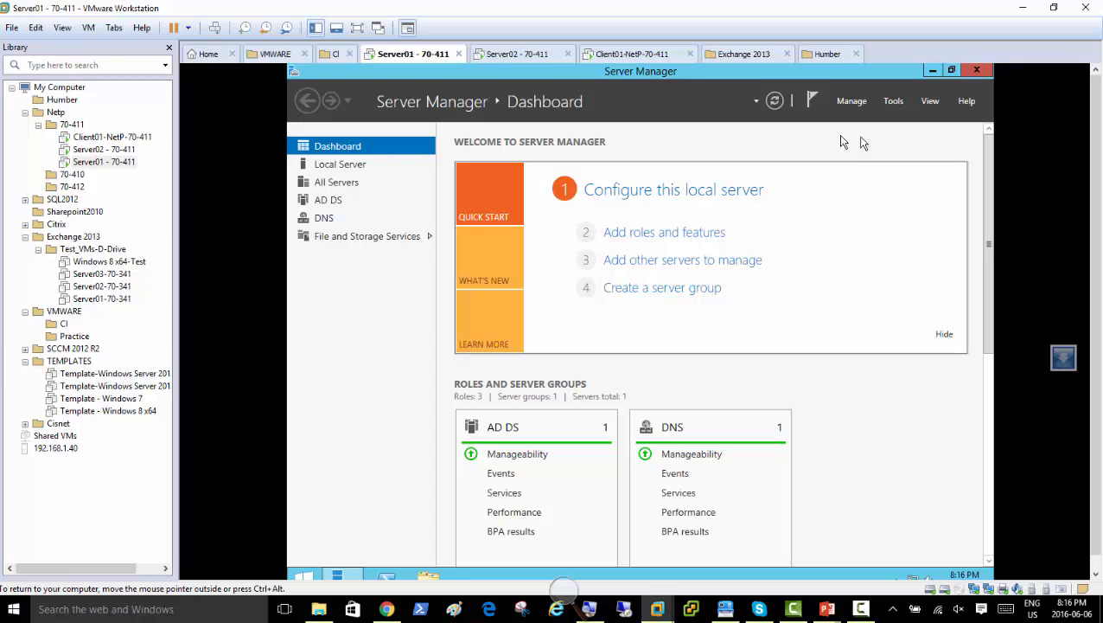
Launch Windows Server Backup from Server Manager Tools and view its Local Backup page.
{"action": "left_click", "coordinate": [893, 104]}
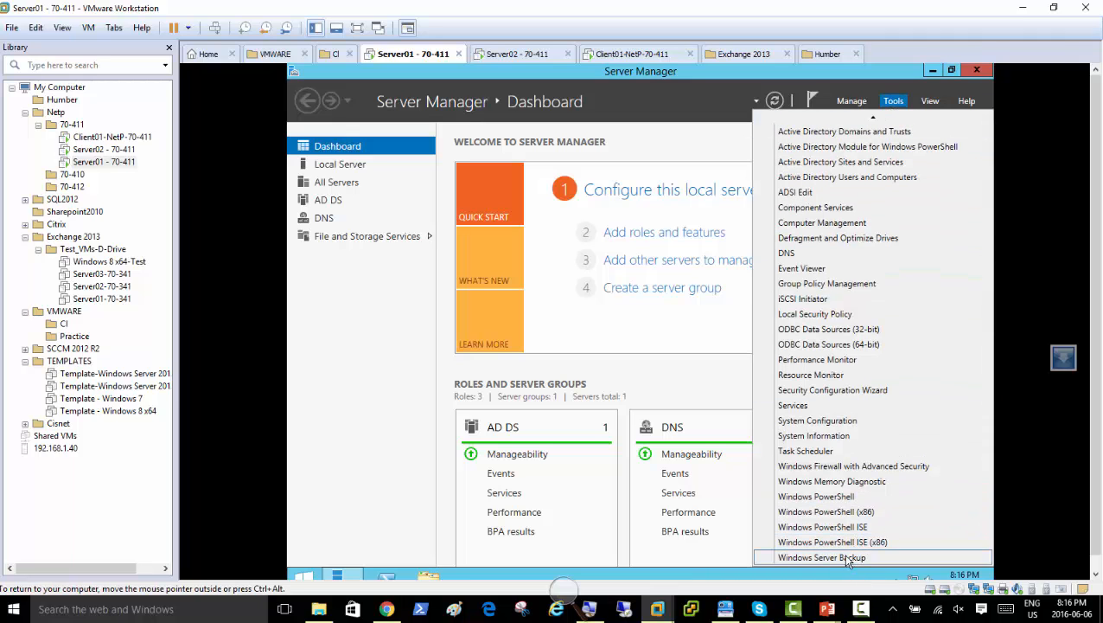
{"action": "left_click", "coordinate": [843, 557]}
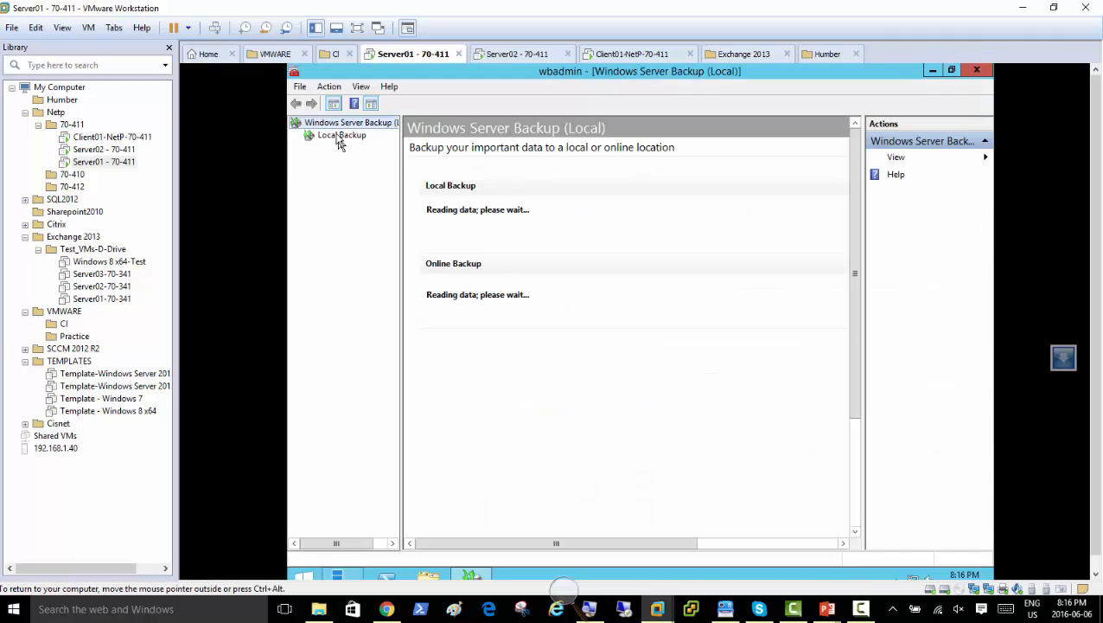
{"action": "left_click", "coordinate": [341, 135]}
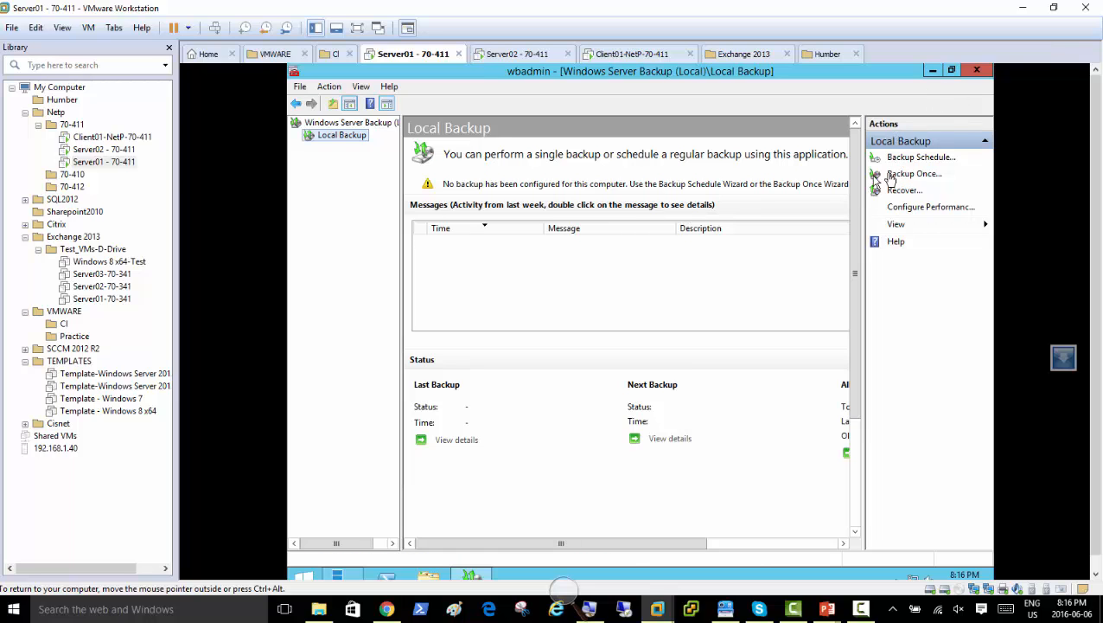
Begin a one-time custom backup with System state as the only item.
{"action": "left_click", "coordinate": [930, 178]}
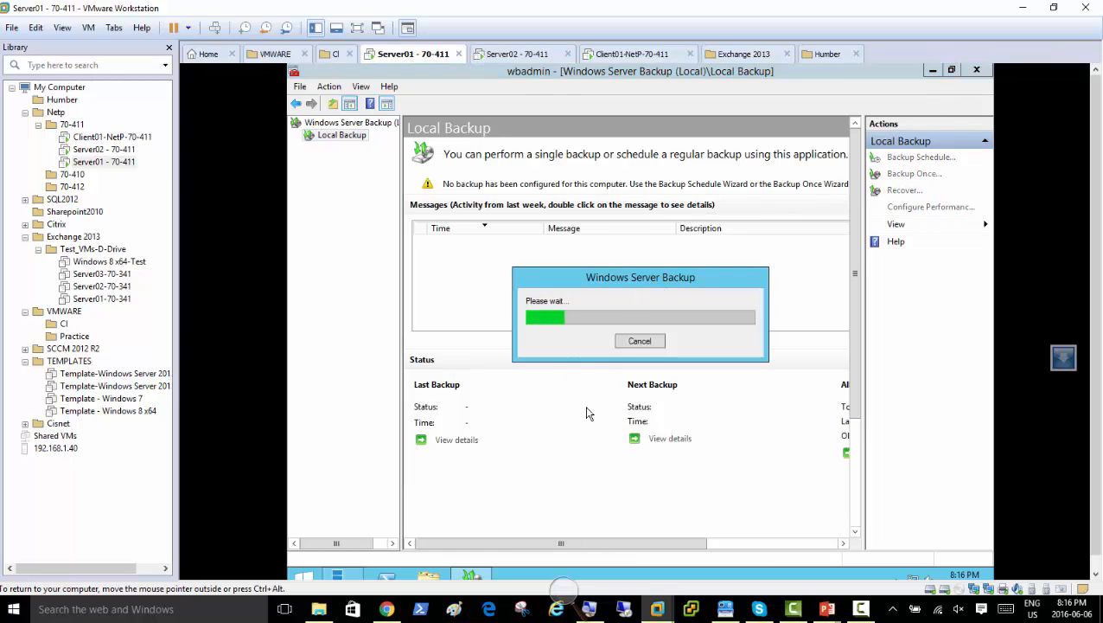
{"action": "left_click", "coordinate": [689, 486]}
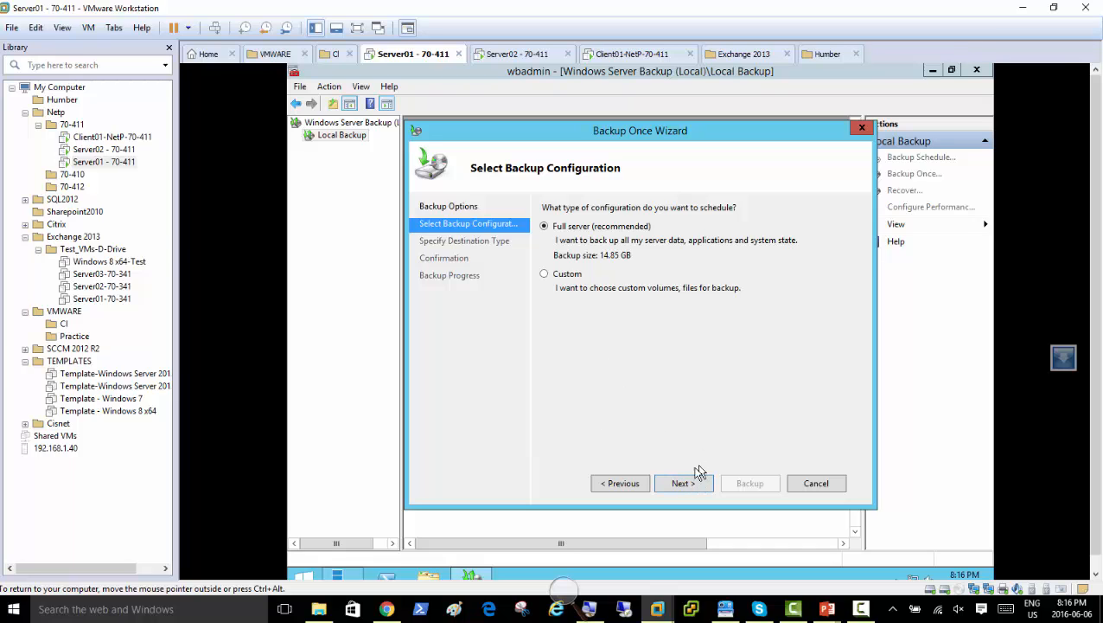
{"action": "left_click", "coordinate": [556, 275]}
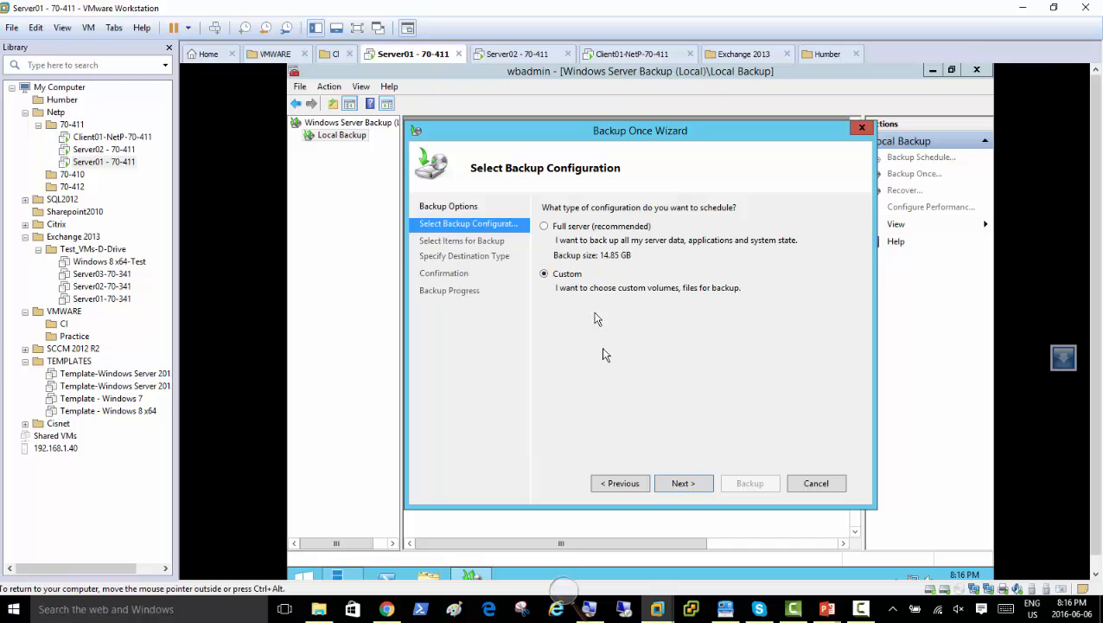
{"action": "left_click", "coordinate": [682, 487]}
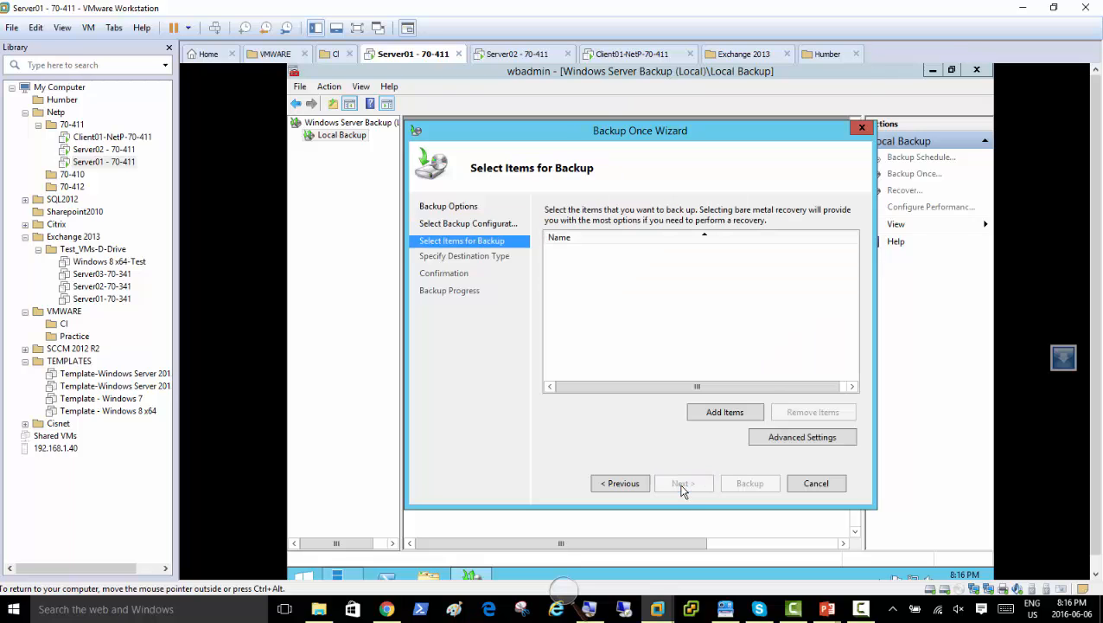
{"action": "left_click", "coordinate": [713, 412]}
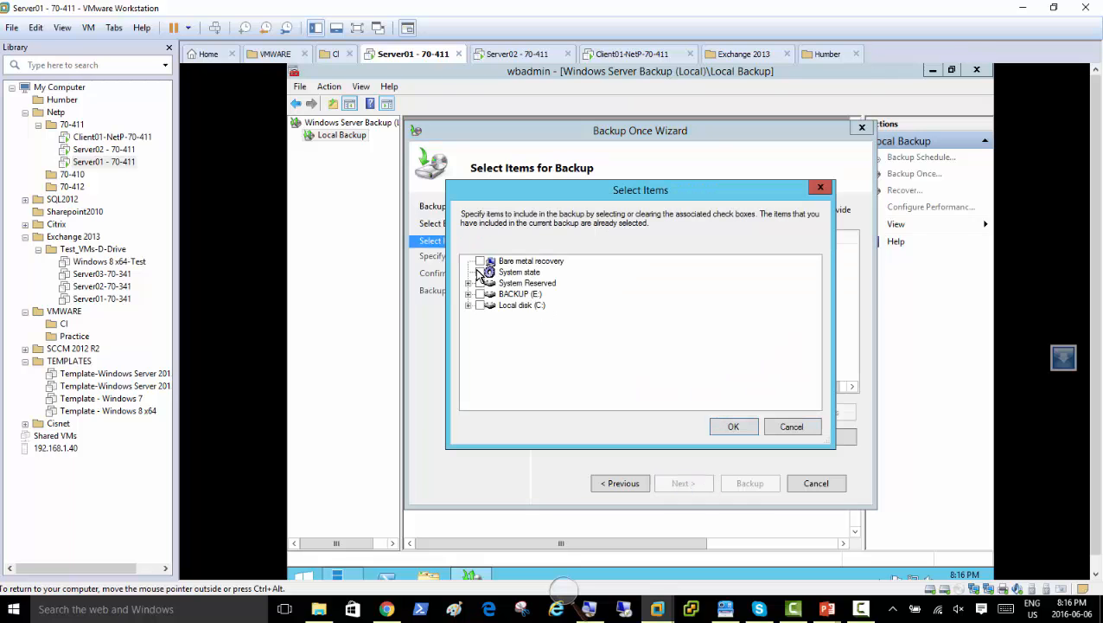
{"action": "left_click", "coordinate": [730, 427]}
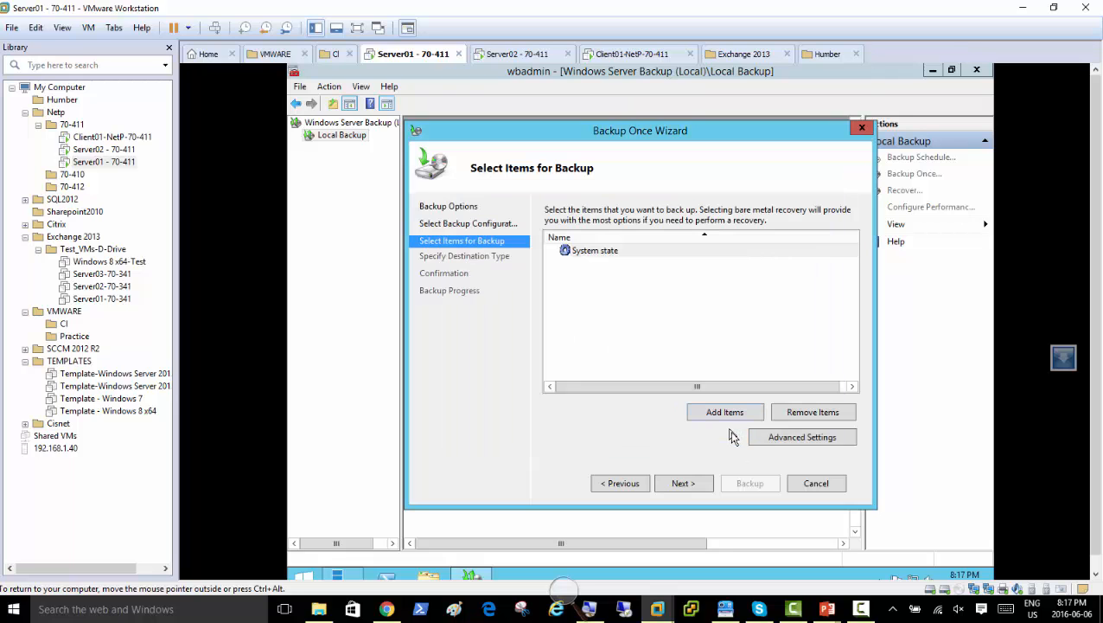
Set the destination to local drive BACKUP (E:) and start the backup.
{"action": "left_click", "coordinate": [697, 484]}
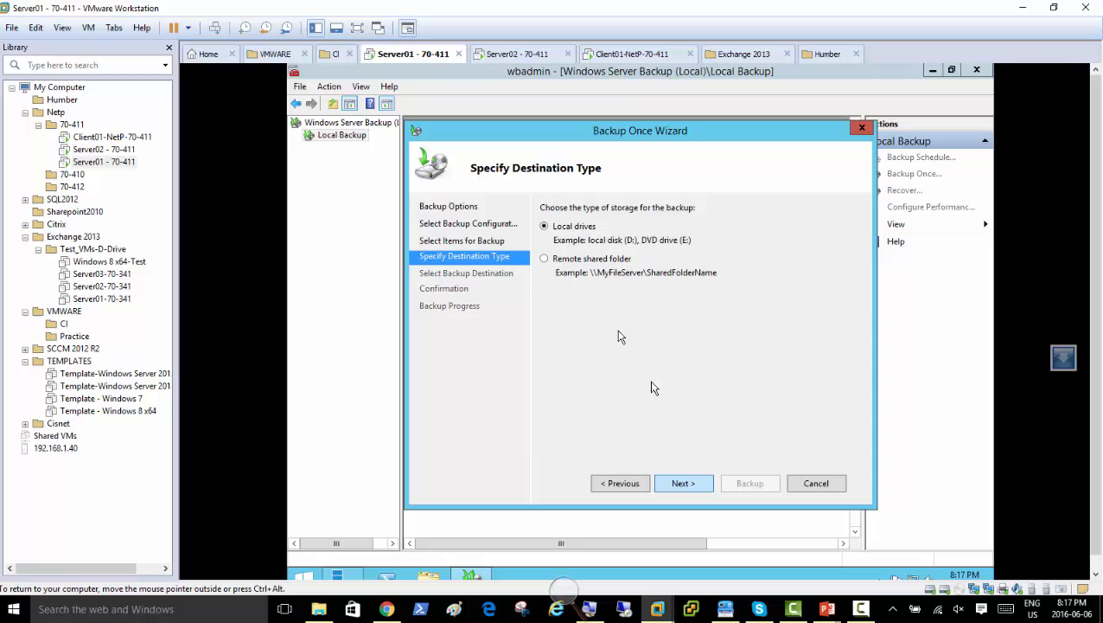
{"action": "left_click", "coordinate": [684, 484]}
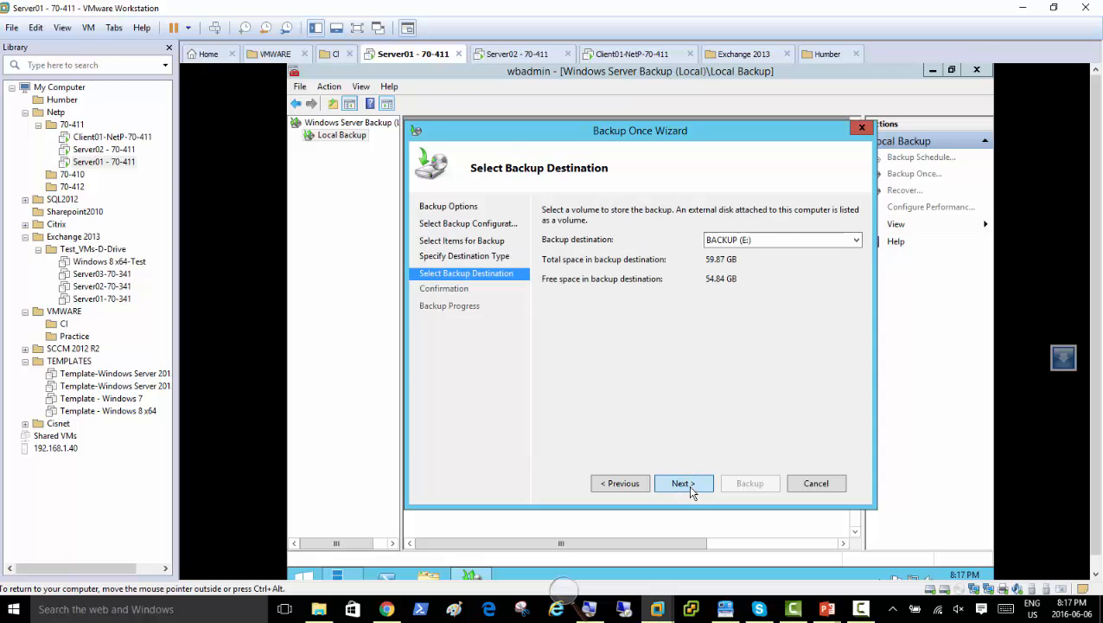
{"action": "left_click", "coordinate": [691, 489]}
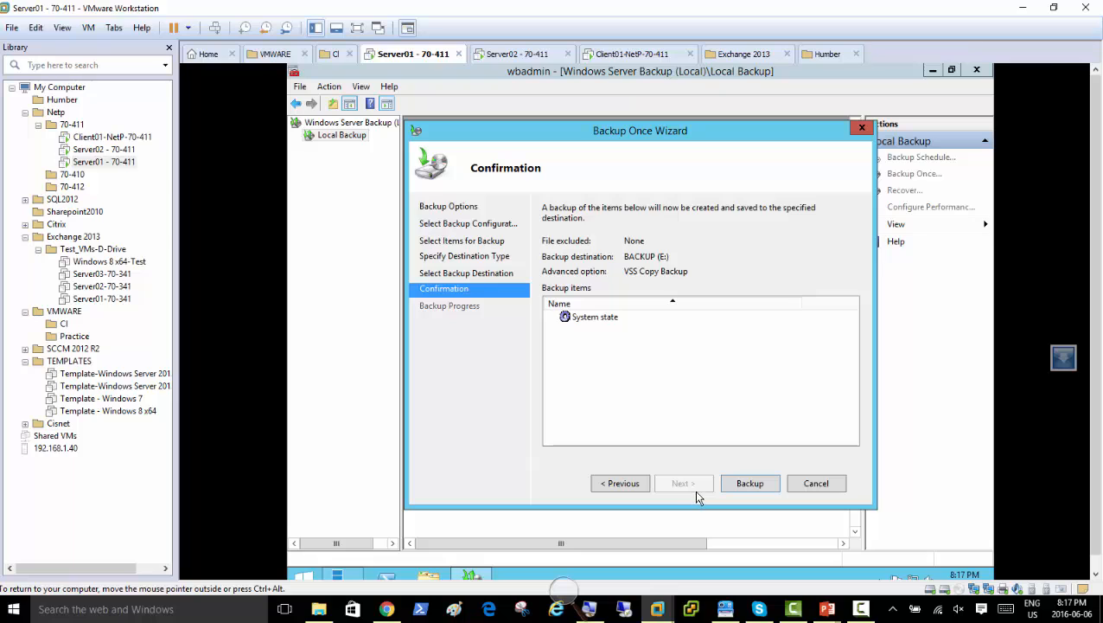
{"action": "left_click", "coordinate": [750, 485]}
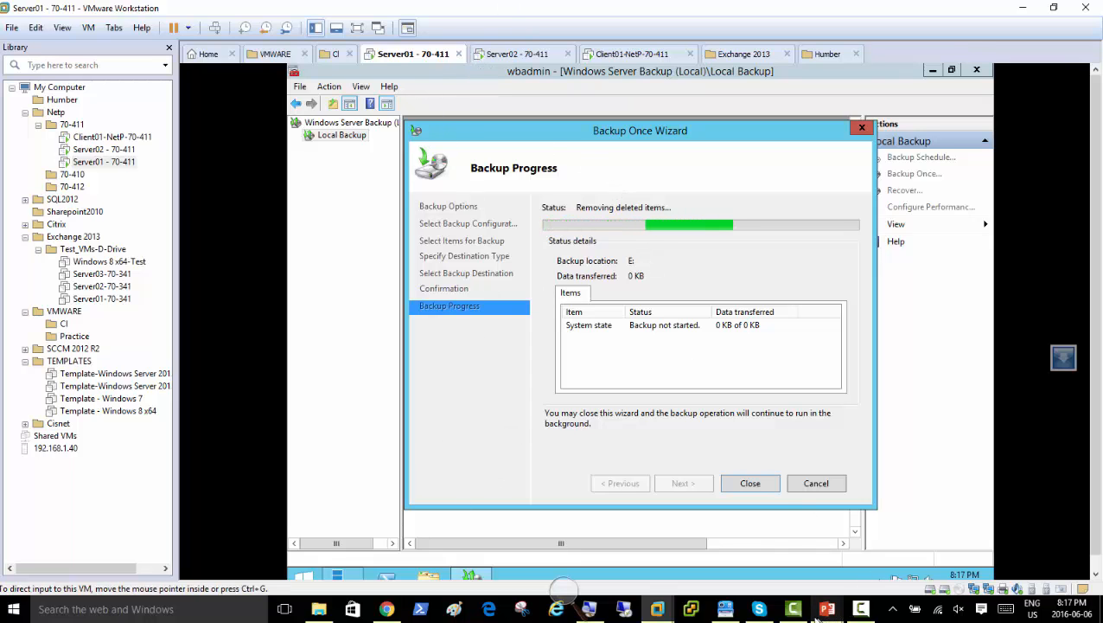
Monitor the System state backup to E:, currently removing deleted items with 0 KB transferred.
{"action": "mouse_move", "coordinate": [823, 610]}
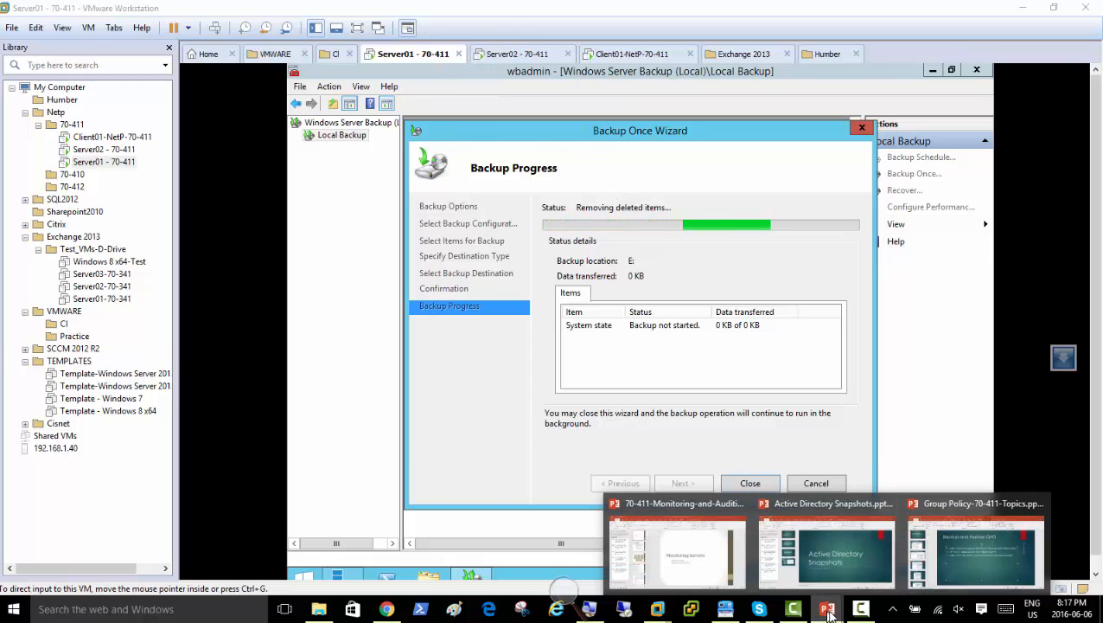
Bring up the Group Policy-70-411-Topics deck, glance at slide 12, then return to slide 11.
{"action": "left_click", "coordinate": [974, 554]}
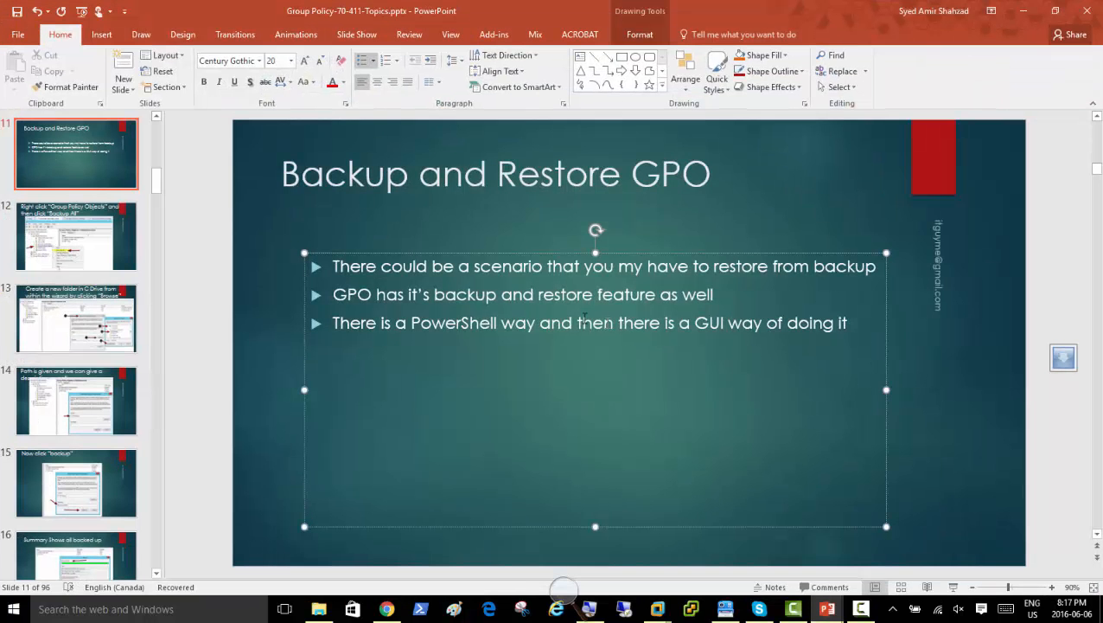
{"action": "left_click", "coordinate": [67, 238]}
{"action": "left_click", "coordinate": [75, 162]}
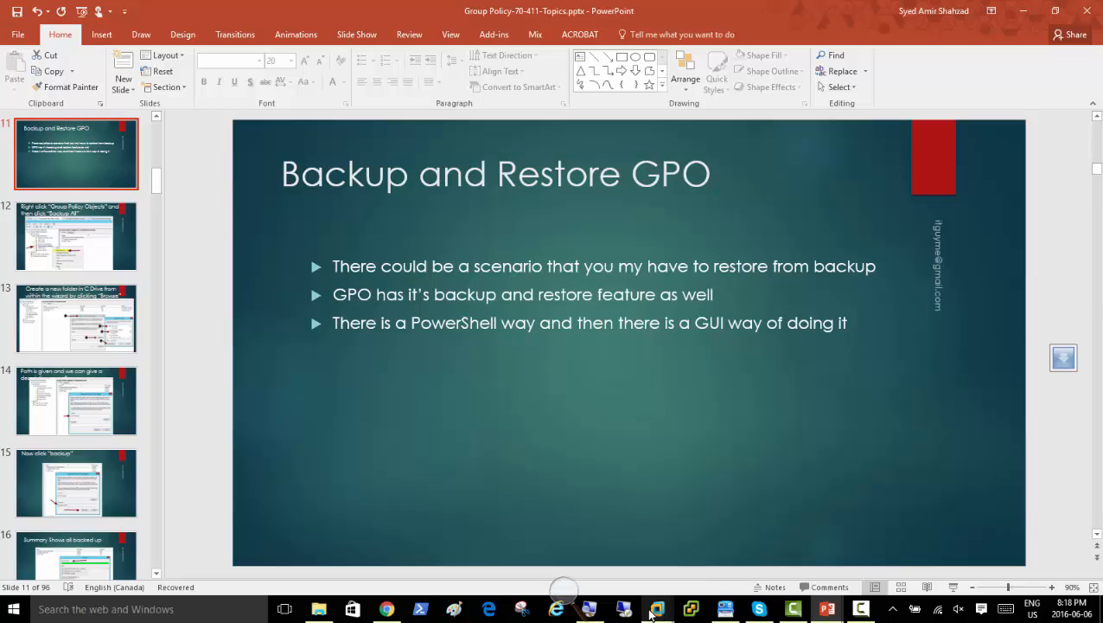
Return to VMware, select the Server01 tab, and bring up its Server Manager dashboard.
{"action": "mouse_move", "coordinate": [657, 609]}
{"action": "left_click", "coordinate": [618, 535]}
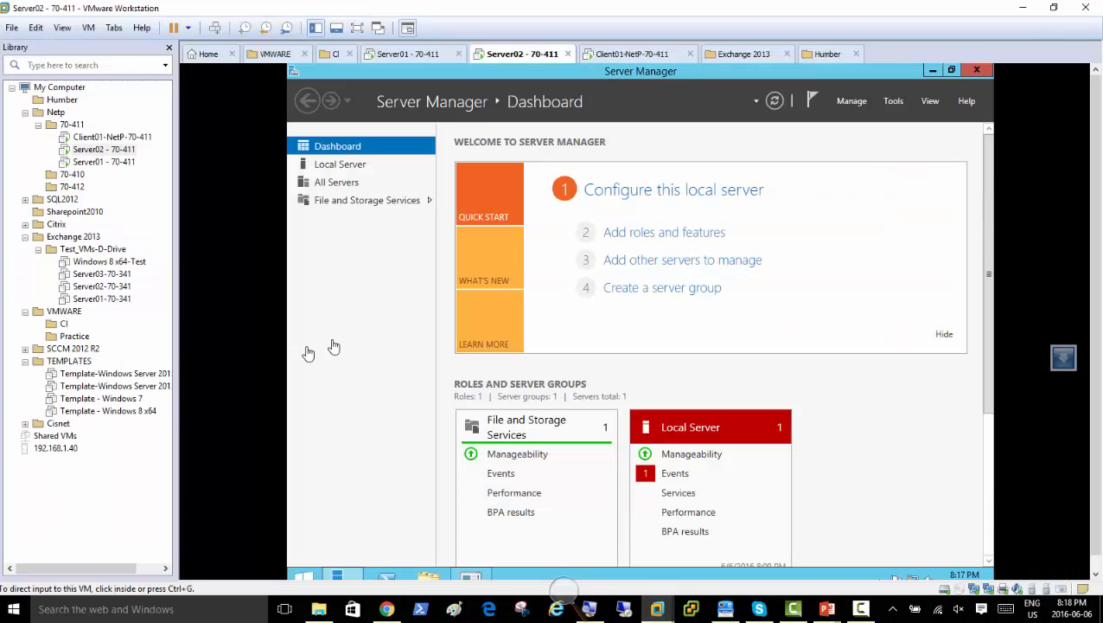
{"action": "left_click", "coordinate": [389, 55]}
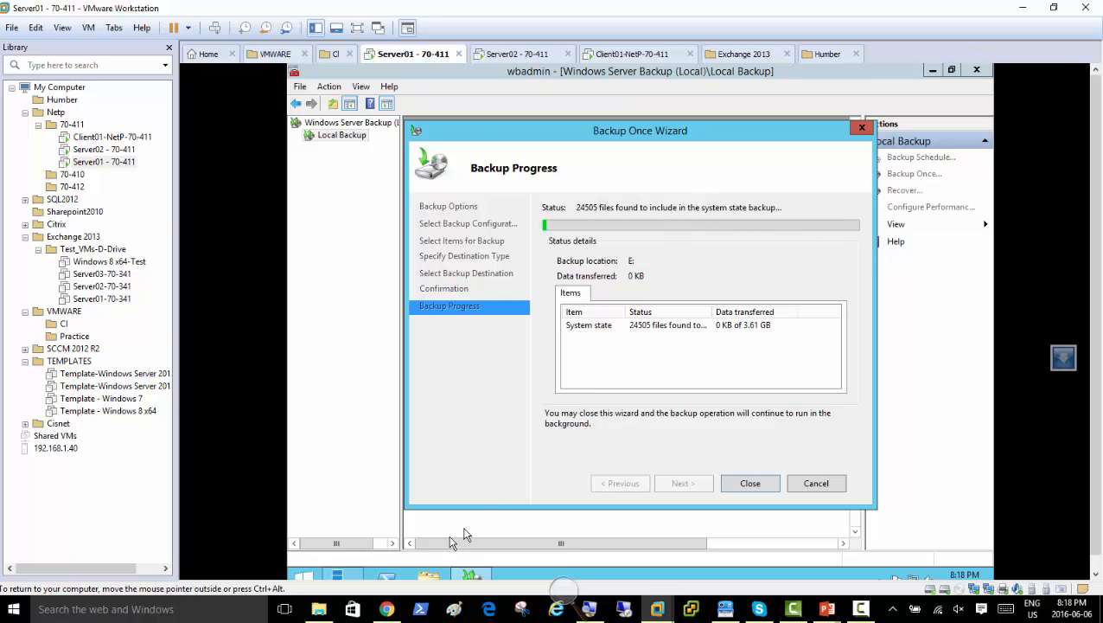
{"action": "left_click", "coordinate": [336, 574]}
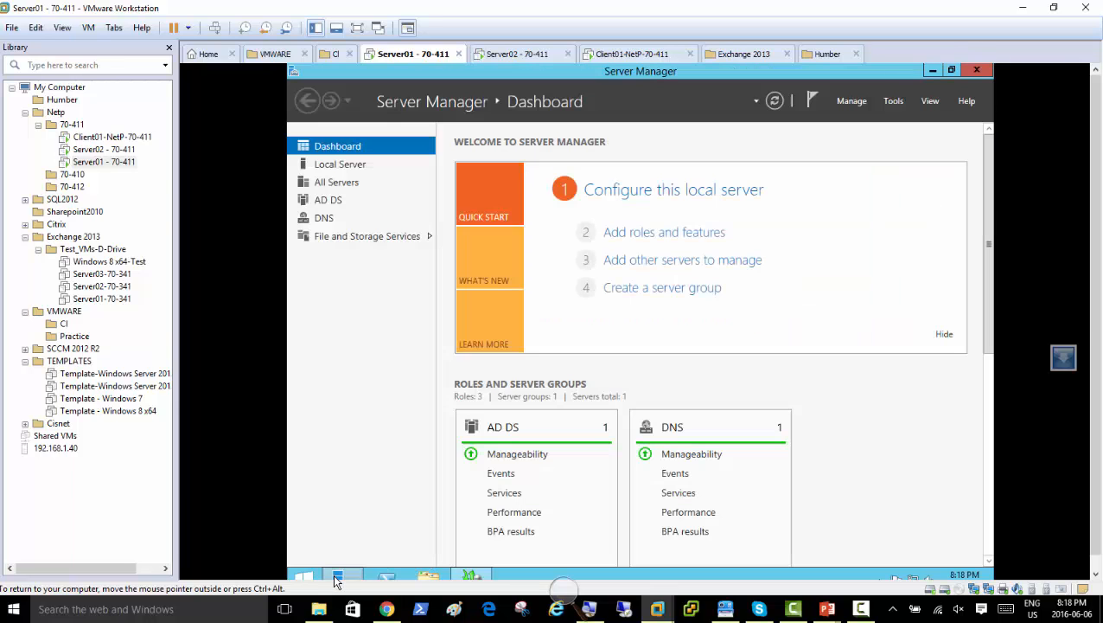
Launch Active Directory Users and Computers and list the netplusdomain.local Users container.
{"action": "left_click", "coordinate": [894, 101]}
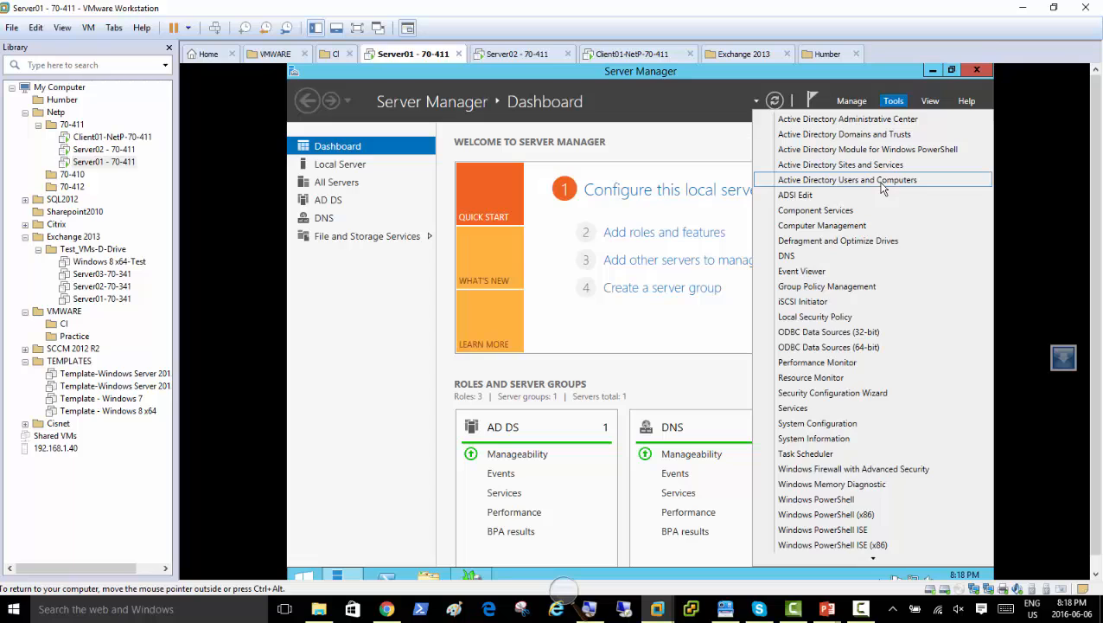
{"action": "left_click", "coordinate": [884, 180]}
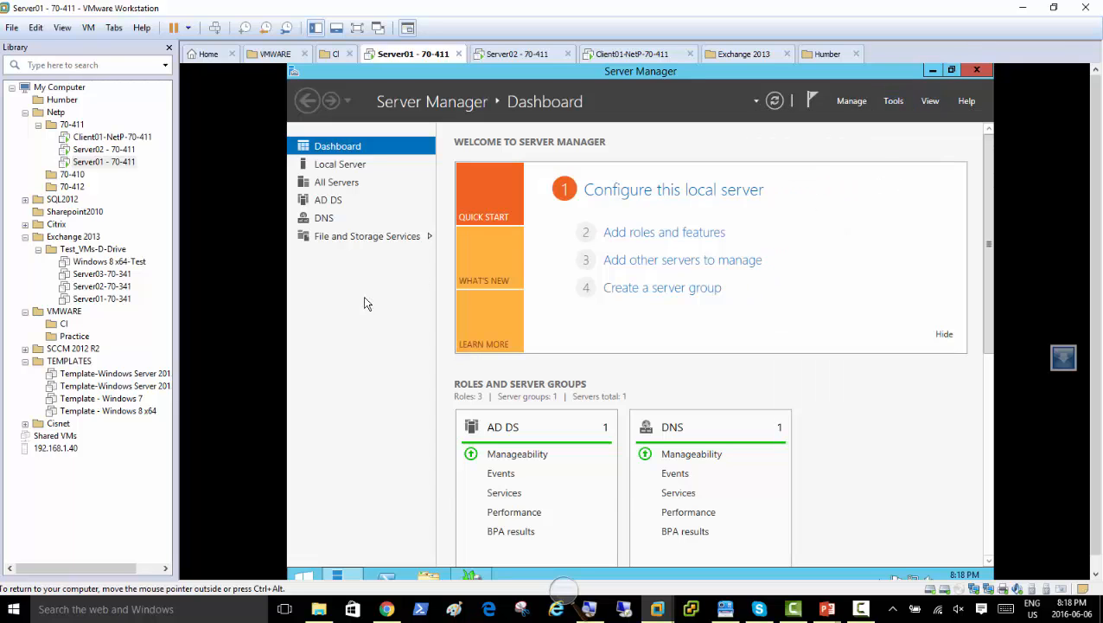
{"action": "double_click", "coordinate": [411, 216]}
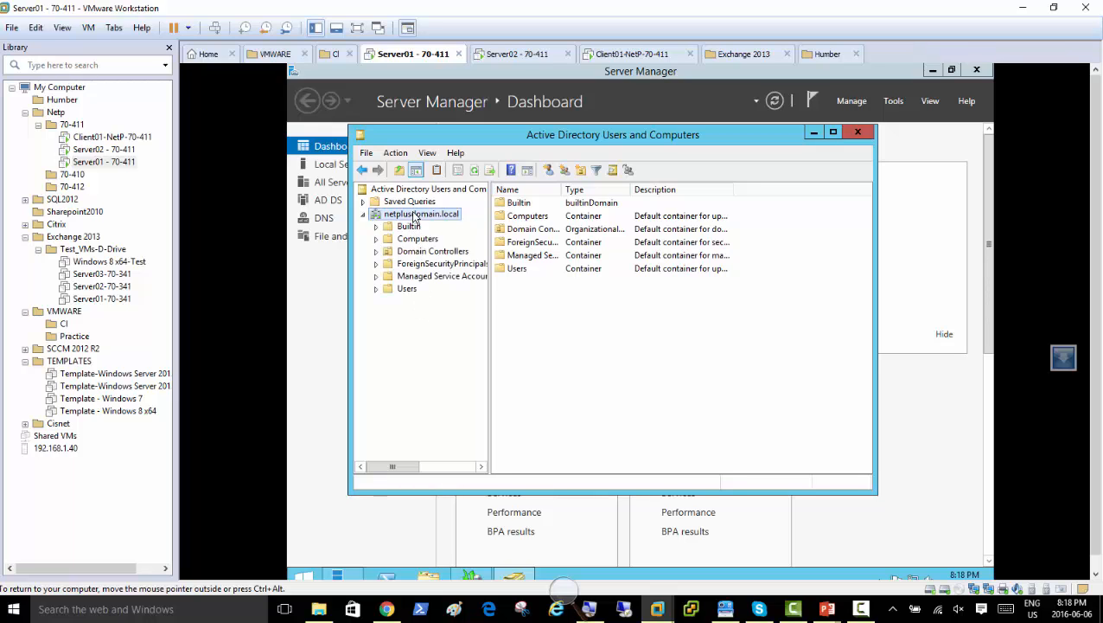
{"action": "left_click", "coordinate": [406, 289]}
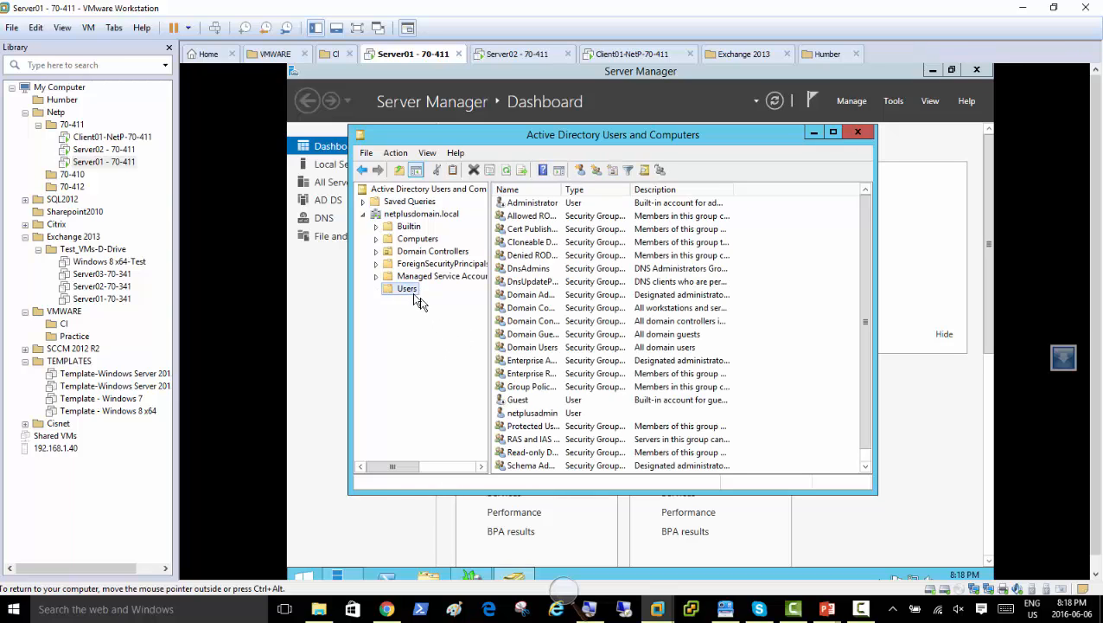
{"action": "right_click", "coordinate": [410, 291]}
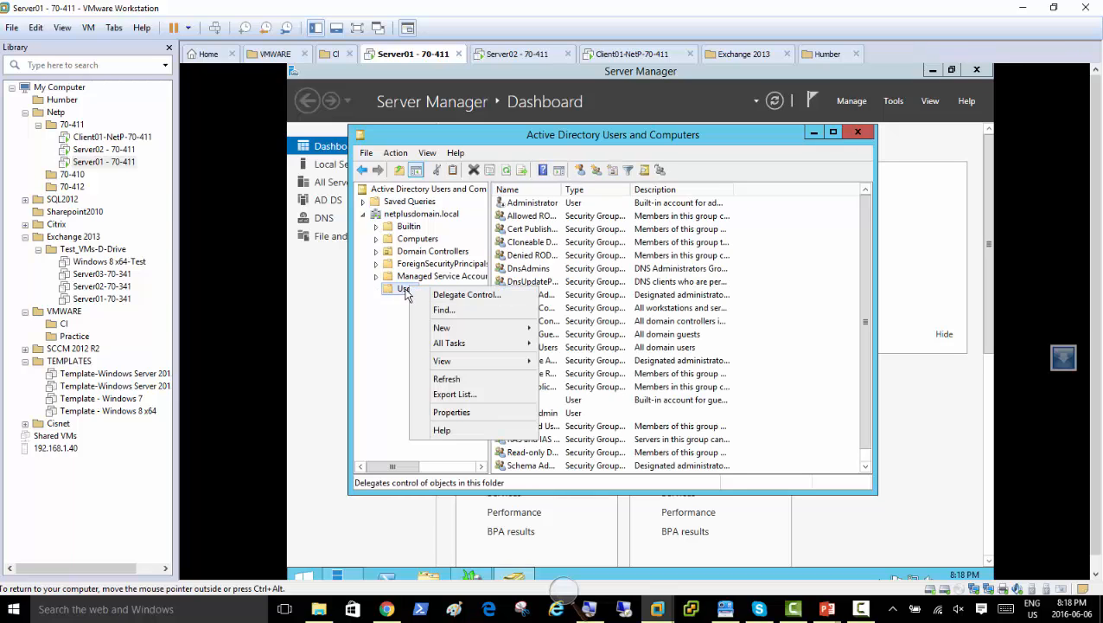
{"action": "left_click", "coordinate": [386, 334]}
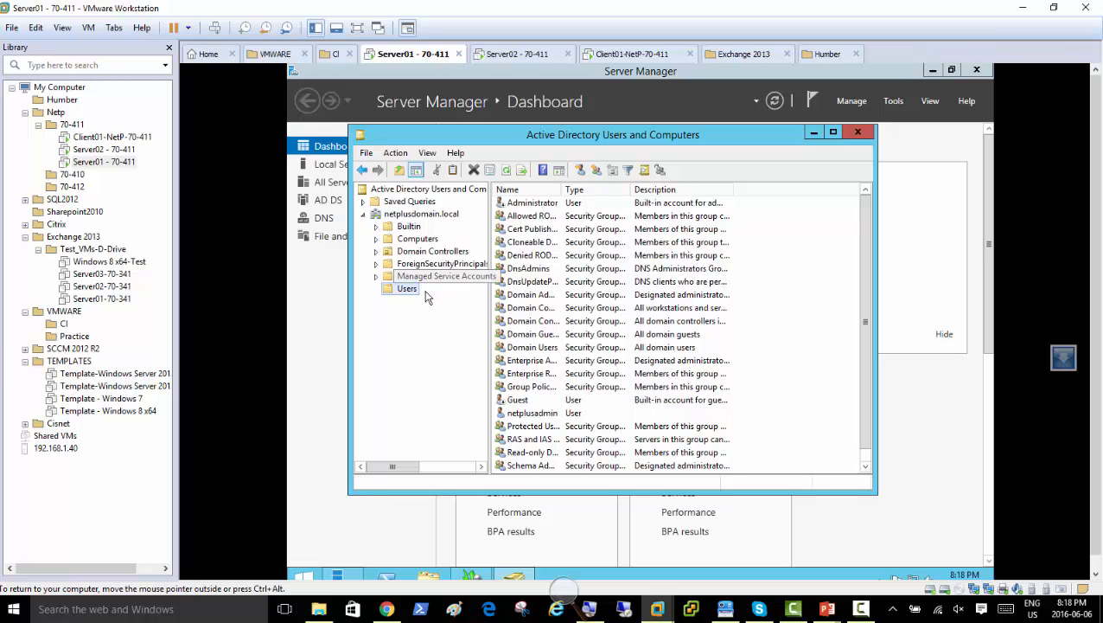
Select the DnsAdmins group and widen the Name column to show full group names.
{"action": "scroll", "coordinate": [578, 389], "scroll_direction": "down", "scroll_amount": 4}
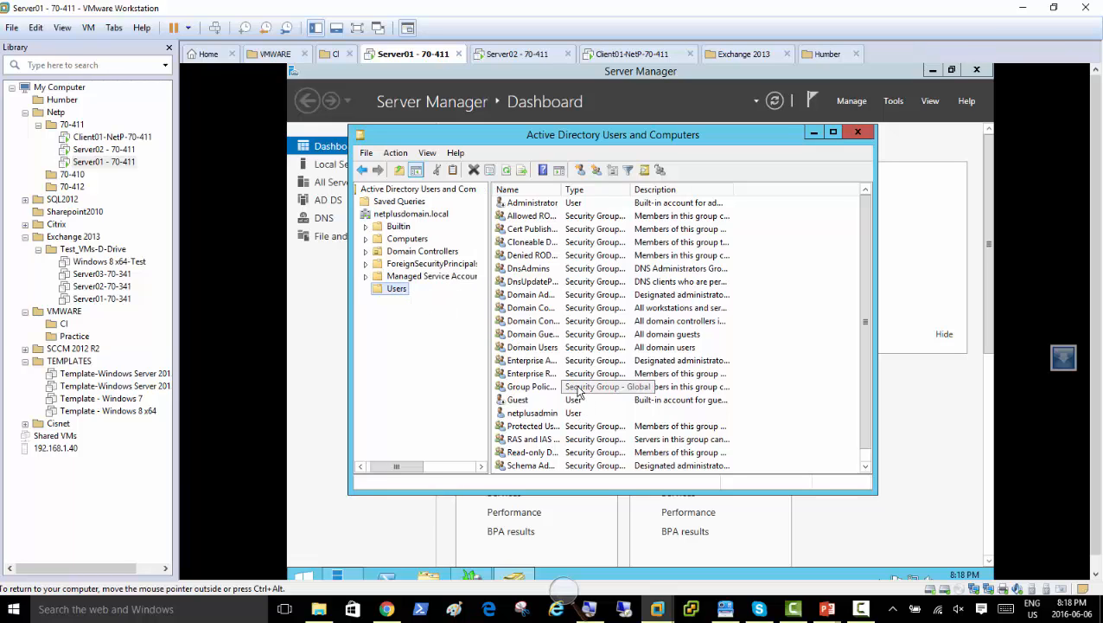
{"action": "left_click", "coordinate": [373, 467]}
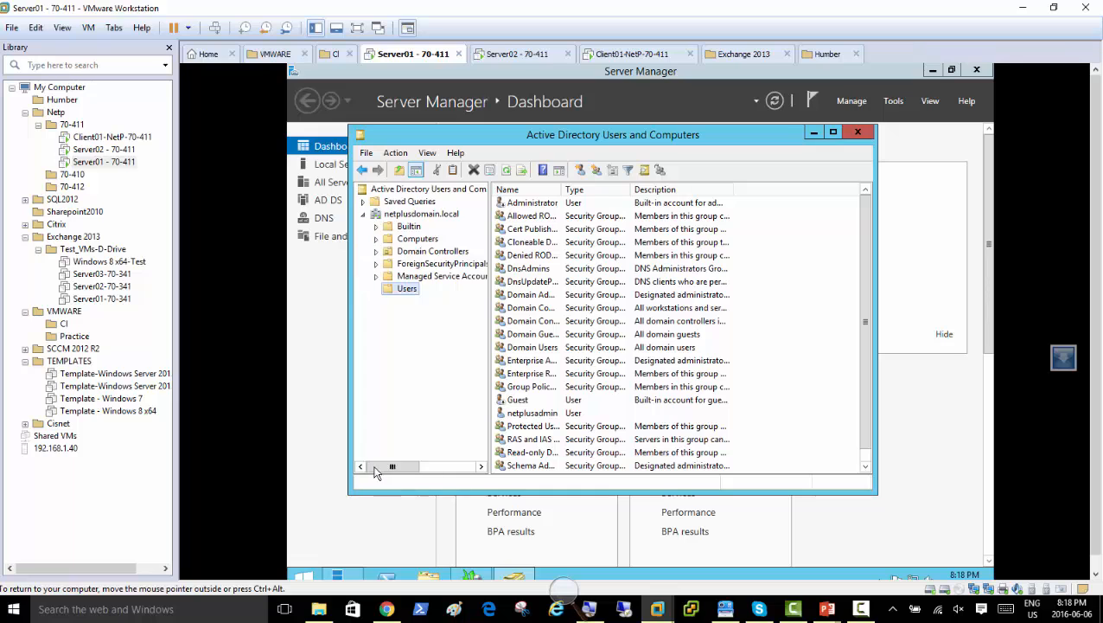
{"action": "left_click", "coordinate": [556, 269]}
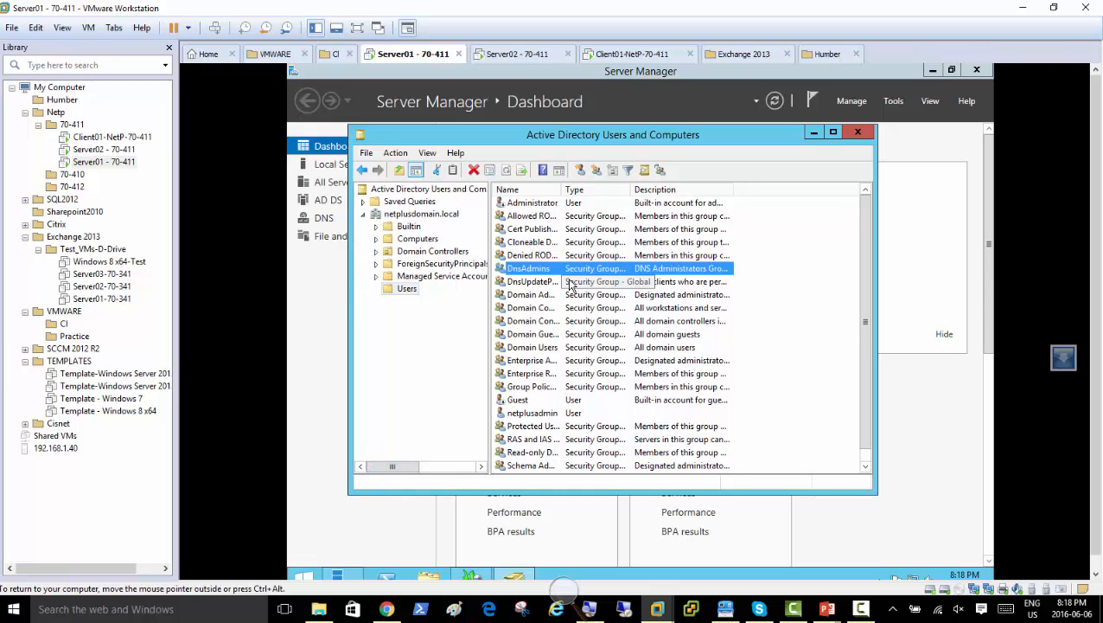
{"action": "scroll", "coordinate": [557, 281], "scroll_direction": "down", "scroll_amount": 1}
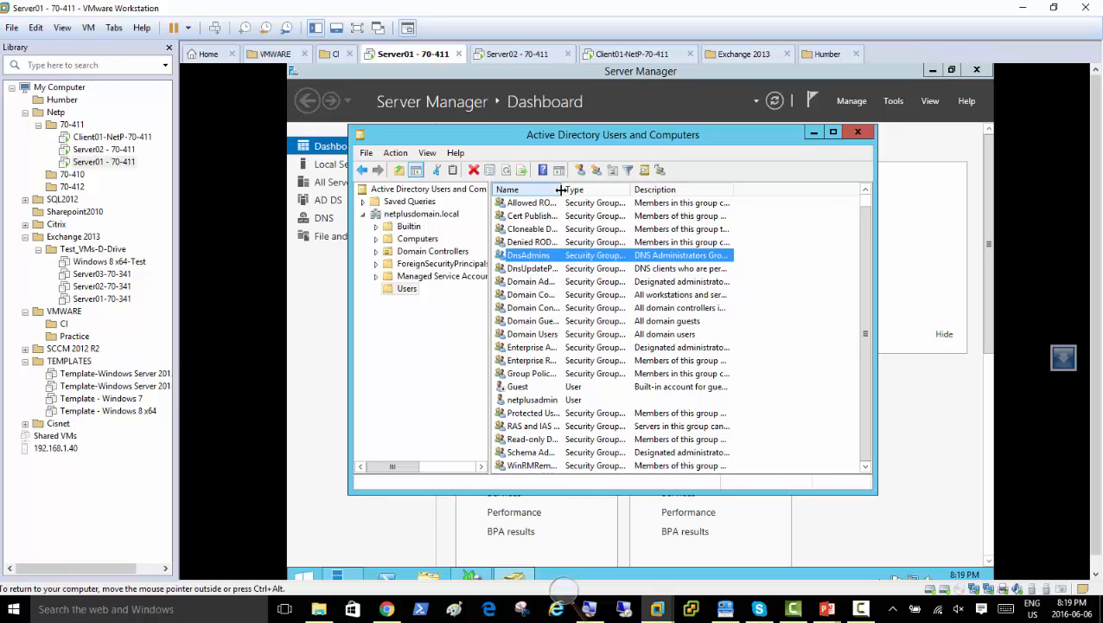
{"action": "double_click", "coordinate": [561, 190]}
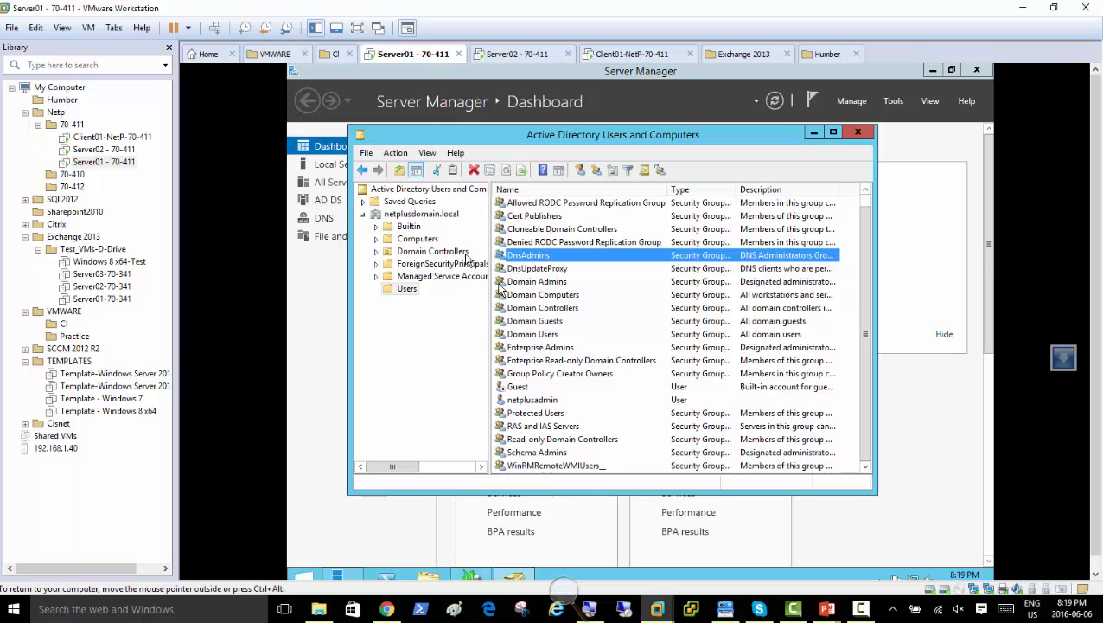
Browse the Computers, Domain Controllers, Builtin and Users containers, then minimize the console.
{"action": "left_click", "coordinate": [416, 243]}
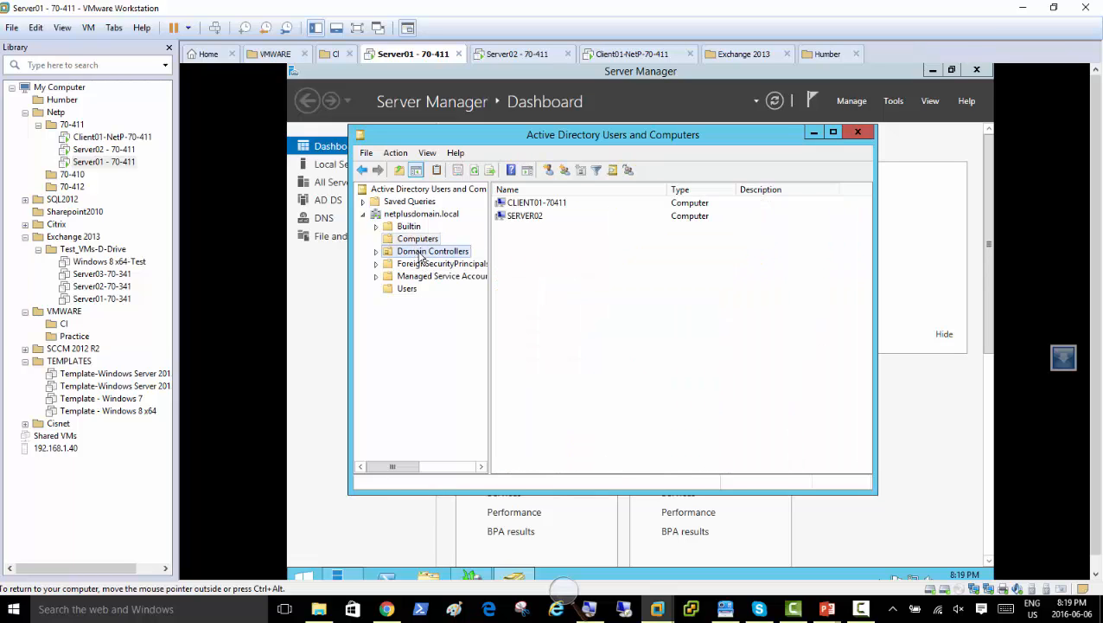
{"action": "left_click", "coordinate": [421, 251]}
{"action": "left_click", "coordinate": [417, 240]}
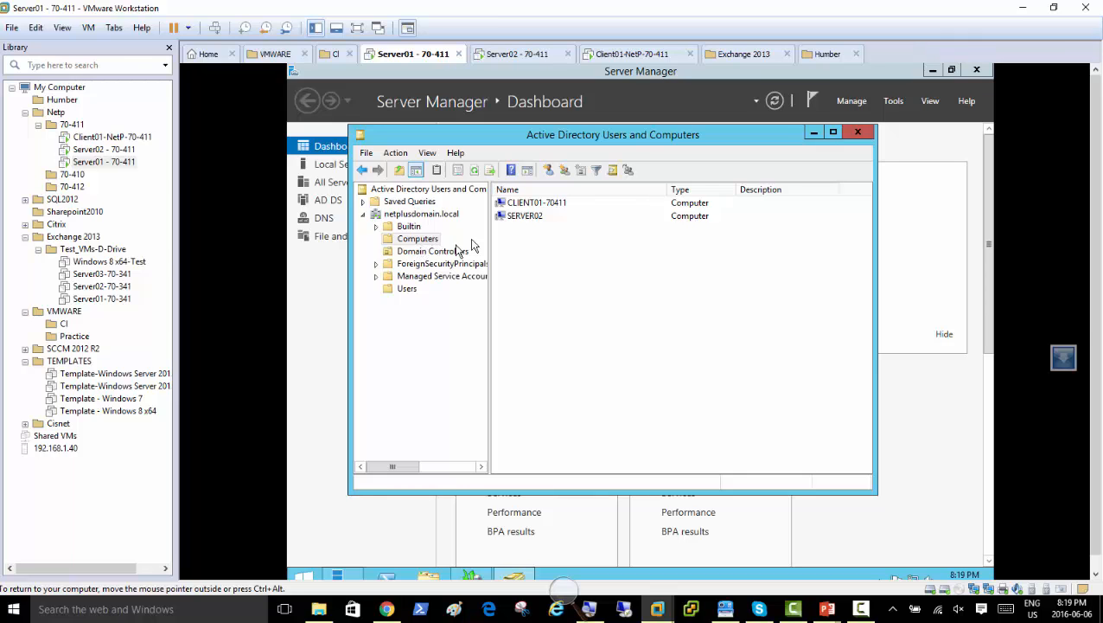
{"action": "left_click", "coordinate": [405, 228]}
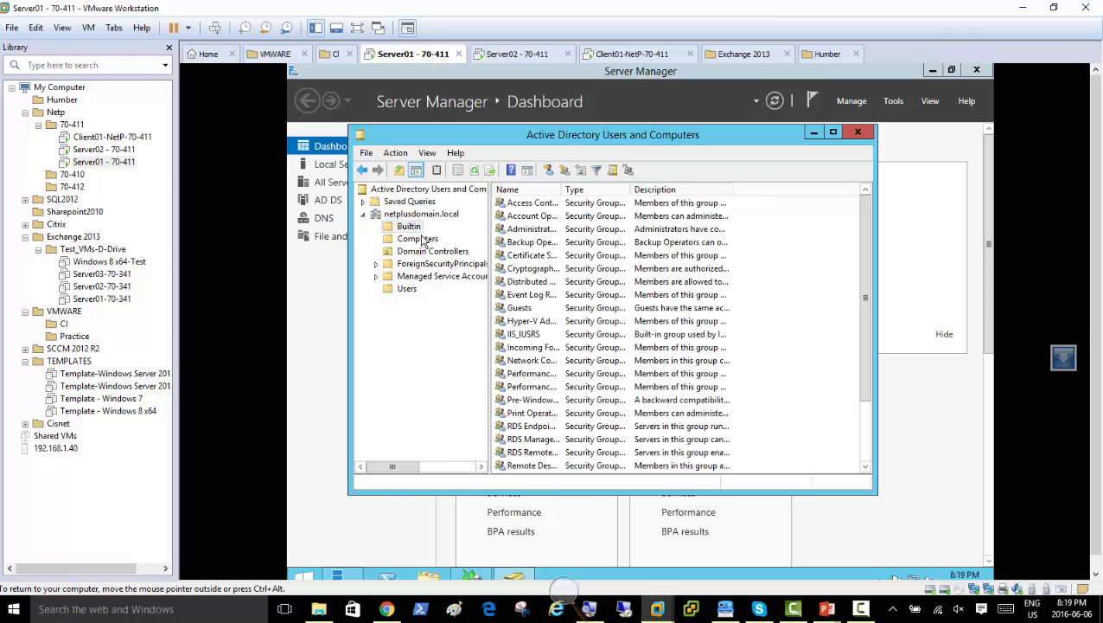
{"action": "left_click", "coordinate": [412, 291]}
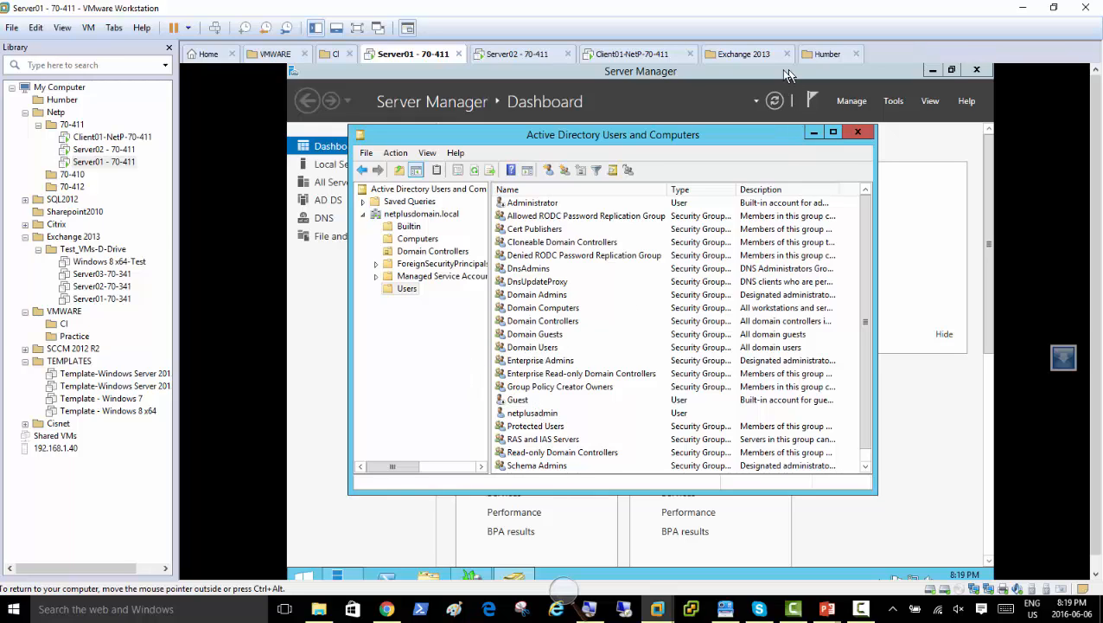
{"action": "left_click", "coordinate": [813, 133]}
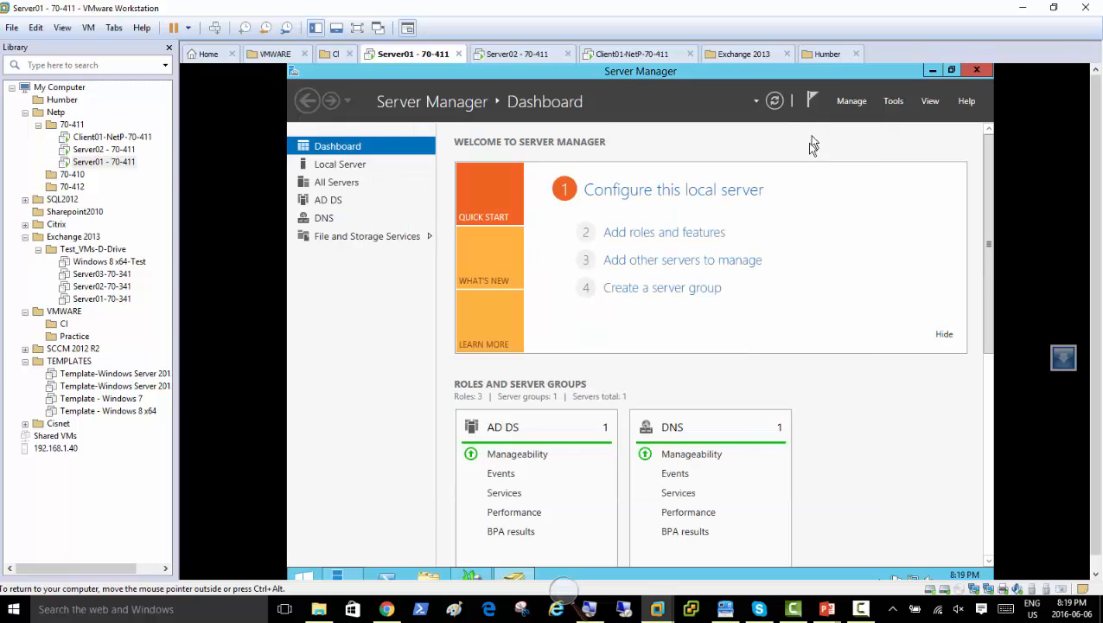
Bring the Backup Once Wizard forward, showing the System state backup at 36%.
{"action": "left_click", "coordinate": [471, 575]}
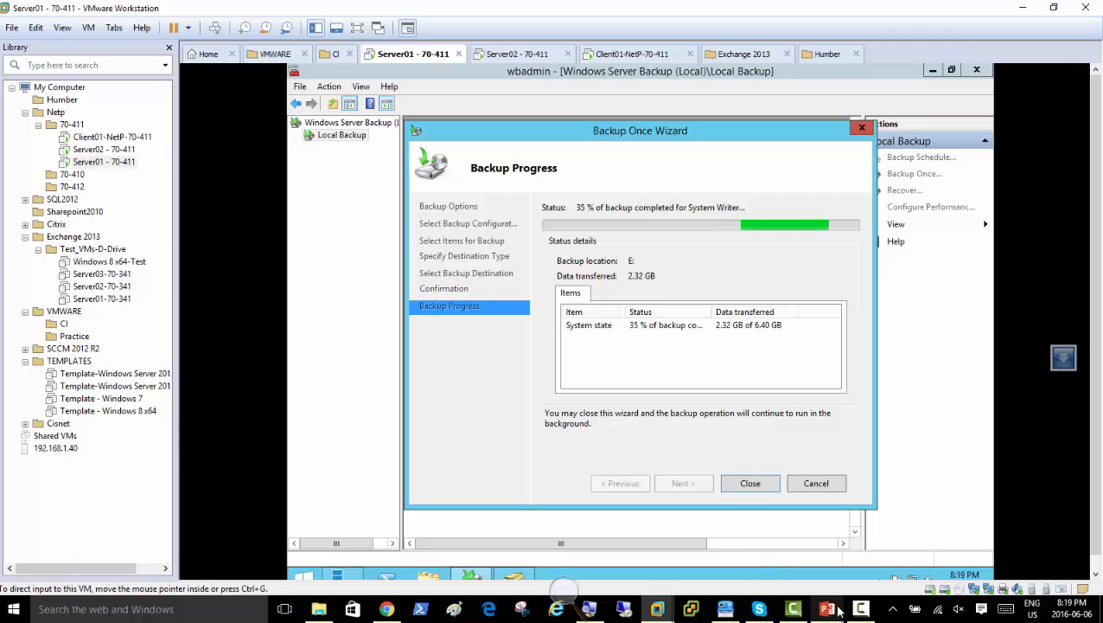
Return to PowerPoint, peek at slide 12, and settle on slide 11, Backup and Restore GPO.
{"action": "mouse_move", "coordinate": [823, 610]}
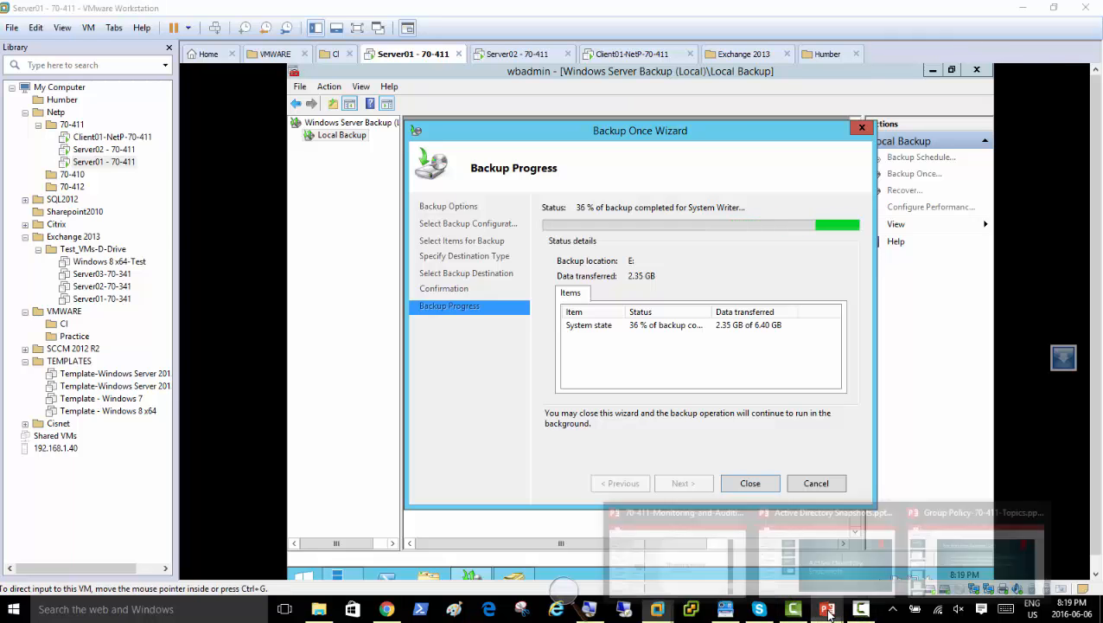
{"action": "left_click", "coordinate": [984, 552]}
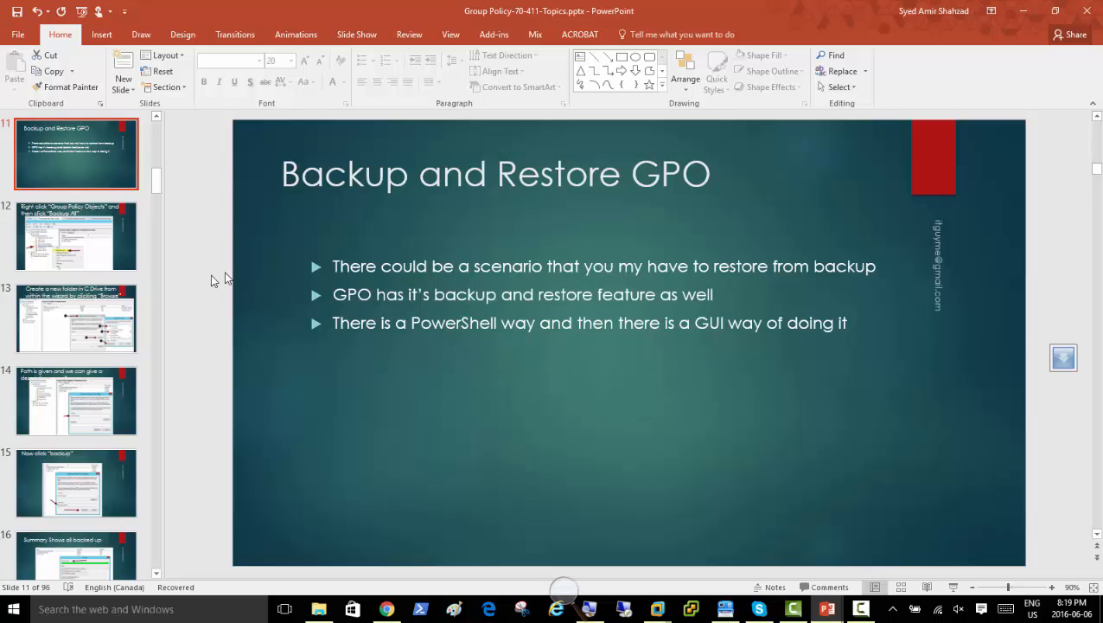
{"action": "left_click", "coordinate": [62, 248]}
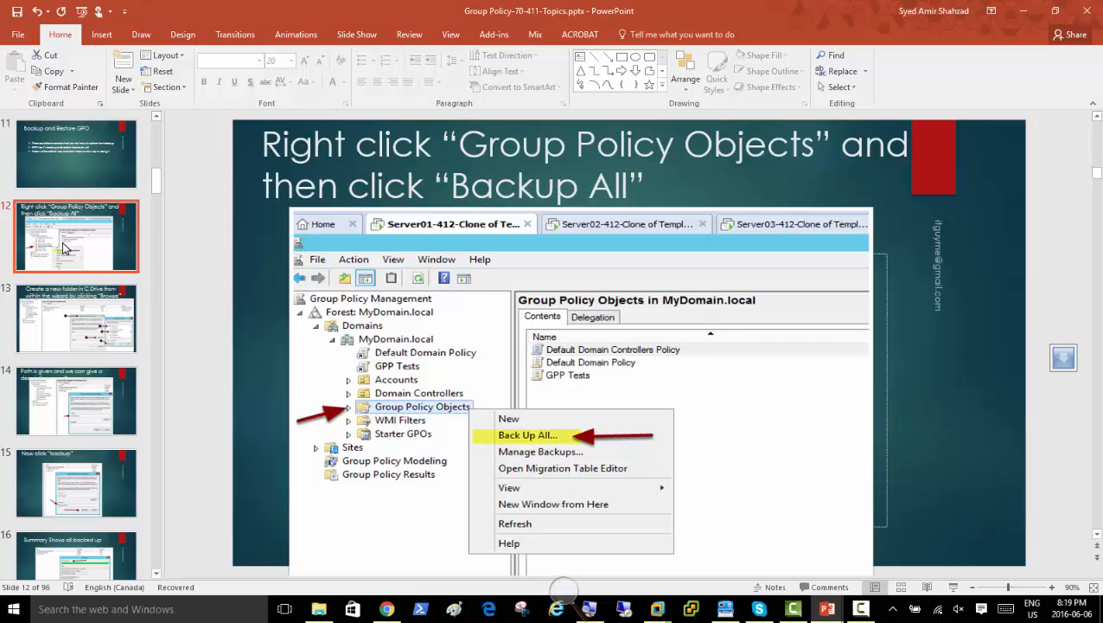
{"action": "left_click", "coordinate": [72, 165]}
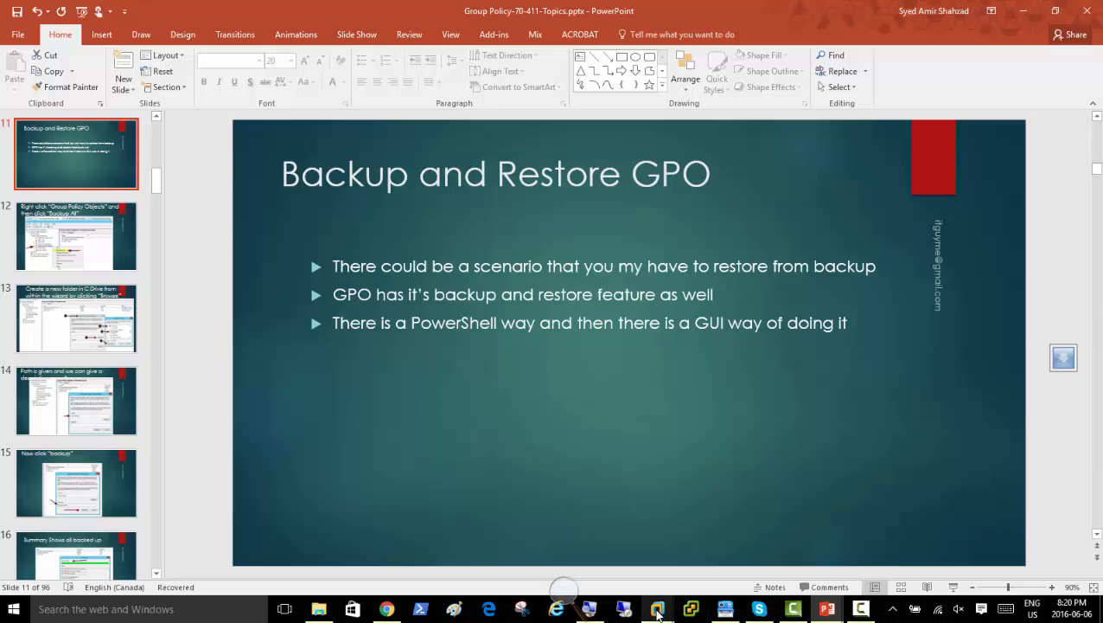
{"action": "mouse_move", "coordinate": [657, 612]}
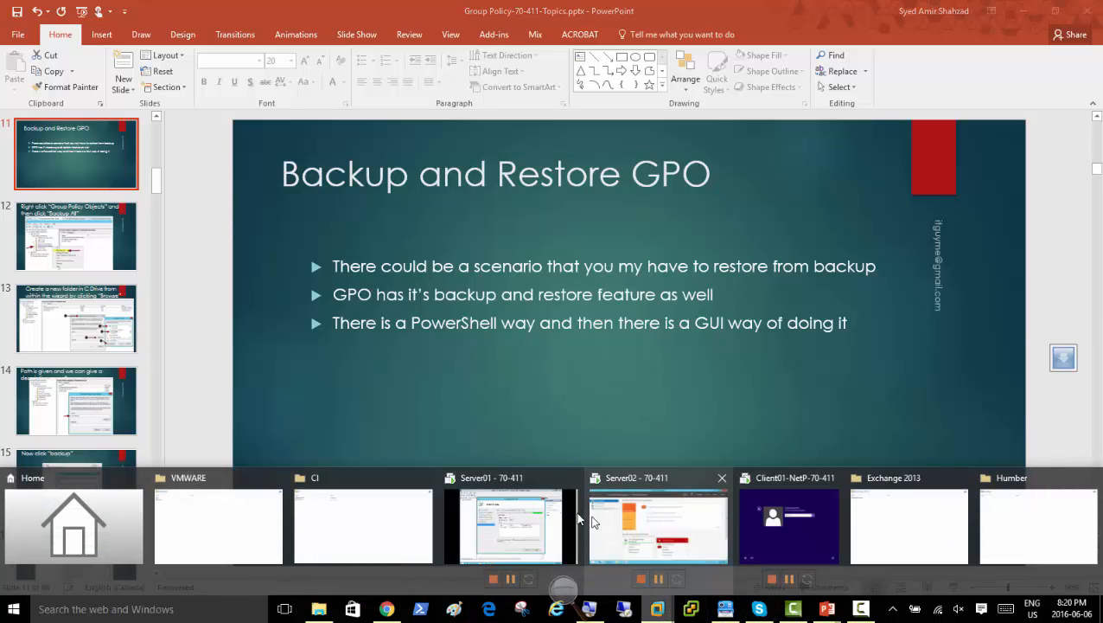
On Server01, launch Group Policy Management from Server Manager Tools.
{"action": "left_click", "coordinate": [515, 535]}
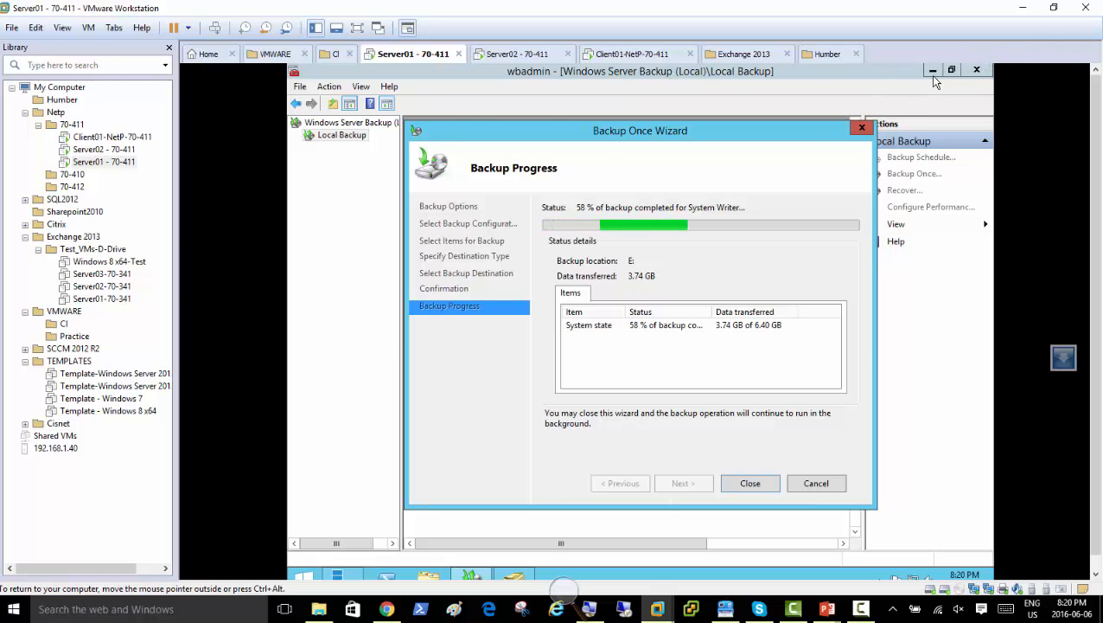
{"action": "left_click", "coordinate": [351, 573]}
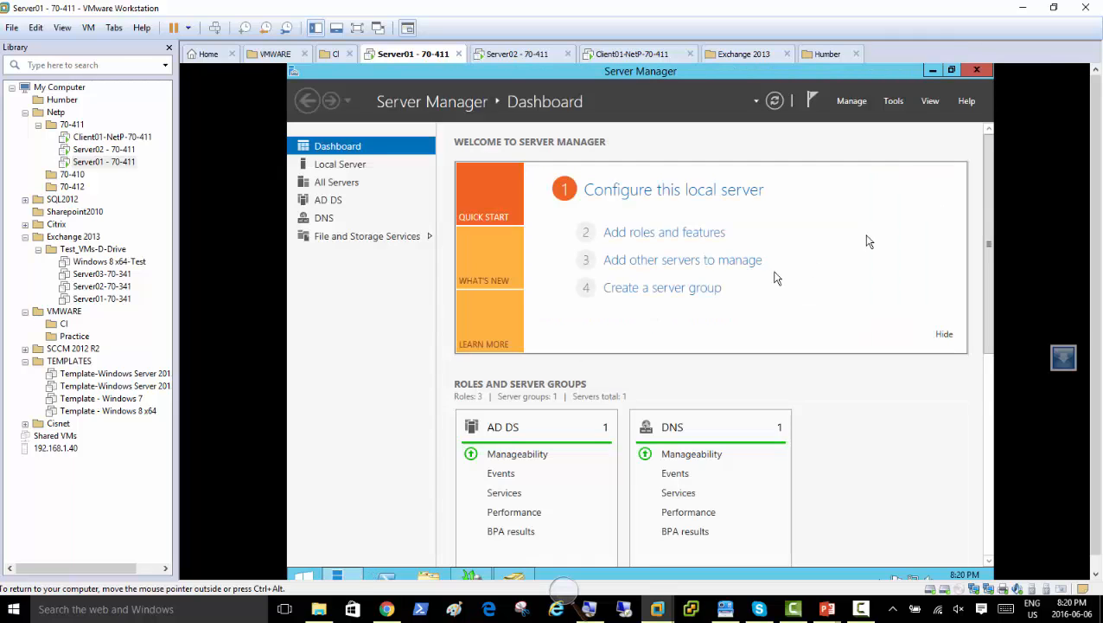
{"action": "left_click", "coordinate": [891, 103]}
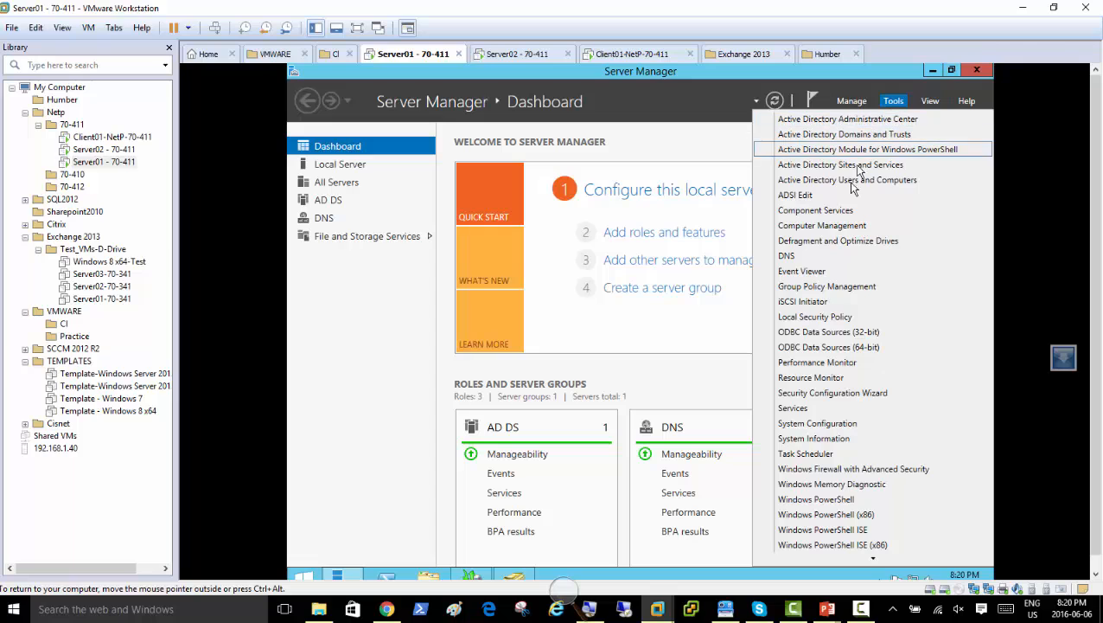
{"action": "left_click", "coordinate": [840, 294]}
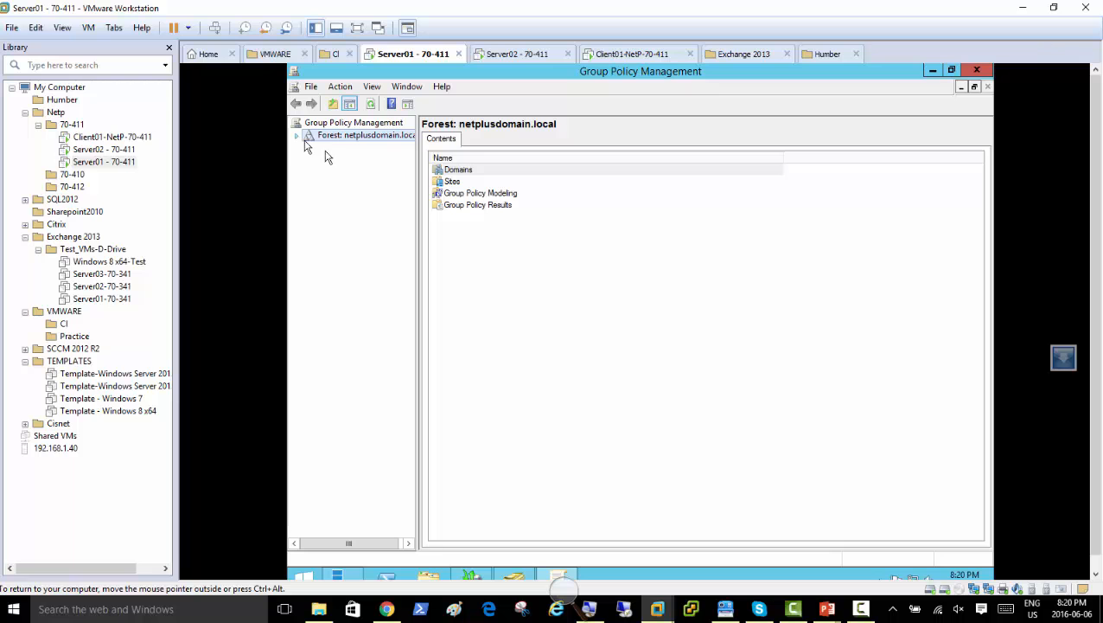
Magnify the guest screen to 200 percent and hide the magnifier controls.
{"action": "mouse_move", "coordinate": [538, 571]}
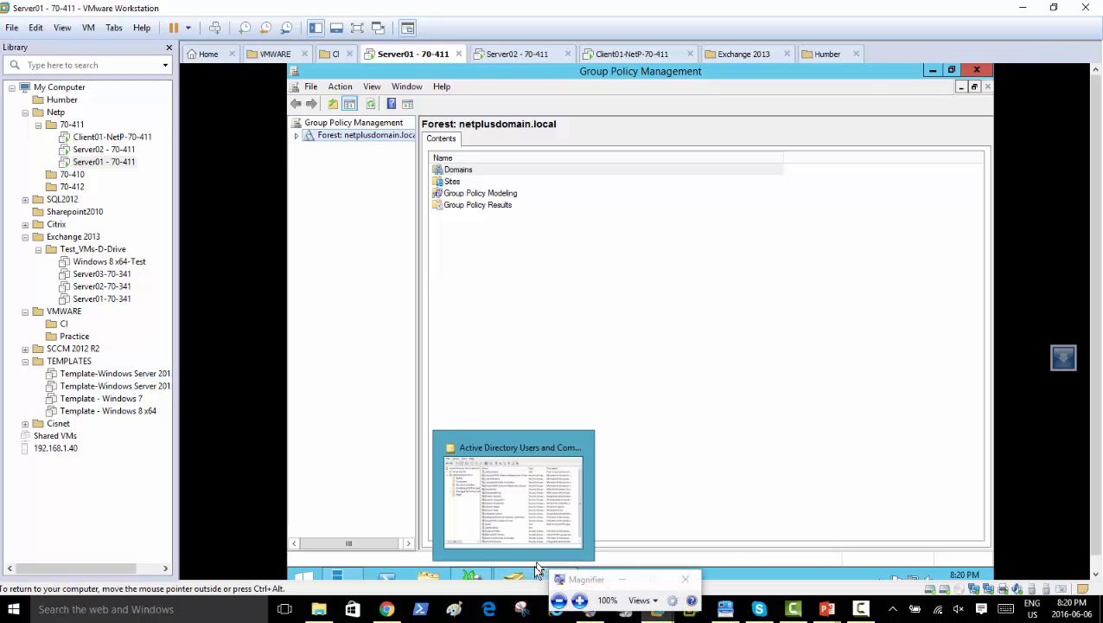
{"action": "left_click", "coordinate": [580, 600]}
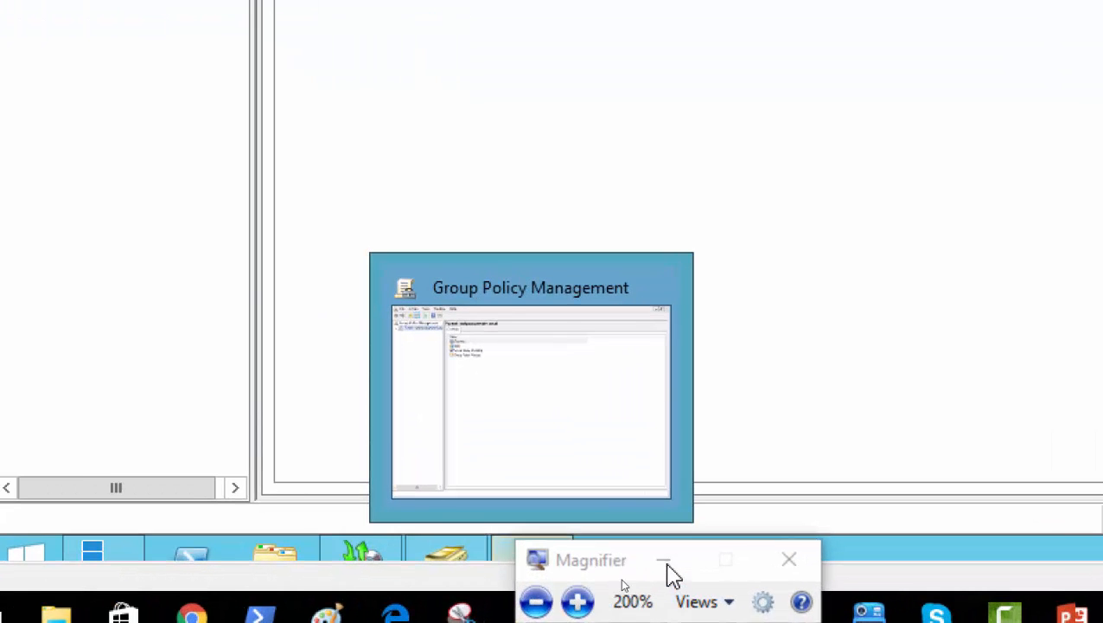
{"action": "left_click", "coordinate": [667, 563]}
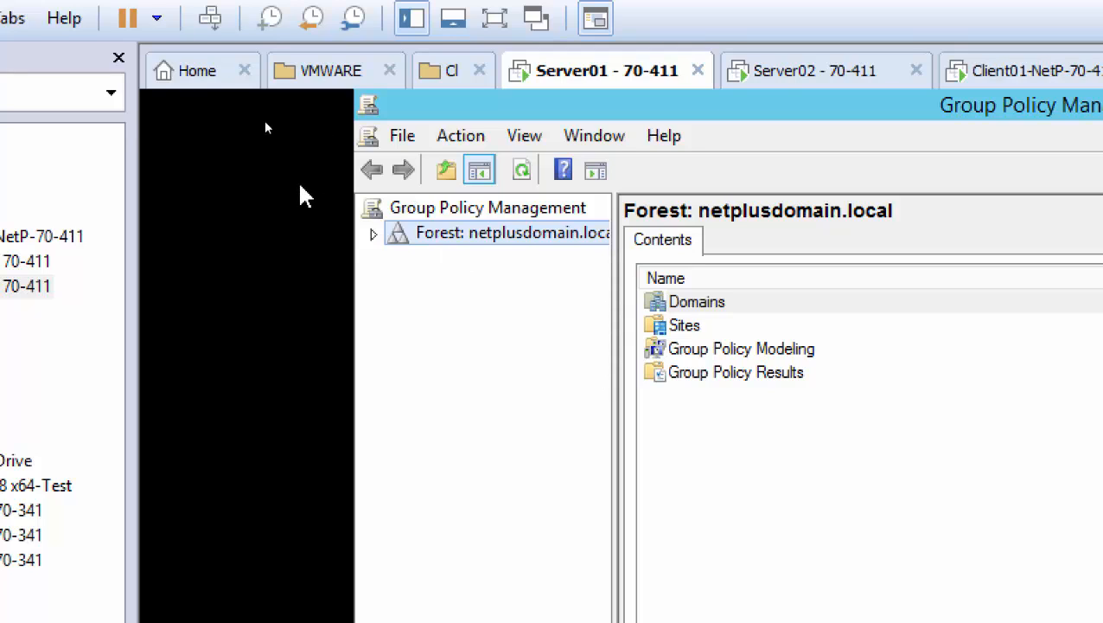
Expand the forest and Domains, then open netplusdomain.local's Default Domain Policy for editing.
{"action": "left_click", "coordinate": [373, 235]}
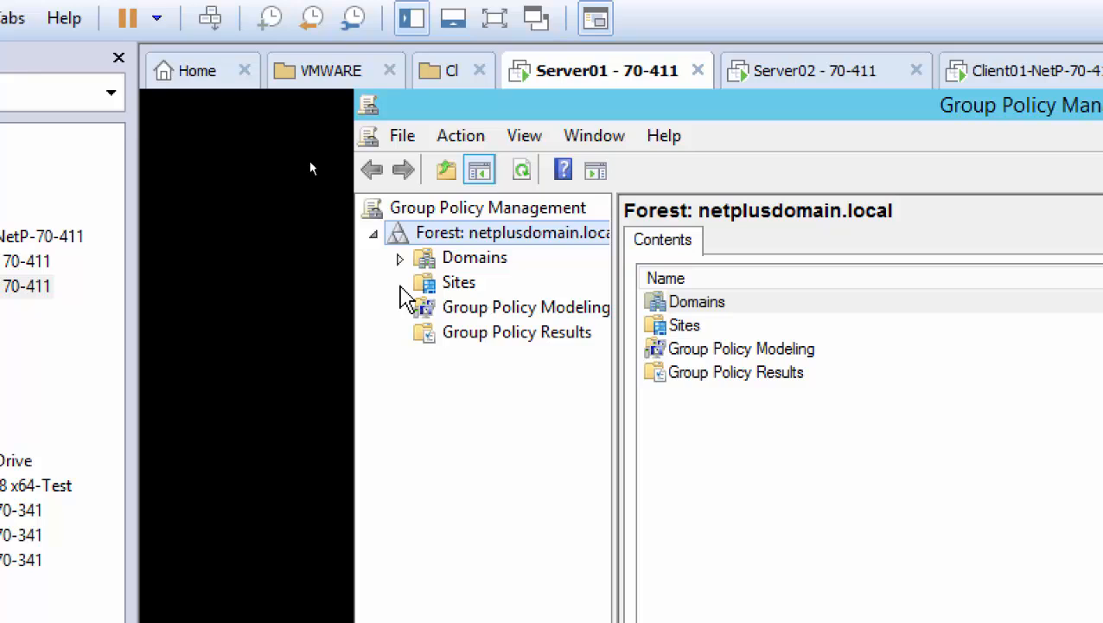
{"action": "left_click", "coordinate": [400, 260]}
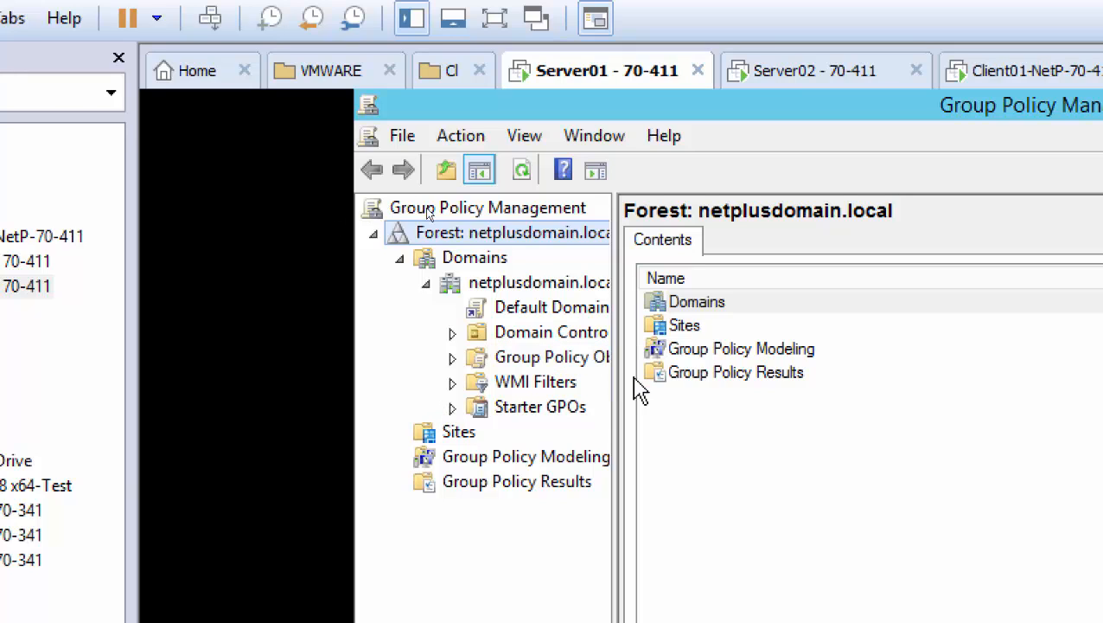
{"action": "left_click_drag", "start_coordinate": [613, 380], "coordinate": [681, 383]}
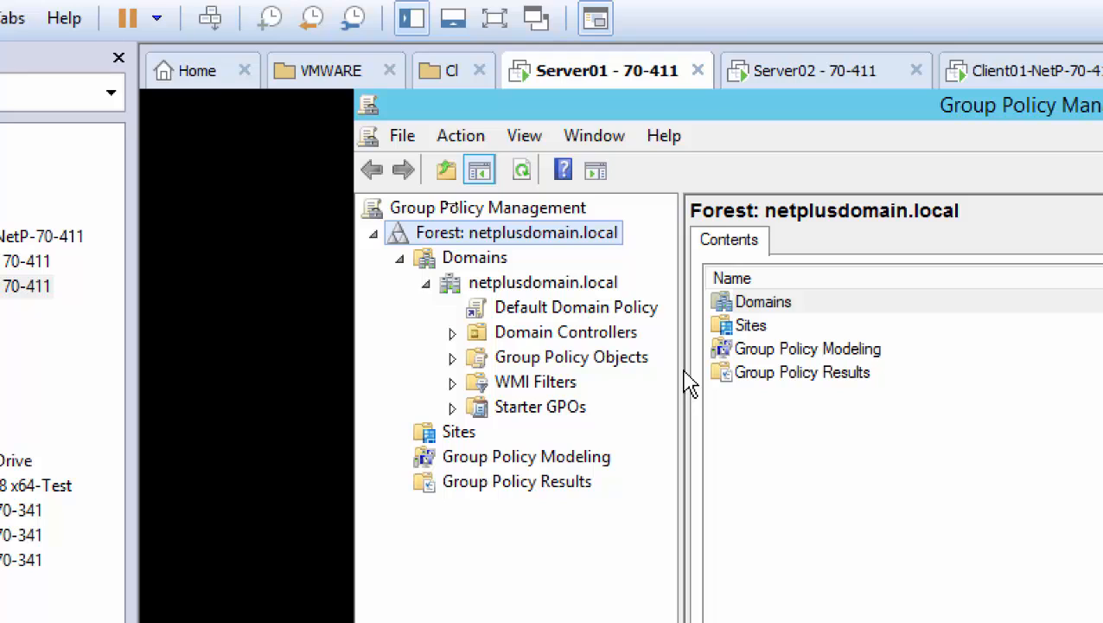
{"action": "left_click", "coordinate": [557, 312]}
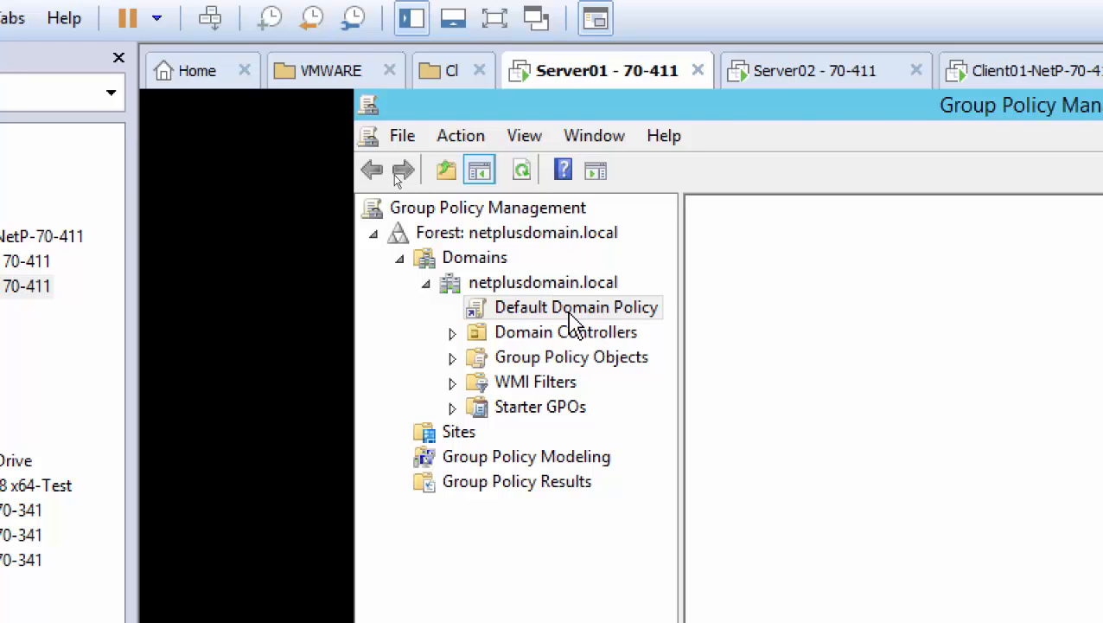
{"action": "right_click", "coordinate": [570, 316]}
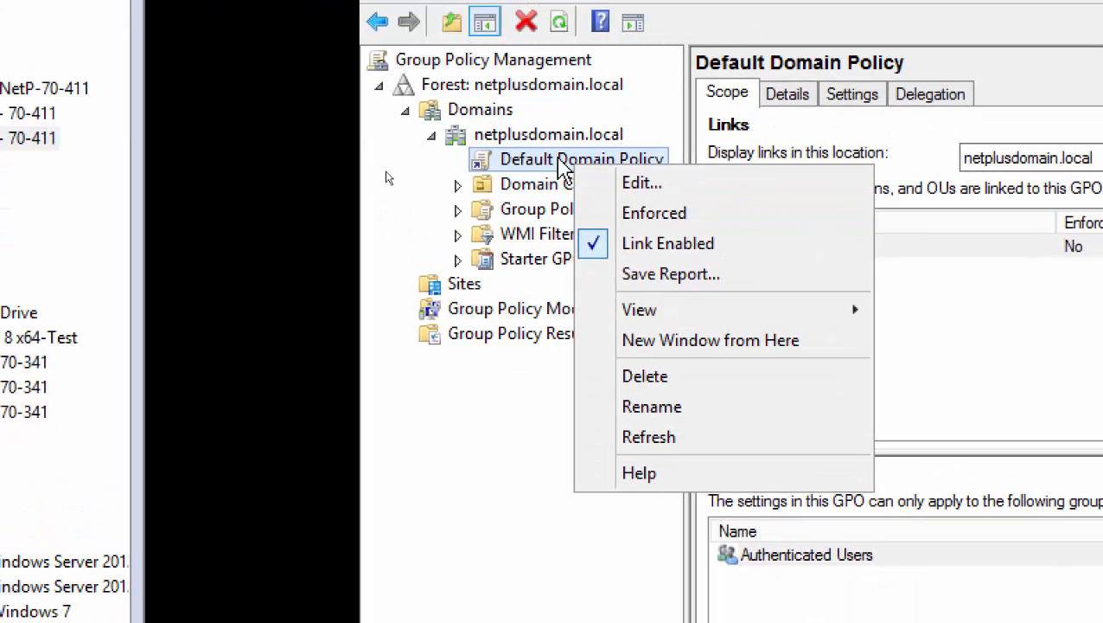
{"action": "left_click", "coordinate": [624, 183]}
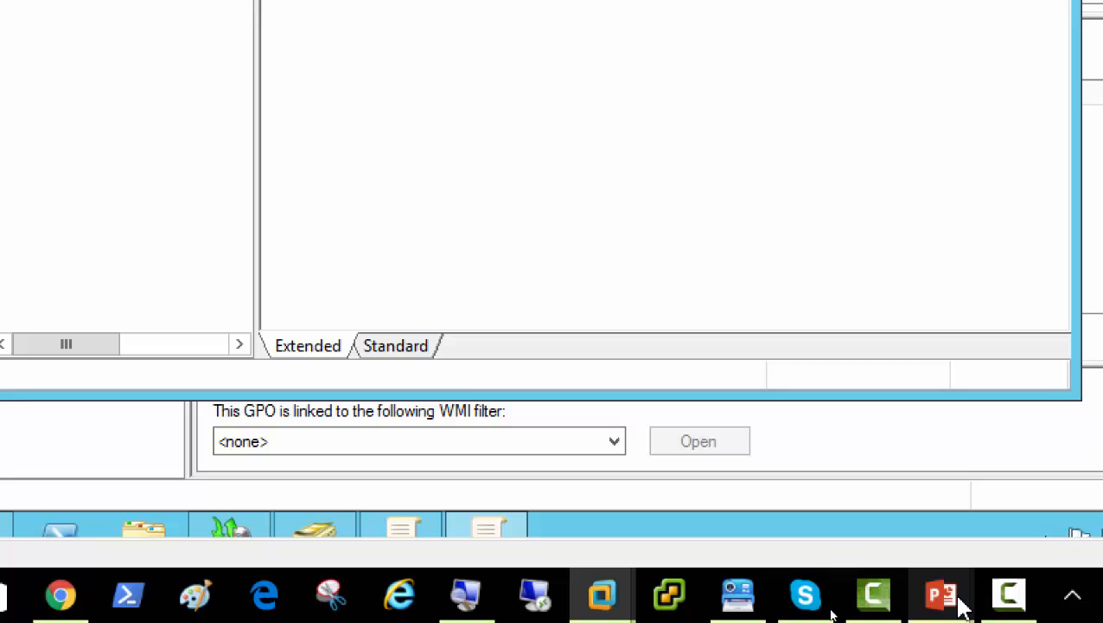
Switch to the Group Policy PowerPoint presentation and show slide 12 on backing up all GPOs.
{"action": "mouse_move", "coordinate": [946, 595]}
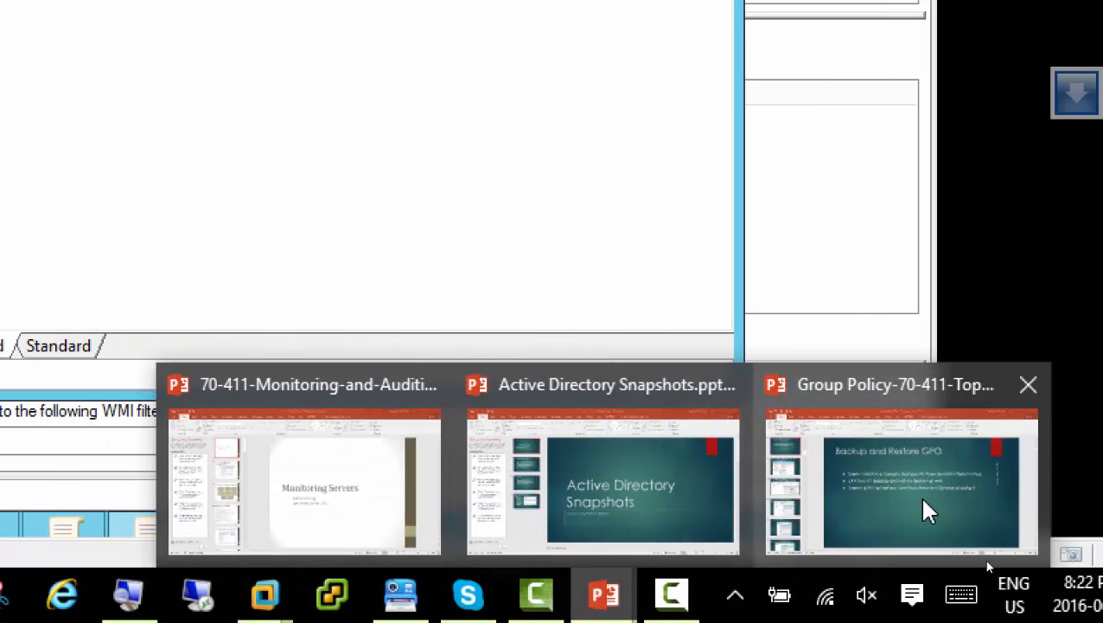
{"action": "left_click", "coordinate": [925, 502]}
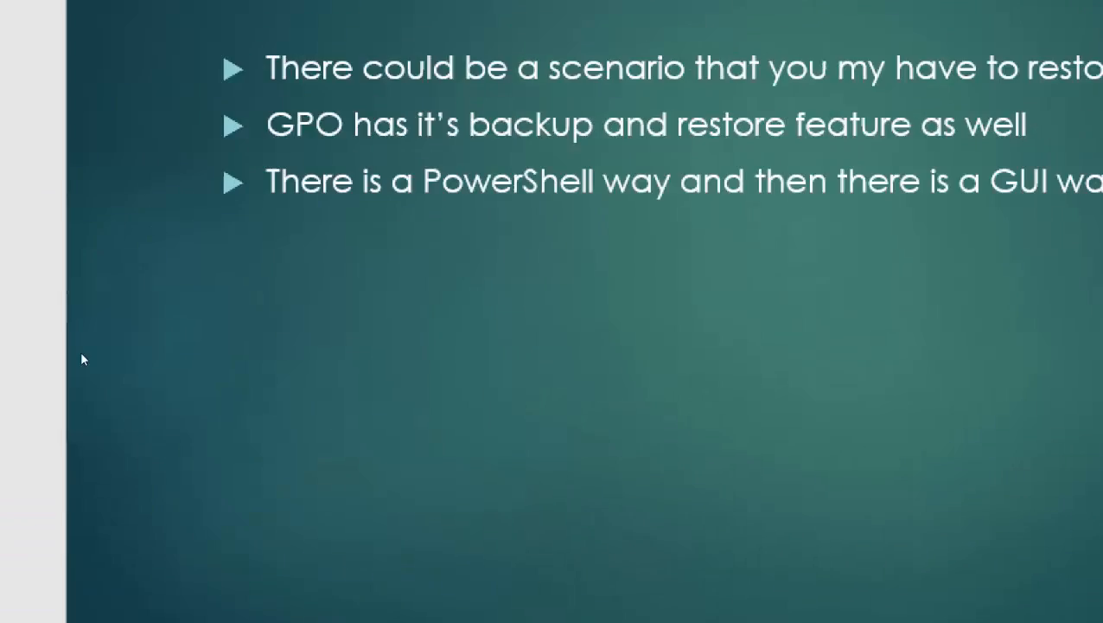
{"action": "left_click", "coordinate": [125, 211]}
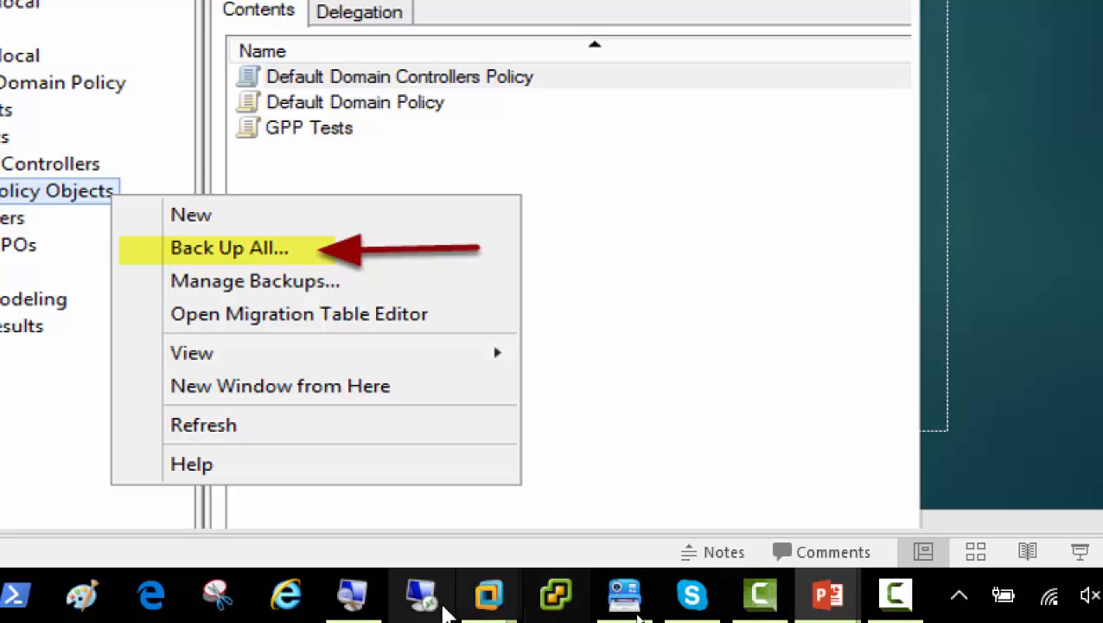
Return to the Server01 virtual machine and close the Group Policy Management Editor.
{"action": "mouse_move", "coordinate": [489, 595]}
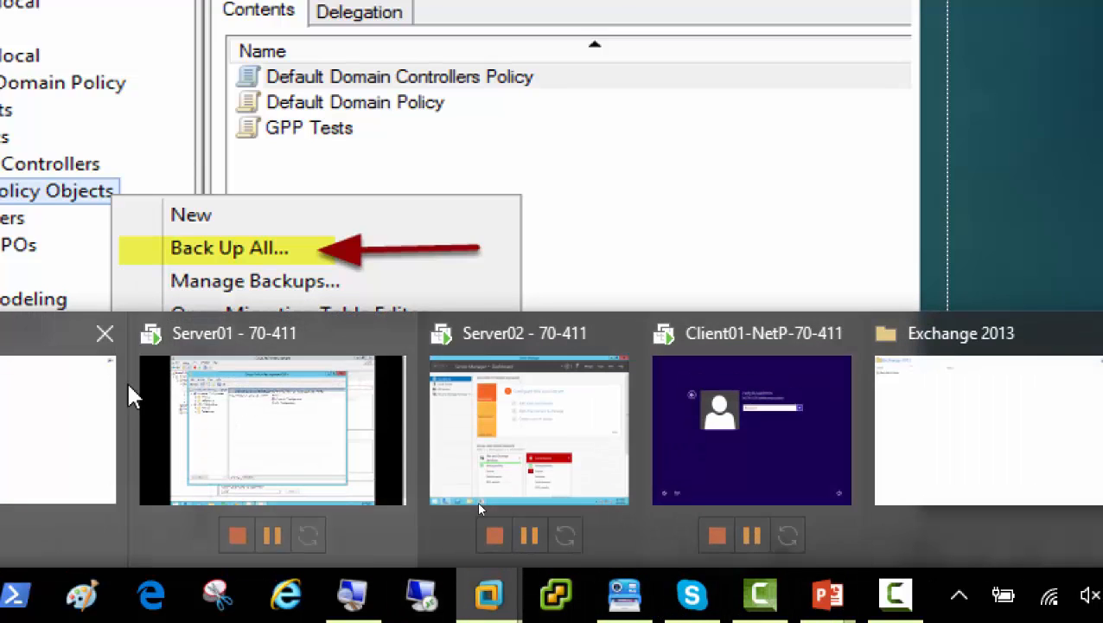
{"action": "left_click", "coordinate": [217, 451]}
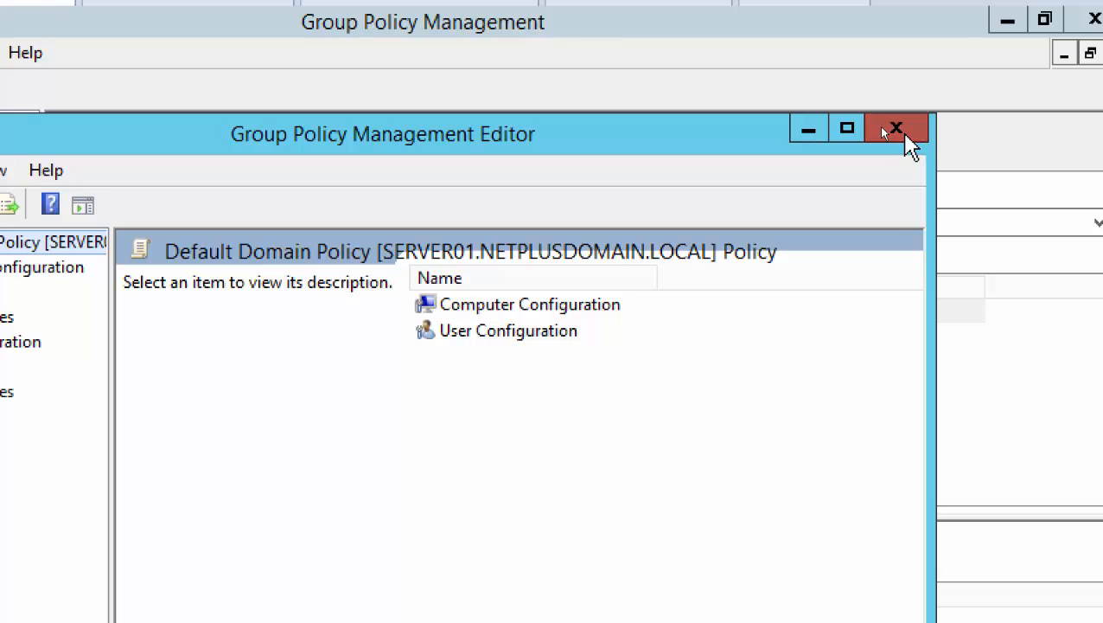
{"action": "left_click", "coordinate": [895, 130]}
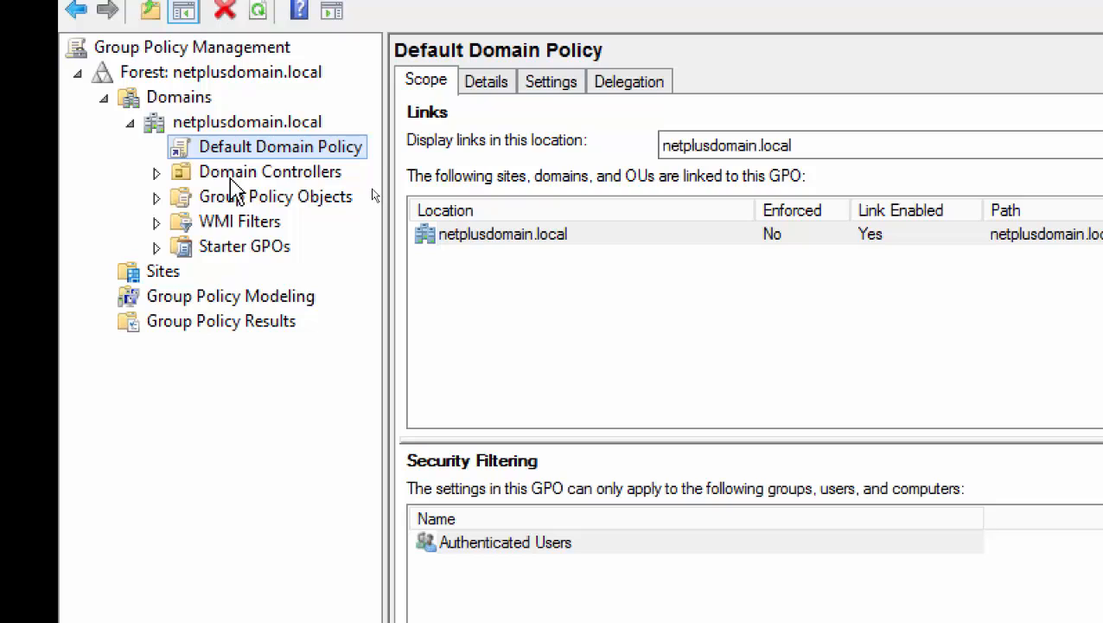
Browse Domain Controllers and Group Policy Objects menus, then show netplusdomain.local's Status page.
{"action": "left_click", "coordinate": [230, 172]}
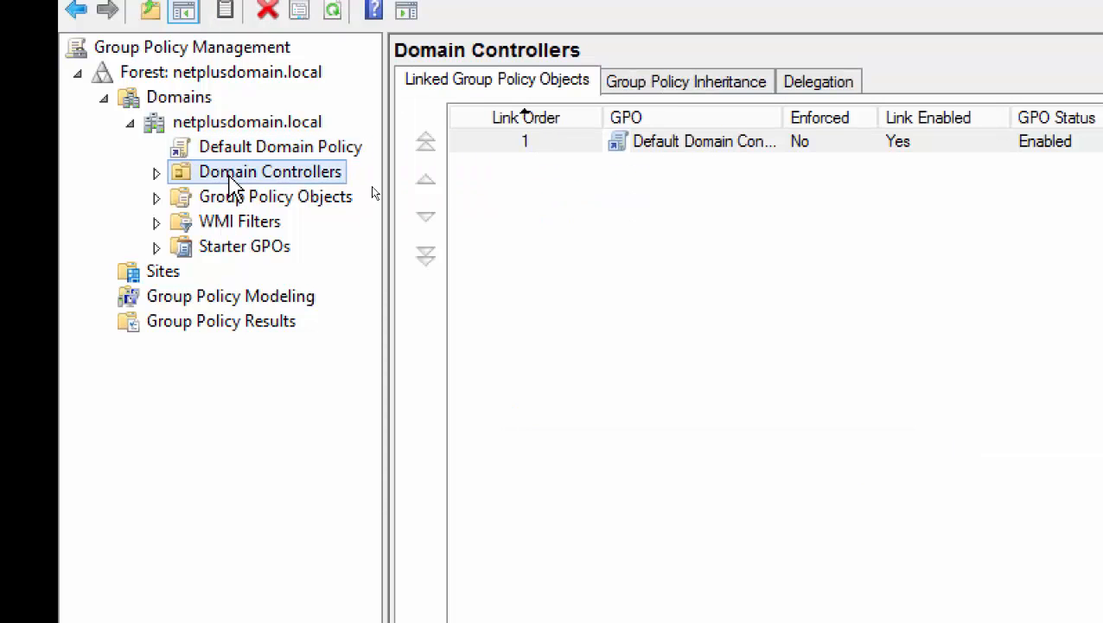
{"action": "right_click", "coordinate": [232, 174]}
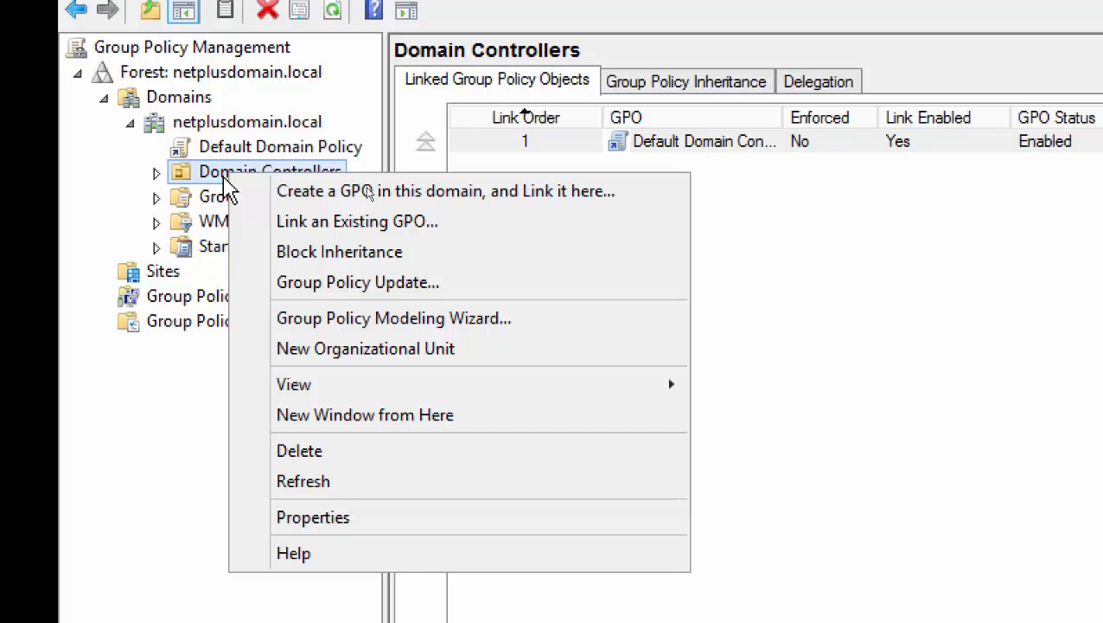
{"action": "left_click", "coordinate": [225, 175]}
{"action": "right_click", "coordinate": [222, 174]}
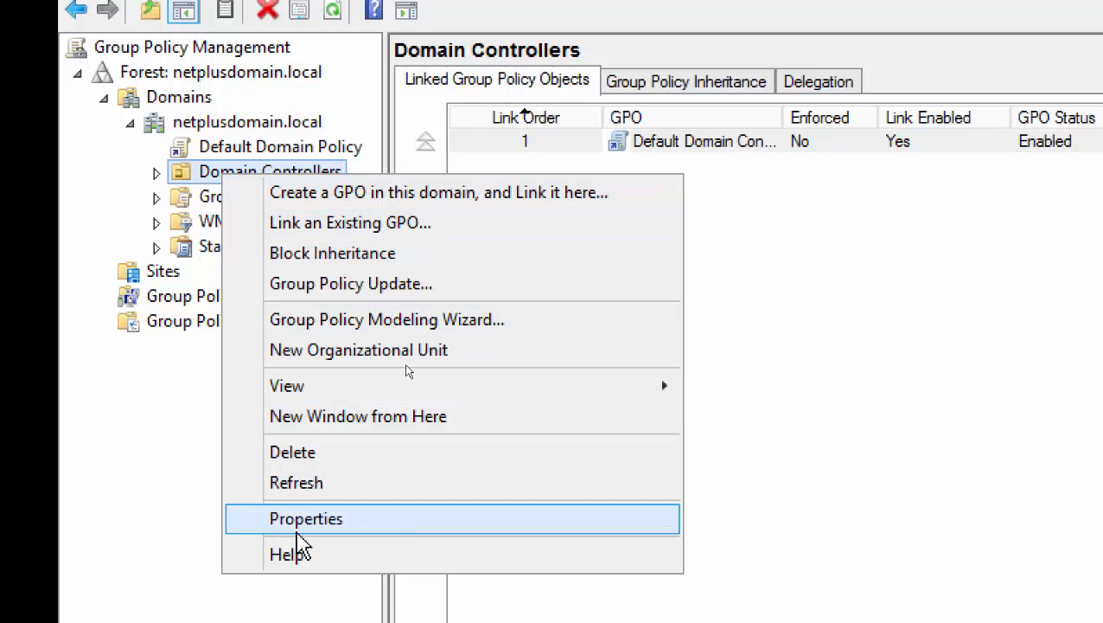
{"action": "left_click", "coordinate": [195, 200]}
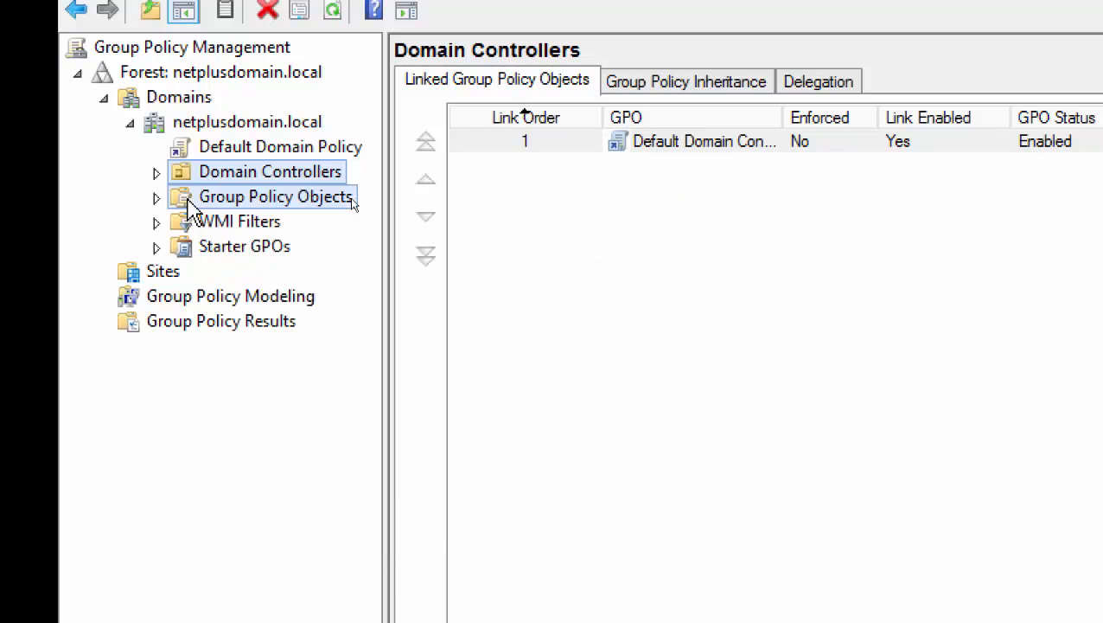
{"action": "right_click", "coordinate": [248, 204]}
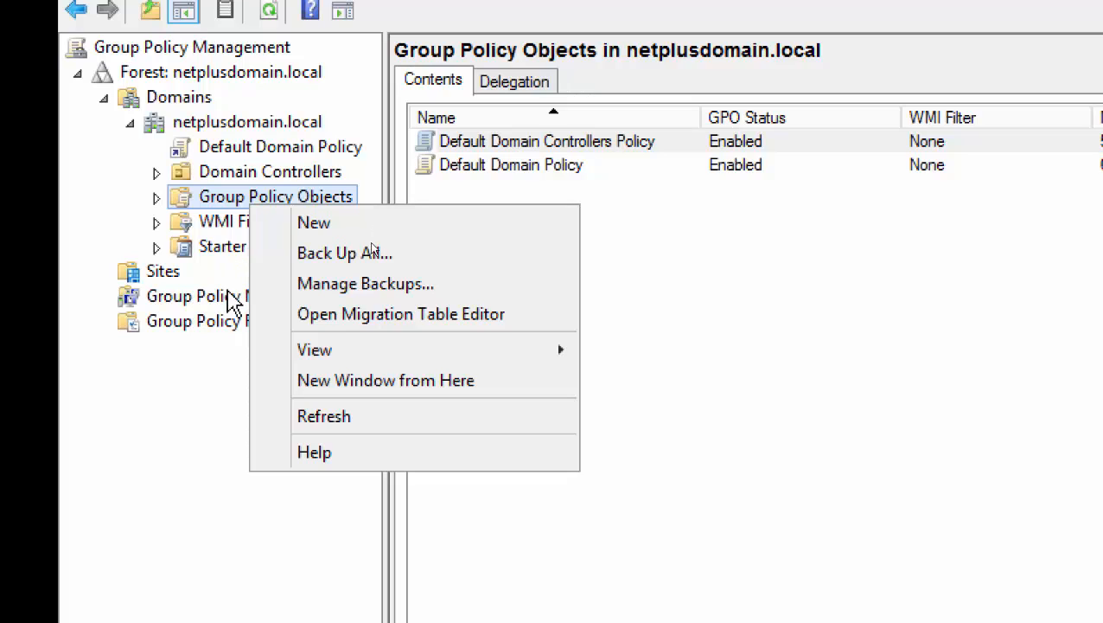
{"action": "left_click", "coordinate": [209, 126]}
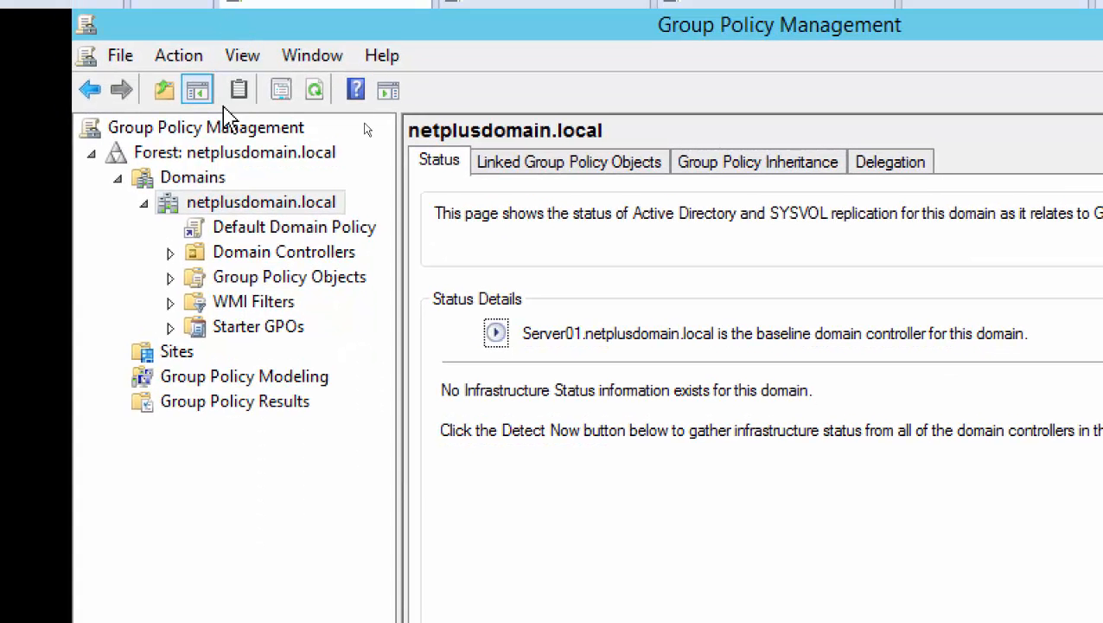
Add an organizational unit named Newyork under the netplusdomain.local domain.
{"action": "right_click", "coordinate": [242, 205]}
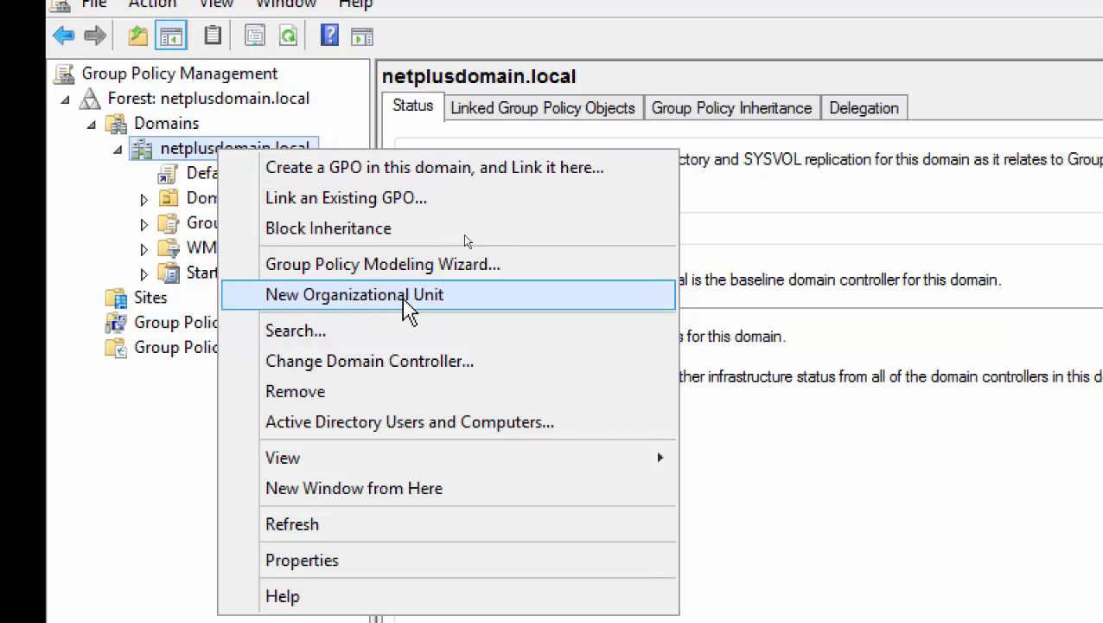
{"action": "left_click", "coordinate": [405, 298]}
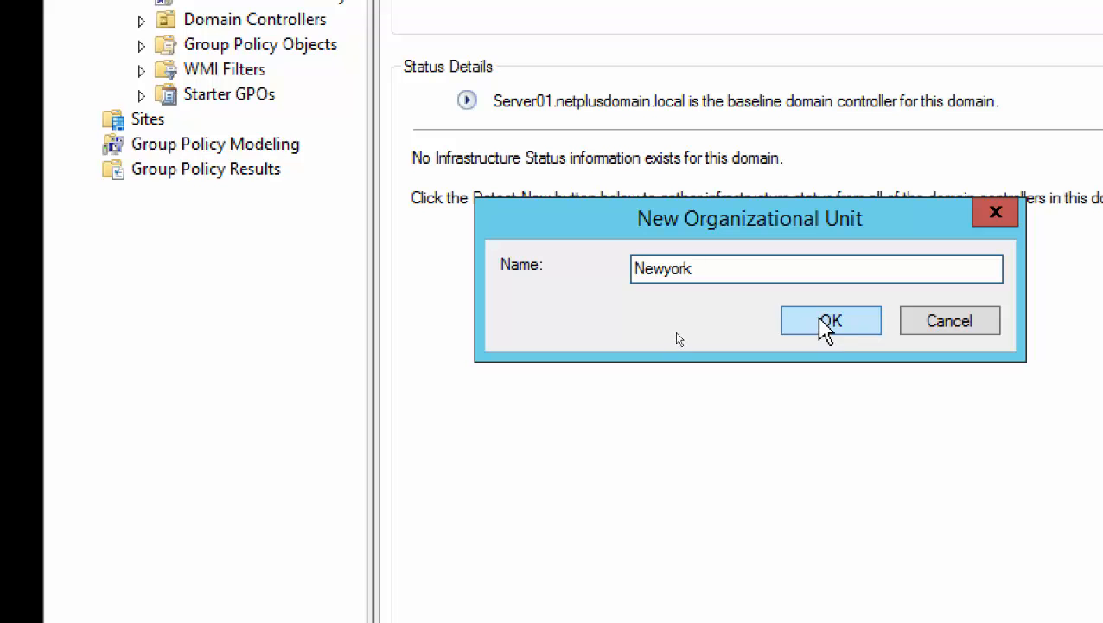
{"action": "left_click", "coordinate": [809, 330]}
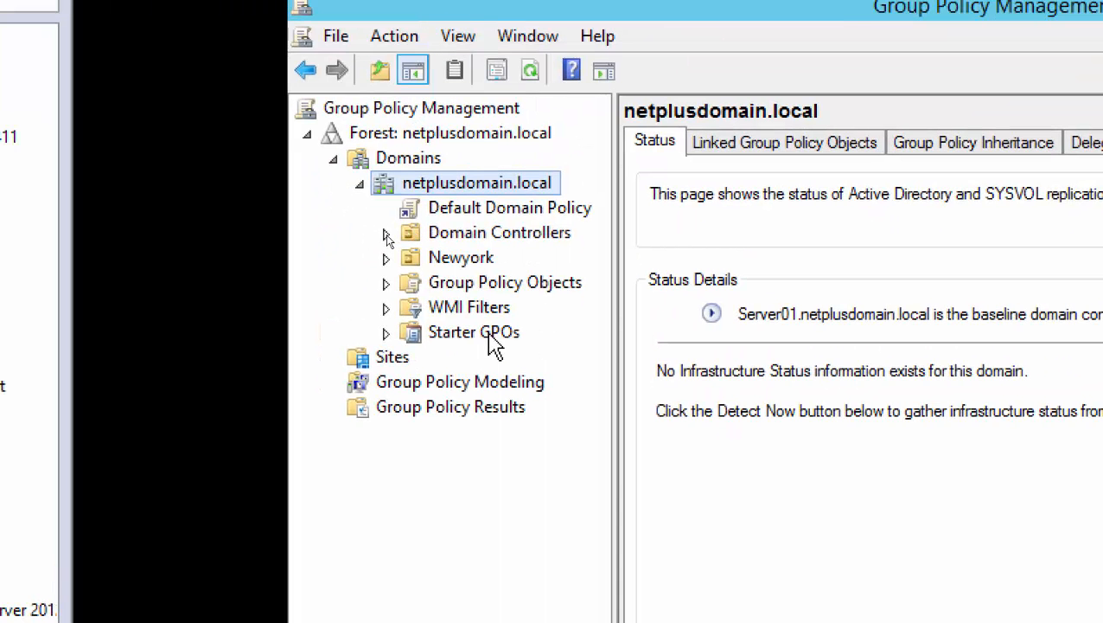
Browse the Newyork OU, domain and Group Policy Objects context menus without choosing anything.
{"action": "left_click", "coordinate": [484, 259]}
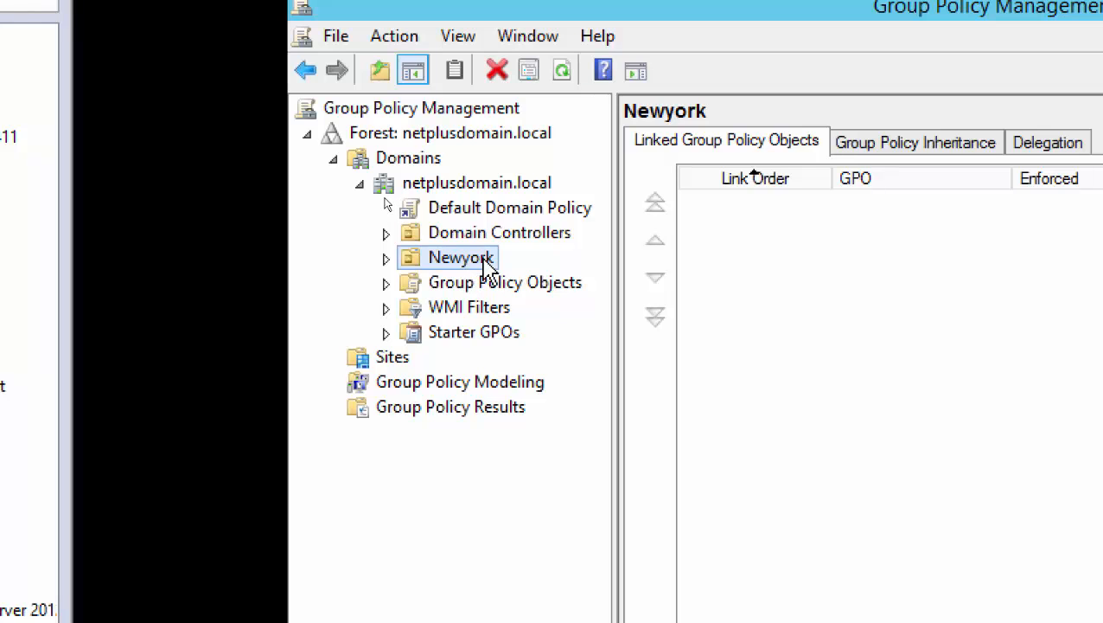
{"action": "right_click", "coordinate": [512, 184]}
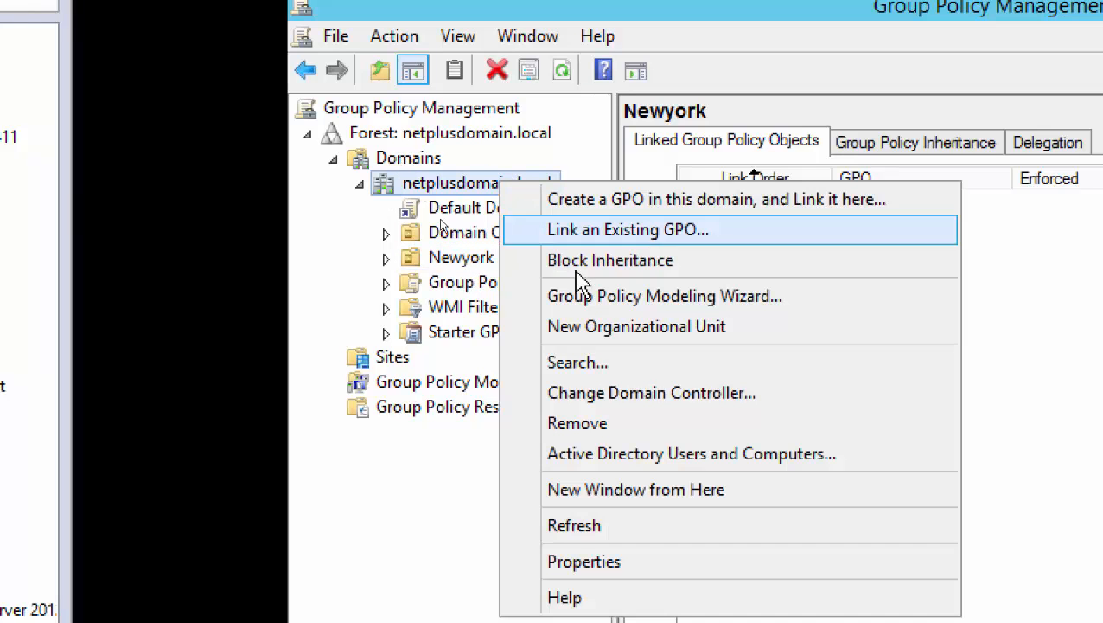
{"action": "left_click", "coordinate": [441, 259]}
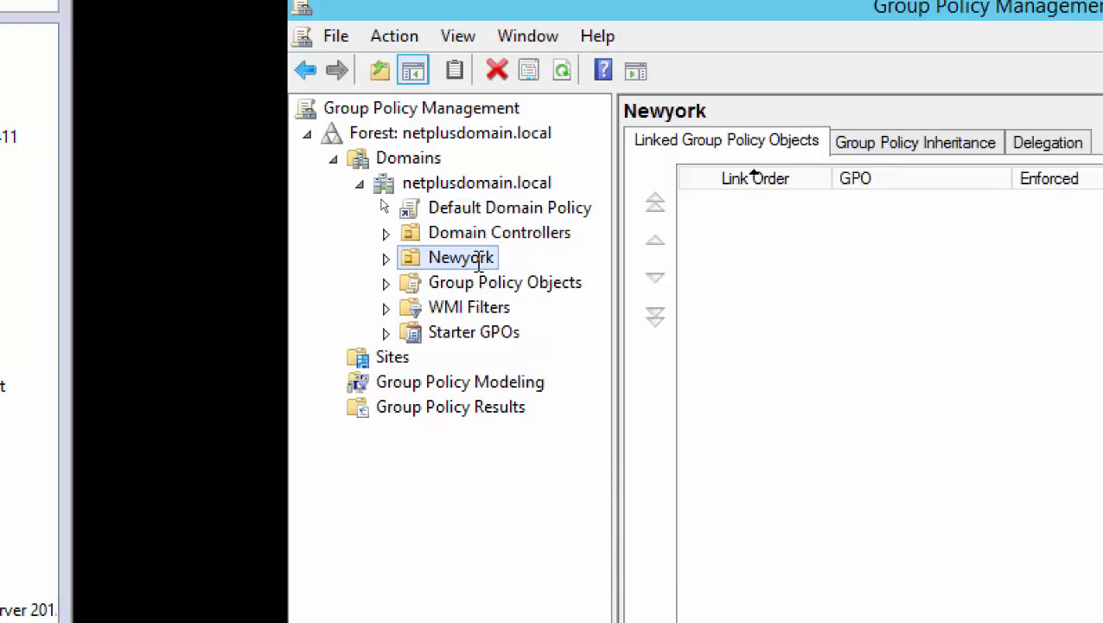
{"action": "left_click", "coordinate": [415, 258]}
{"action": "right_click", "coordinate": [465, 258]}
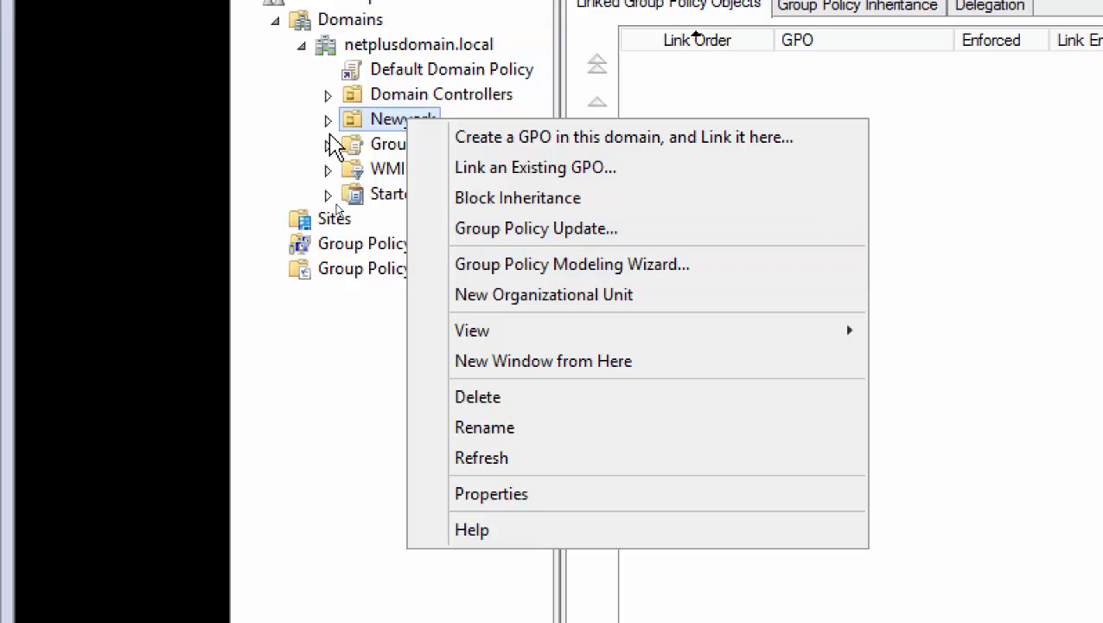
{"action": "left_click", "coordinate": [294, 138]}
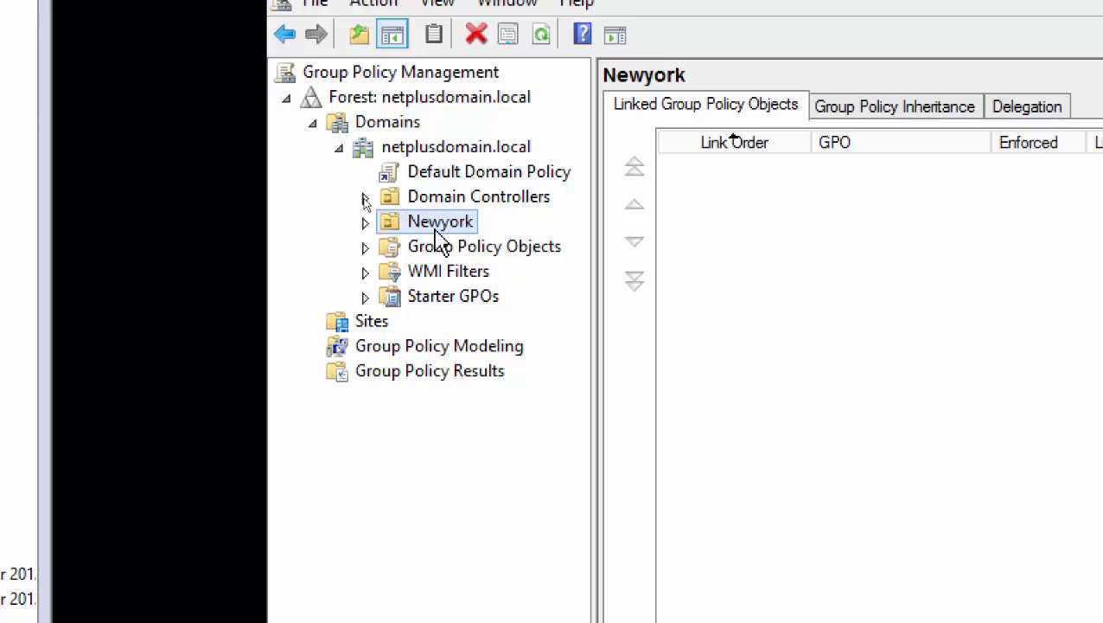
{"action": "right_click", "coordinate": [448, 224]}
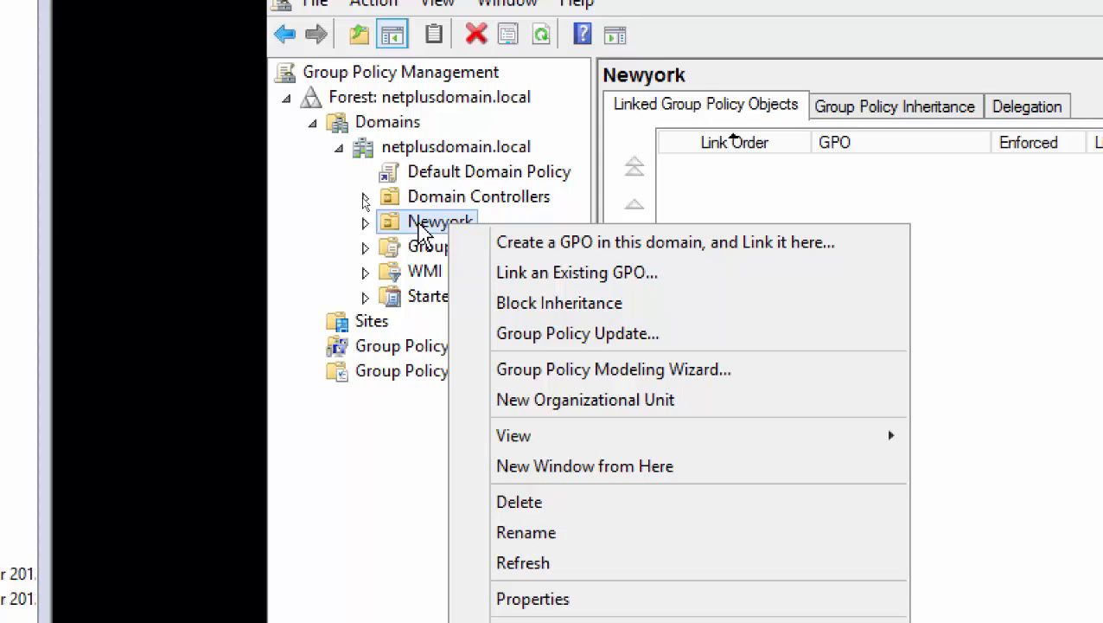
{"action": "left_click", "coordinate": [355, 500]}
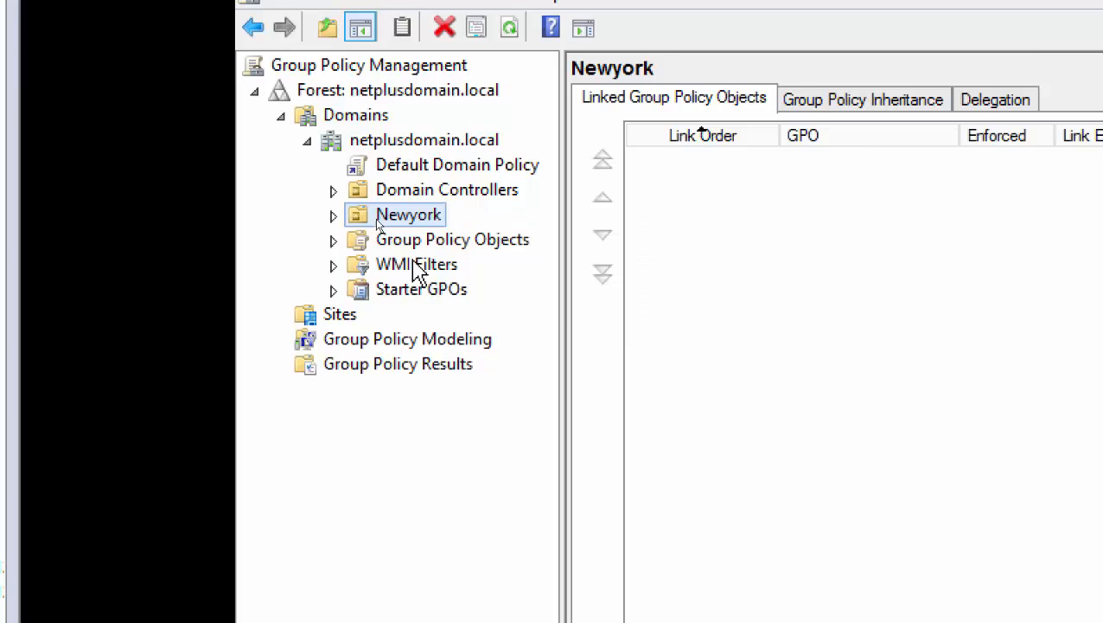
{"action": "right_click", "coordinate": [442, 243]}
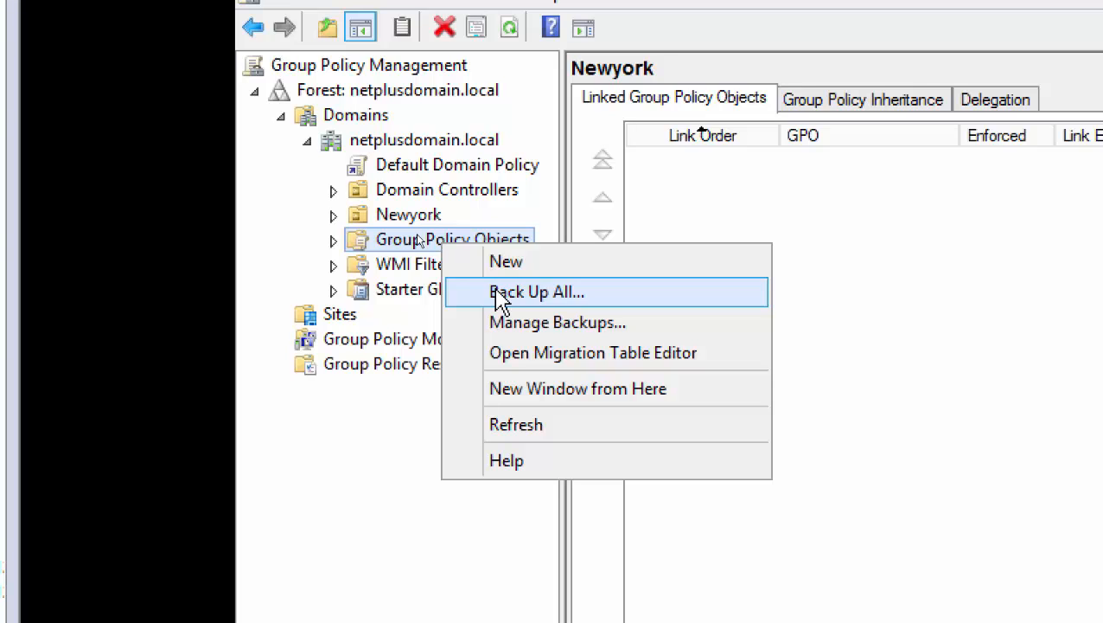
{"action": "left_click", "coordinate": [376, 423]}
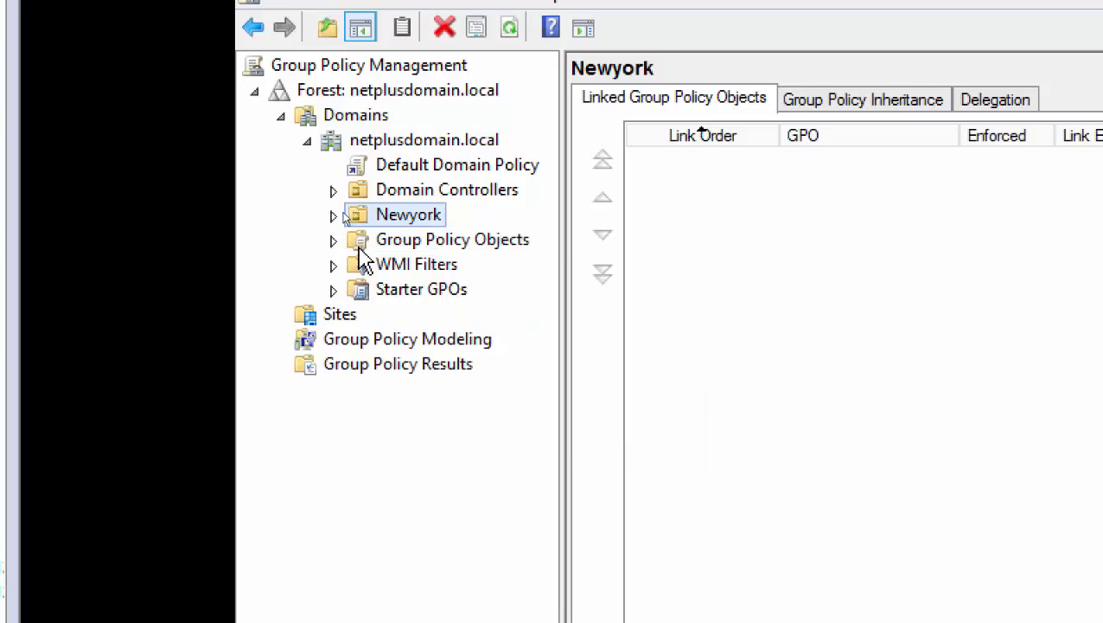
Expand Group Policy Objects to list the Default Domain Controllers Policy and Default Domain Policy.
{"action": "left_click", "coordinate": [333, 241]}
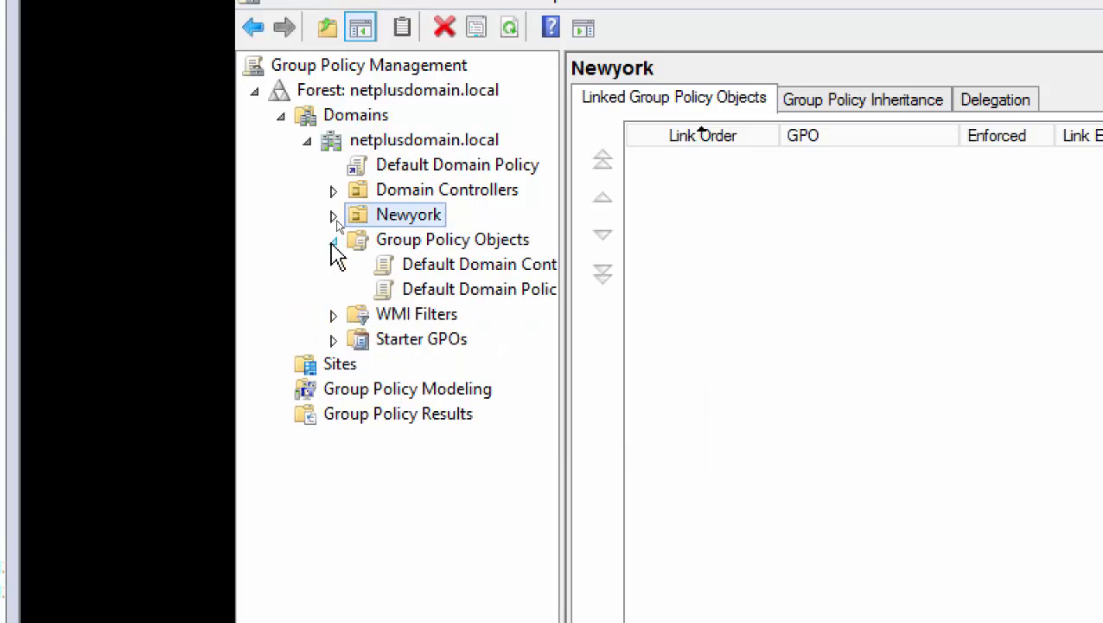
{"action": "left_click", "coordinate": [519, 247]}
{"action": "right_click", "coordinate": [521, 251]}
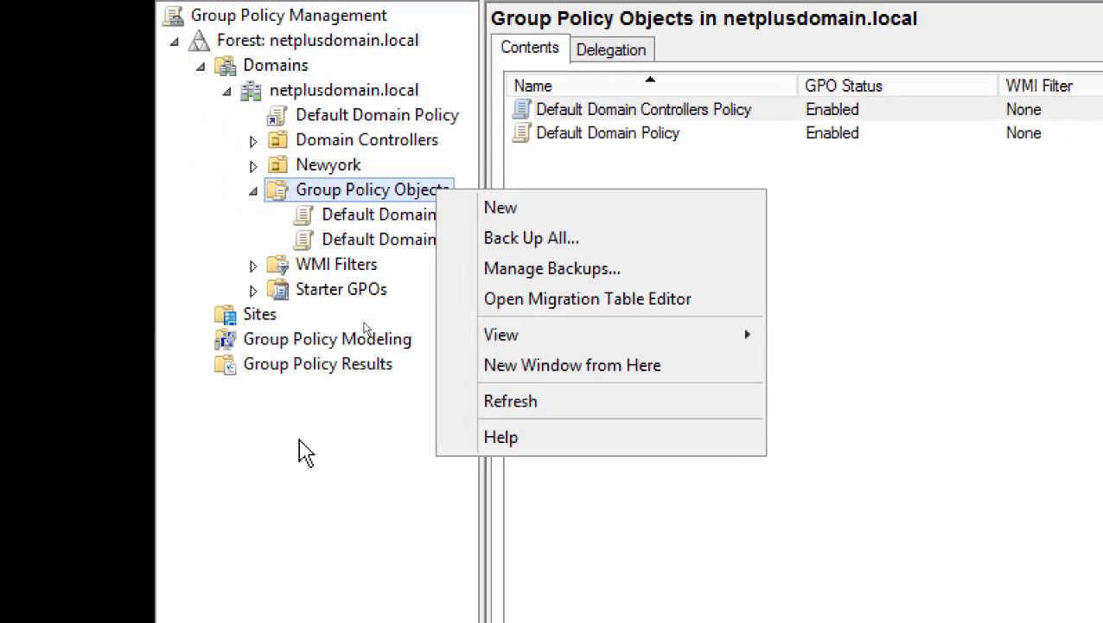
{"action": "left_click", "coordinate": [327, 424]}
Open the Create a GPO dialog for the Newyork OU, then cancel it.
{"action": "right_click", "coordinate": [378, 192]}
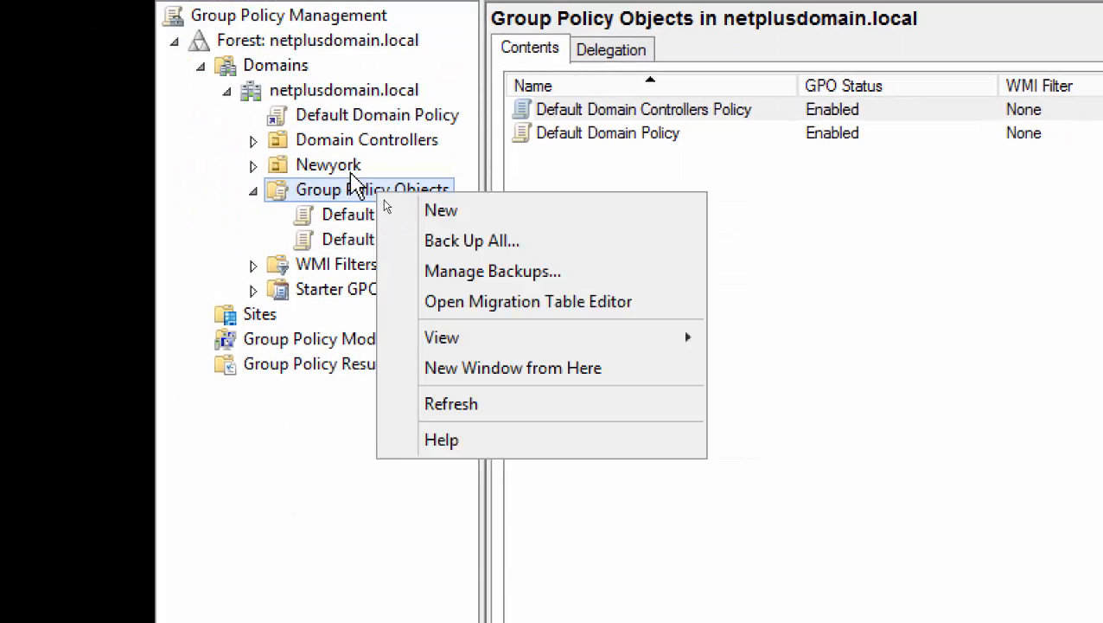
{"action": "right_click", "coordinate": [350, 170]}
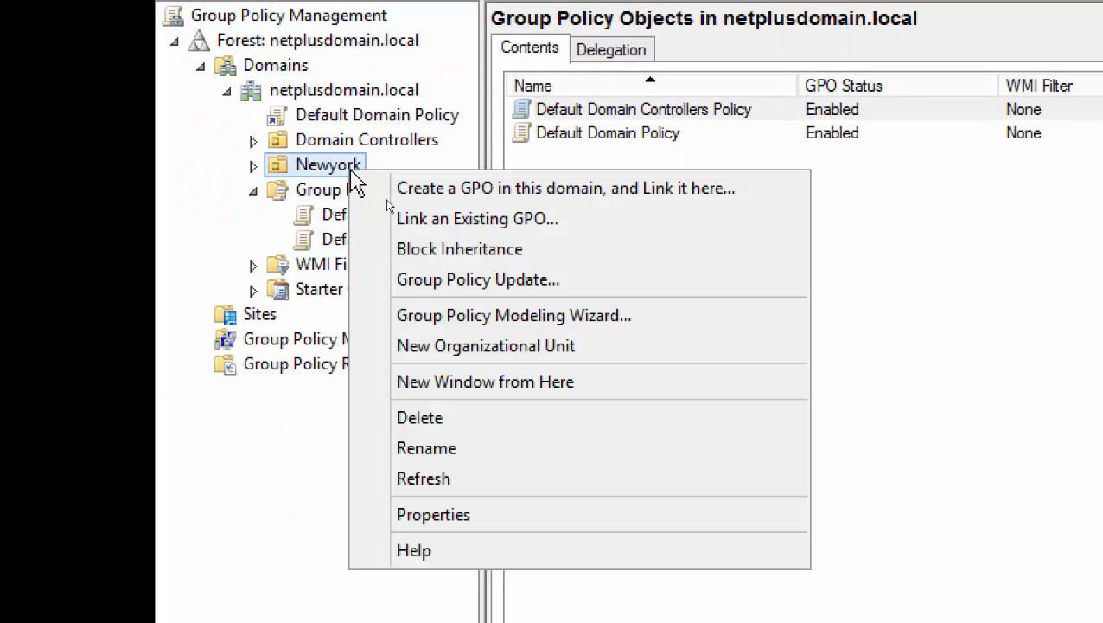
{"action": "left_click", "coordinate": [529, 188]}
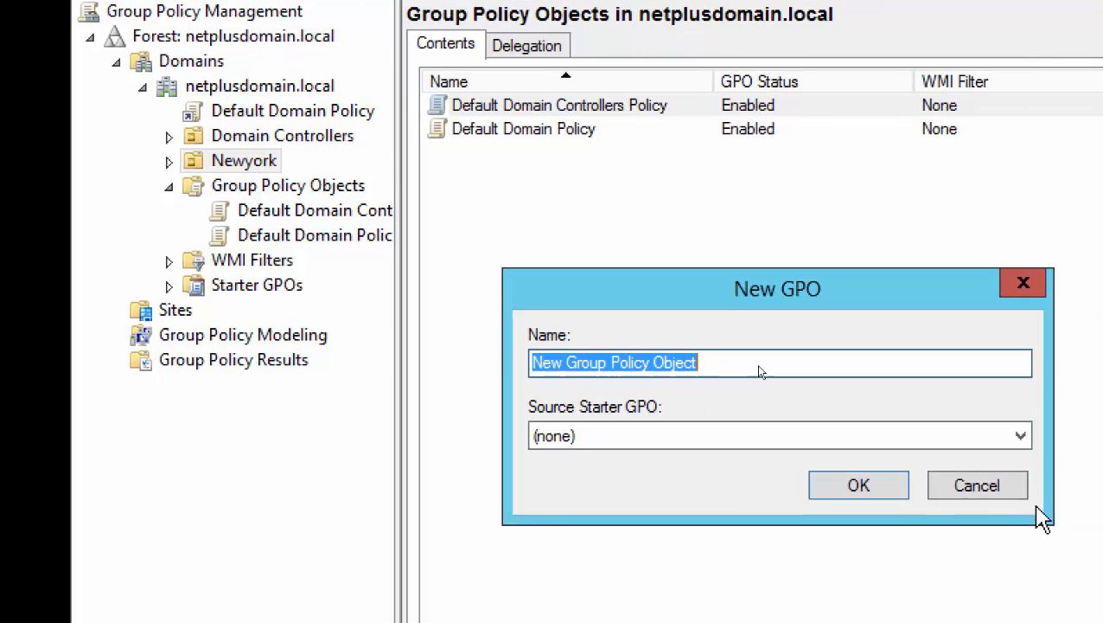
{"action": "left_click", "coordinate": [1046, 490]}
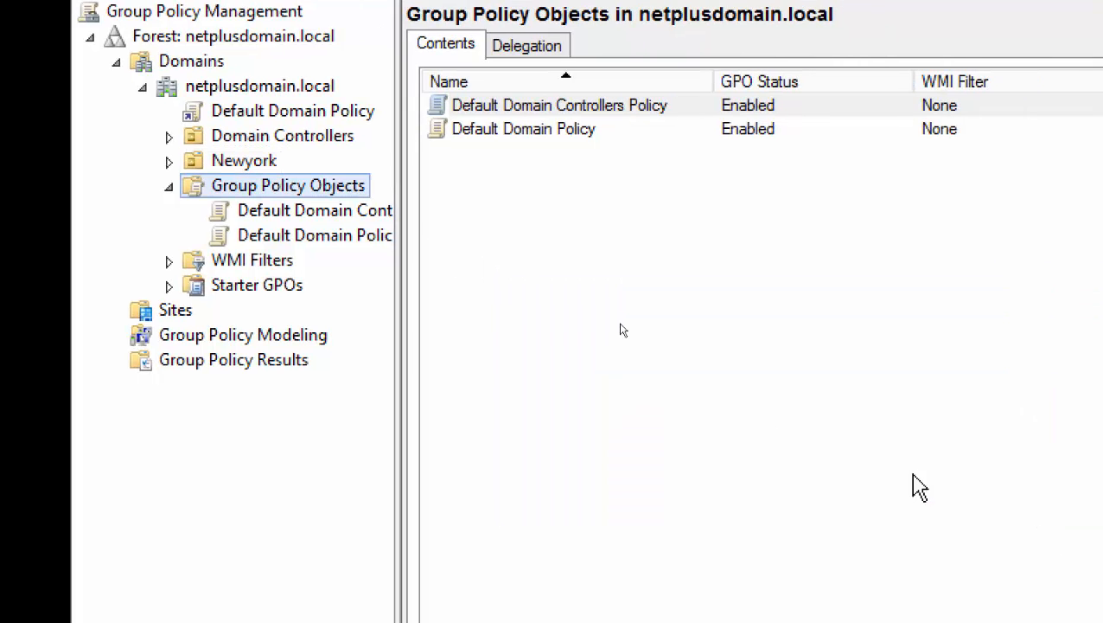
Create a GPO named Newyork in the domain and link it to the Newyork OU.
{"action": "right_click", "coordinate": [262, 163]}
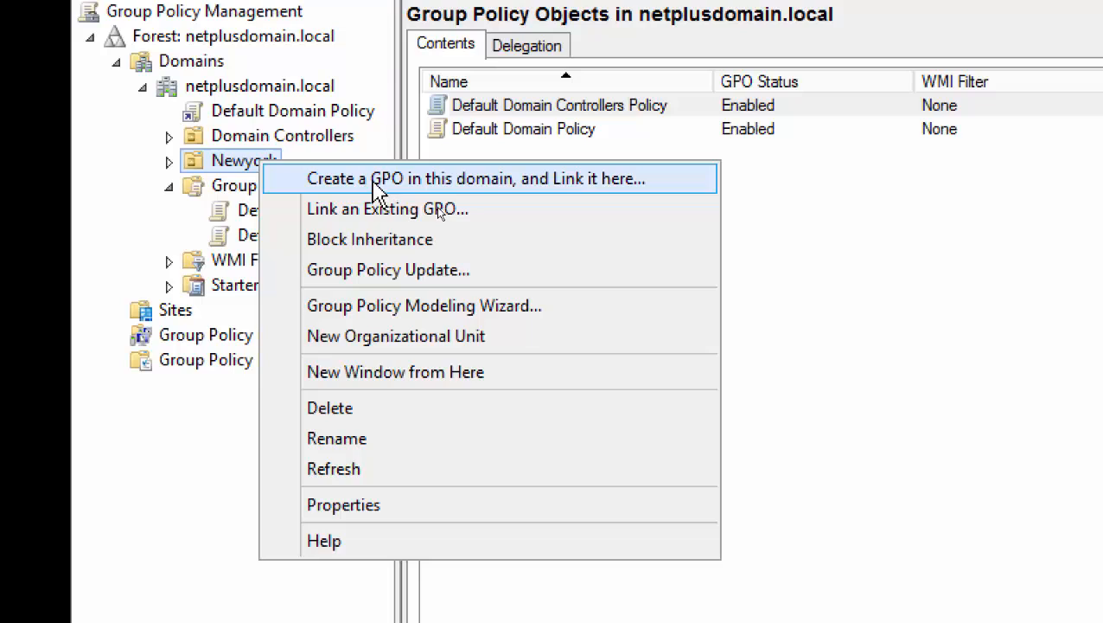
{"action": "left_click", "coordinate": [374, 185]}
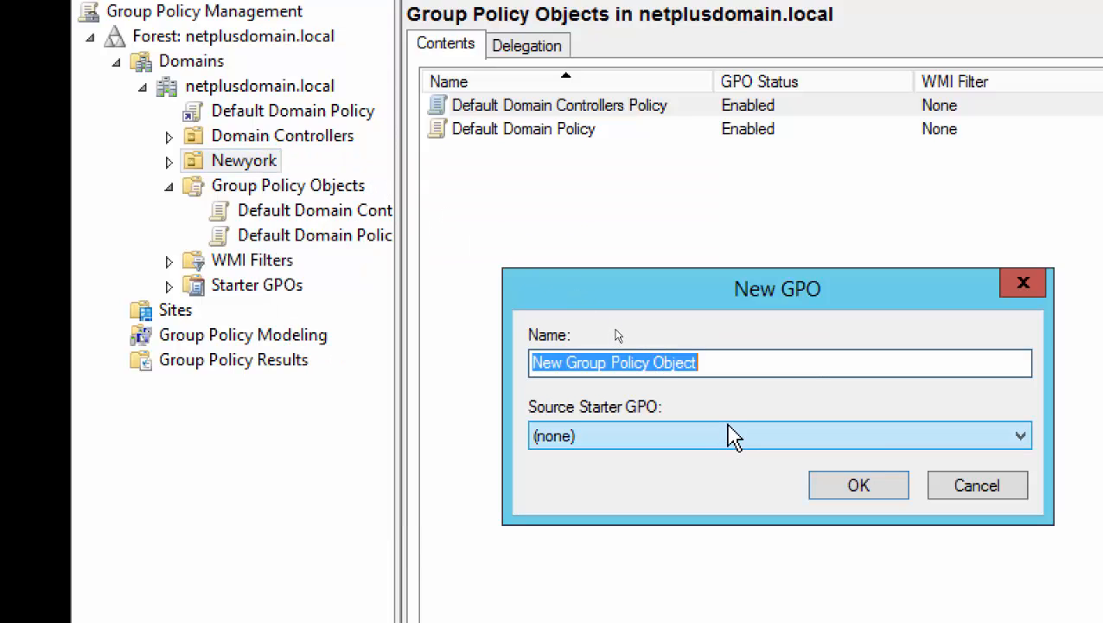
{"action": "type", "text": "Newyor"}
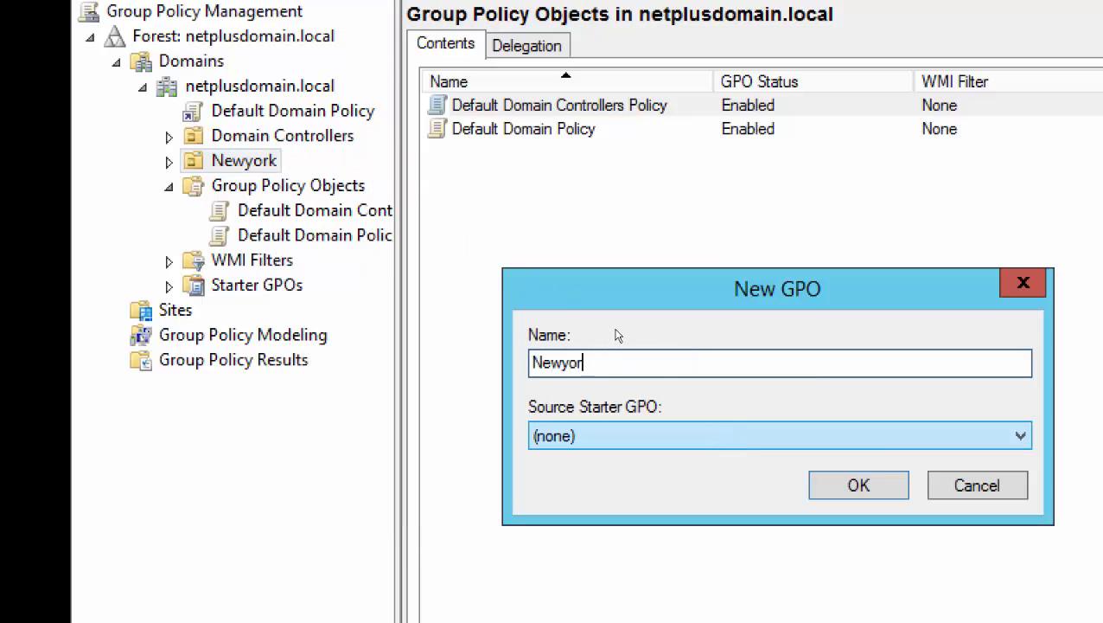
{"action": "type", "text": "k"}
{"action": "left_click", "coordinate": [829, 497]}
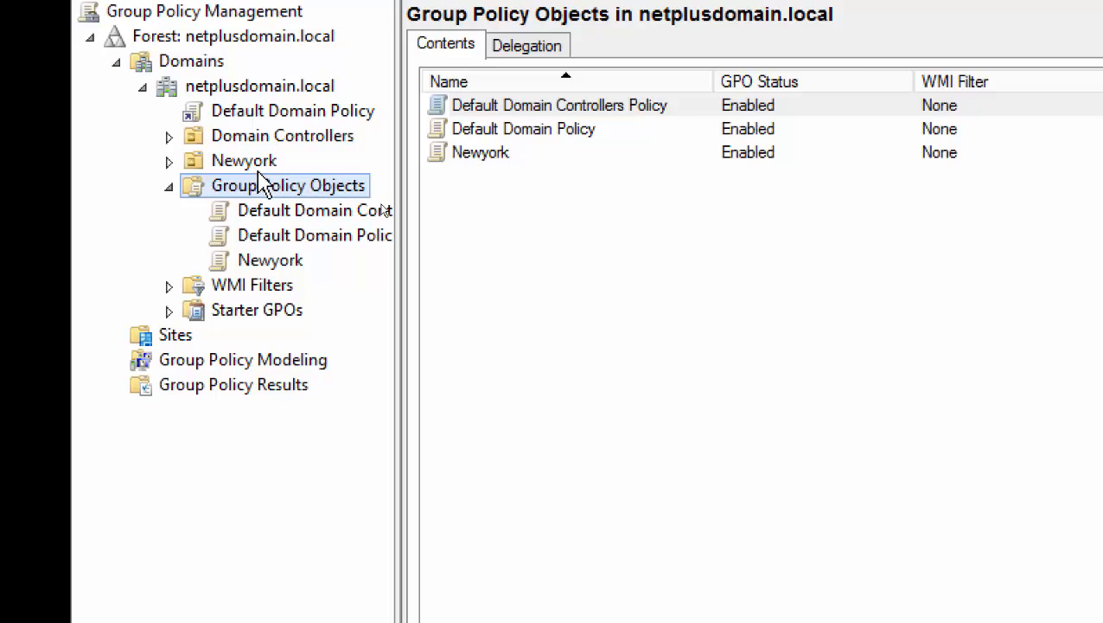
Inspect the Newyork OU's linked GPO and scope, cancelling an extra GPO creation.
{"action": "left_click", "coordinate": [259, 168]}
{"action": "right_click", "coordinate": [260, 168]}
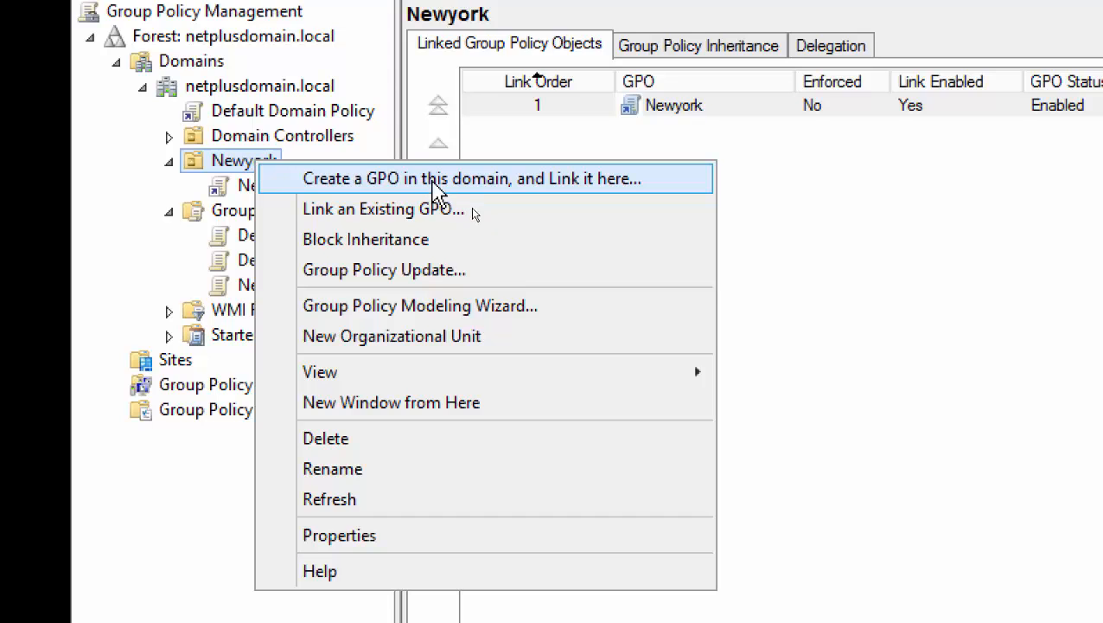
{"action": "left_click", "coordinate": [438, 183]}
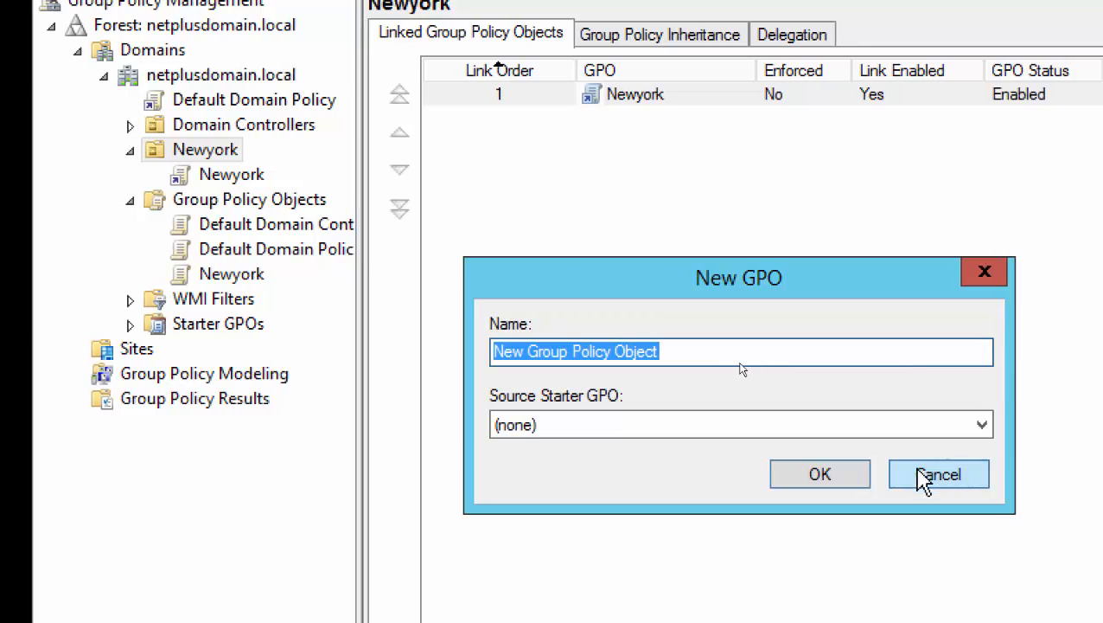
{"action": "left_click", "coordinate": [983, 494]}
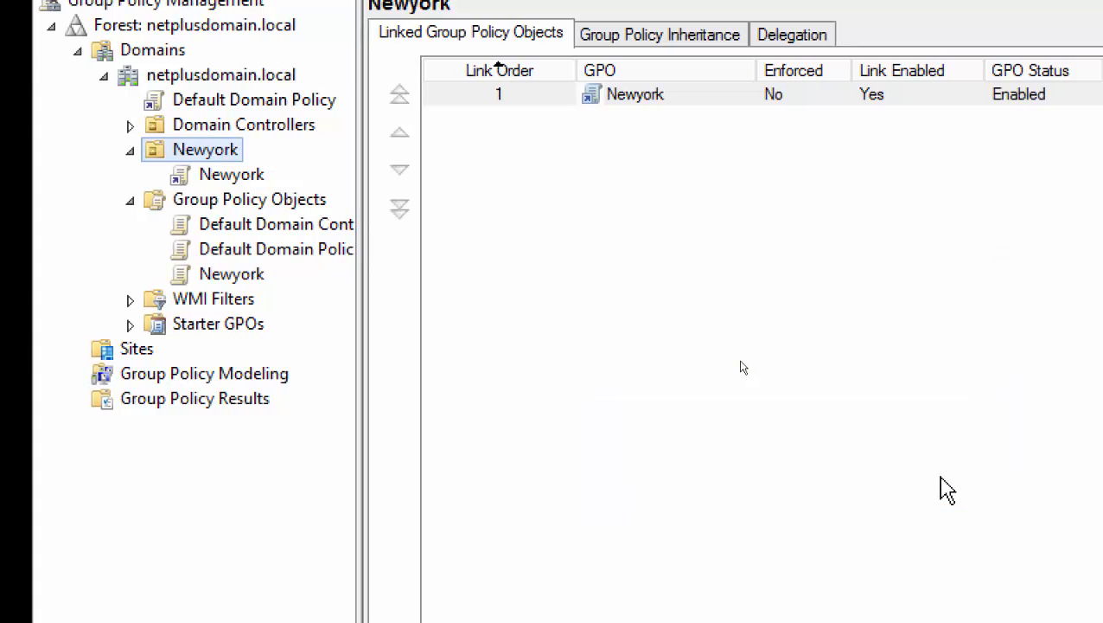
{"action": "left_click", "coordinate": [226, 177]}
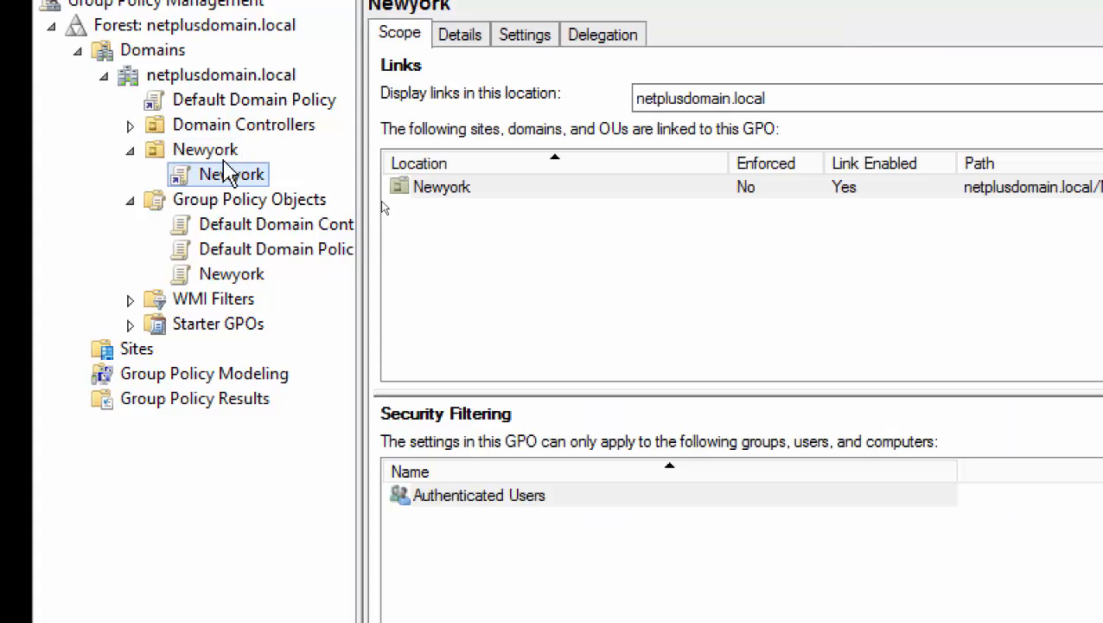
{"action": "right_click", "coordinate": [221, 154]}
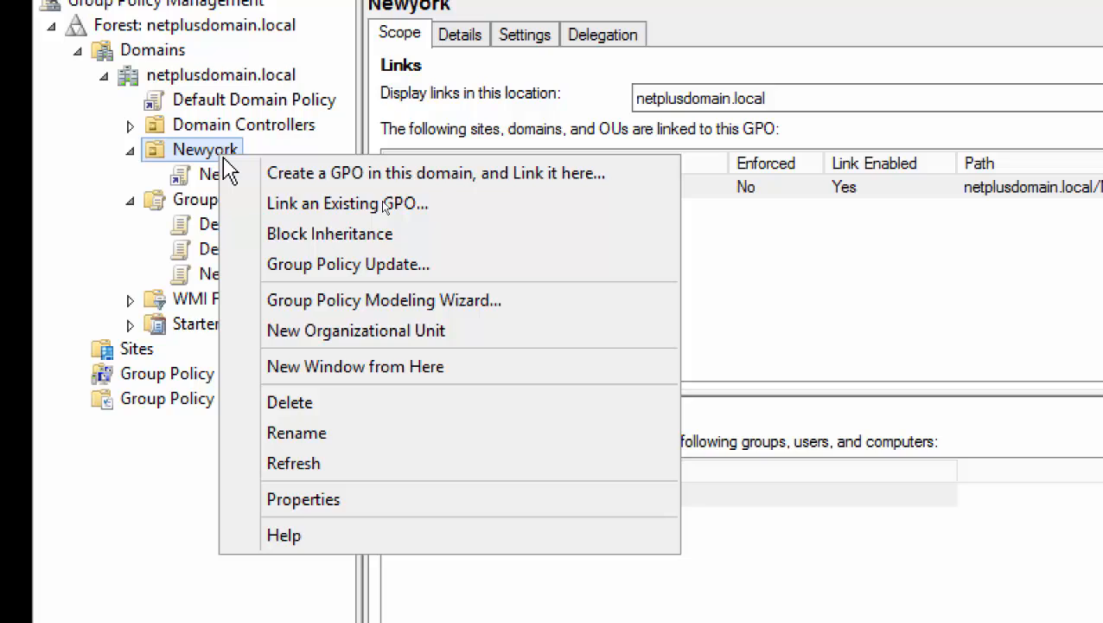
{"action": "left_click", "coordinate": [54, 281]}
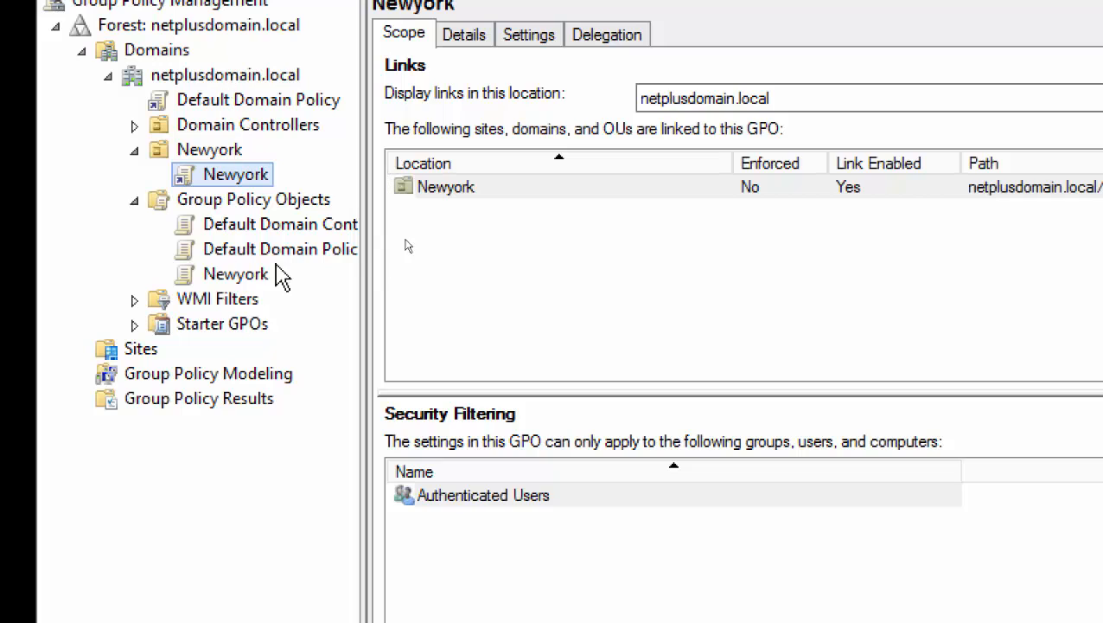
Show the Group Policy Objects list and open its context menu with Back Up All.
{"action": "left_click", "coordinate": [218, 199]}
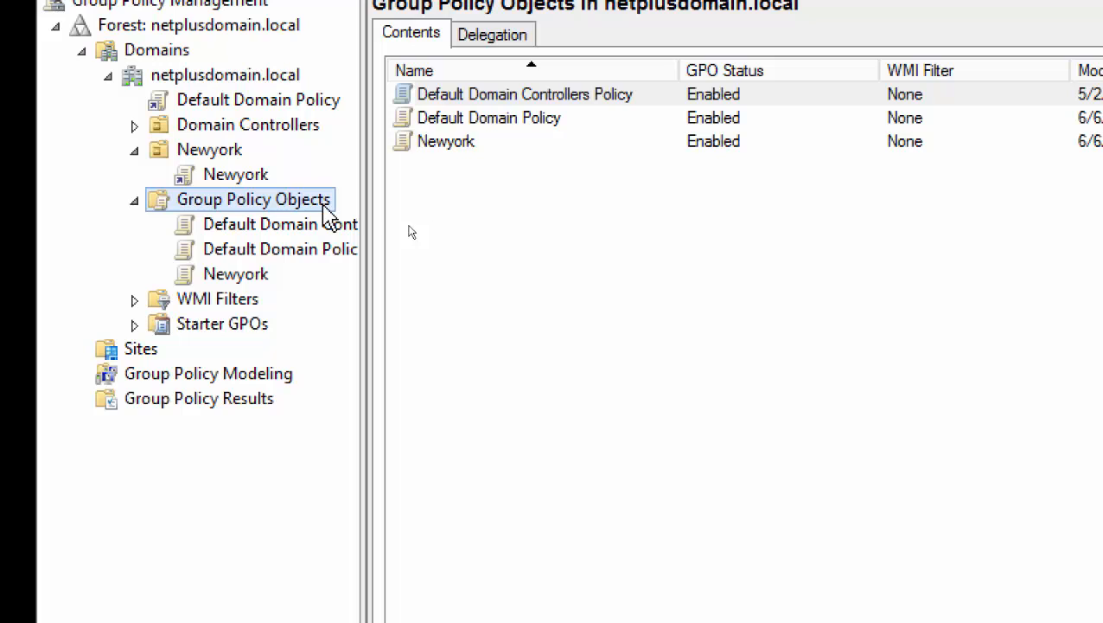
{"action": "left_click", "coordinate": [228, 155]}
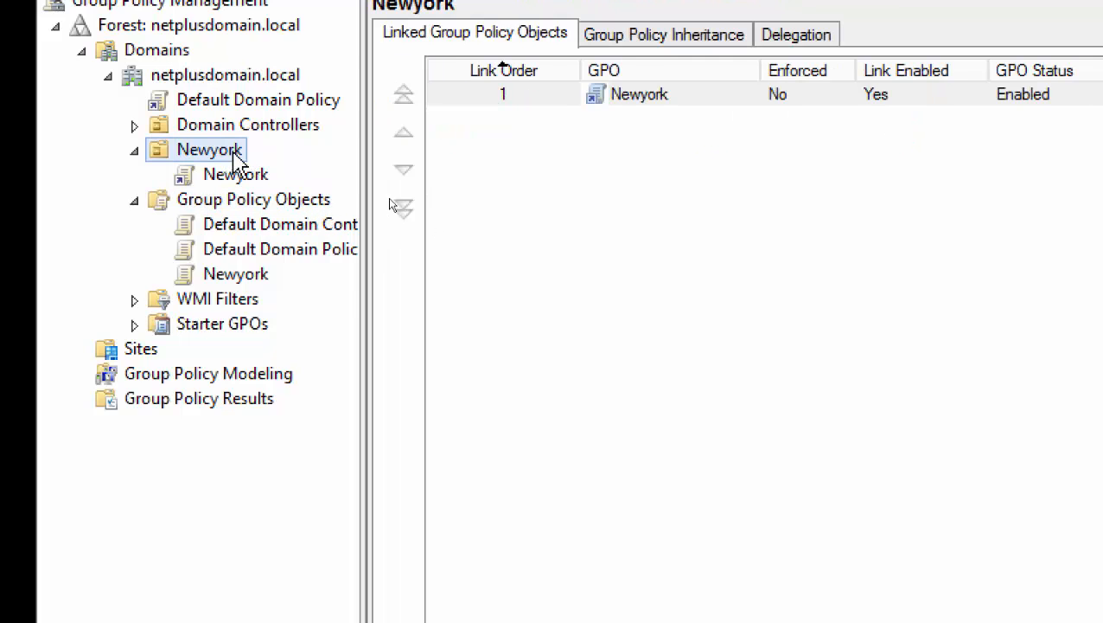
{"action": "right_click", "coordinate": [231, 155]}
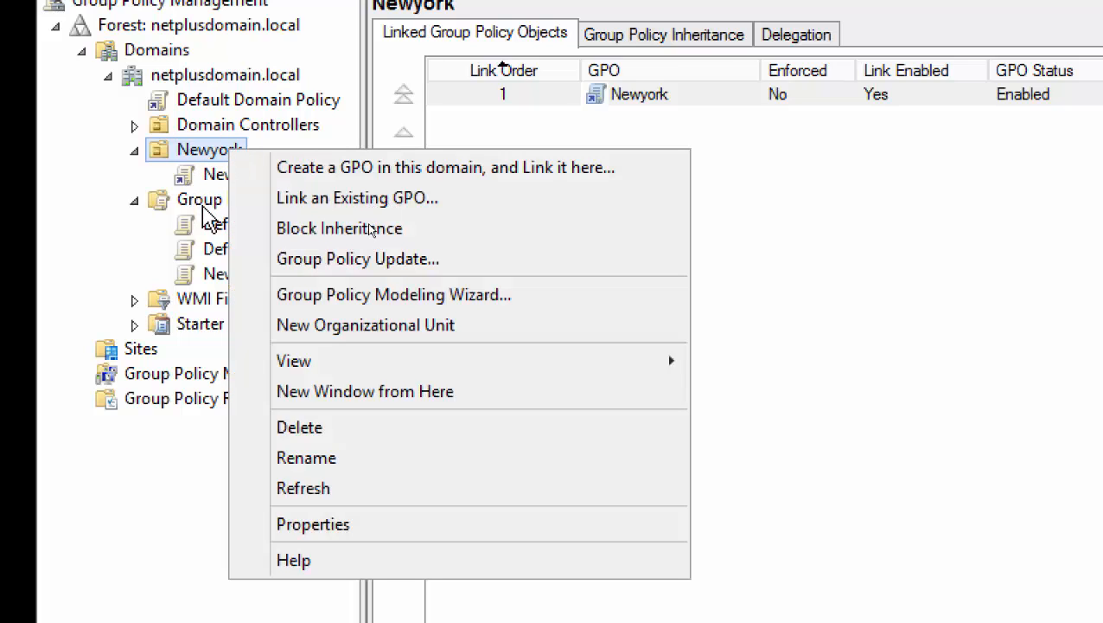
{"action": "left_click", "coordinate": [275, 200]}
{"action": "right_click", "coordinate": [318, 201]}
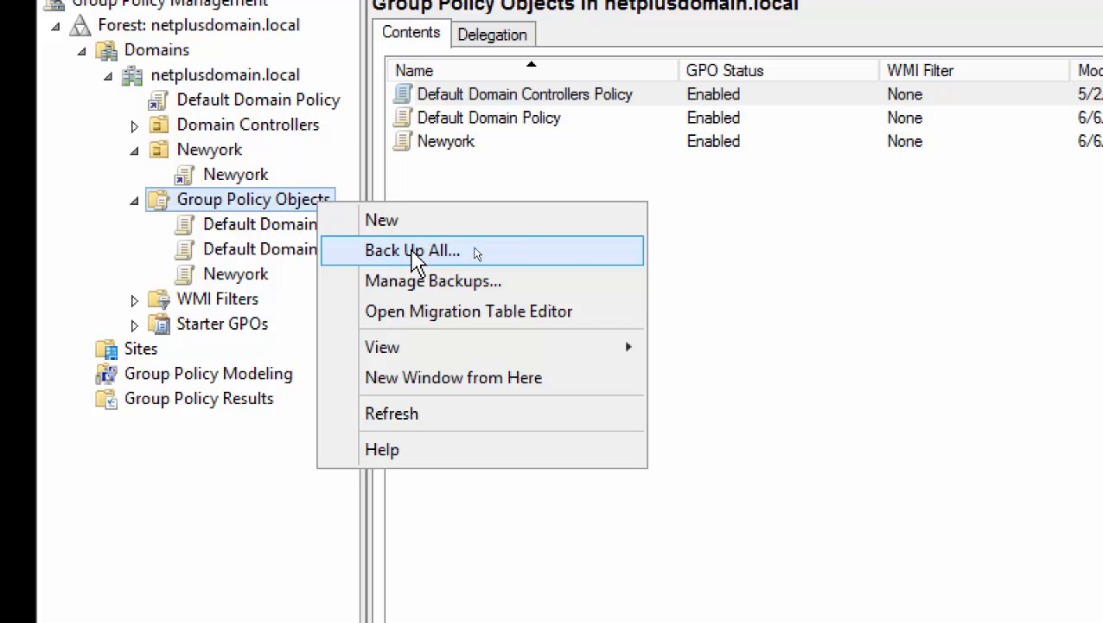
Start Back Up All and replace the Location text with c:\.
{"action": "left_click", "coordinate": [412, 253]}
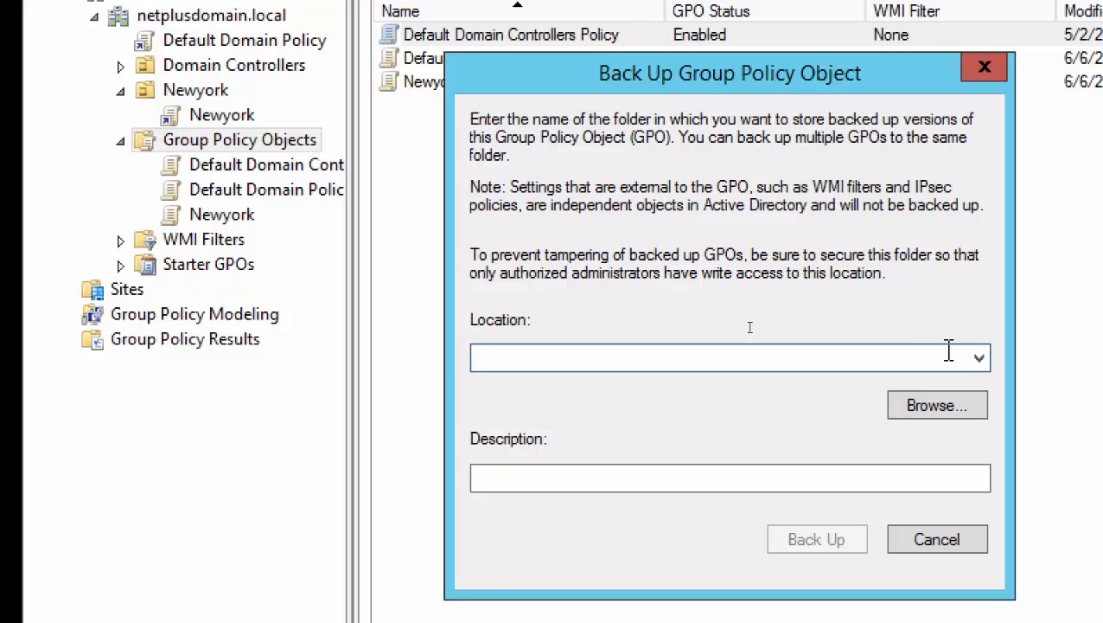
{"action": "type", "text": "C"}
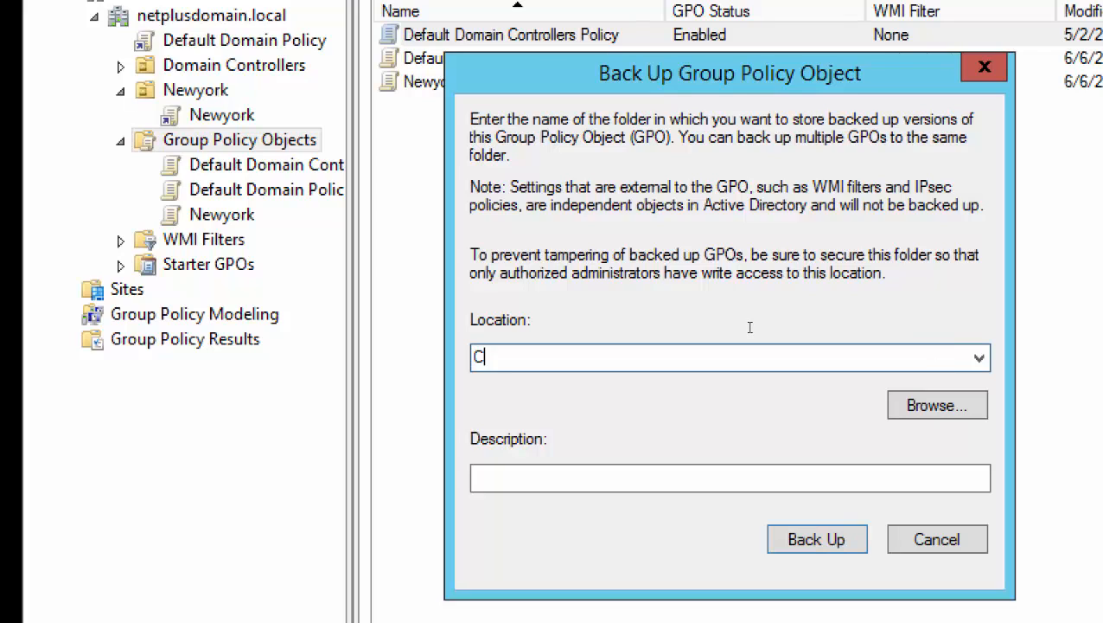
{"action": "type", "text": " Drive Fold"}
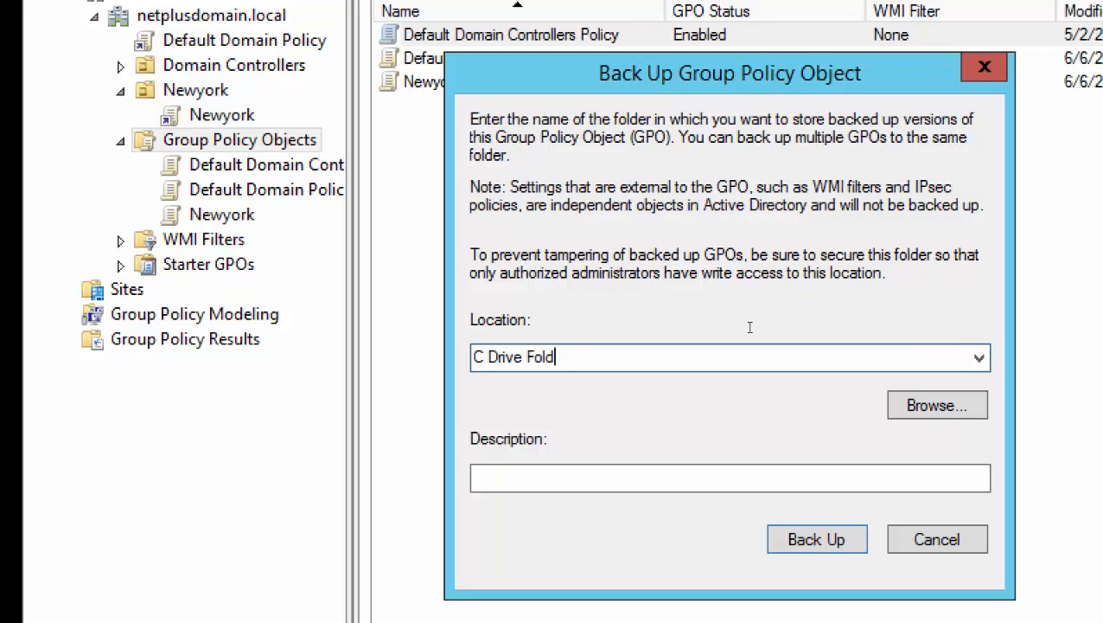
{"action": "type", "text": "er Called Software"}
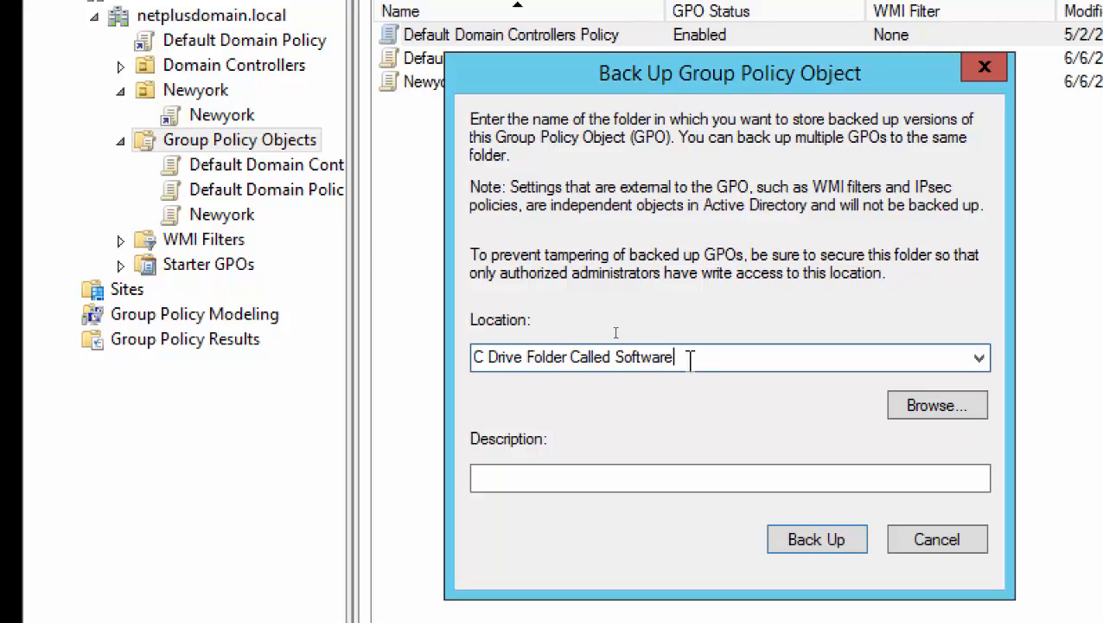
{"action": "left_click_drag", "start_coordinate": [690, 357], "coordinate": [403, 363]}
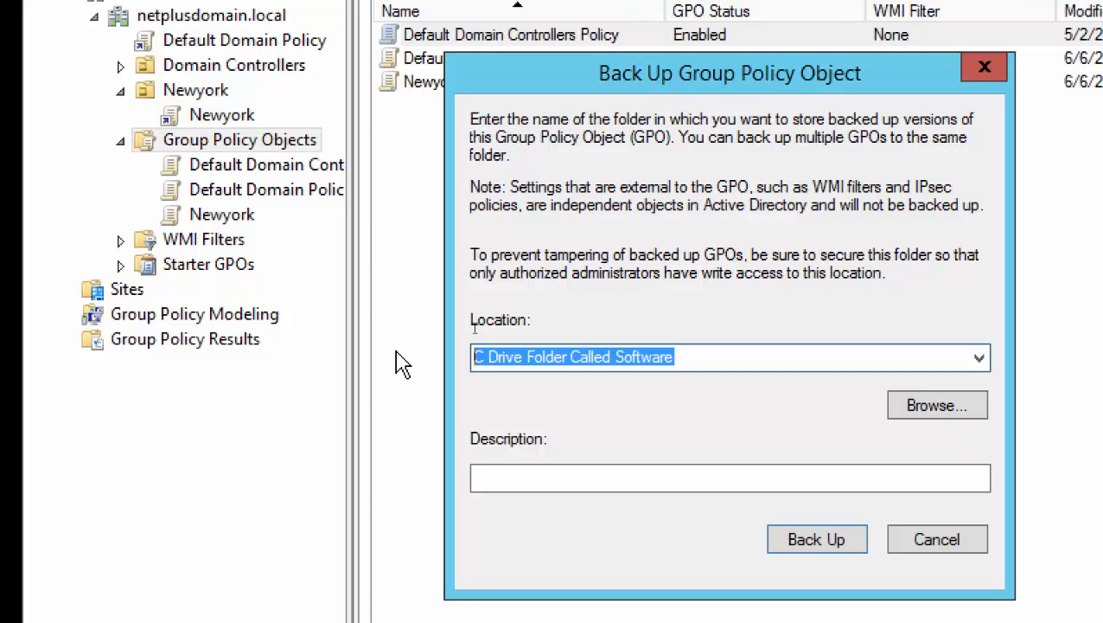
{"action": "type", "text": "c:\\"}
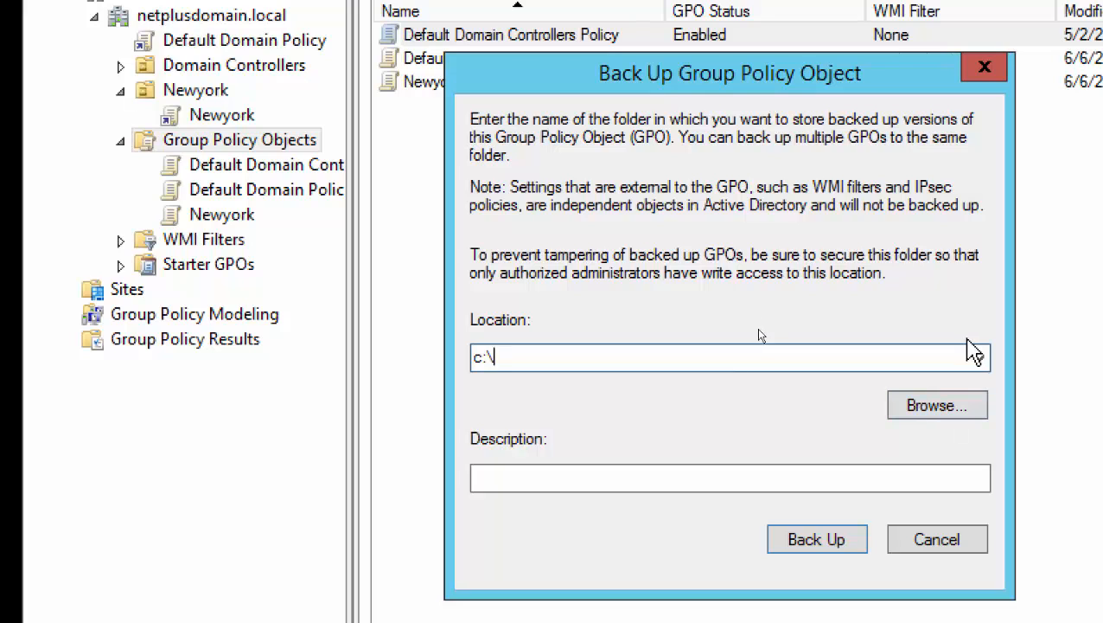
Cancel the backup and reopen Back Up All from Group Policy Objects with an empty Location.
{"action": "left_click", "coordinate": [968, 537]}
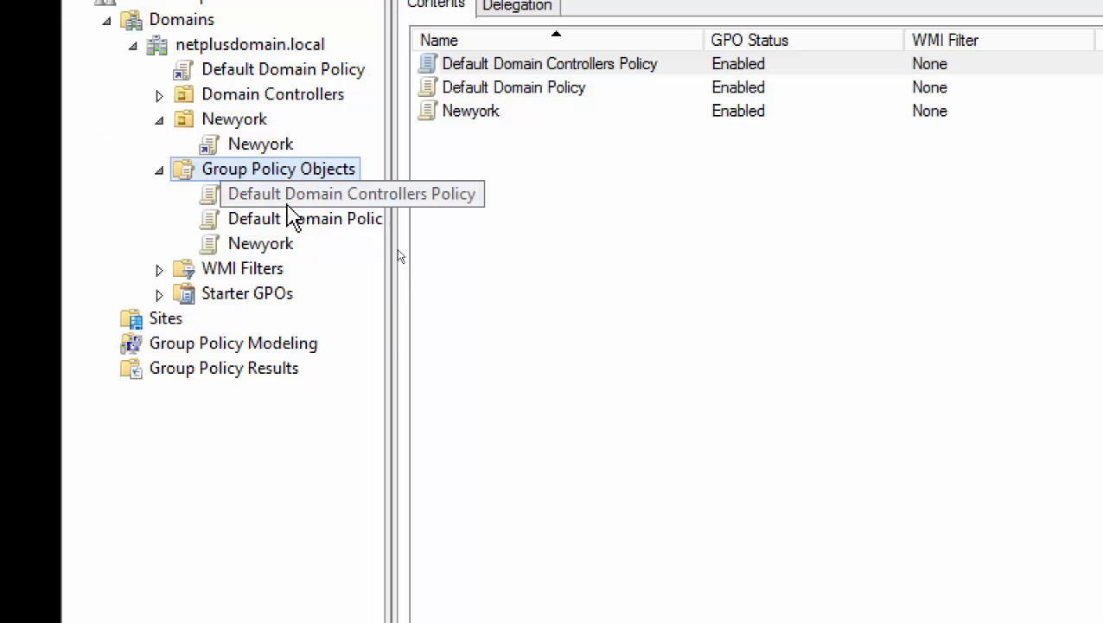
{"action": "right_click", "coordinate": [279, 246]}
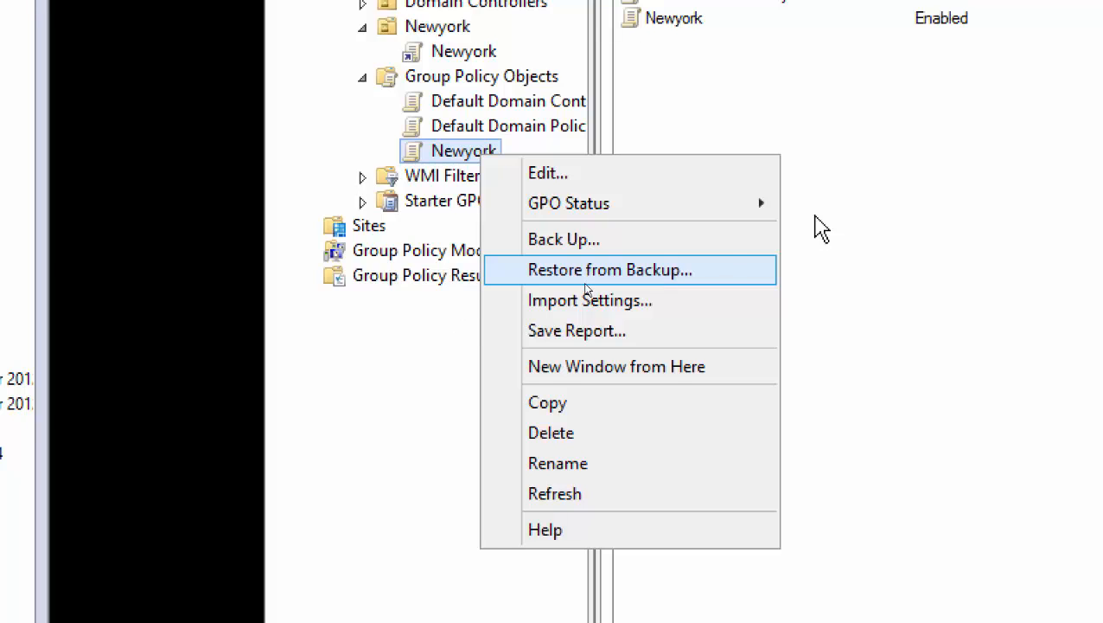
{"action": "left_click", "coordinate": [582, 139]}
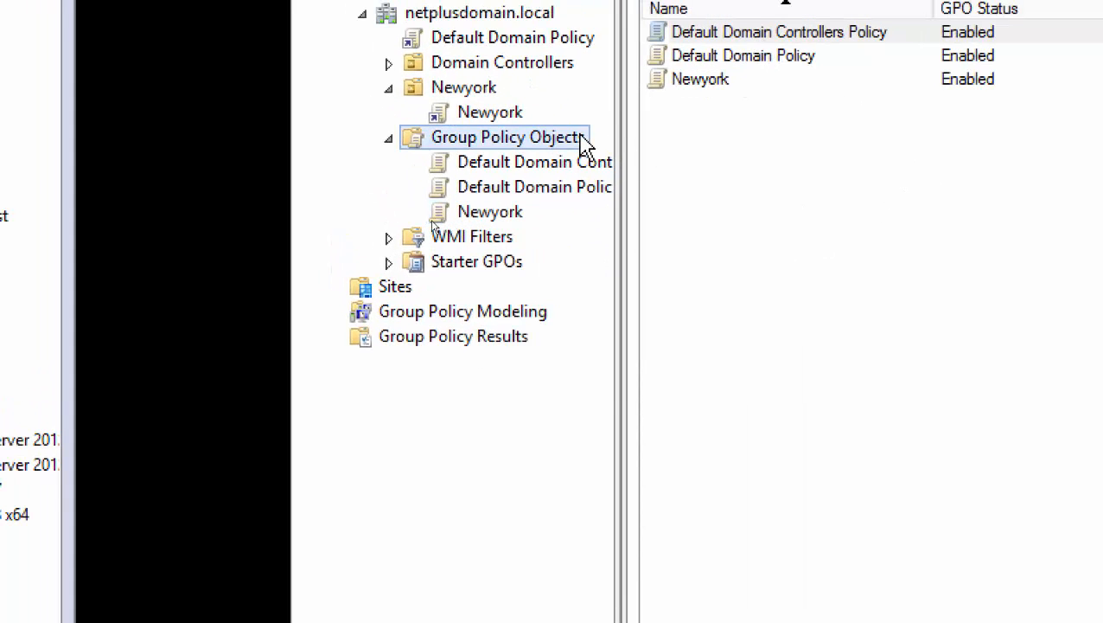
{"action": "right_click", "coordinate": [585, 143]}
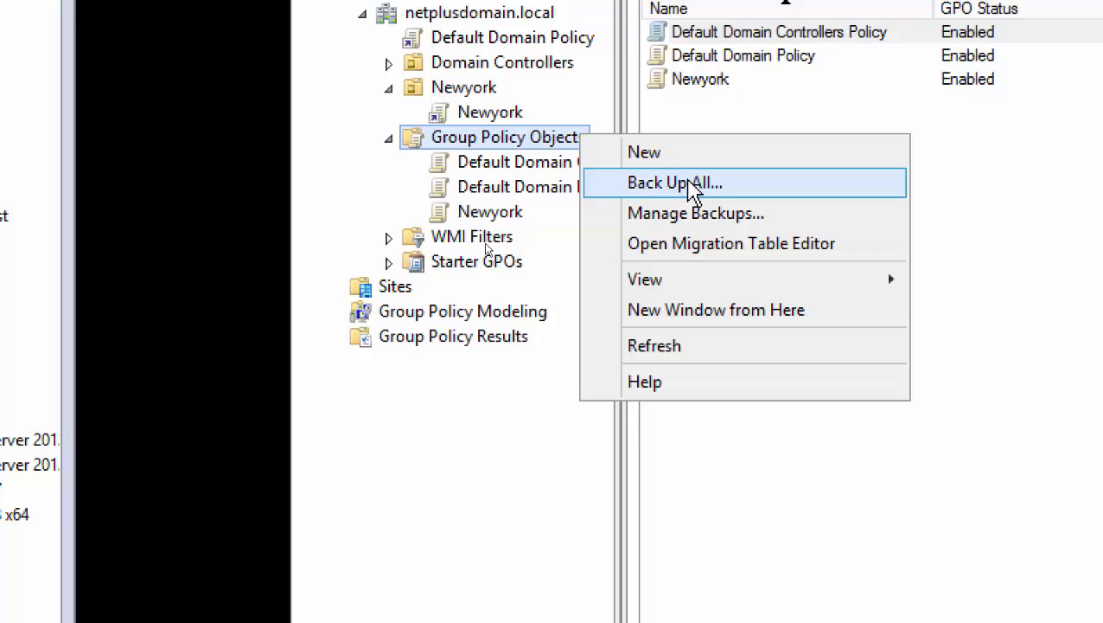
{"action": "left_click", "coordinate": [692, 185]}
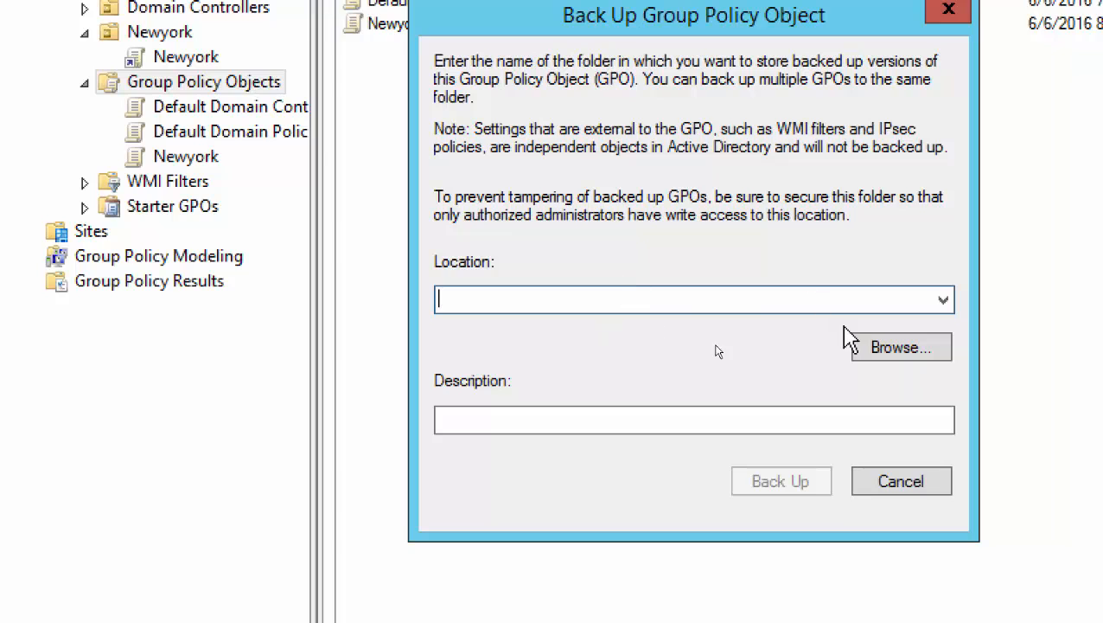
Browse to This PC > Local Disk (C:) > Software and set it as the backup location.
{"action": "left_click", "coordinate": [907, 350]}
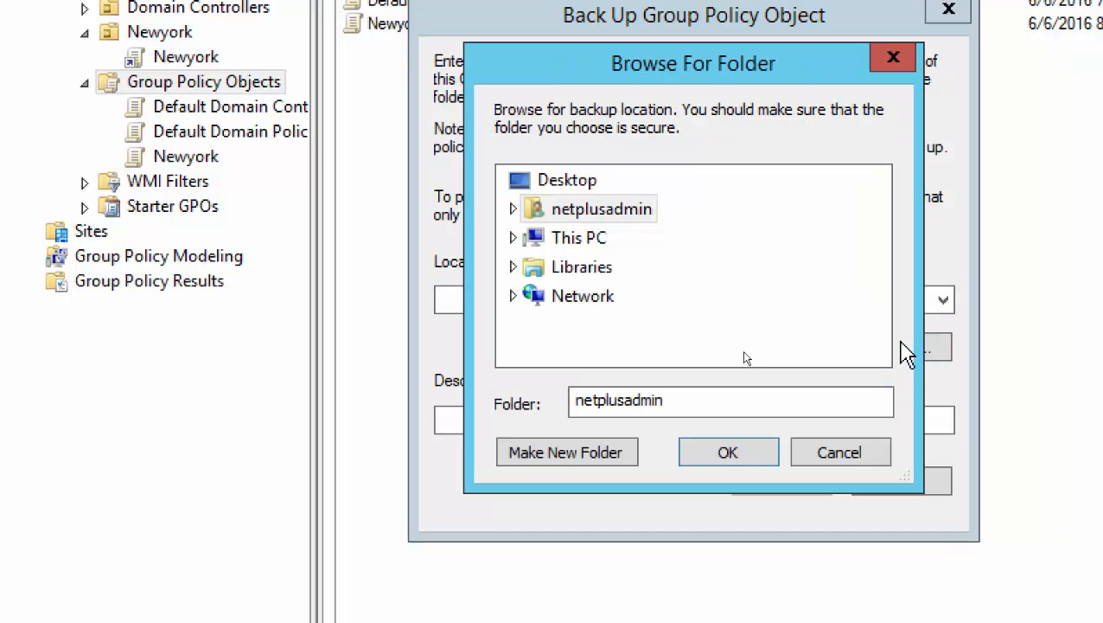
{"action": "left_click", "coordinate": [513, 238]}
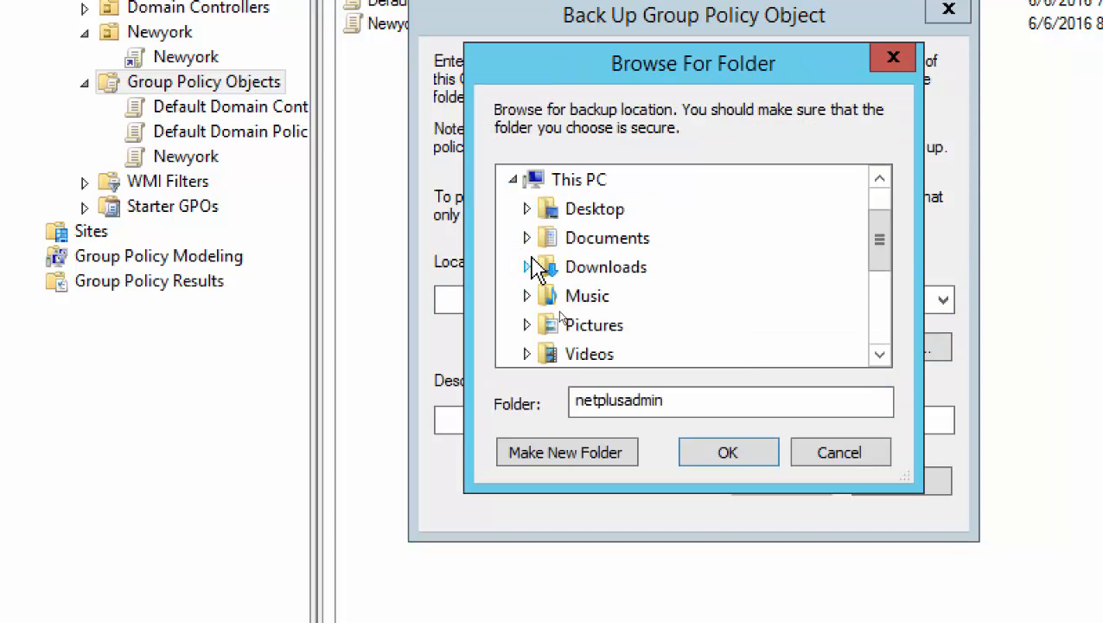
{"action": "scroll", "coordinate": [744, 298], "scroll_direction": "down", "scroll_amount": 3}
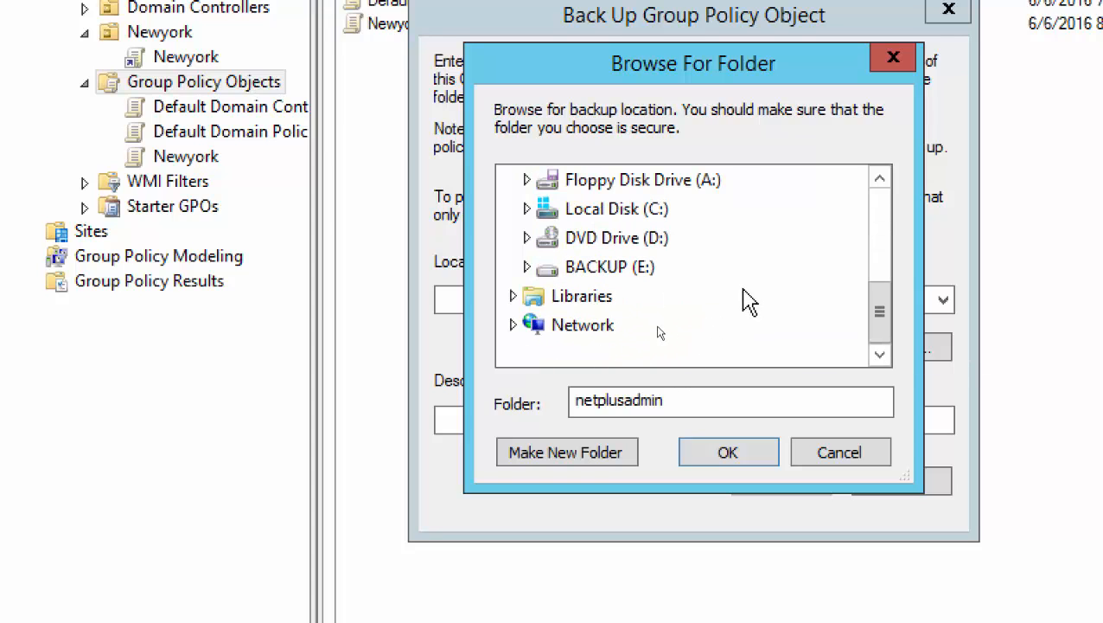
{"action": "left_click", "coordinate": [526, 209]}
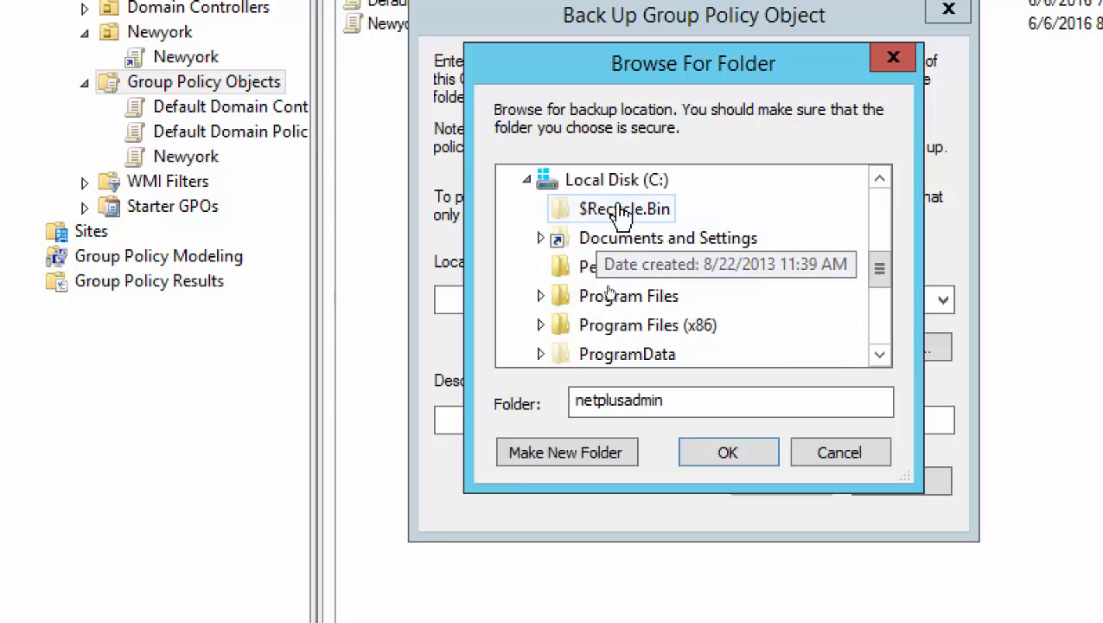
{"action": "scroll", "coordinate": [649, 307], "scroll_direction": "down", "scroll_amount": 3}
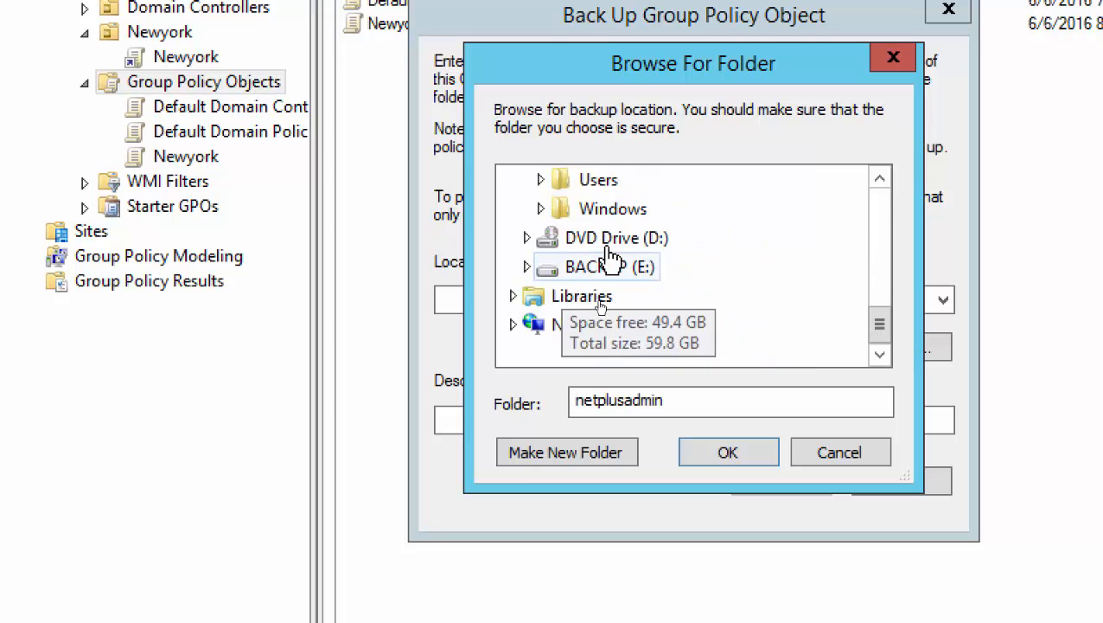
{"action": "scroll", "coordinate": [605, 225], "scroll_direction": "up", "scroll_amount": 1}
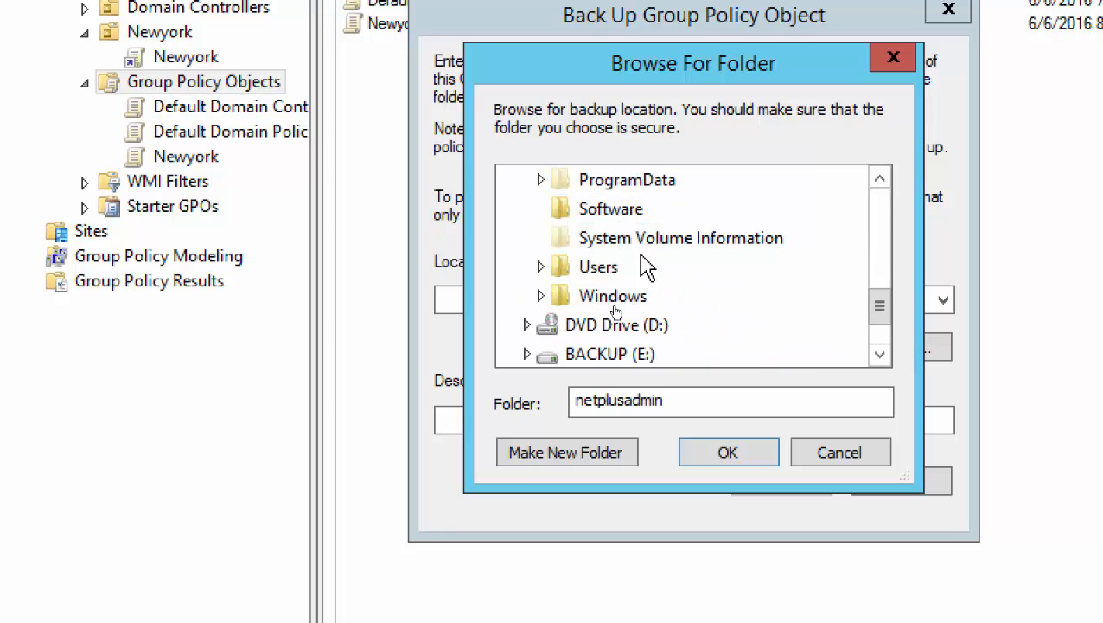
{"action": "left_click", "coordinate": [616, 212]}
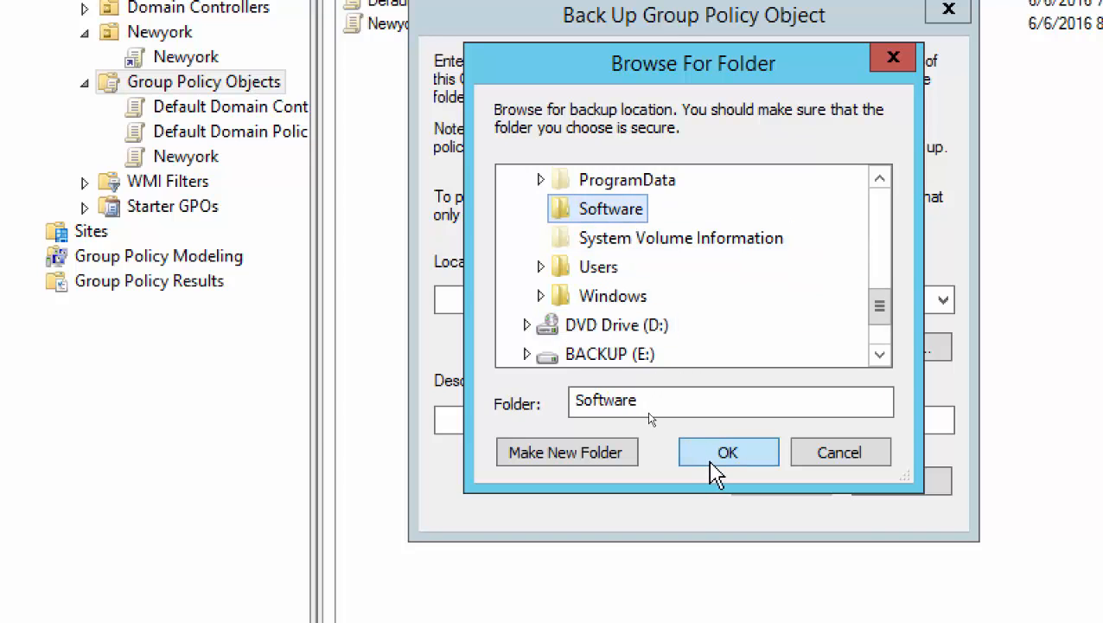
{"action": "left_click", "coordinate": [740, 471]}
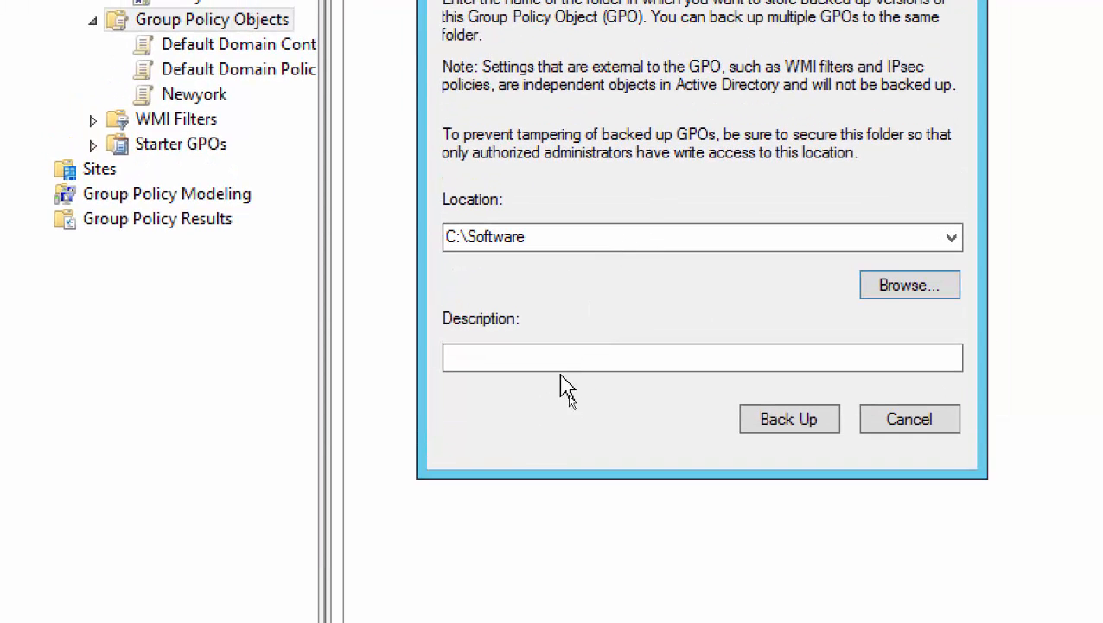
Back up all three GPOs to C:\Software with the description 'Backingup All'.
{"action": "left_click", "coordinate": [564, 357]}
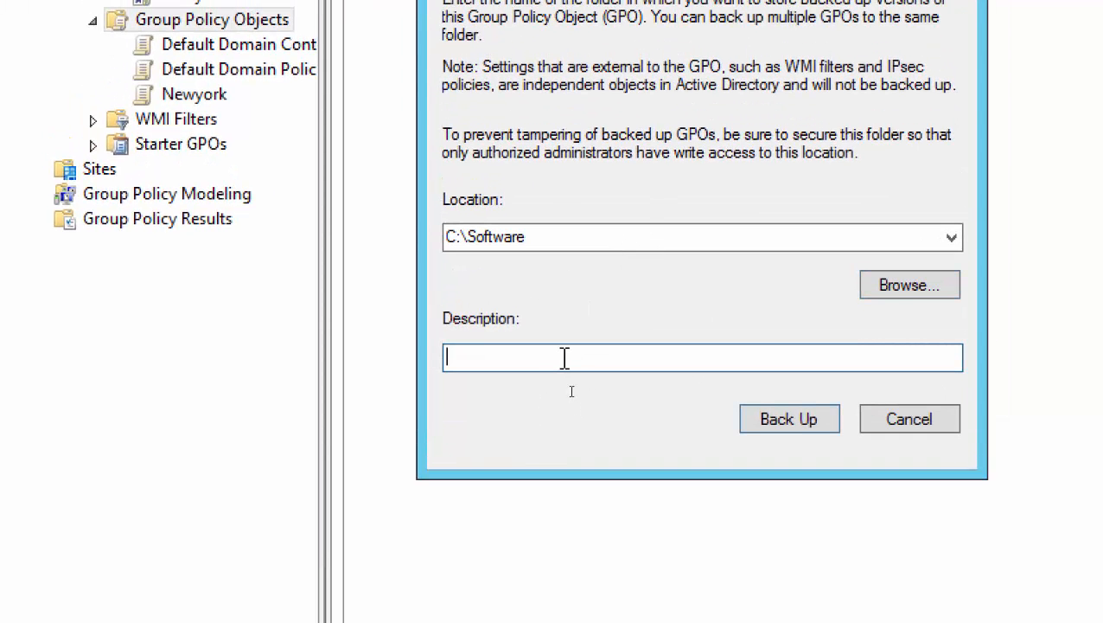
{"action": "type", "text": "Backing All"}
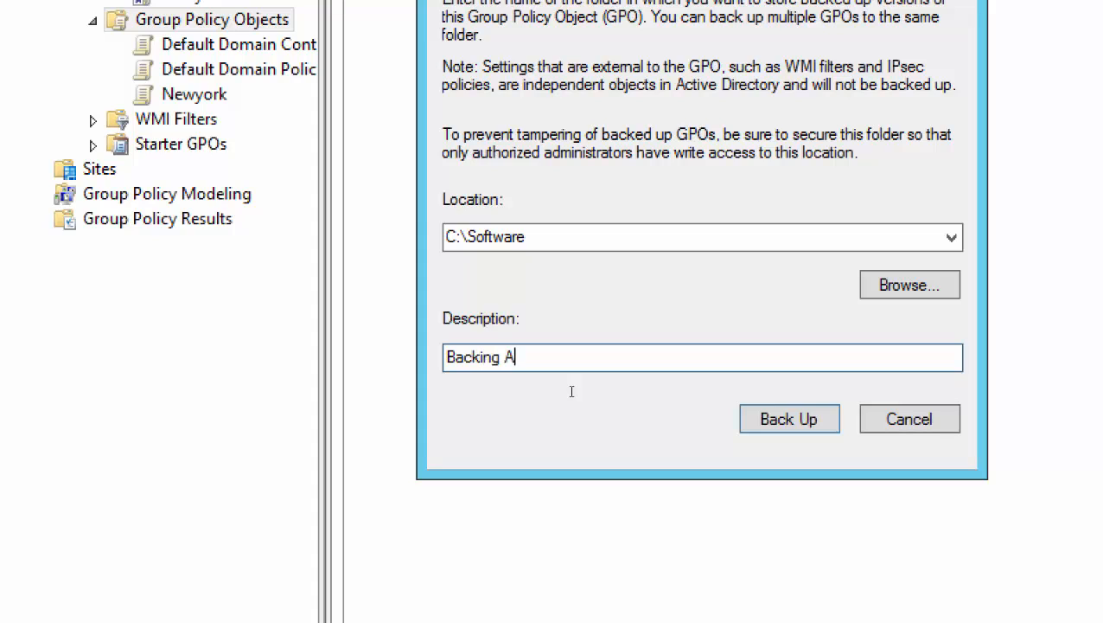
{"action": "key", "text": "Left"}
{"action": "key", "text": "Left"}
{"action": "key", "text": "Left"}
{"action": "key", "text": "Left"}
{"action": "type", "text": "up"}
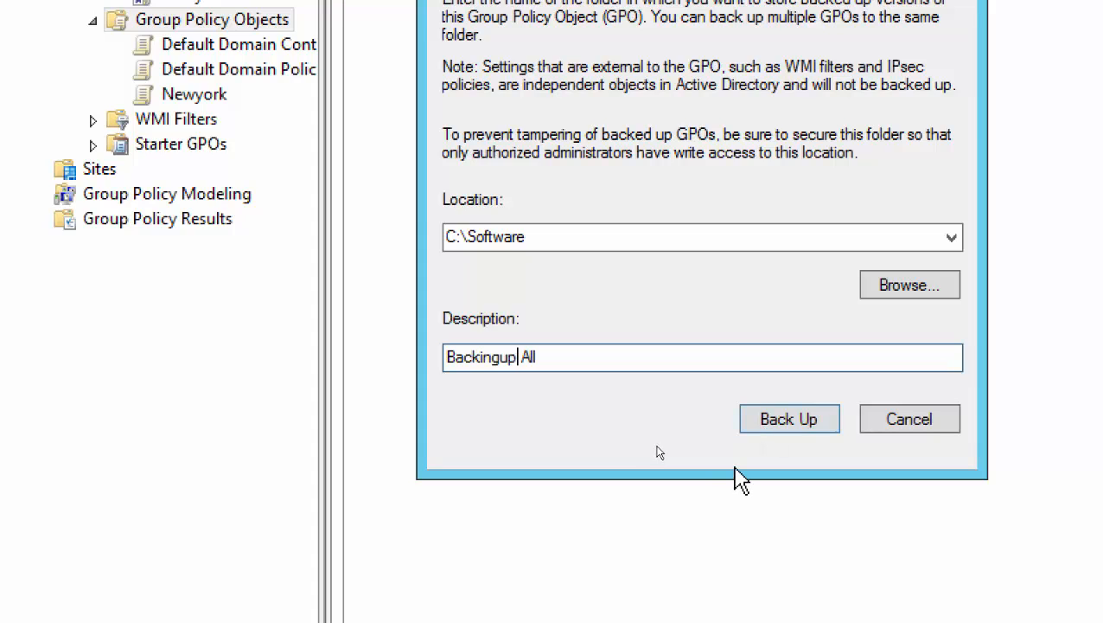
{"action": "left_click", "coordinate": [790, 421]}
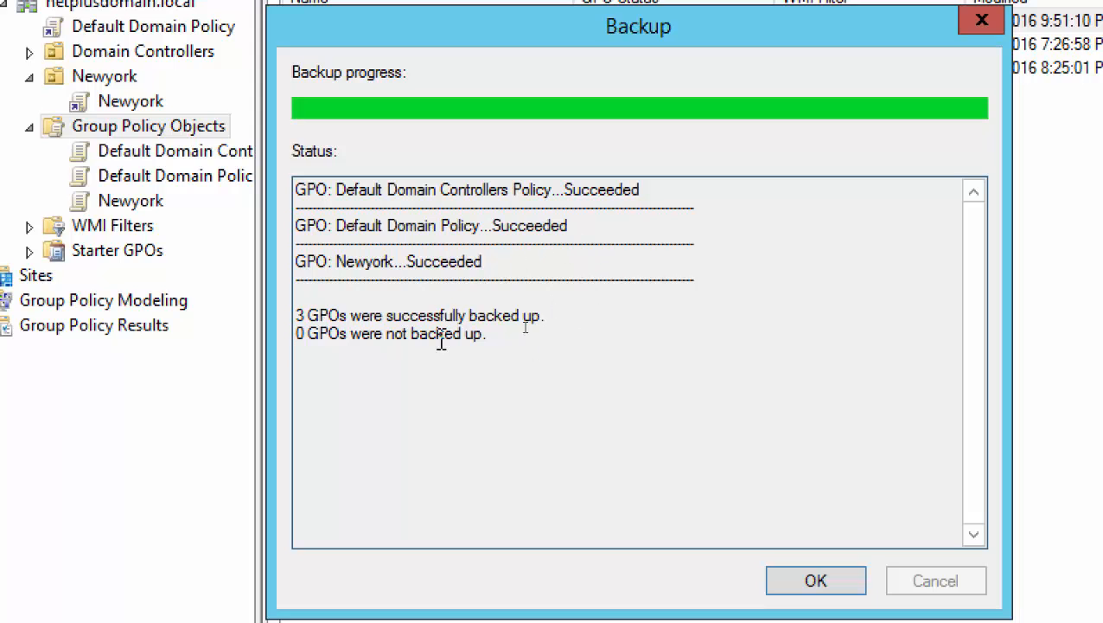
Dismiss the GPO backup report and close the completed system state backup wizard in Windows Server Backup.
{"action": "left_click", "coordinate": [813, 581]}
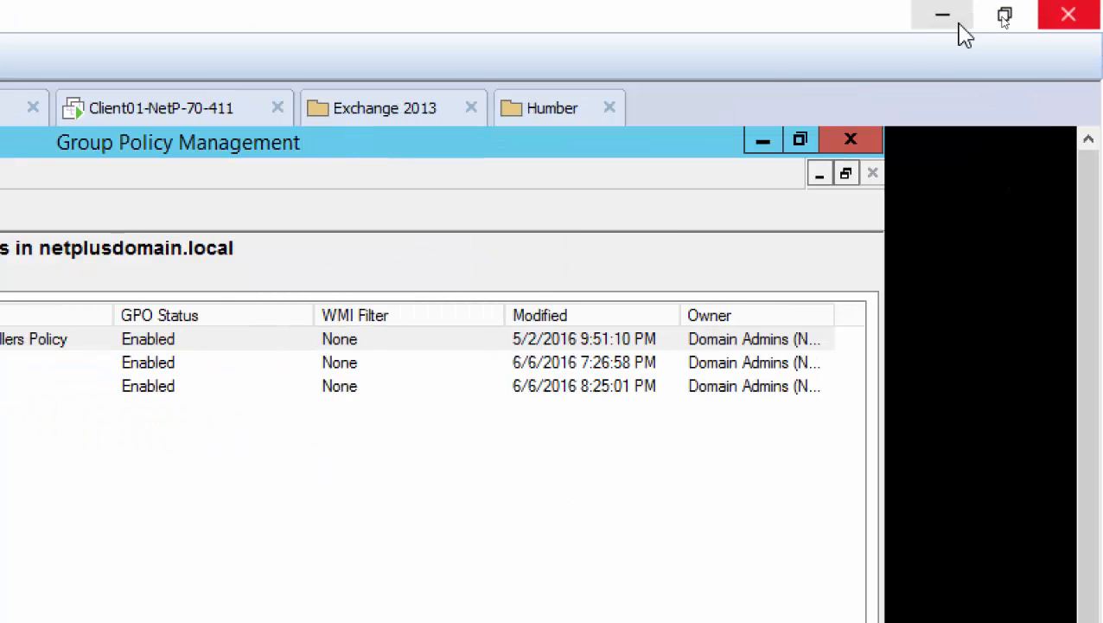
{"action": "left_click", "coordinate": [762, 143]}
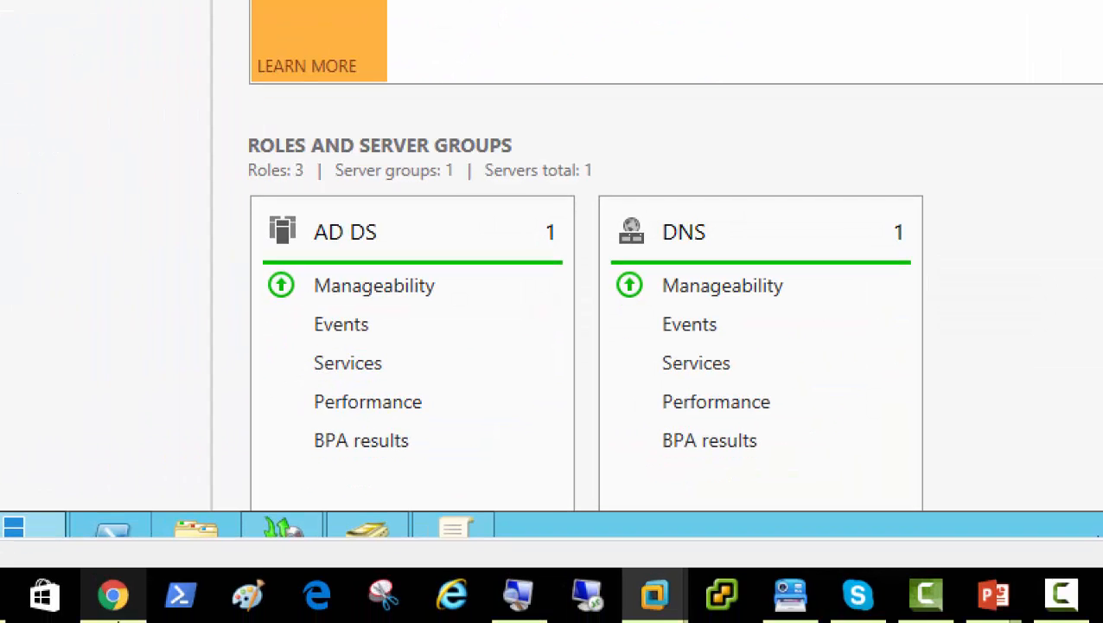
{"action": "left_click", "coordinate": [290, 529]}
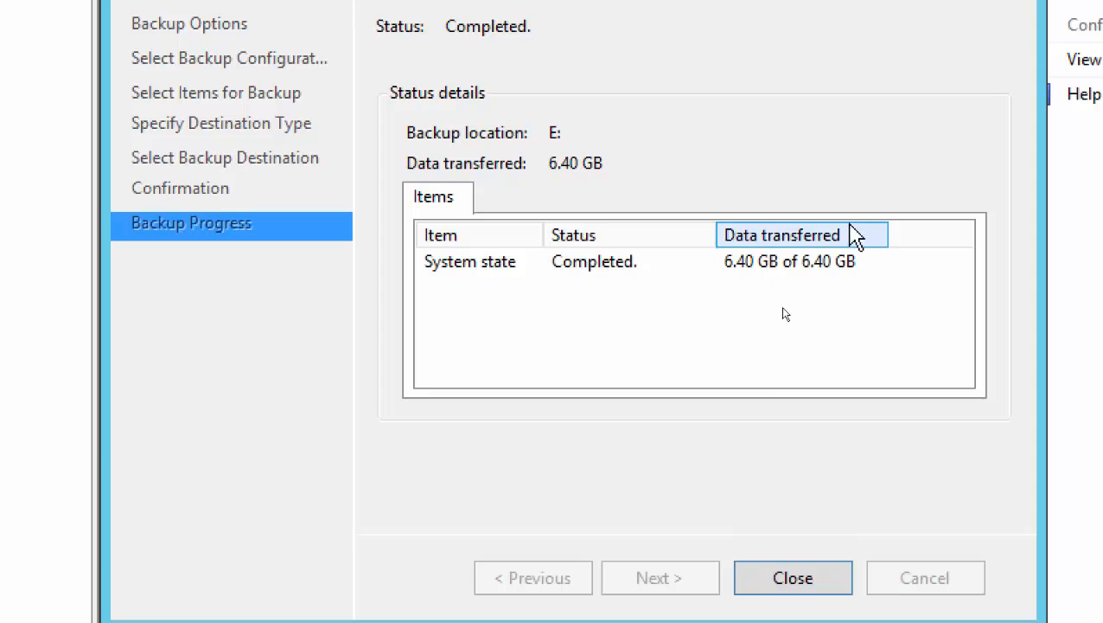
{"action": "left_click", "coordinate": [830, 268]}
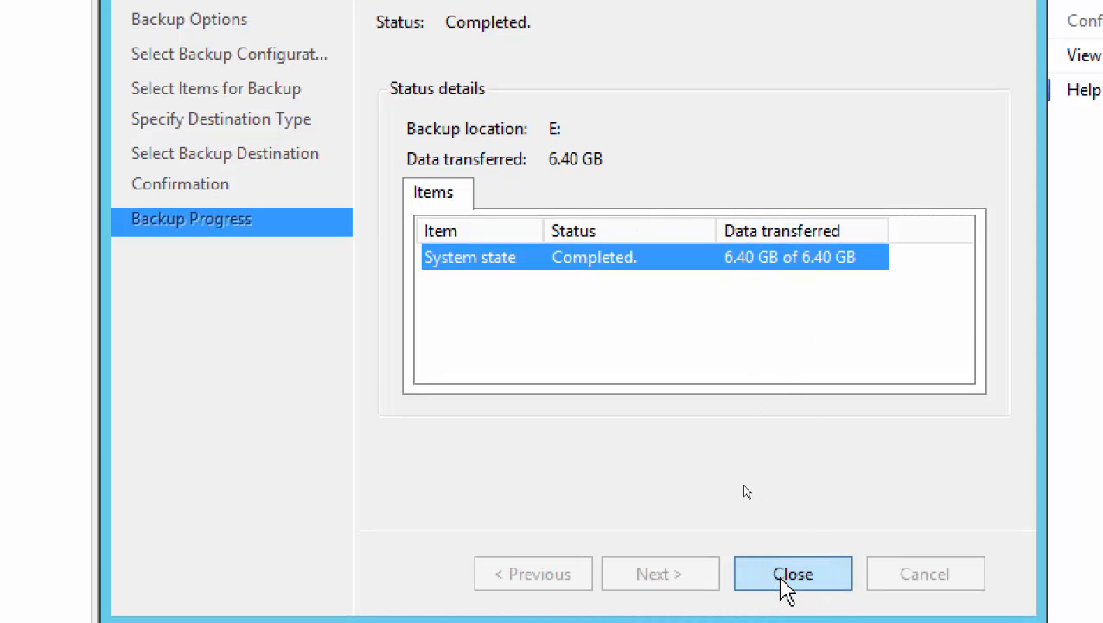
{"action": "left_click", "coordinate": [780, 576]}
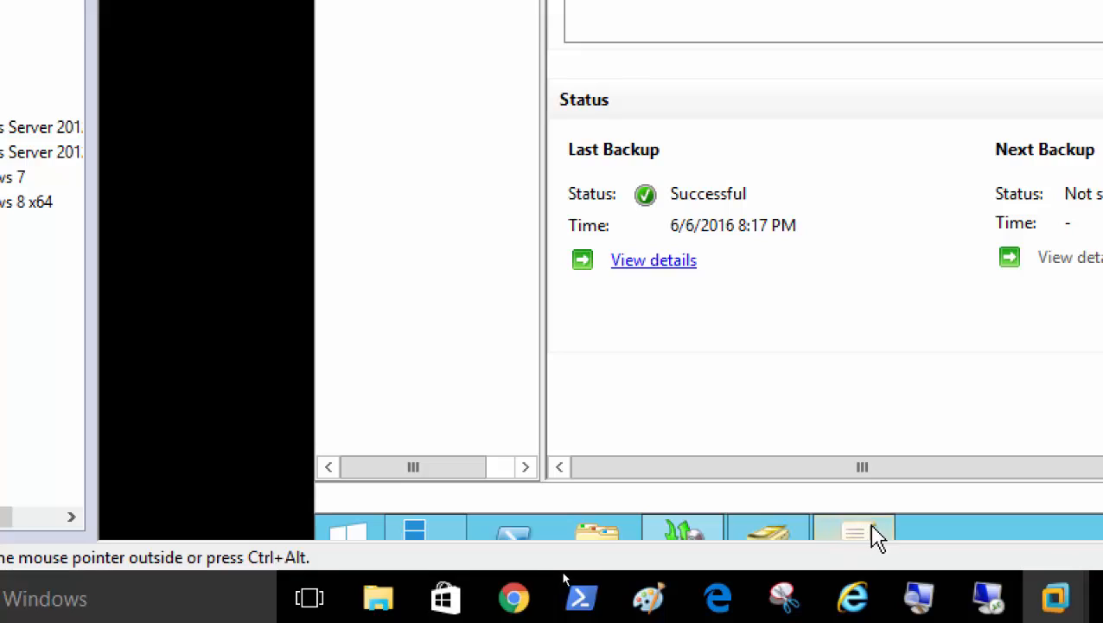
{"action": "left_click", "coordinate": [871, 534]}
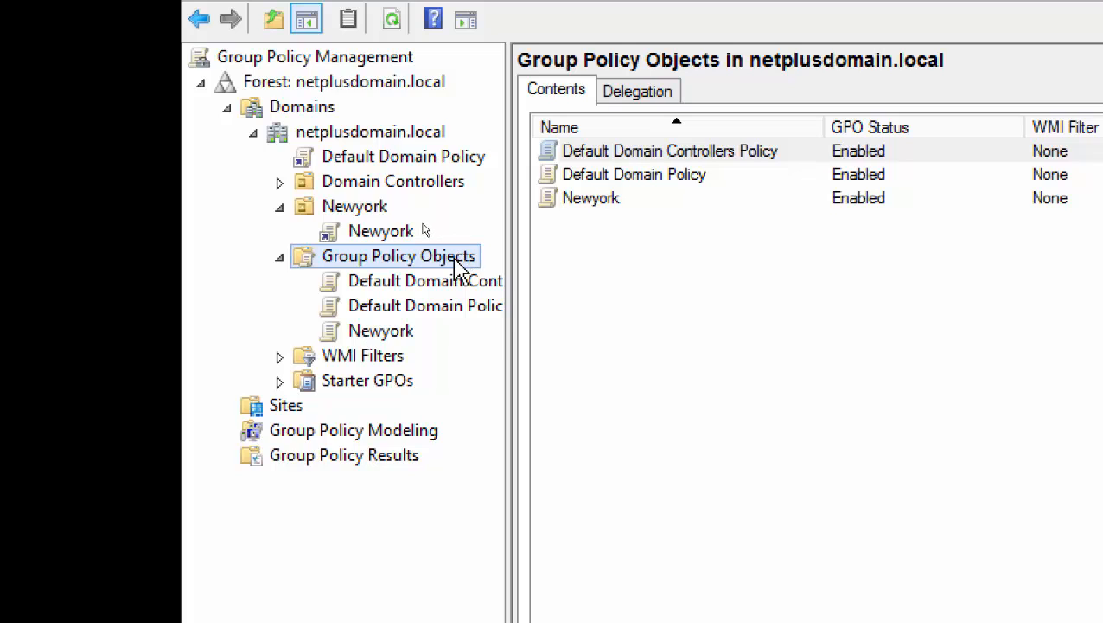
Inspect the Newyork GPO's scope: linked to the Newyork OU and filtered to Authenticated Users.
{"action": "left_click", "coordinate": [405, 337]}
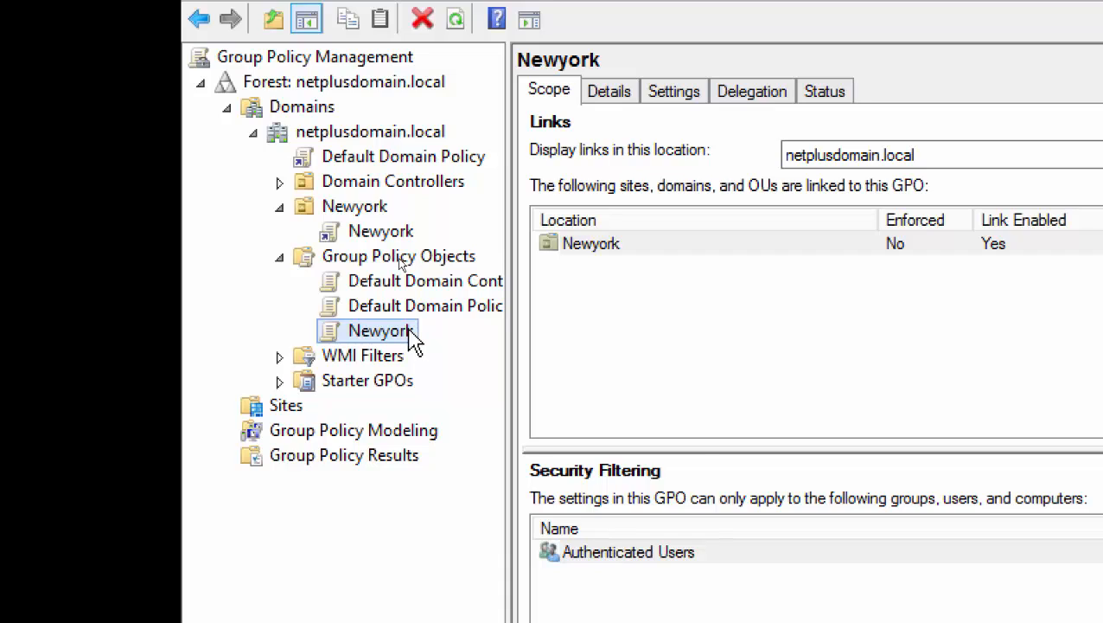
{"action": "right_click", "coordinate": [410, 340]}
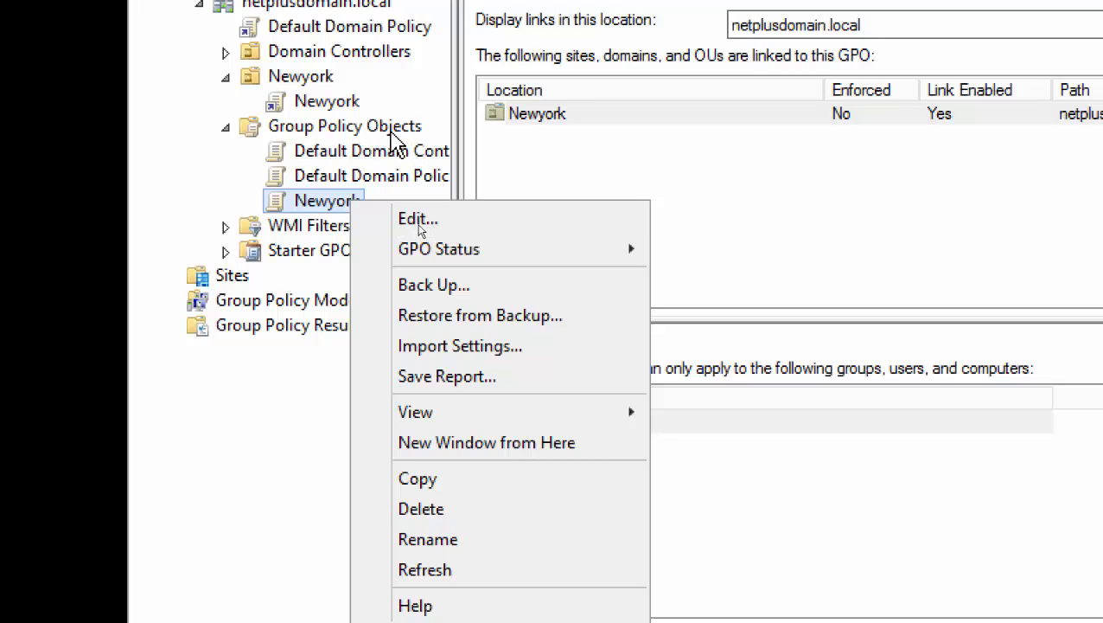
{"action": "left_click", "coordinate": [545, 230]}
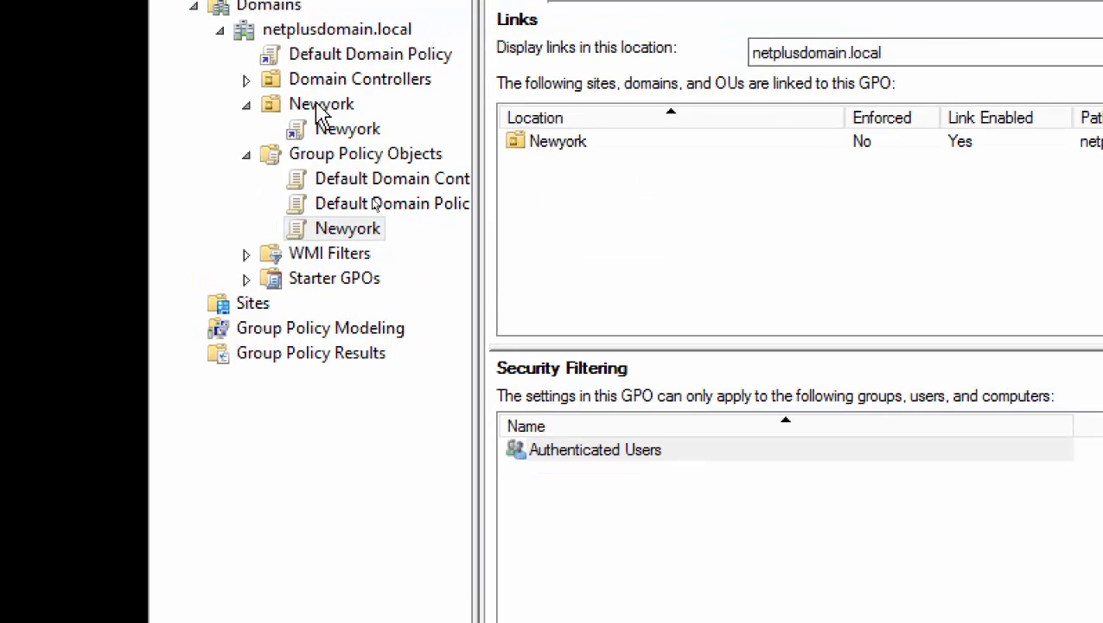
{"action": "left_click", "coordinate": [300, 80]}
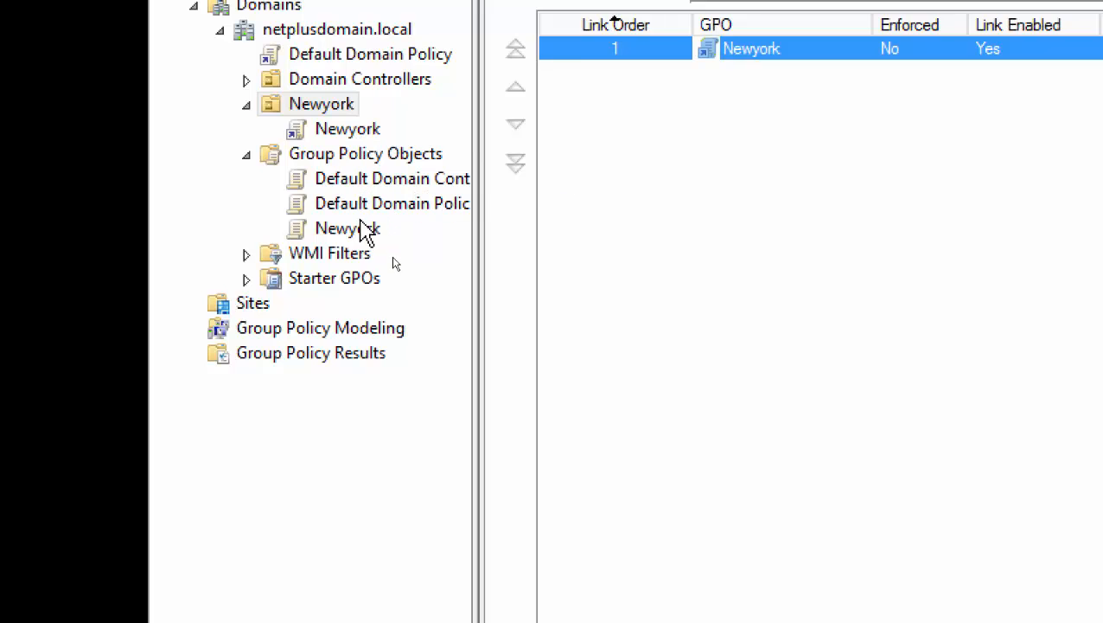
{"action": "left_click", "coordinate": [357, 231]}
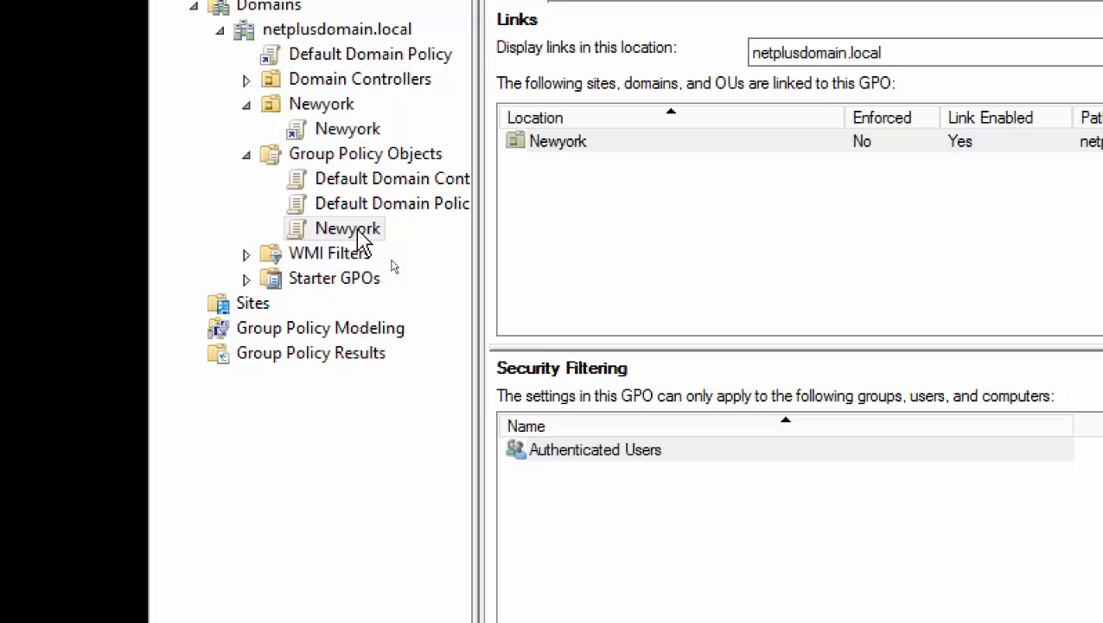
Delete the Newyork GPO and its links, confirming the deletion.
{"action": "right_click", "coordinate": [373, 233]}
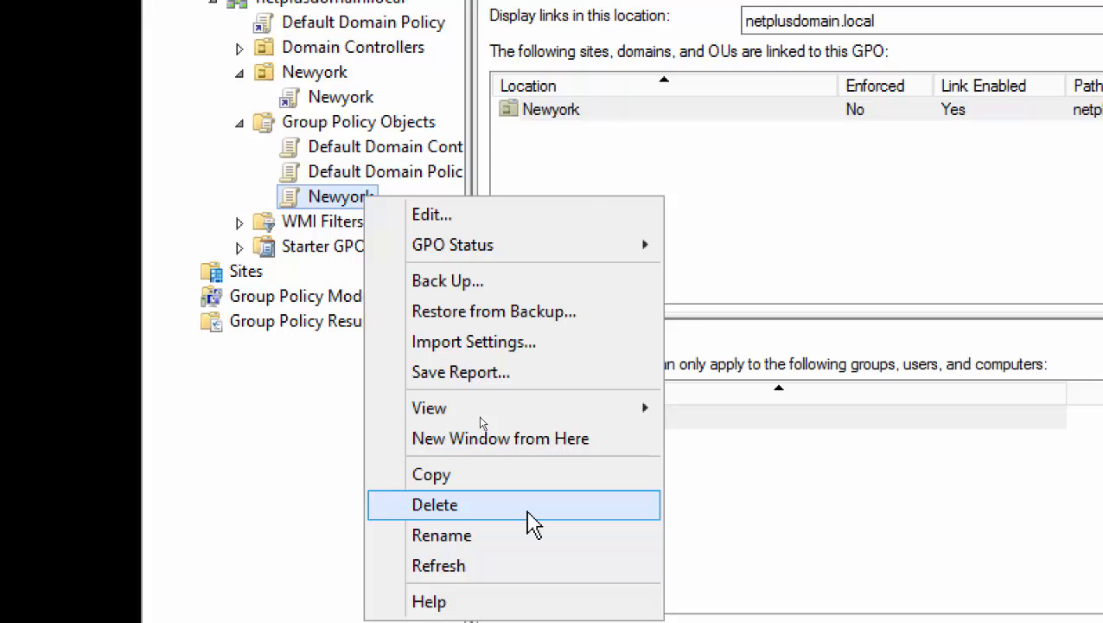
{"action": "left_click", "coordinate": [527, 510]}
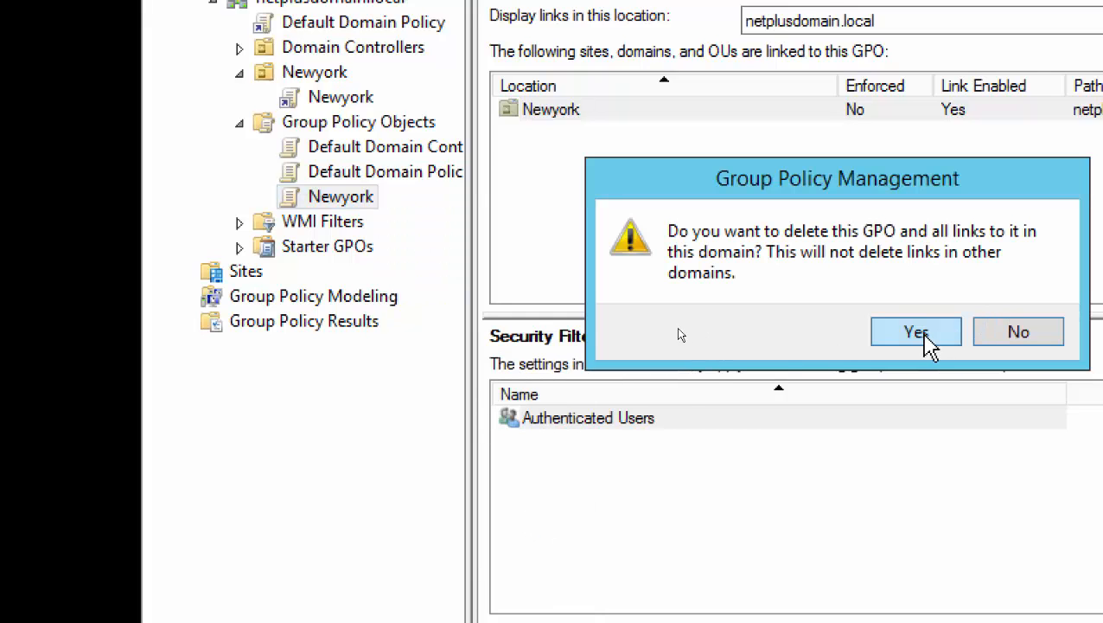
{"action": "left_click", "coordinate": [918, 333]}
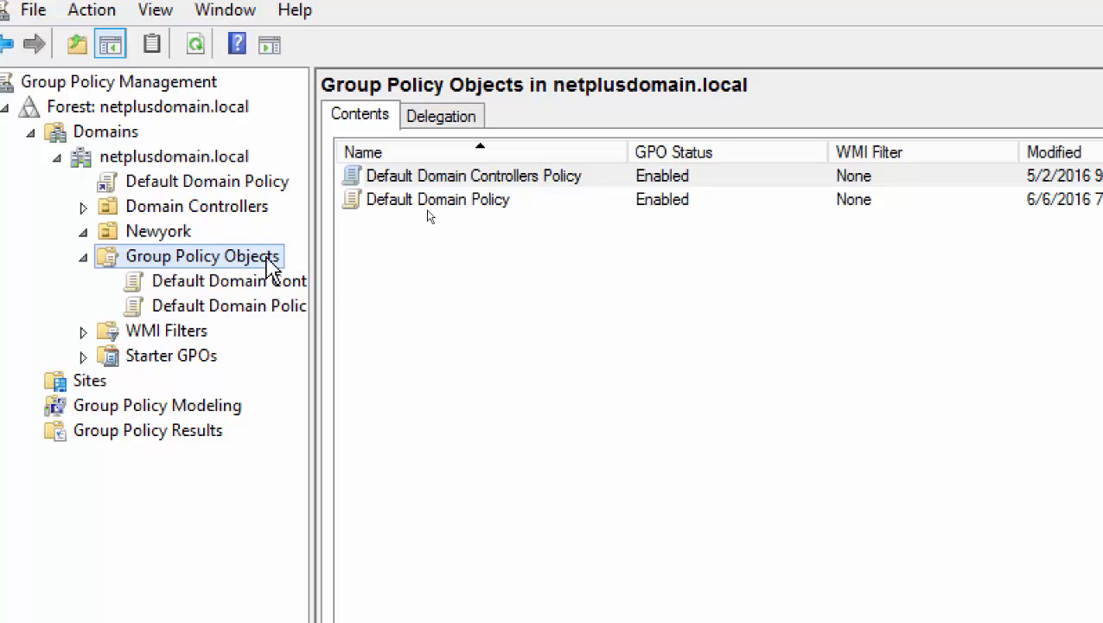
Open Manage Backups for C:\Software and select the Newyork backup.
{"action": "right_click", "coordinate": [278, 264]}
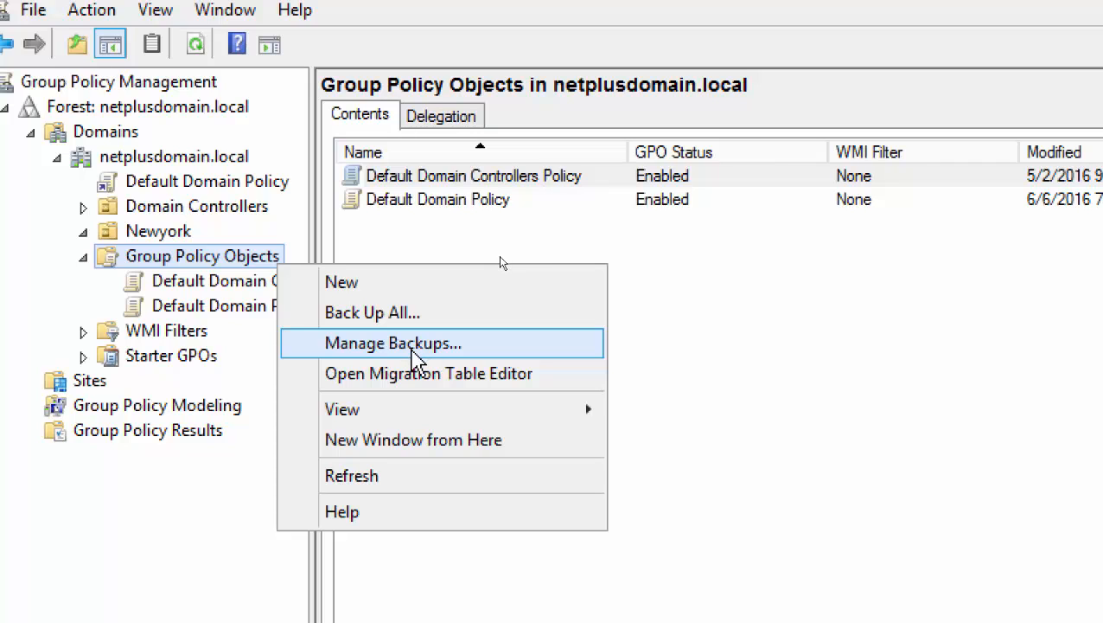
{"action": "left_click", "coordinate": [414, 343]}
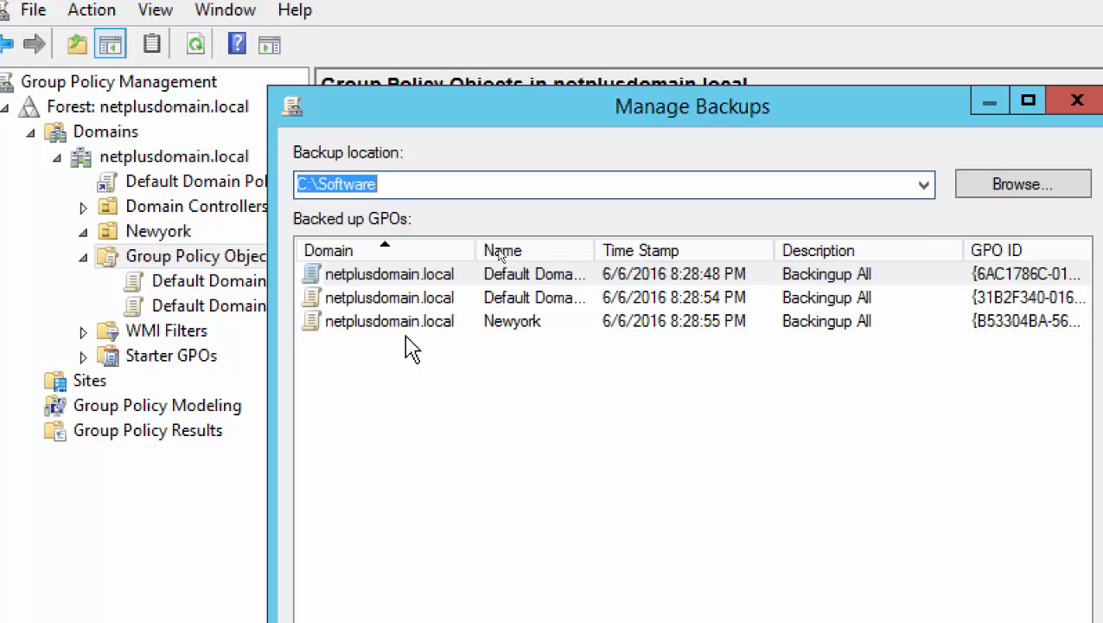
{"action": "left_click", "coordinate": [413, 327]}
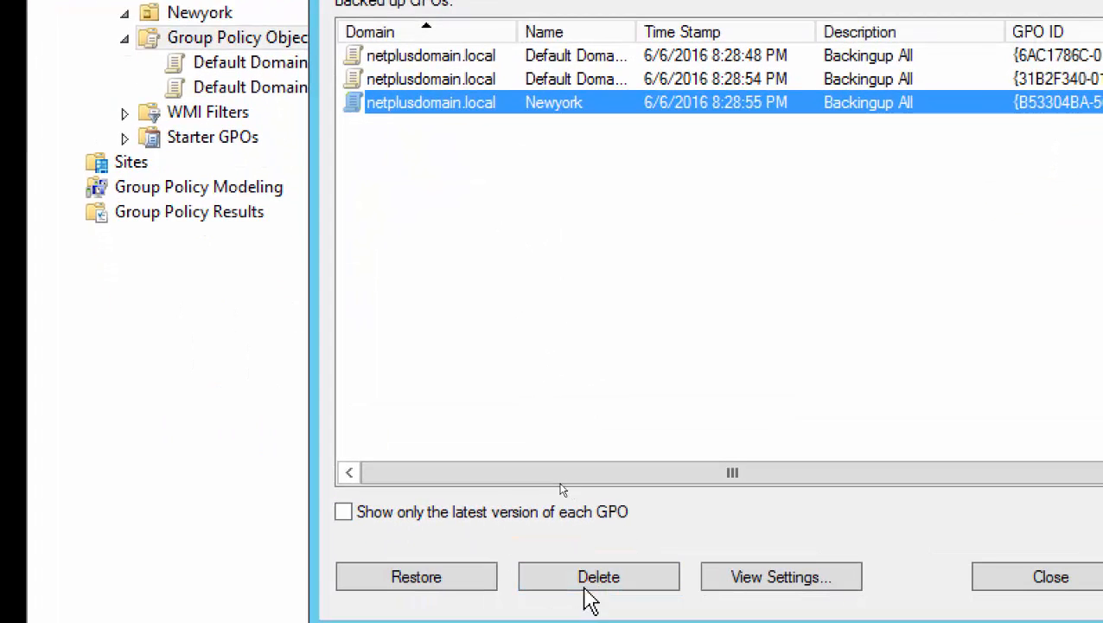
Restore the Newyork GPO from the selected backup and close Manage Backups.
{"action": "left_click", "coordinate": [415, 579]}
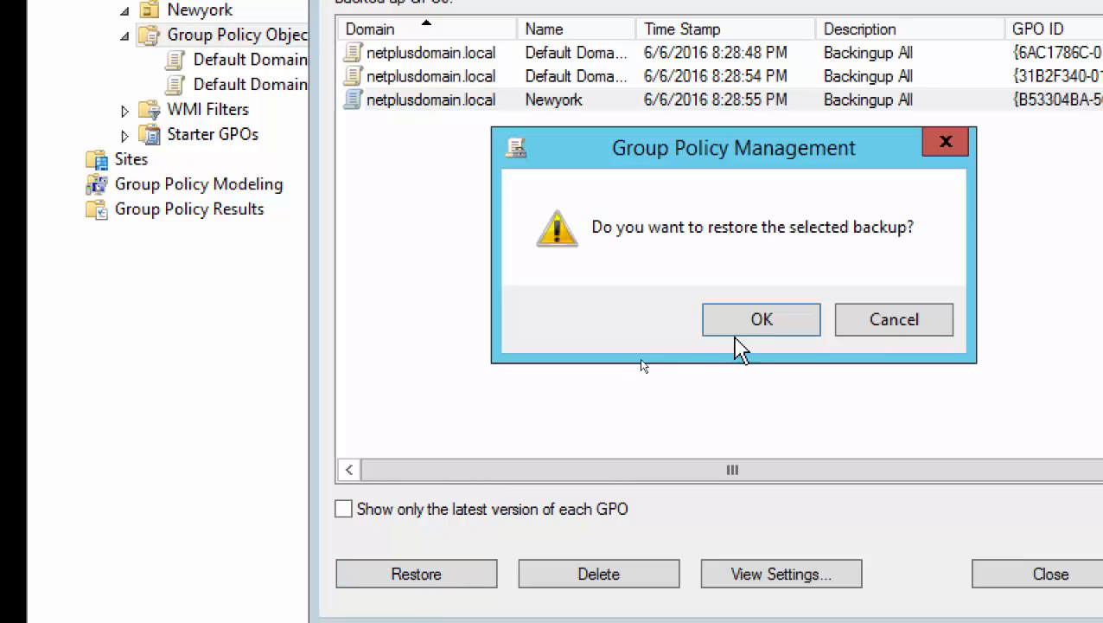
{"action": "left_click", "coordinate": [761, 319]}
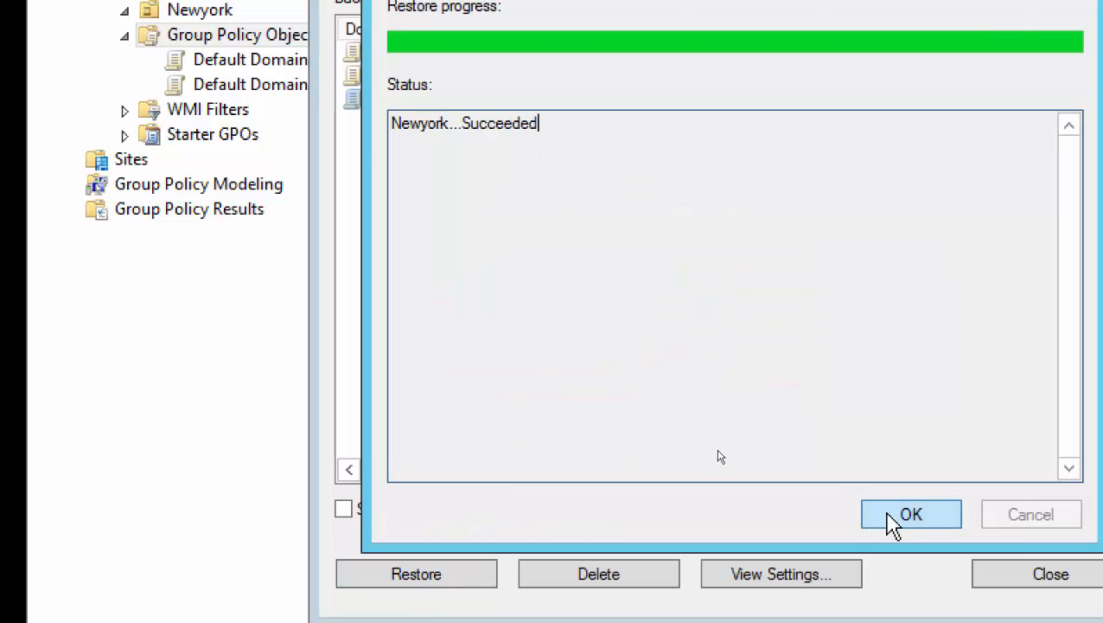
{"action": "left_click", "coordinate": [889, 517]}
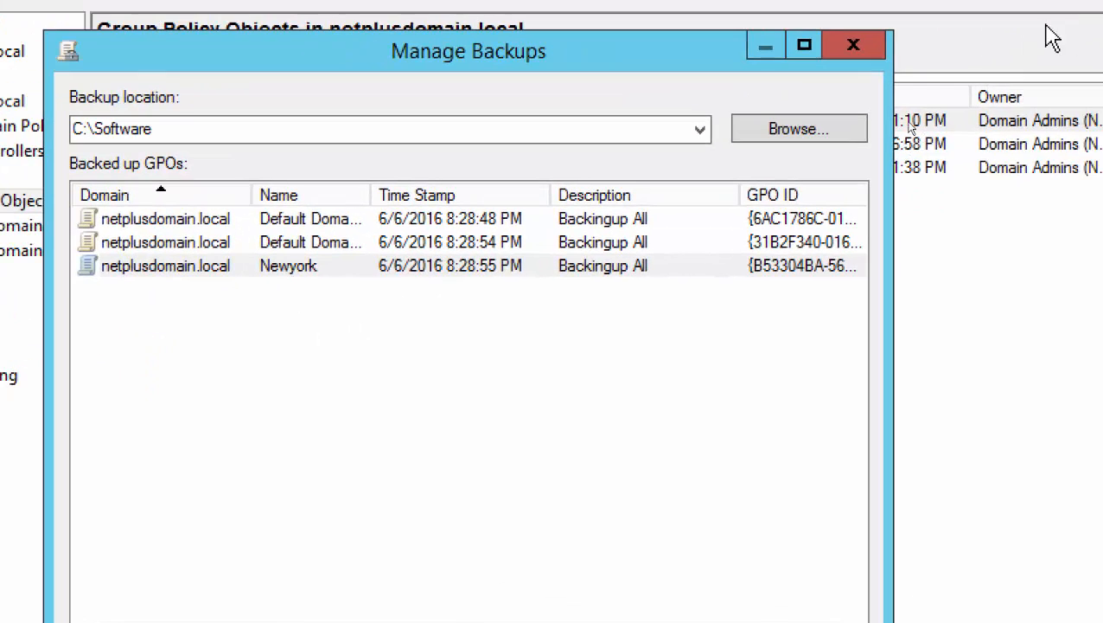
{"action": "left_click", "coordinate": [858, 45]}
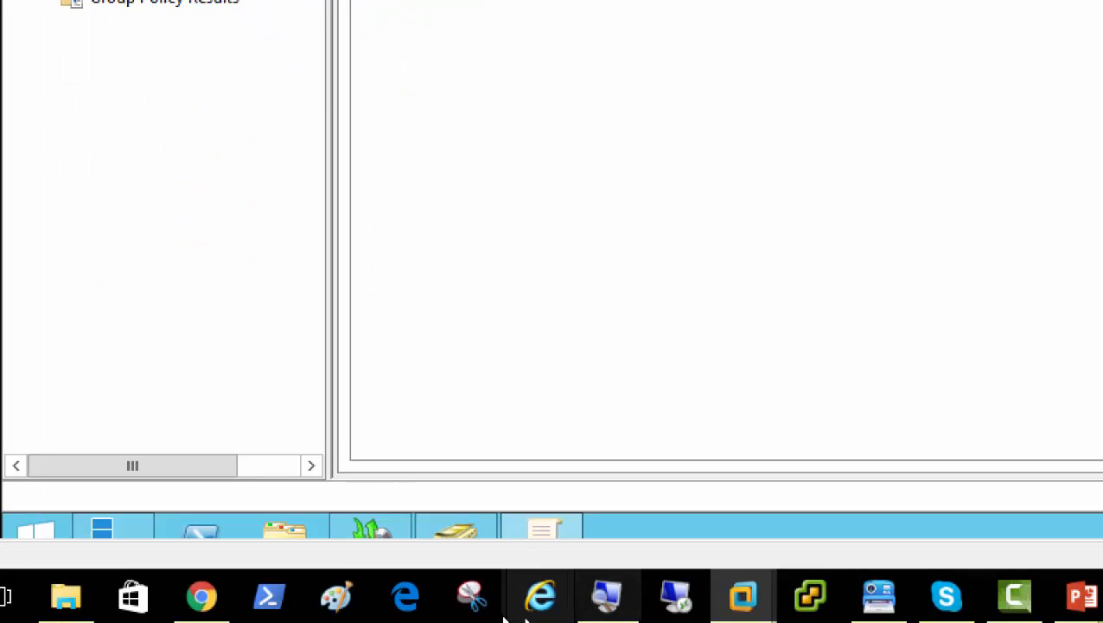
Open BACKUP (E:) and grant access to the WindowsImageBackup and Server01 folders.
{"action": "left_click", "coordinate": [282, 531]}
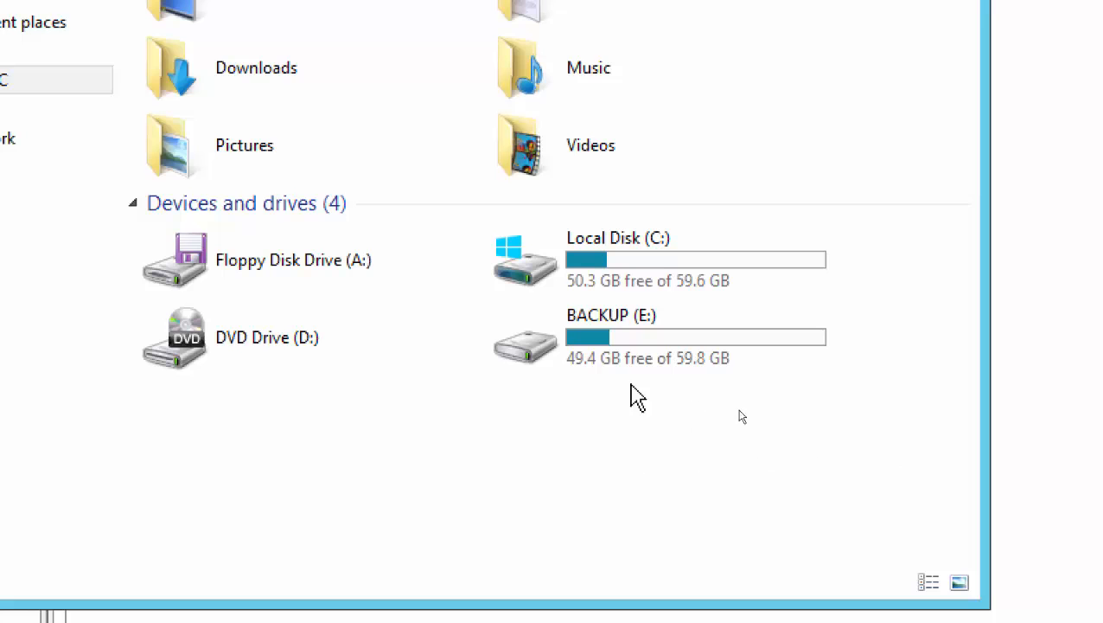
{"action": "double_click", "coordinate": [630, 345]}
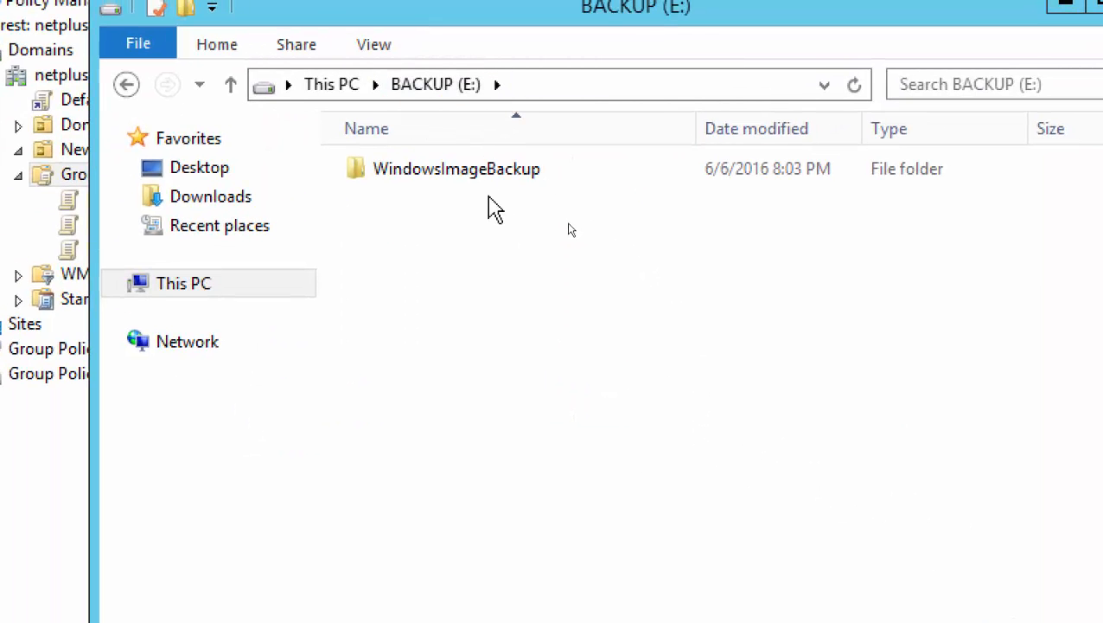
{"action": "double_click", "coordinate": [446, 171]}
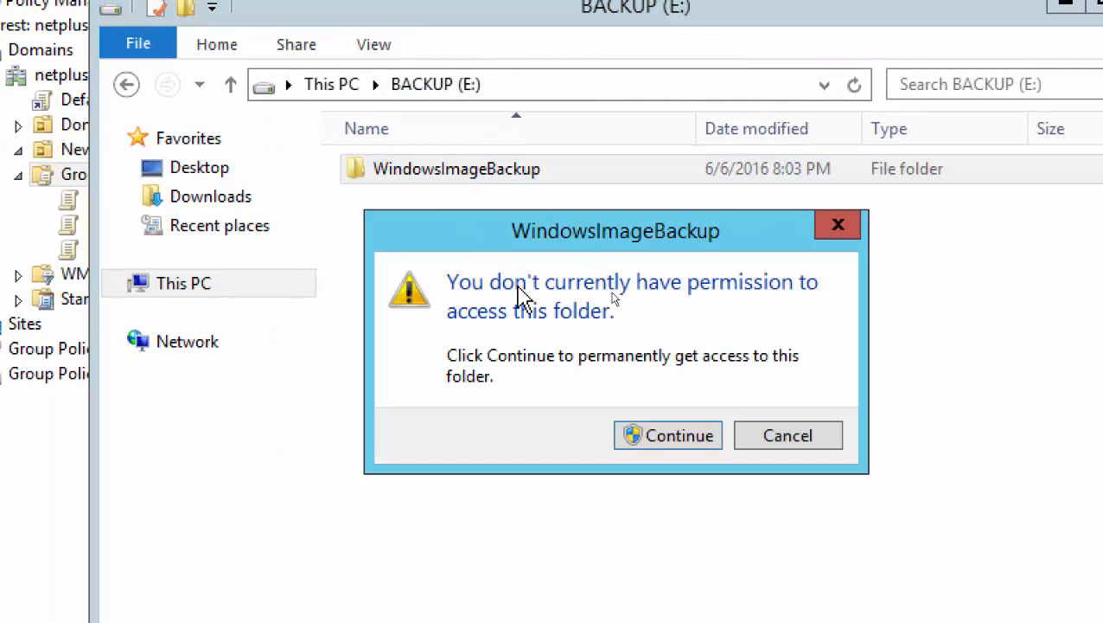
{"action": "left_click", "coordinate": [667, 443]}
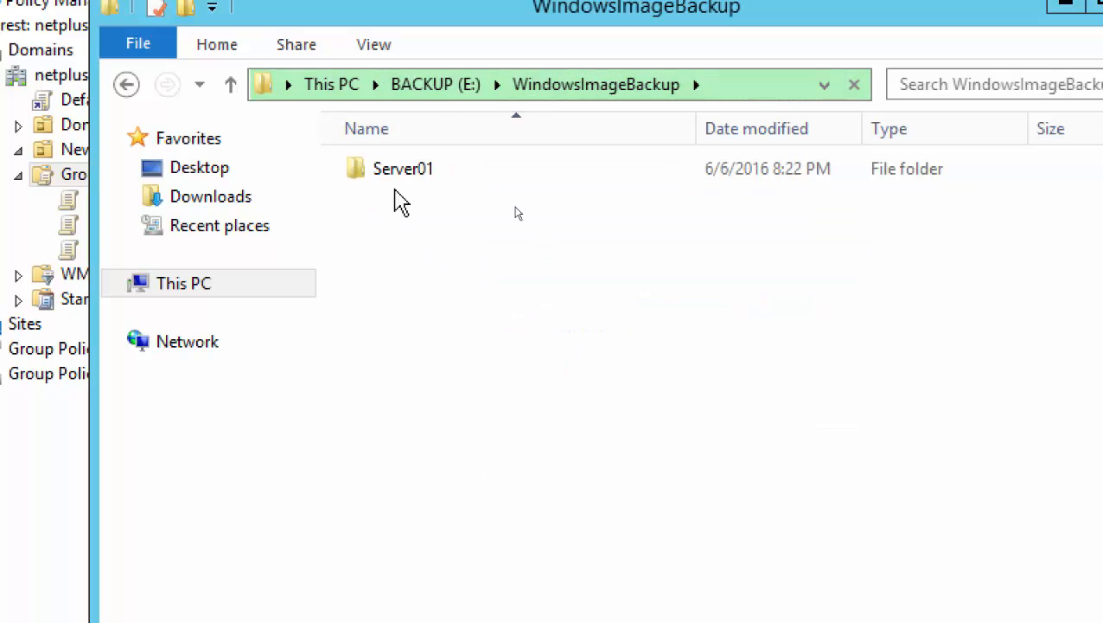
{"action": "double_click", "coordinate": [378, 175]}
{"action": "left_click", "coordinate": [642, 436]}
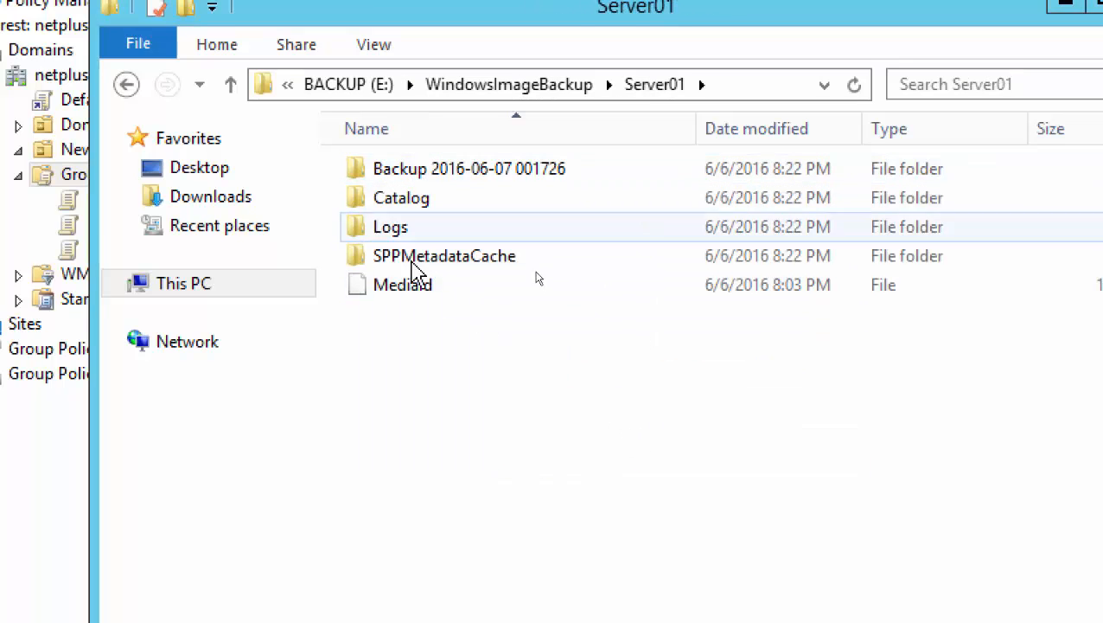
Navigate back up to This PC, reopen BACKUP (E:), and close File Explorer.
{"action": "left_click", "coordinate": [344, 86]}
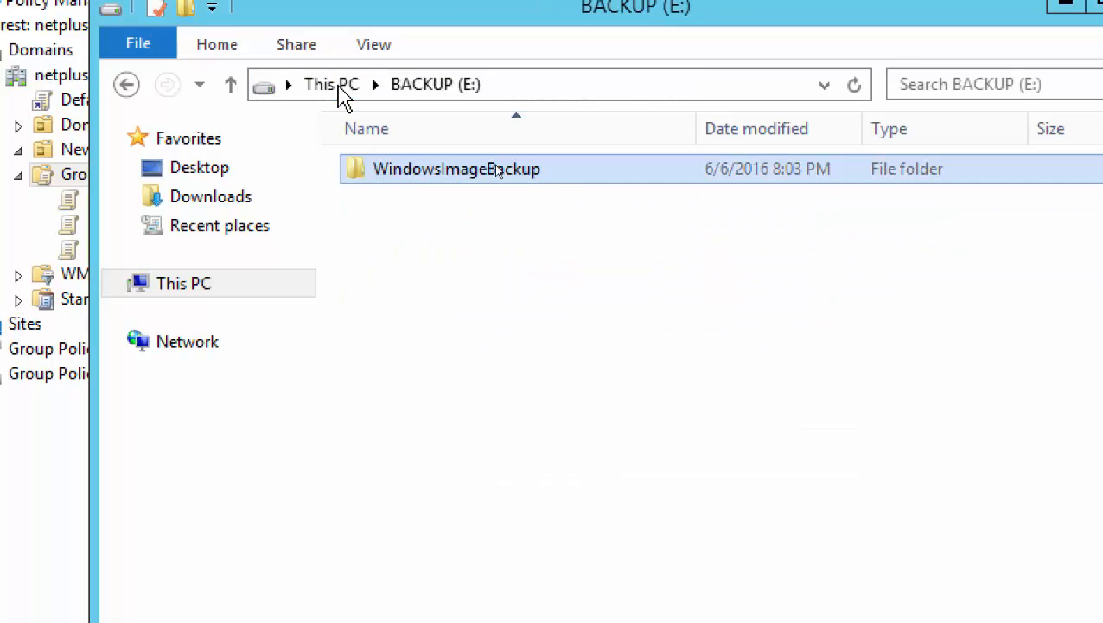
{"action": "left_click", "coordinate": [342, 87]}
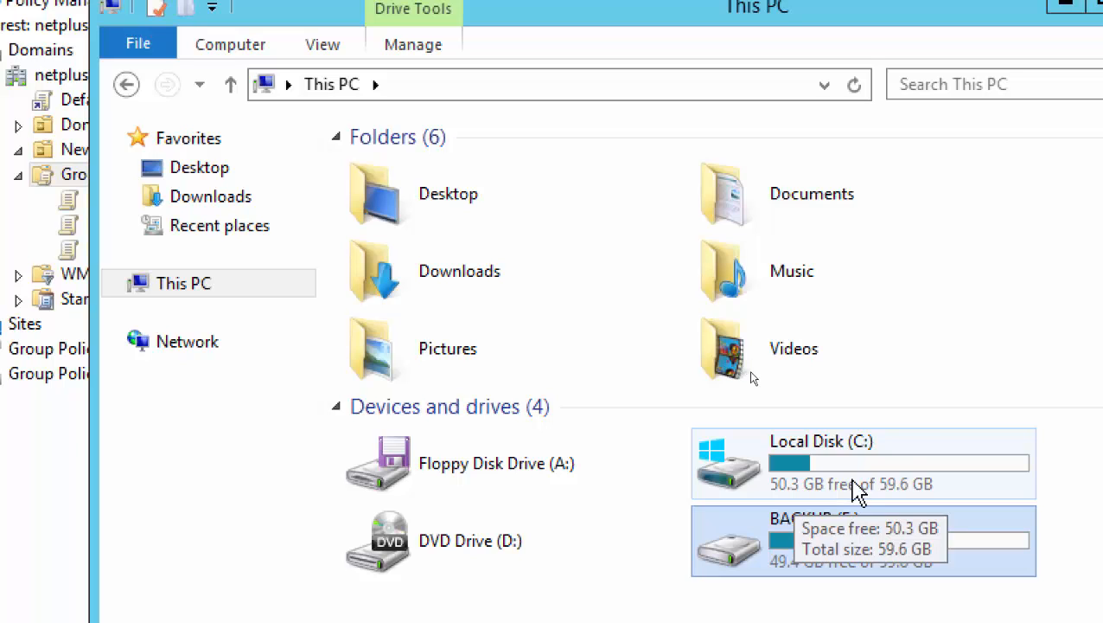
{"action": "double_click", "coordinate": [822, 545]}
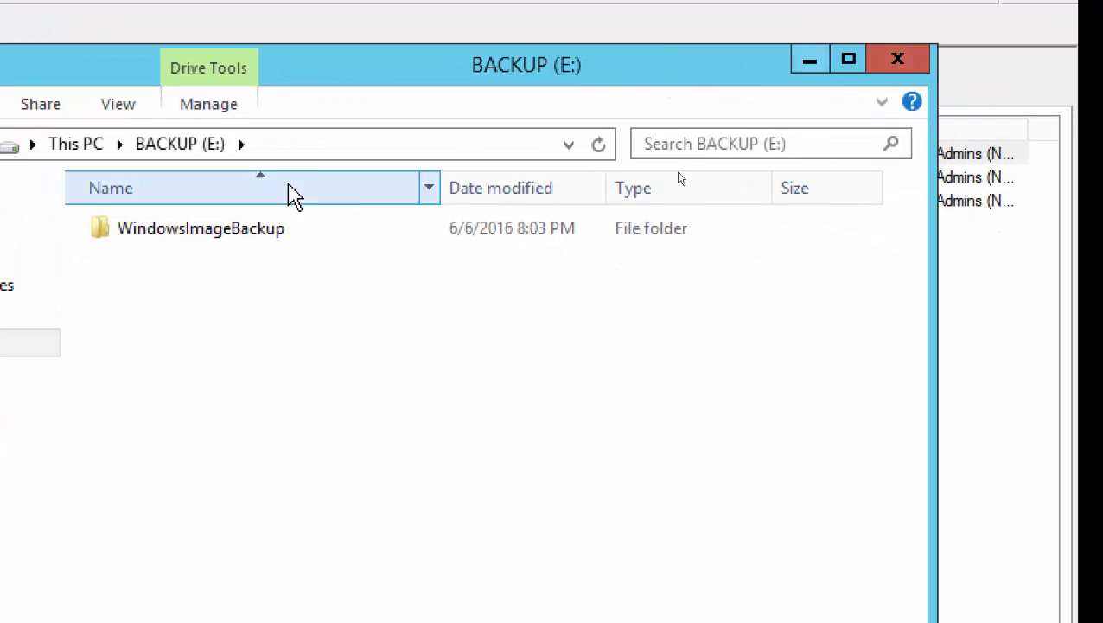
{"action": "left_click", "coordinate": [906, 67]}
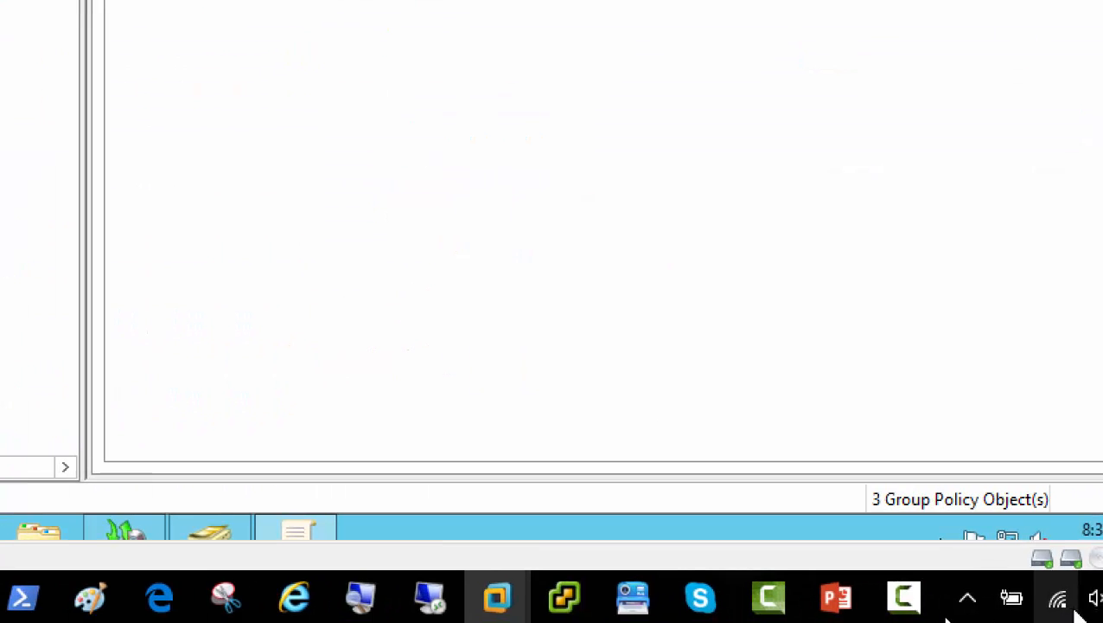
Open the prayer times app from the notification area and close it.
{"action": "left_click", "coordinate": [824, 595]}
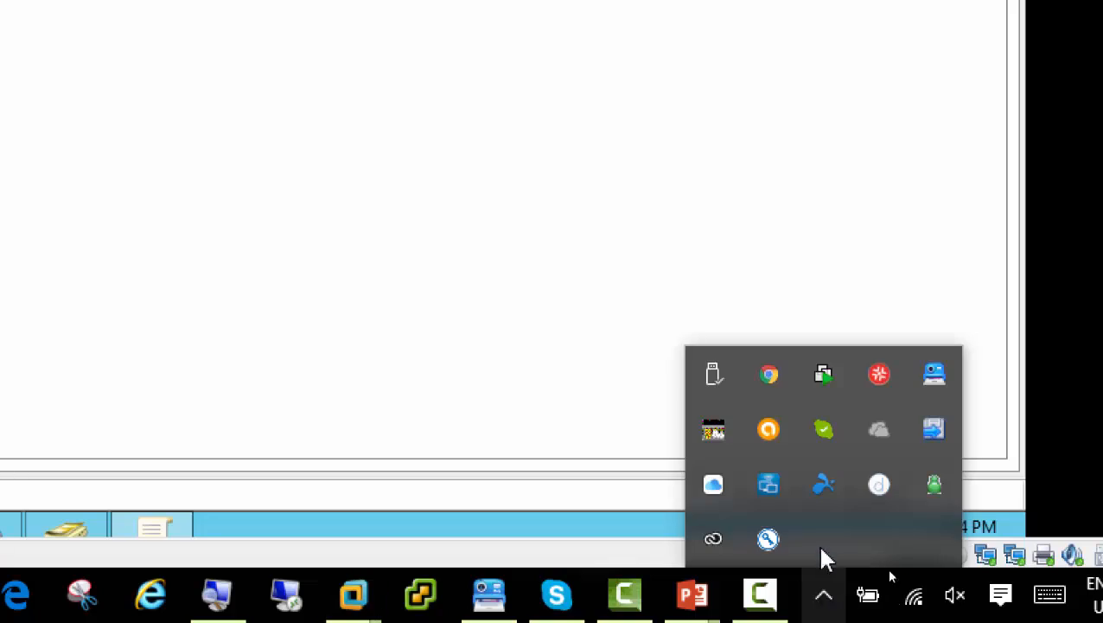
{"action": "left_click", "coordinate": [714, 432]}
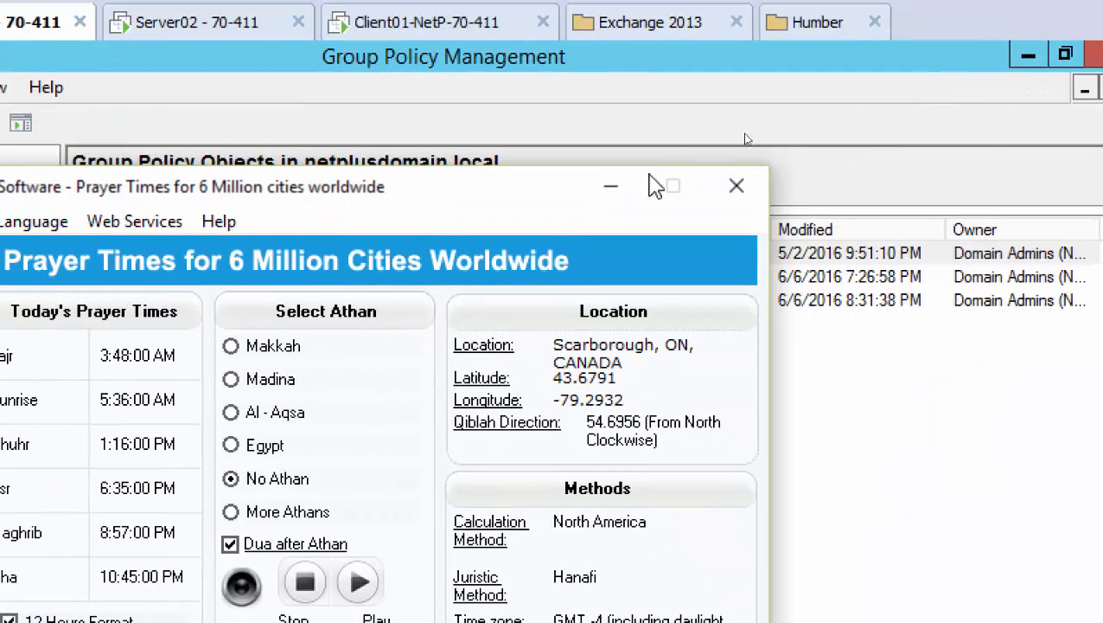
{"action": "left_click", "coordinate": [736, 186]}
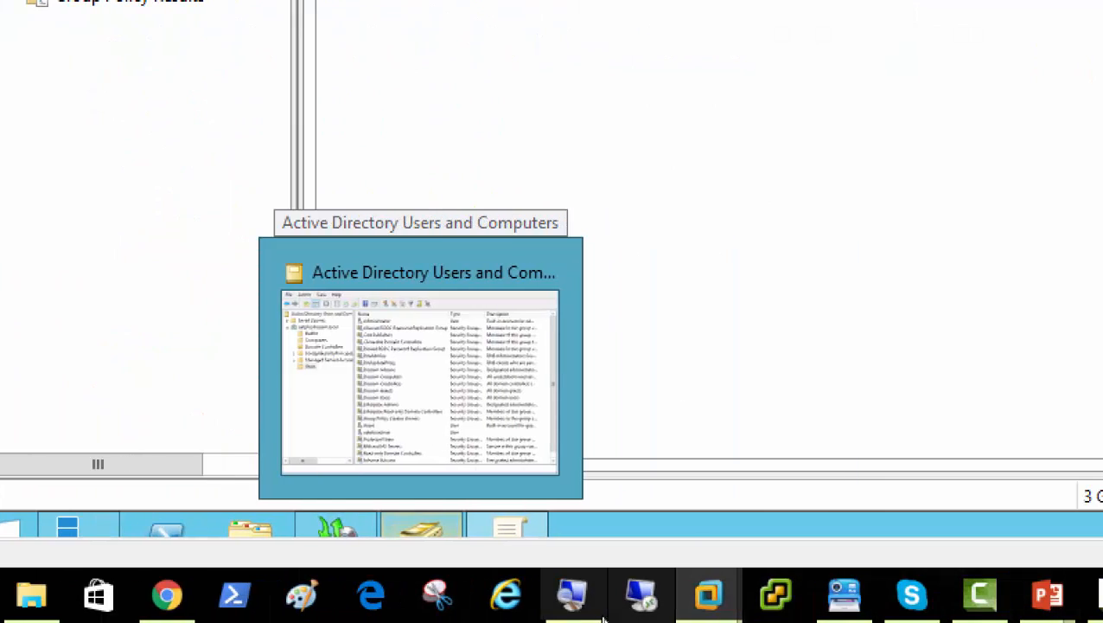
Reset Magnifier to 100% and bring the blank Paint canvas to the front.
{"action": "left_click", "coordinate": [574, 598]}
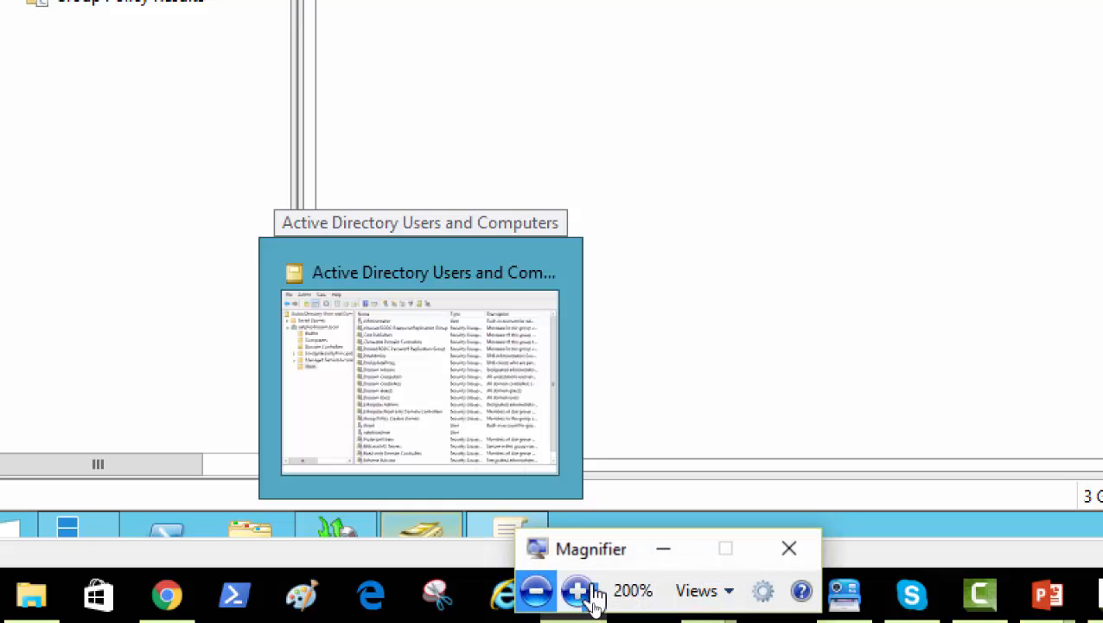
{"action": "left_click", "coordinate": [537, 591]}
{"action": "left_click", "coordinate": [302, 595]}
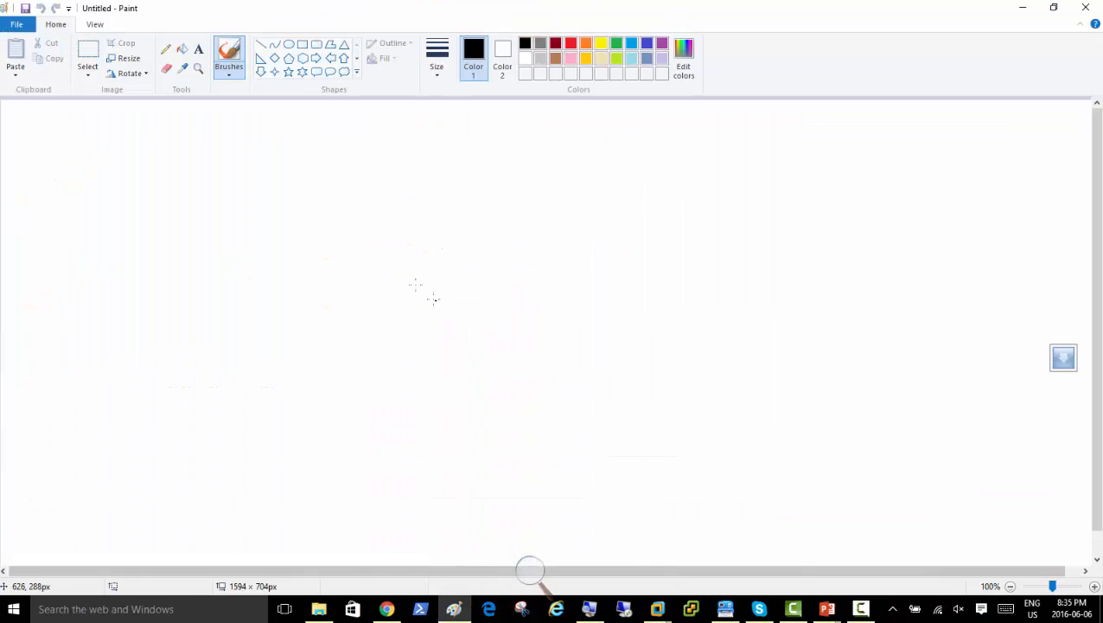
Draw two side-by-side rectangles: a tall one on the left and another to its right.
{"action": "left_click", "coordinate": [302, 44]}
{"action": "left_click_drag", "start_coordinate": [217, 170], "coordinate": [346, 376]}
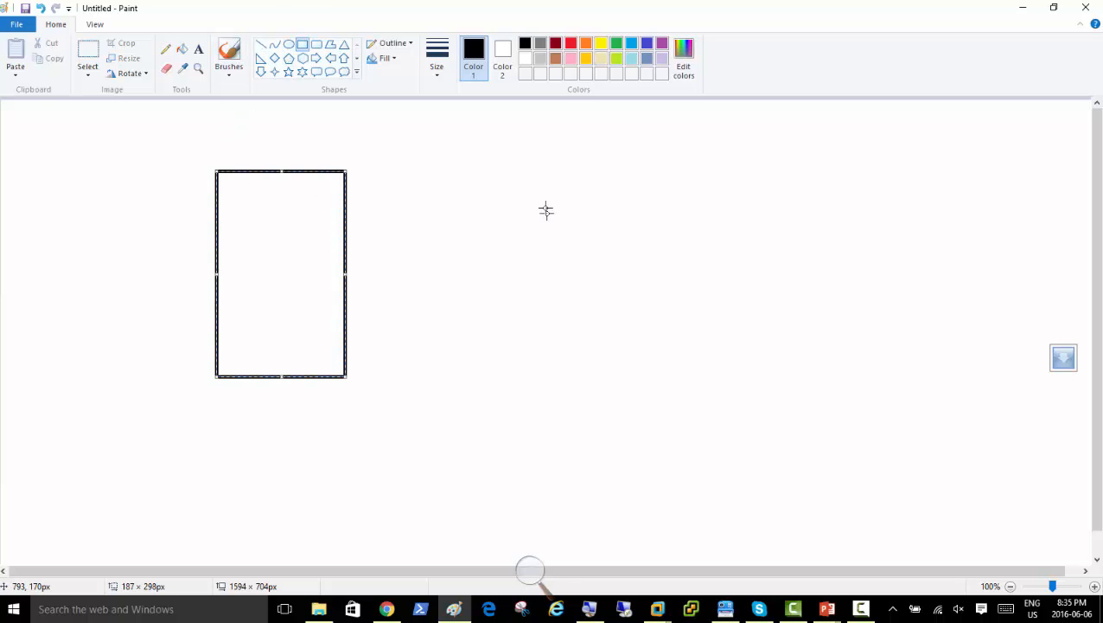
{"action": "left_click_drag", "start_coordinate": [485, 170], "coordinate": [628, 380]}
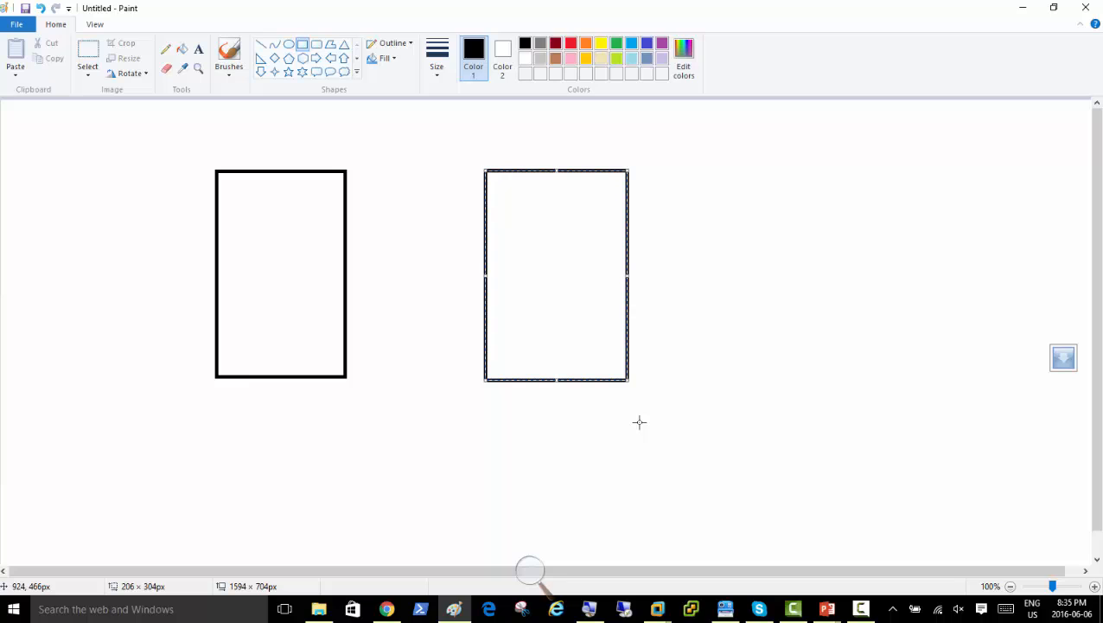
{"action": "left_click", "coordinate": [226, 141]}
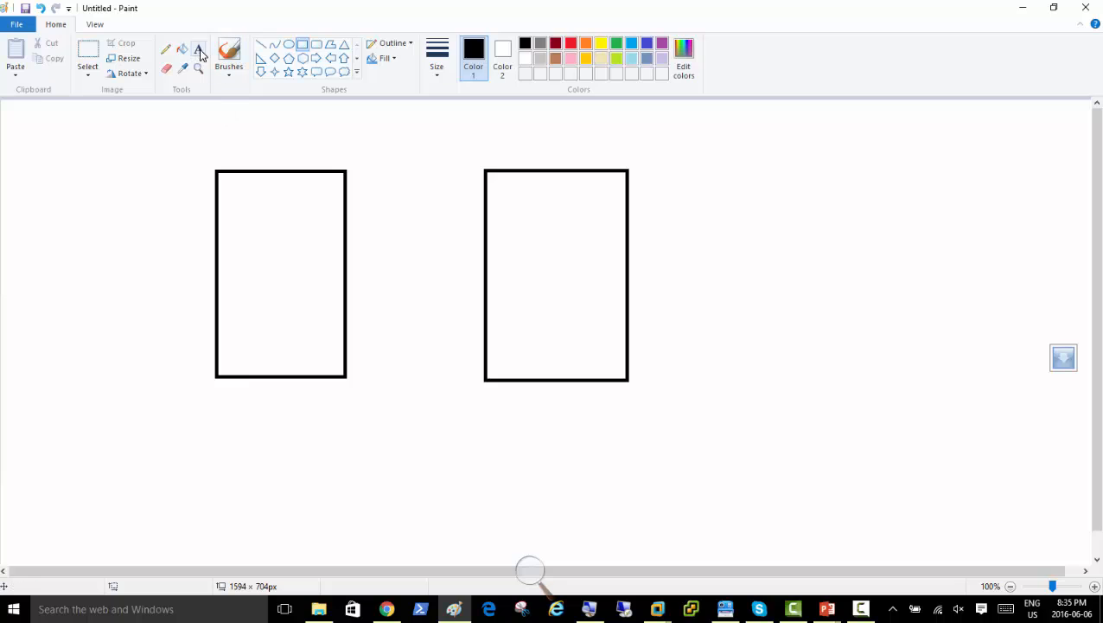
{"action": "left_click", "coordinate": [198, 50]}
Label the boxes 'Restore from Backup' and 'Replica DC', and add 'Root Dc' above on the left.
{"action": "left_click", "coordinate": [229, 143]}
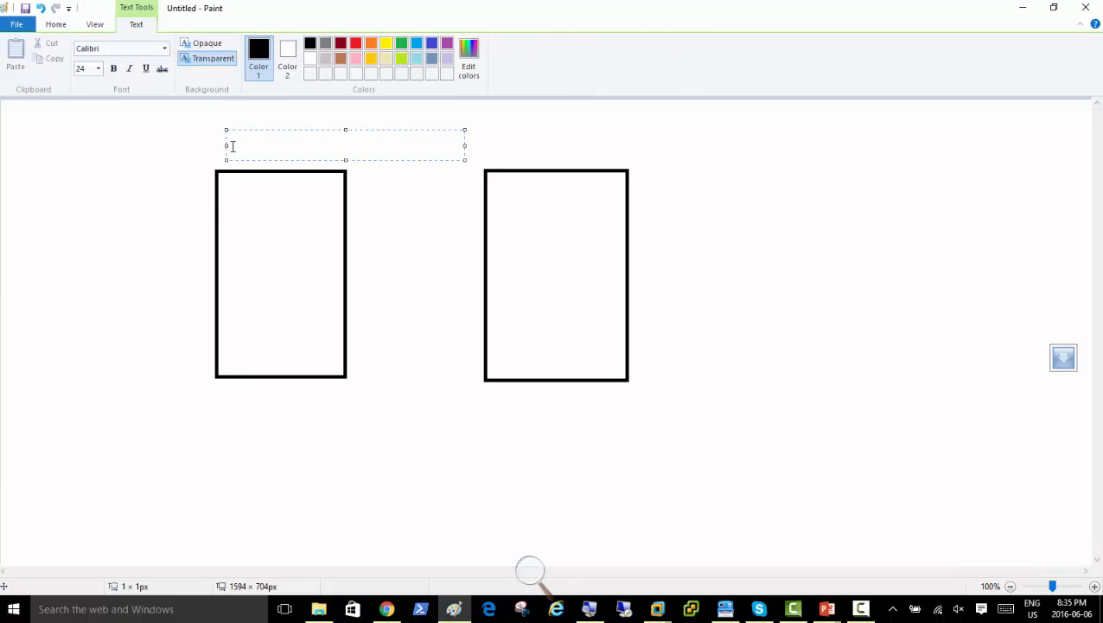
{"action": "type", "text": "Restore from Backup"}
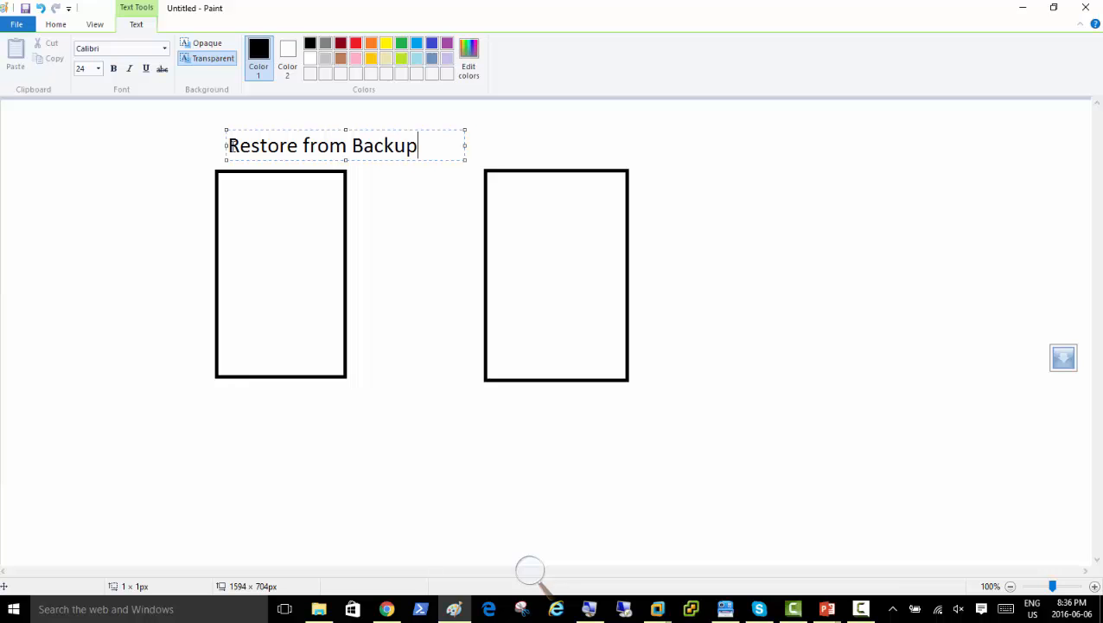
{"action": "left_click", "coordinate": [526, 146]}
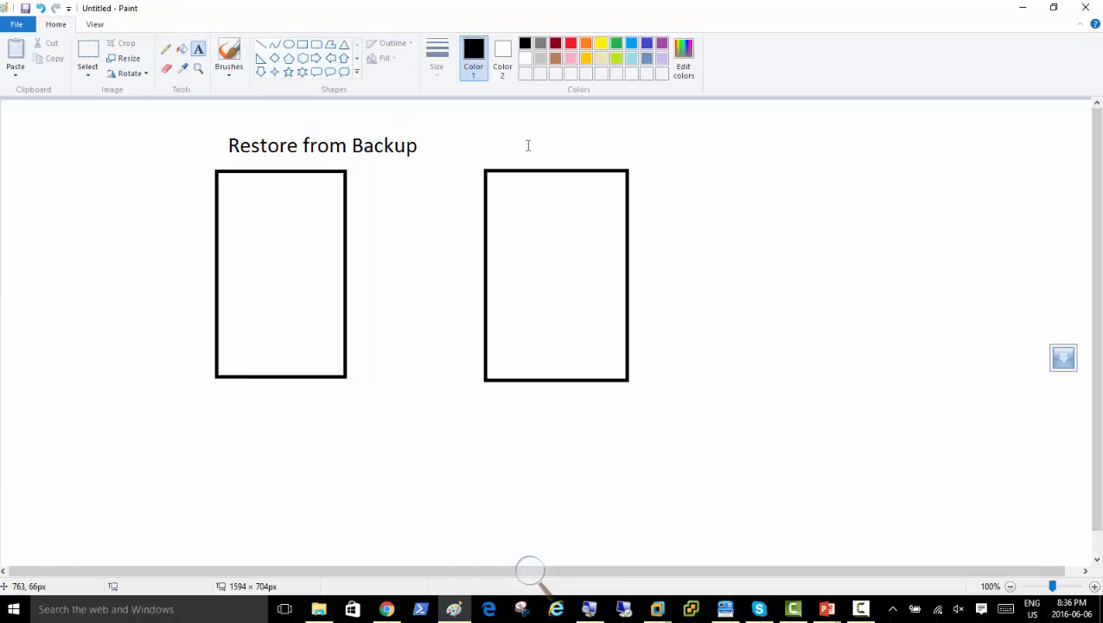
{"action": "left_click", "coordinate": [528, 145]}
{"action": "type", "text": "Re"}
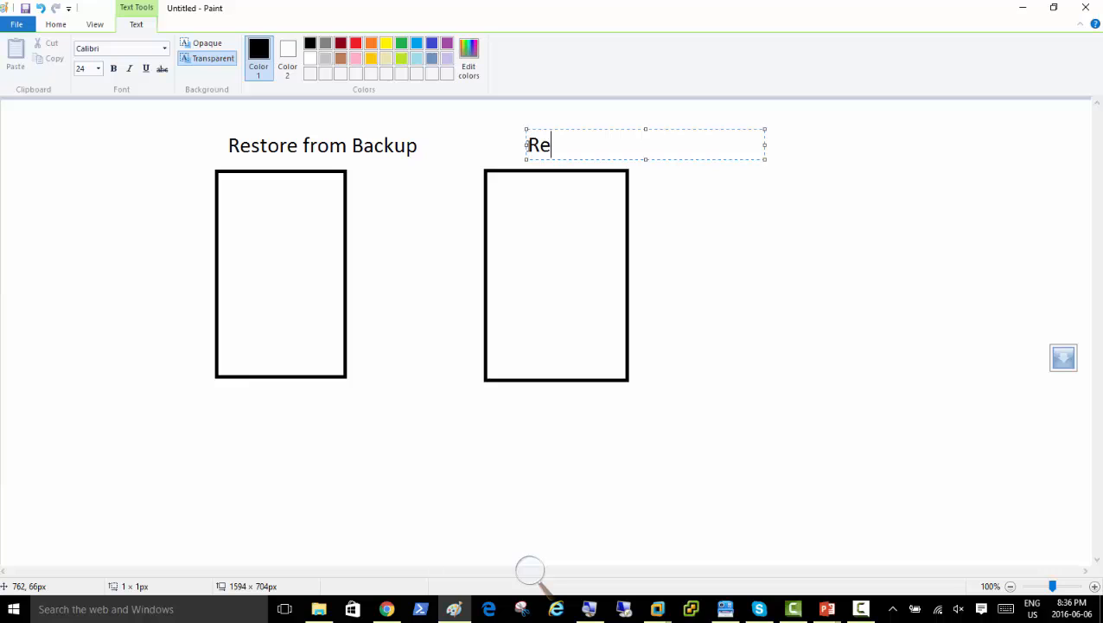
{"action": "type", "text": "plica DC"}
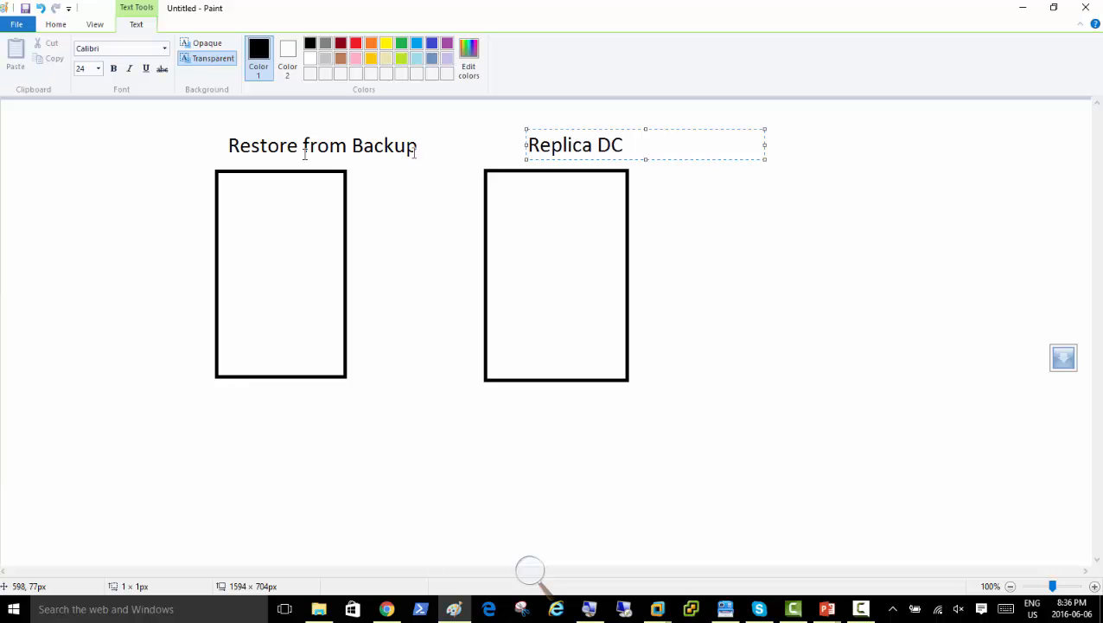
{"action": "left_click", "coordinate": [168, 122]}
{"action": "left_click", "coordinate": [168, 123]}
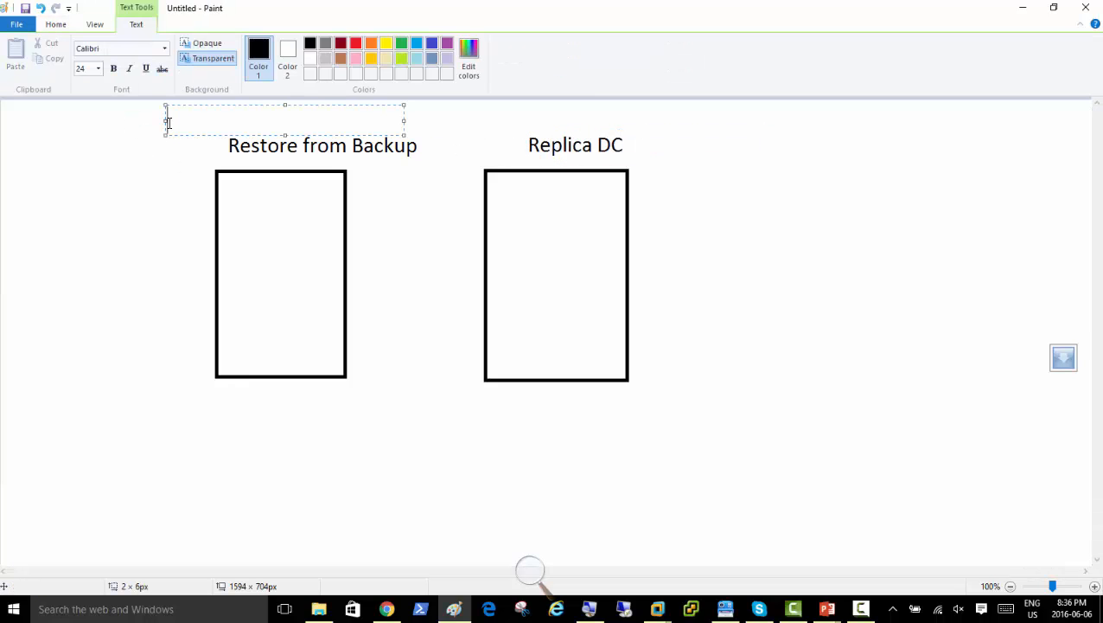
{"action": "type", "text": "Root Dc"}
{"action": "left_click", "coordinate": [106, 222]}
Add a light blue 'Authoritative Restore' caption below the left box.
{"action": "left_click", "coordinate": [166, 49]}
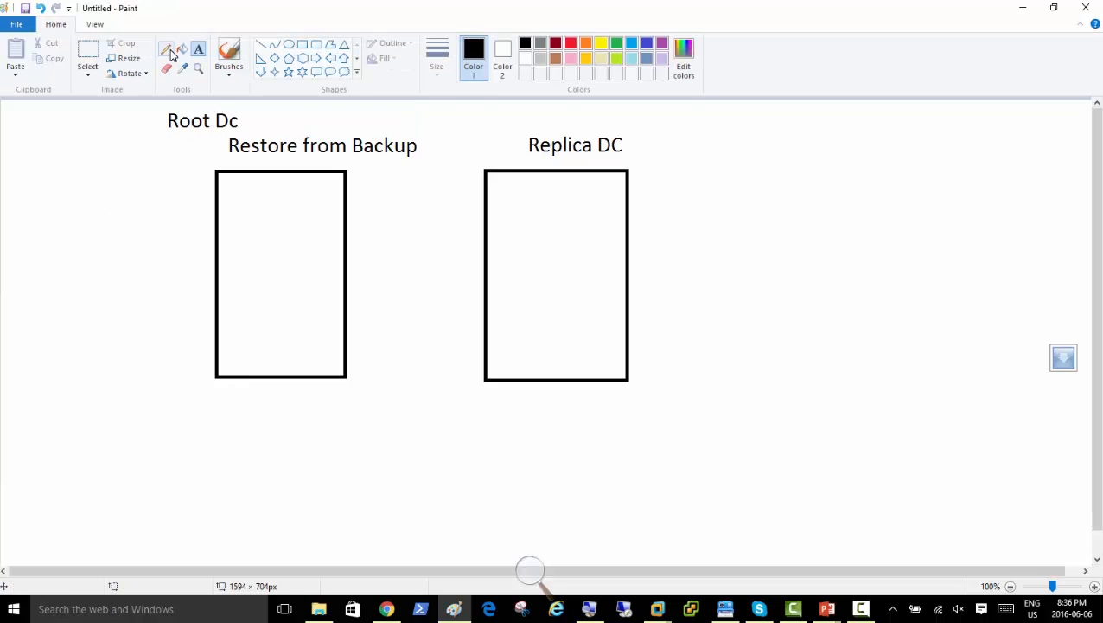
{"action": "left_click", "coordinate": [198, 48]}
{"action": "left_click", "coordinate": [631, 43]}
{"action": "left_click", "coordinate": [104, 428]}
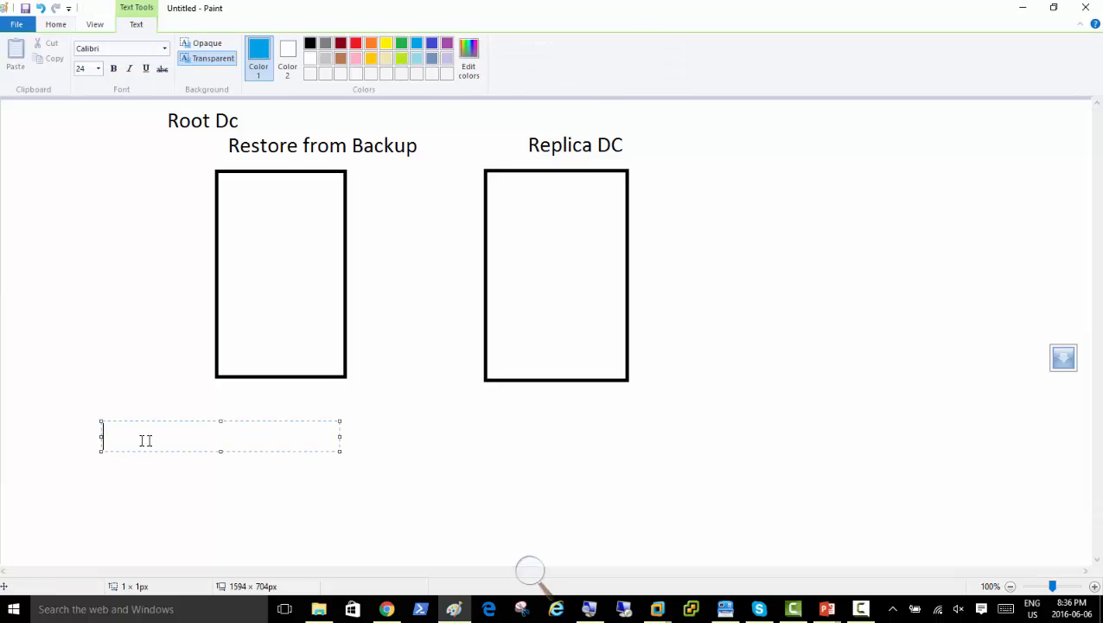
{"action": "type", "text": "Authoritative"}
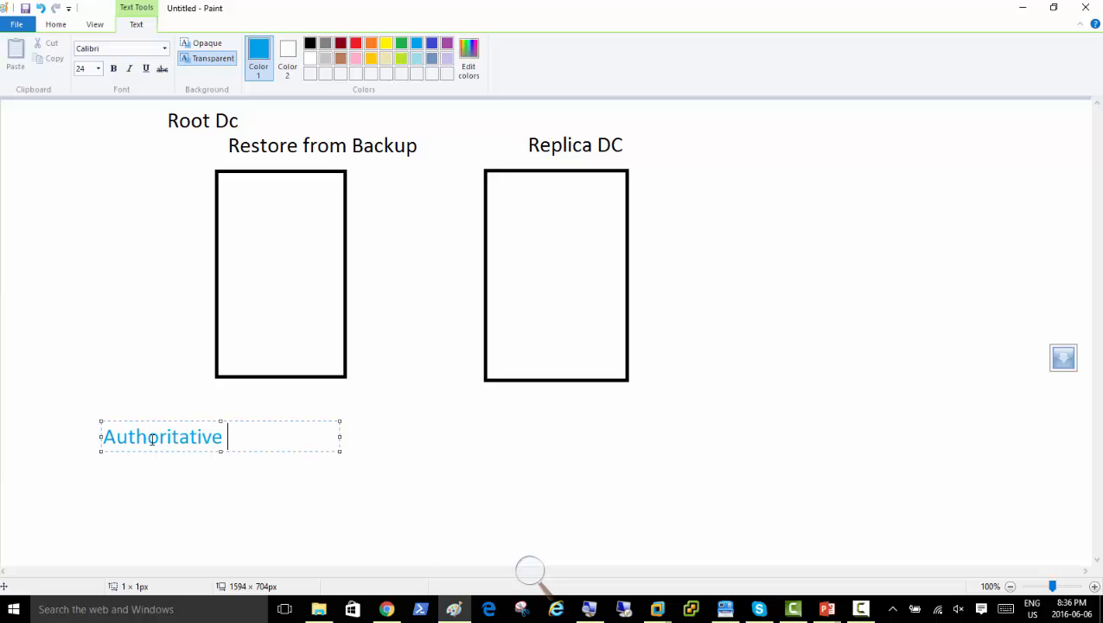
{"action": "type", "text": " Restore"}
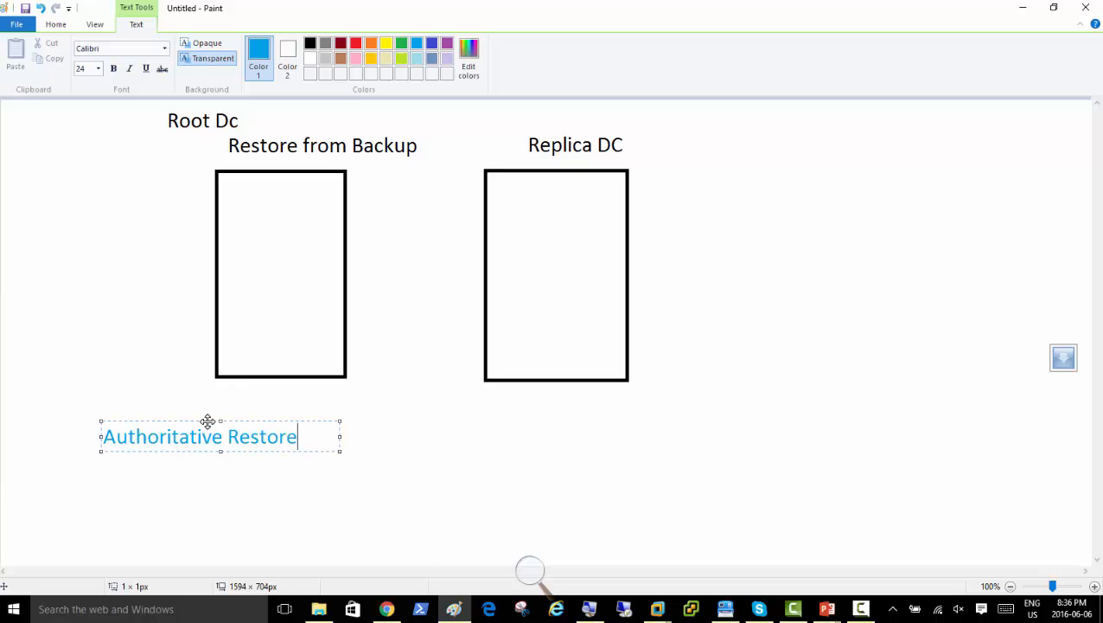
{"action": "left_click", "coordinate": [374, 415]}
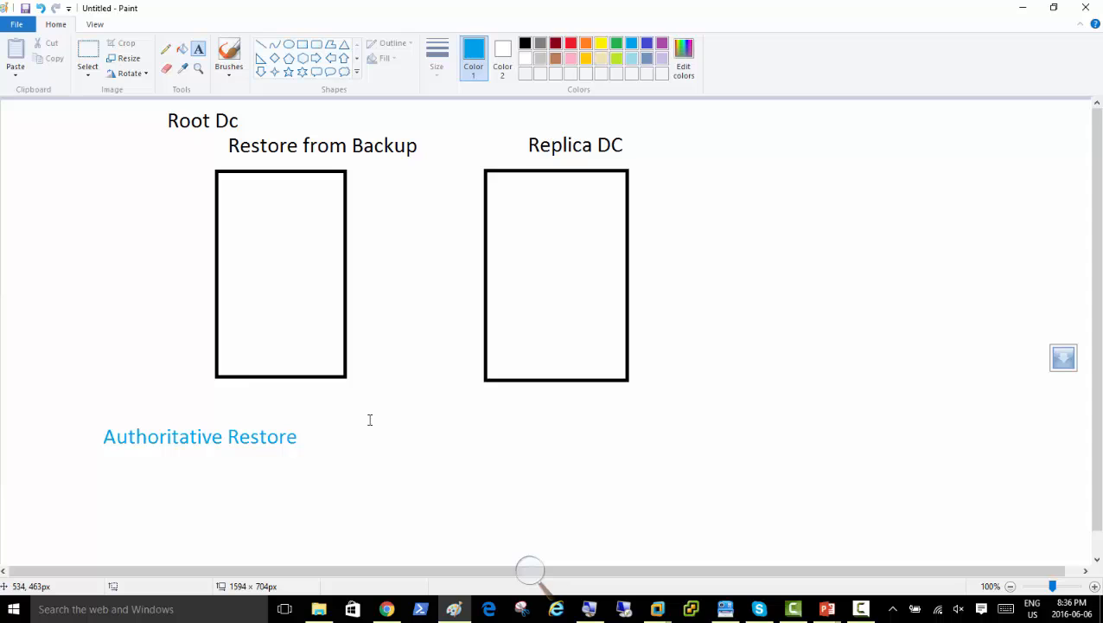
With the Pencil, draw blue check marks left of the restored box and inside Replica DC.
{"action": "left_click", "coordinate": [165, 50]}
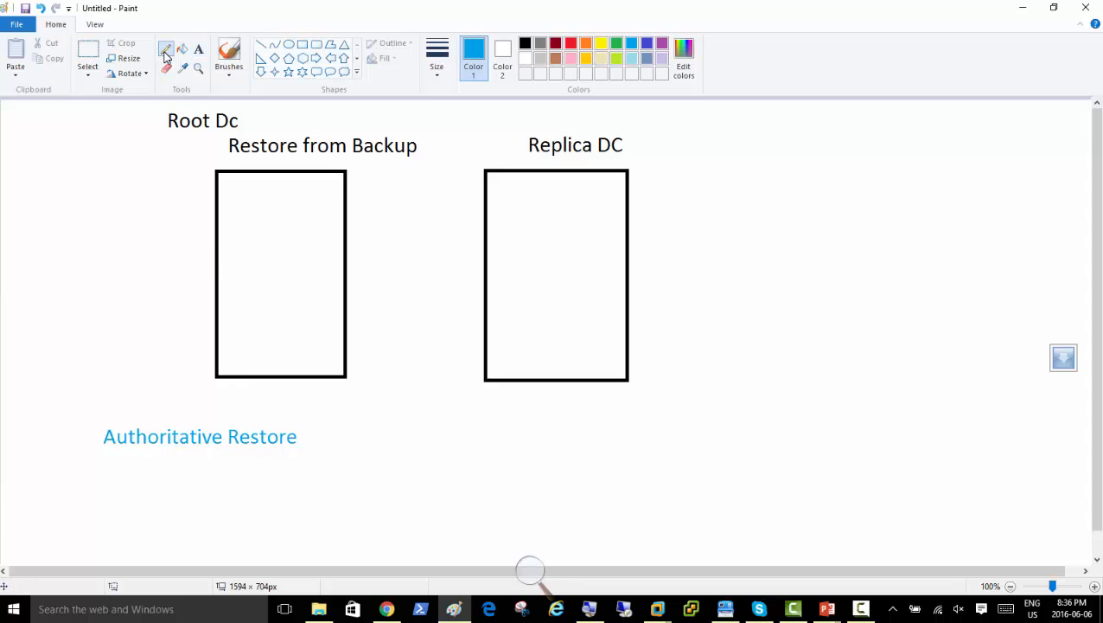
{"action": "left_click_drag", "start_coordinate": [175, 301], "coordinate": [207, 241]}
{"action": "left_click_drag", "start_coordinate": [525, 227], "coordinate": [553, 212]}
{"action": "left_click_drag", "start_coordinate": [528, 255], "coordinate": [563, 233]}
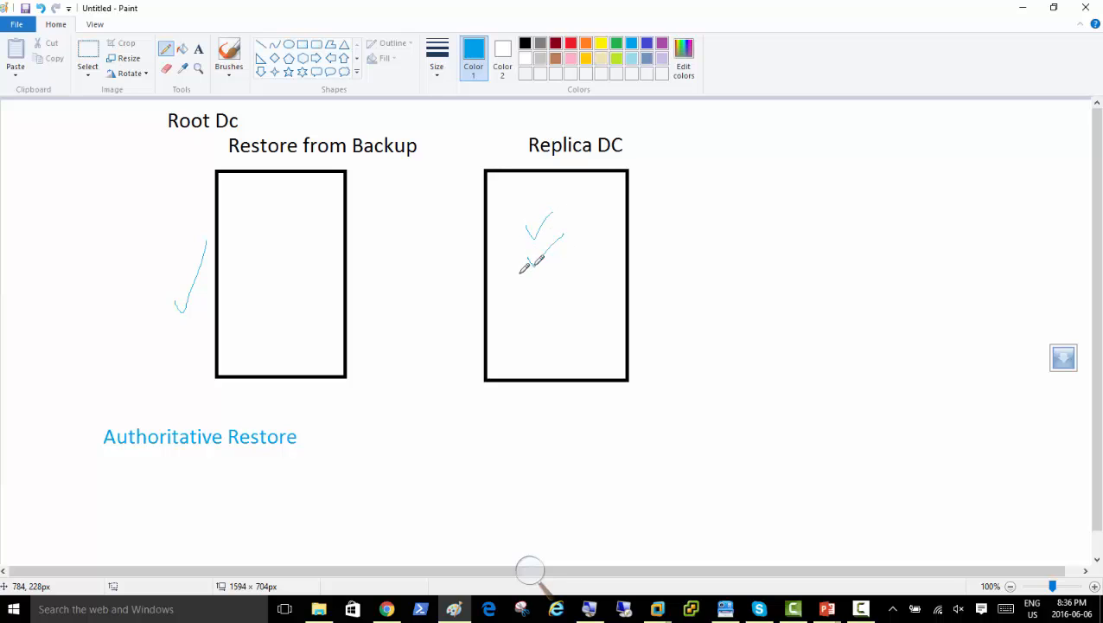
Draw blue arrows both ways between the restored box and Replica DC, plus a handwritten note.
{"action": "mouse_move", "coordinate": [517, 275]}
{"action": "left_mouse_down"}
{"action": "mouse_move", "coordinate": [483, 239]}
{"action": "mouse_move", "coordinate": [328, 236]}
{"action": "mouse_move", "coordinate": [294, 257]}
{"action": "mouse_move", "coordinate": [301, 263]}
{"action": "left_mouse_up"}
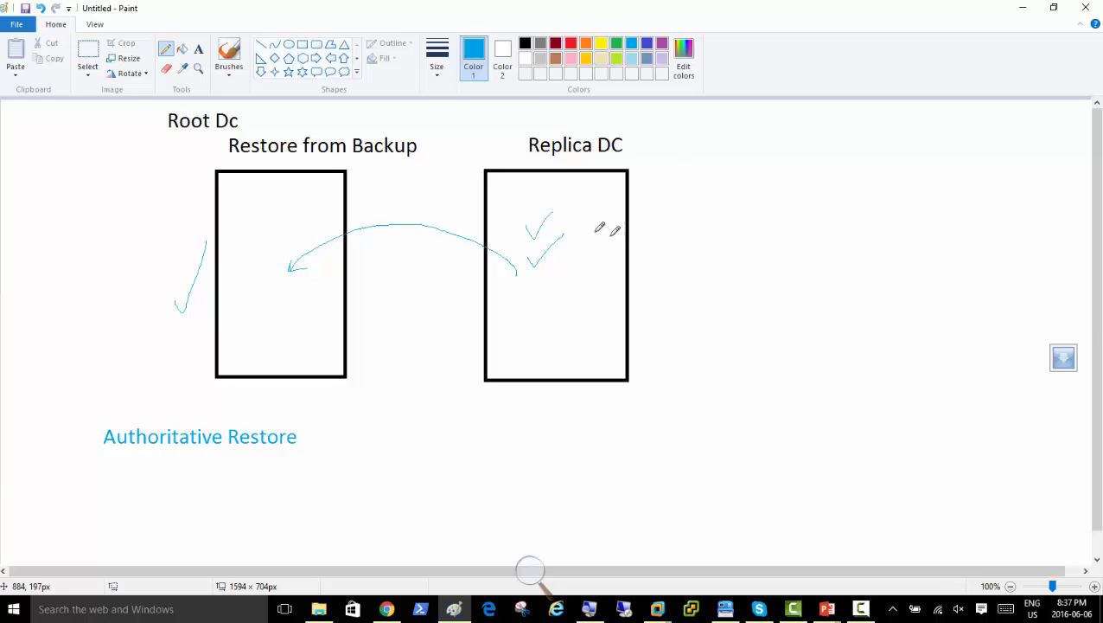
{"action": "mouse_move", "coordinate": [265, 250]}
{"action": "left_mouse_down"}
{"action": "mouse_move", "coordinate": [325, 203]}
{"action": "mouse_move", "coordinate": [508, 208]}
{"action": "mouse_move", "coordinate": [496, 231]}
{"action": "left_mouse_up"}
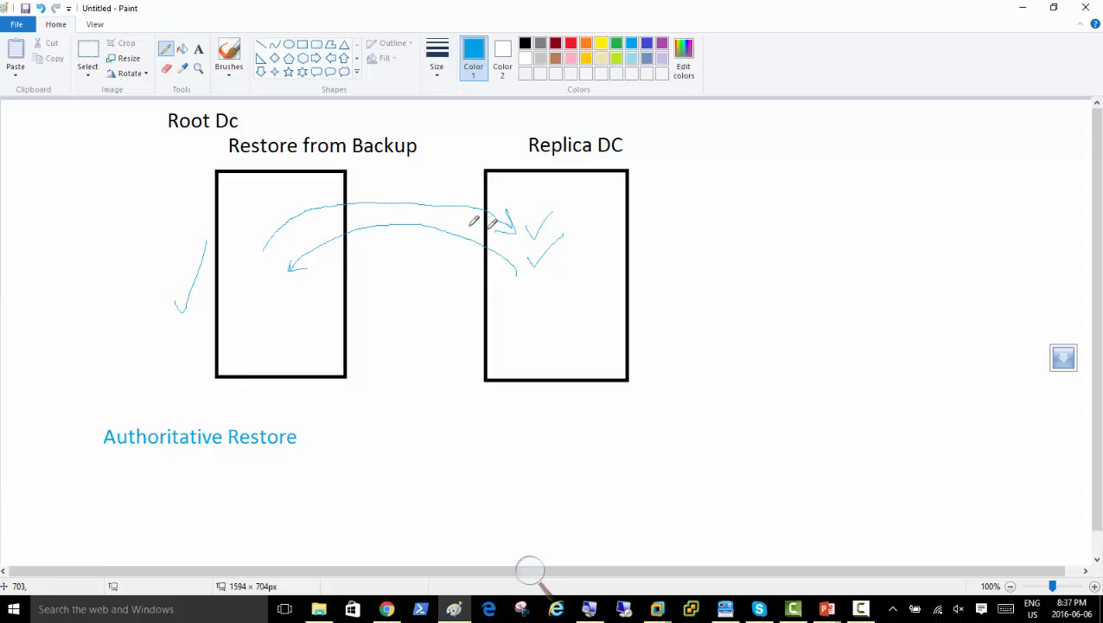
{"action": "mouse_move", "coordinate": [244, 205]}
{"action": "left_mouse_down"}
{"action": "mouse_move", "coordinate": [255, 213]}
{"action": "mouse_move", "coordinate": [240, 205]}
{"action": "left_mouse_up"}
{"action": "mouse_move", "coordinate": [252, 202]}
{"action": "left_mouse_down"}
{"action": "mouse_move", "coordinate": [267, 214]}
{"action": "mouse_move", "coordinate": [272, 195]}
{"action": "left_mouse_up"}
{"action": "mouse_move", "coordinate": [265, 204]}
{"action": "left_mouse_down"}
{"action": "mouse_move", "coordinate": [528, 202]}
{"action": "mouse_move", "coordinate": [517, 208]}
{"action": "left_mouse_up"}
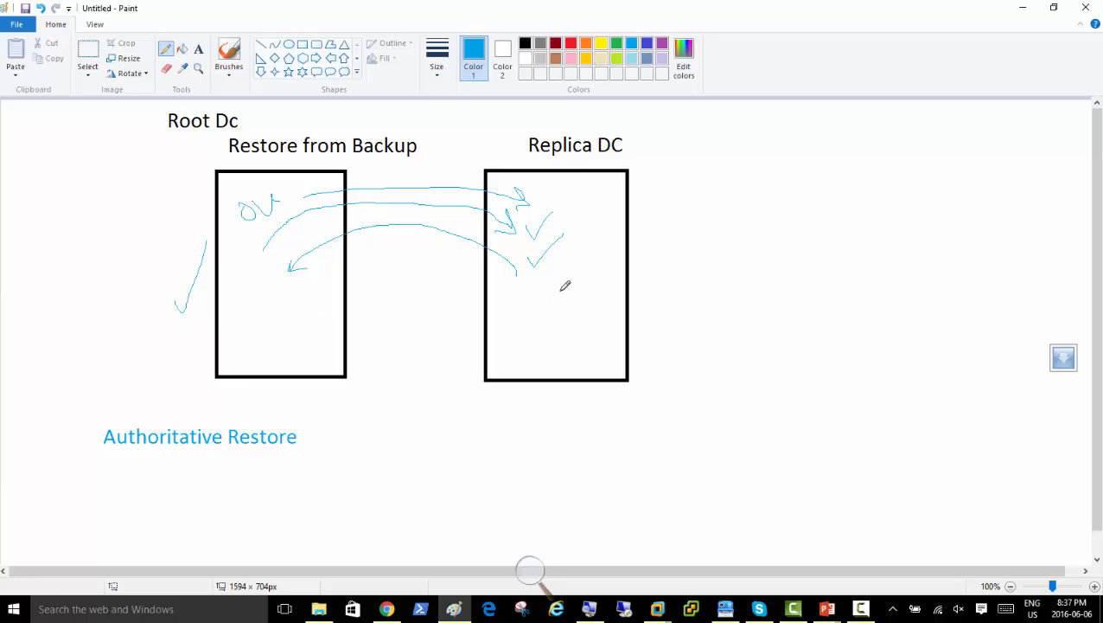
Add more blue arcs from Replica DC with arrowheads, ticks and strokes near Authoritative Restore.
{"action": "mouse_move", "coordinate": [526, 308]}
{"action": "left_mouse_down"}
{"action": "mouse_move", "coordinate": [396, 278]}
{"action": "mouse_move", "coordinate": [263, 315]}
{"action": "mouse_move", "coordinate": [275, 321]}
{"action": "left_mouse_up"}
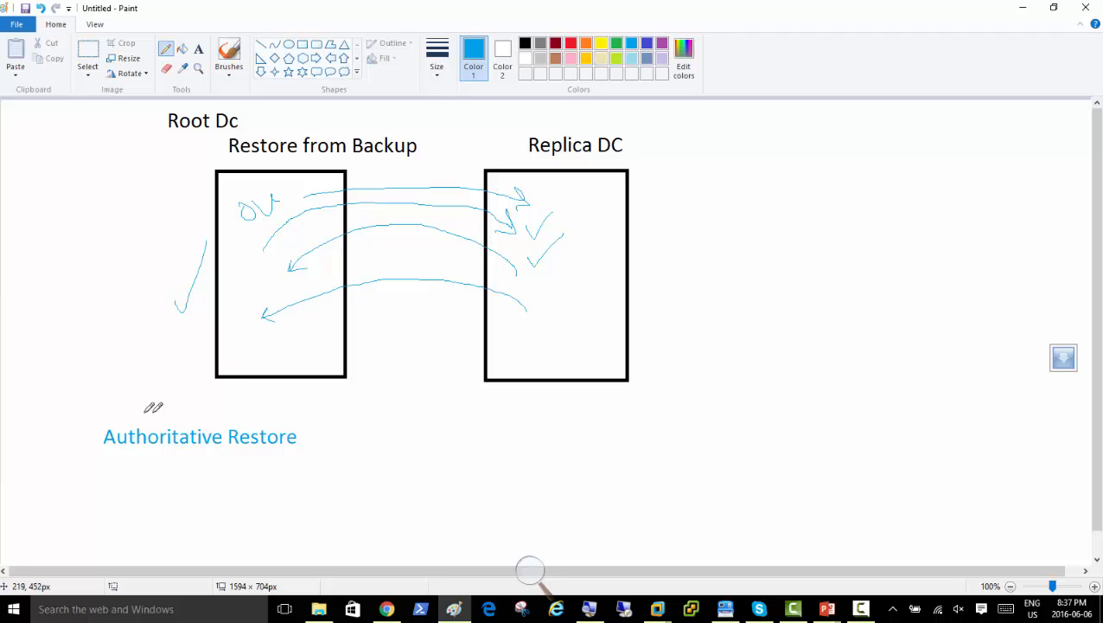
{"action": "left_click_drag", "start_coordinate": [79, 393], "coordinate": [164, 364]}
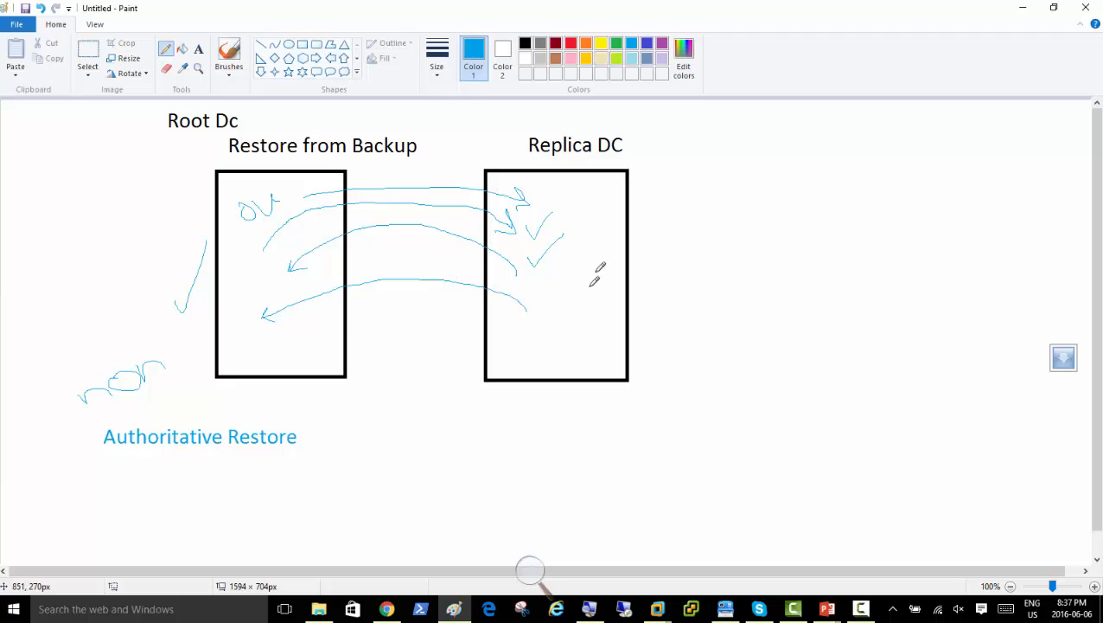
{"action": "left_click_drag", "start_coordinate": [595, 269], "coordinate": [647, 227]}
{"action": "mouse_move", "coordinate": [543, 312]}
{"action": "left_mouse_down"}
{"action": "mouse_move", "coordinate": [493, 276]}
{"action": "mouse_move", "coordinate": [362, 254]}
{"action": "mouse_move", "coordinate": [269, 301]}
{"action": "left_mouse_up"}
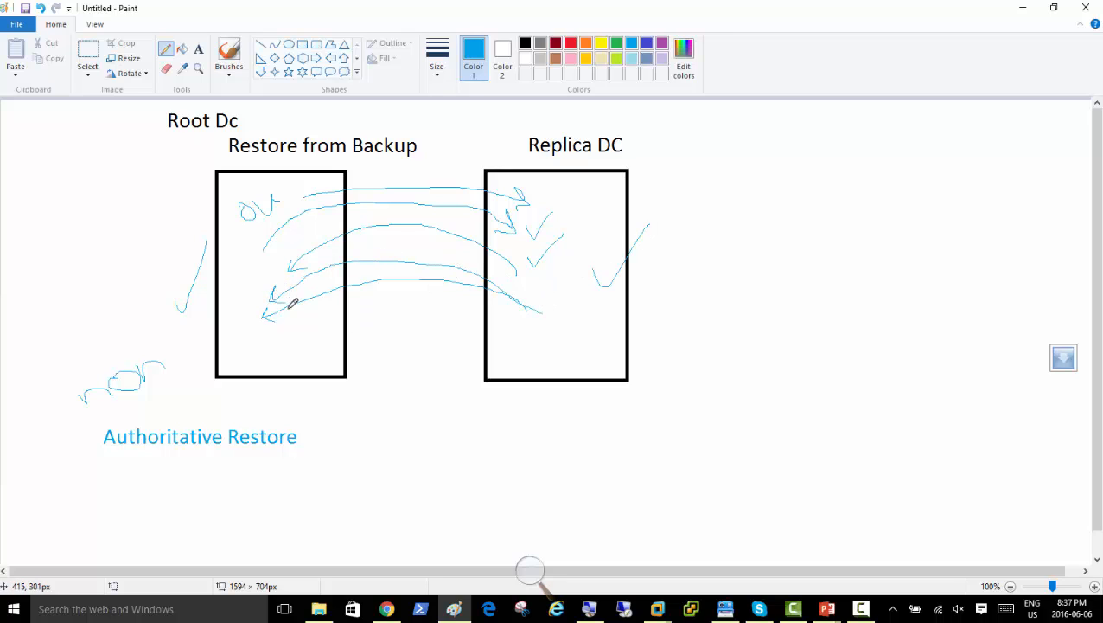
{"action": "left_click_drag", "start_coordinate": [113, 361], "coordinate": [142, 291]}
{"action": "left_click_drag", "start_coordinate": [173, 430], "coordinate": [226, 381]}
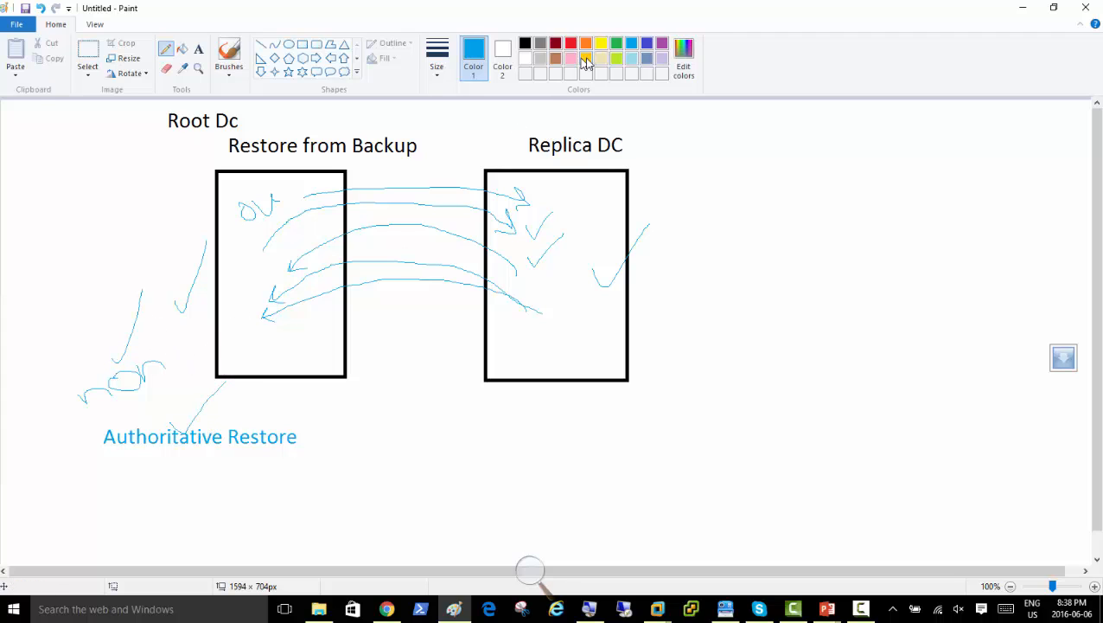
Draw purple arcs both ways between the restored box and Replica DC.
{"action": "left_click", "coordinate": [662, 43]}
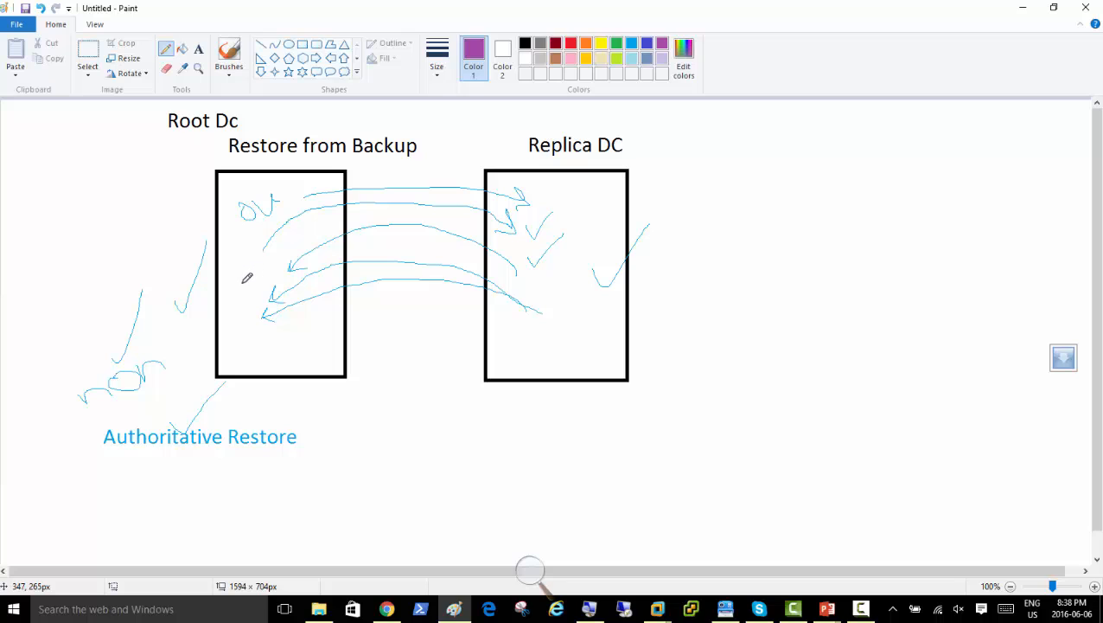
{"action": "mouse_move", "coordinate": [246, 280]}
{"action": "left_mouse_down"}
{"action": "mouse_move", "coordinate": [279, 250]}
{"action": "mouse_move", "coordinate": [413, 225]}
{"action": "mouse_move", "coordinate": [582, 268]}
{"action": "mouse_move", "coordinate": [543, 298]}
{"action": "left_mouse_up"}
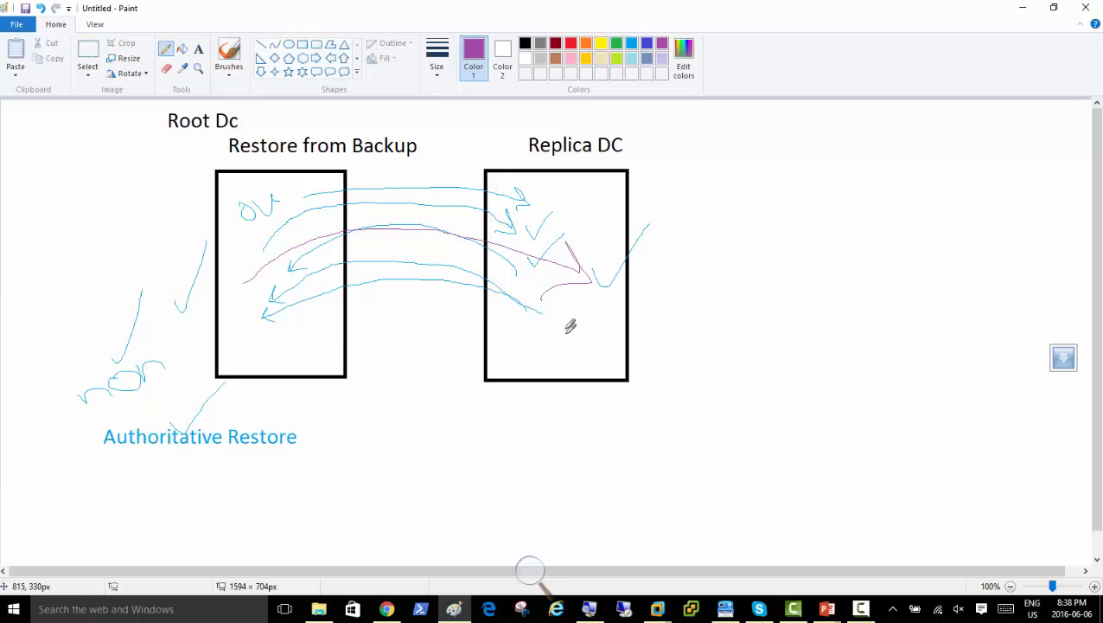
{"action": "mouse_move", "coordinate": [568, 337]}
{"action": "left_mouse_down"}
{"action": "mouse_move", "coordinate": [557, 322]}
{"action": "mouse_move", "coordinate": [410, 283]}
{"action": "mouse_move", "coordinate": [261, 320]}
{"action": "mouse_move", "coordinate": [258, 336]}
{"action": "left_mouse_up"}
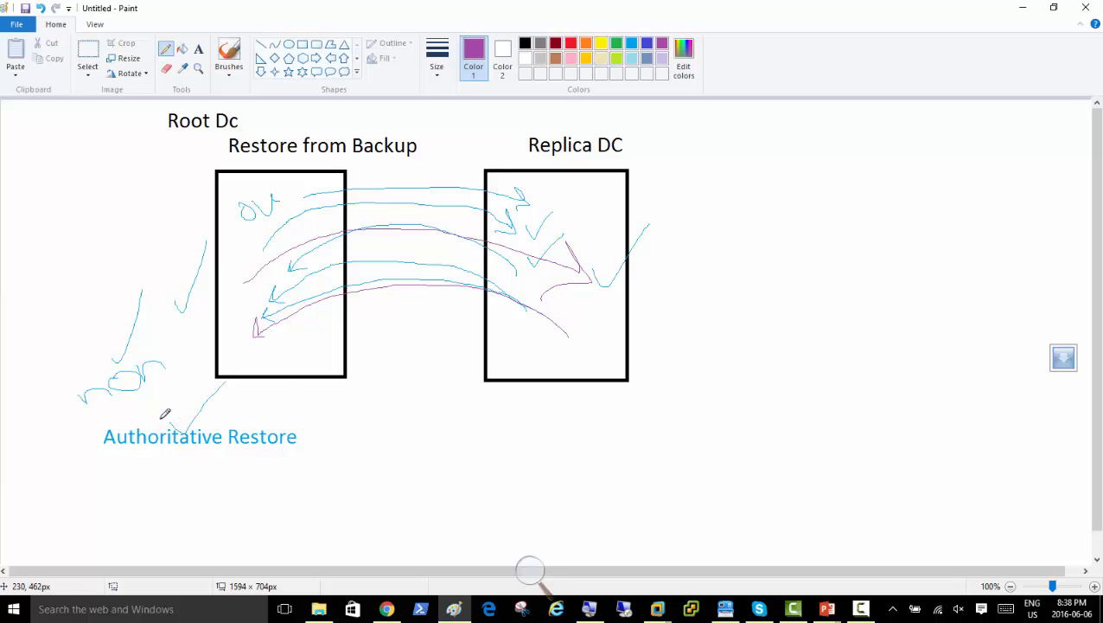
Add purple check marks near Authoritative Restore and Replica DC, then minimize Paint.
{"action": "mouse_move", "coordinate": [165, 414]}
{"action": "left_mouse_down"}
{"action": "mouse_move", "coordinate": [180, 427]}
{"action": "mouse_move", "coordinate": [242, 374]}
{"action": "left_mouse_up"}
{"action": "left_click_drag", "start_coordinate": [590, 350], "coordinate": [690, 296]}
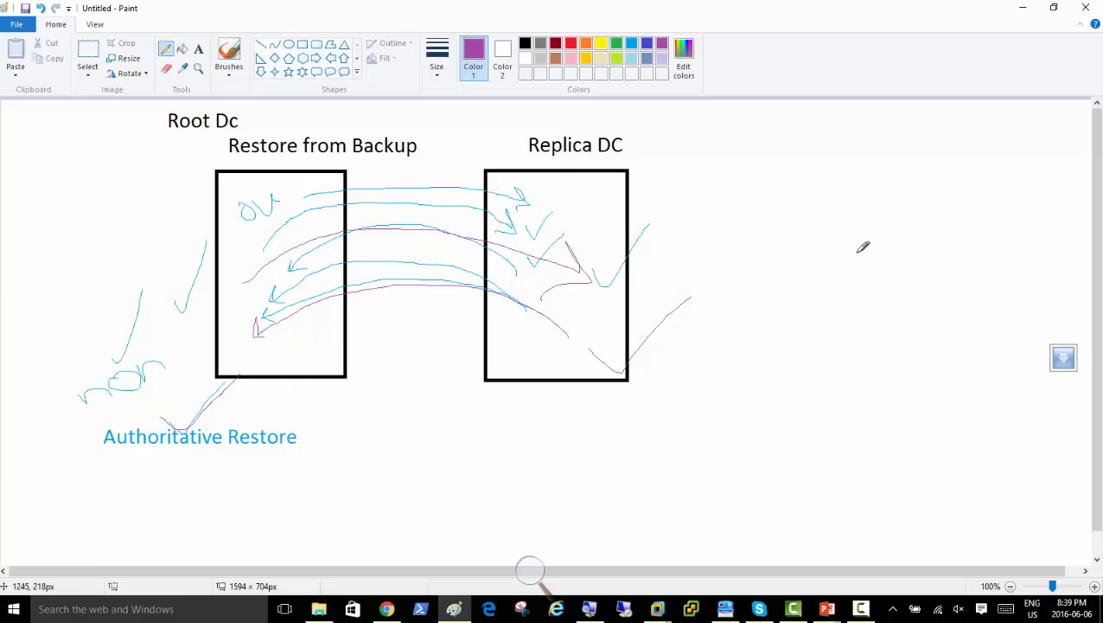
{"action": "left_click", "coordinate": [1023, 9]}
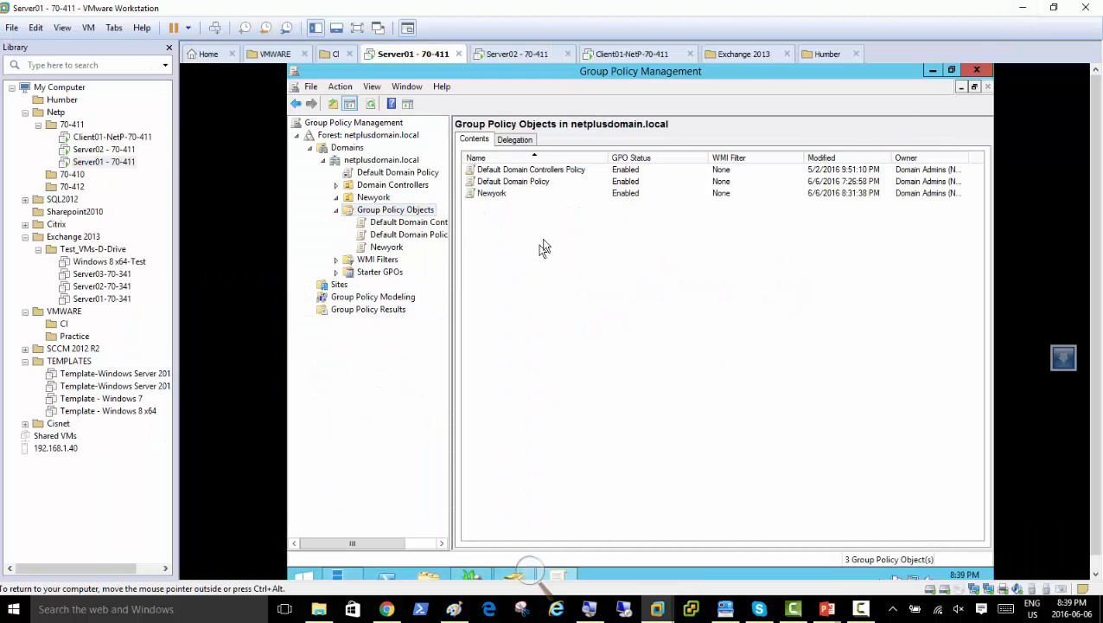
Narrow the VMware Library pane for more VM room, then bring Paint back to the front.
{"action": "left_click_drag", "start_coordinate": [172, 173], "coordinate": [130, 177]}
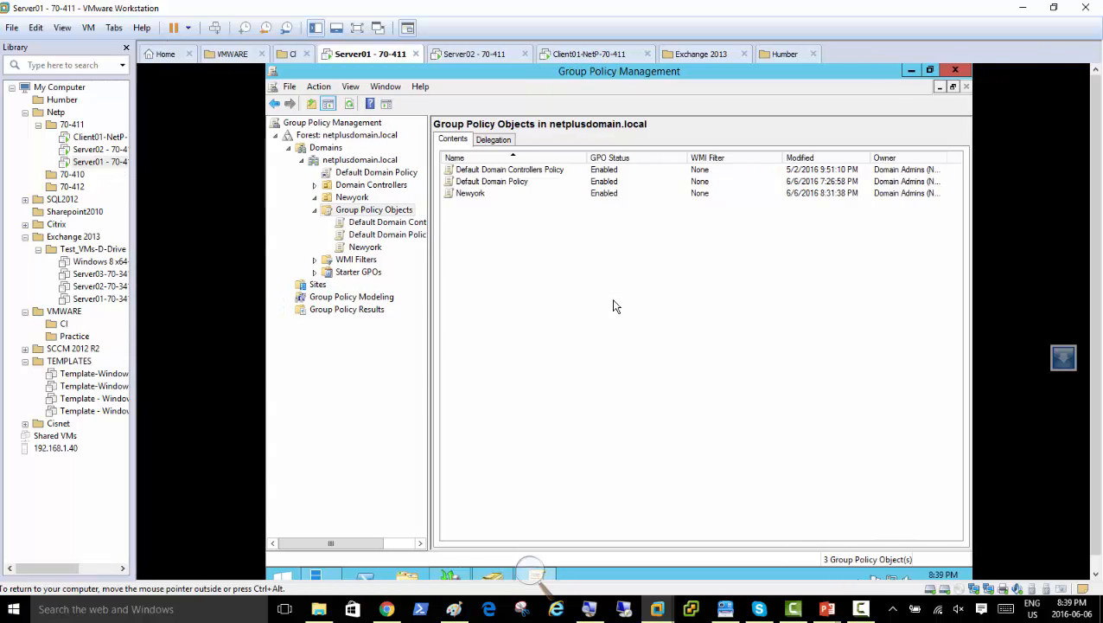
{"action": "left_click", "coordinate": [458, 610]}
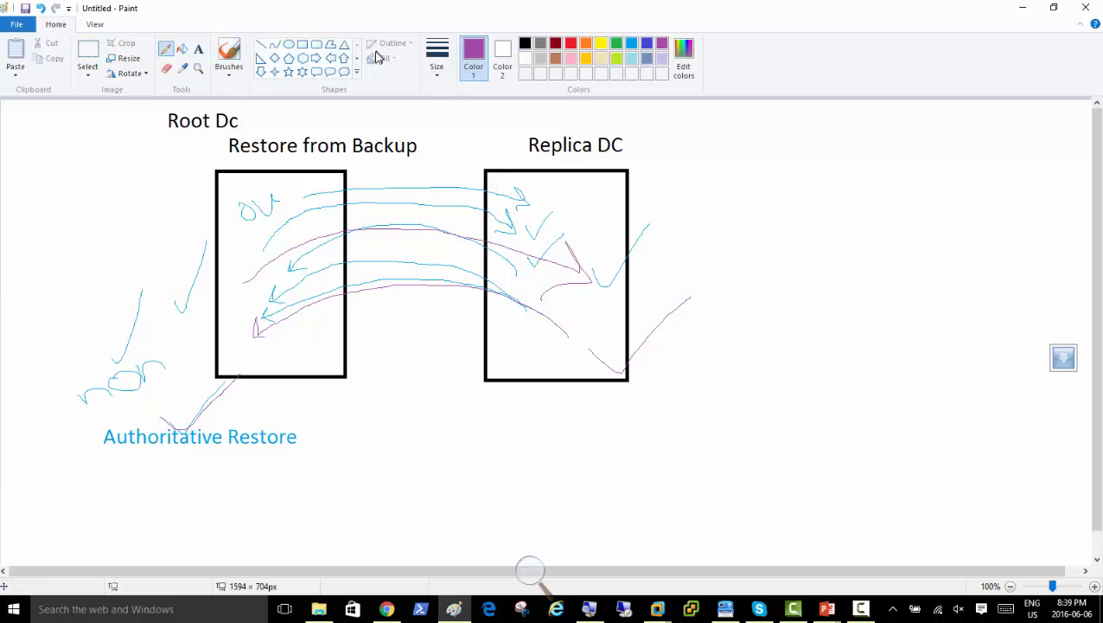
Add a purple 'Restart DC' text label left of the Restore from Backup box.
{"action": "left_click", "coordinate": [199, 49]}
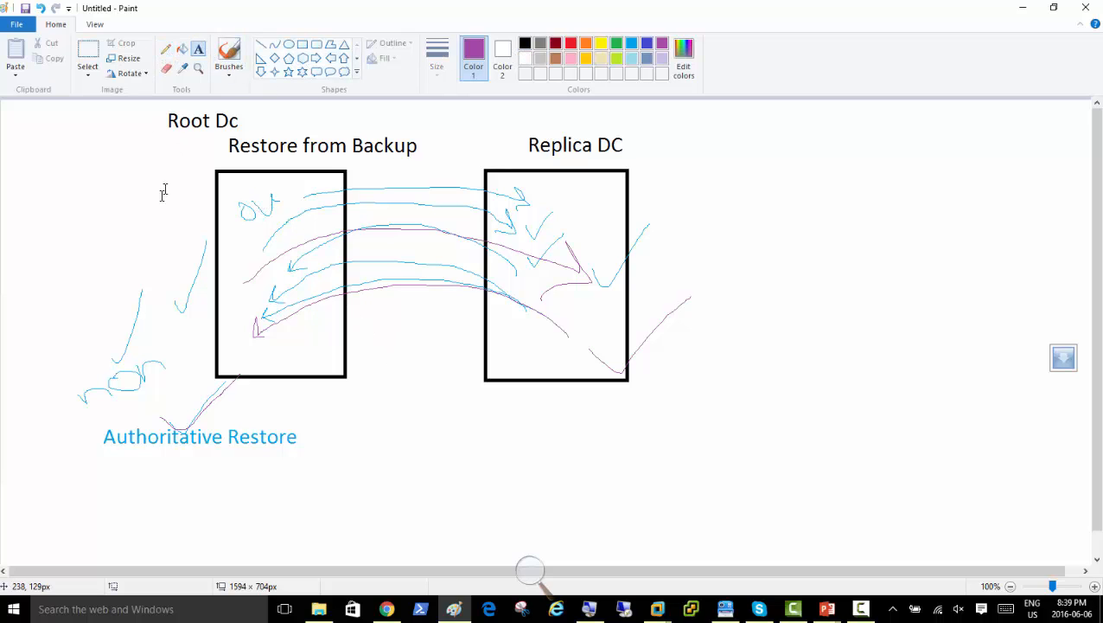
{"action": "left_click", "coordinate": [101, 207]}
{"action": "type", "text": "Restart"}
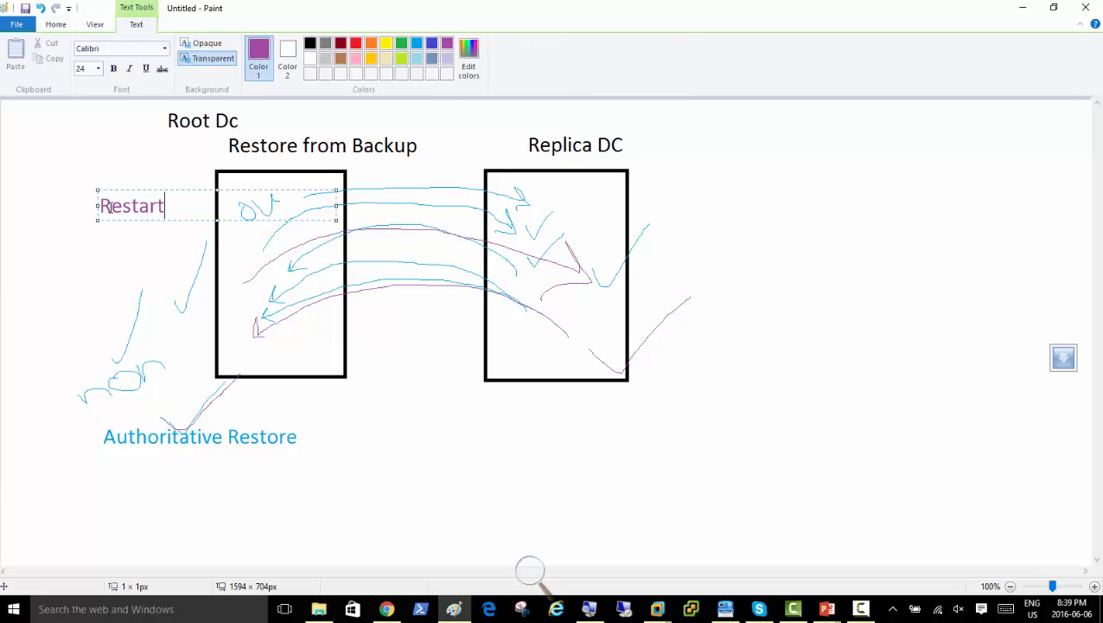
{"action": "type", "text": "-"}
{"action": "key", "text": "BackSpace"}
{"action": "type", "text": "DC"}
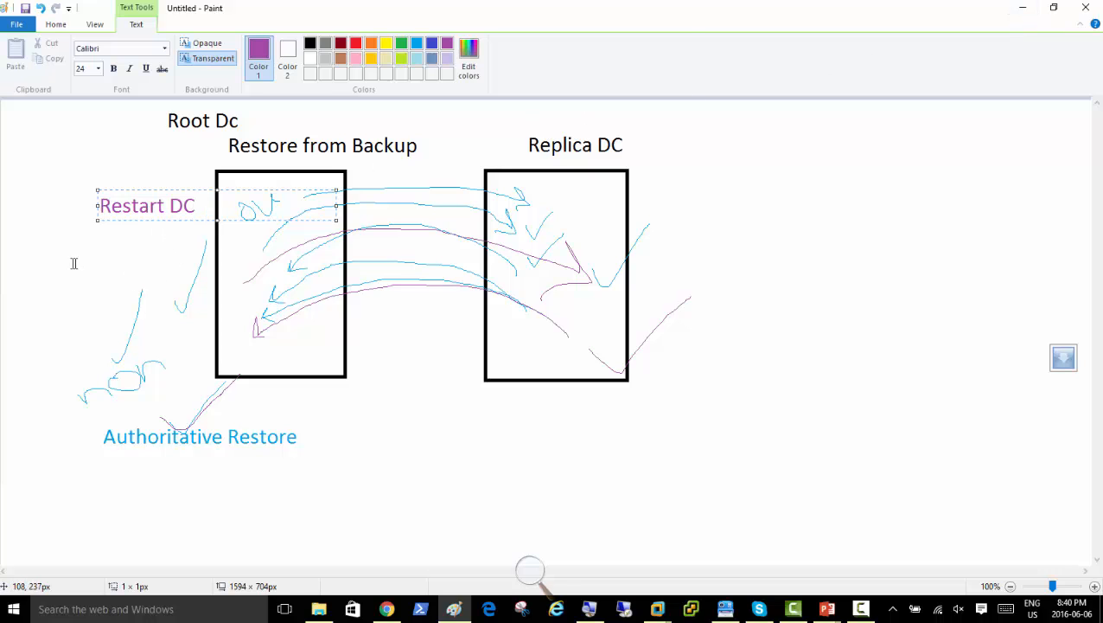
Commit the Restart DC label and add a purple 'AD RecycleBin' label below it at the left.
{"action": "left_click", "coordinate": [20, 285]}
{"action": "left_click", "coordinate": [22, 284]}
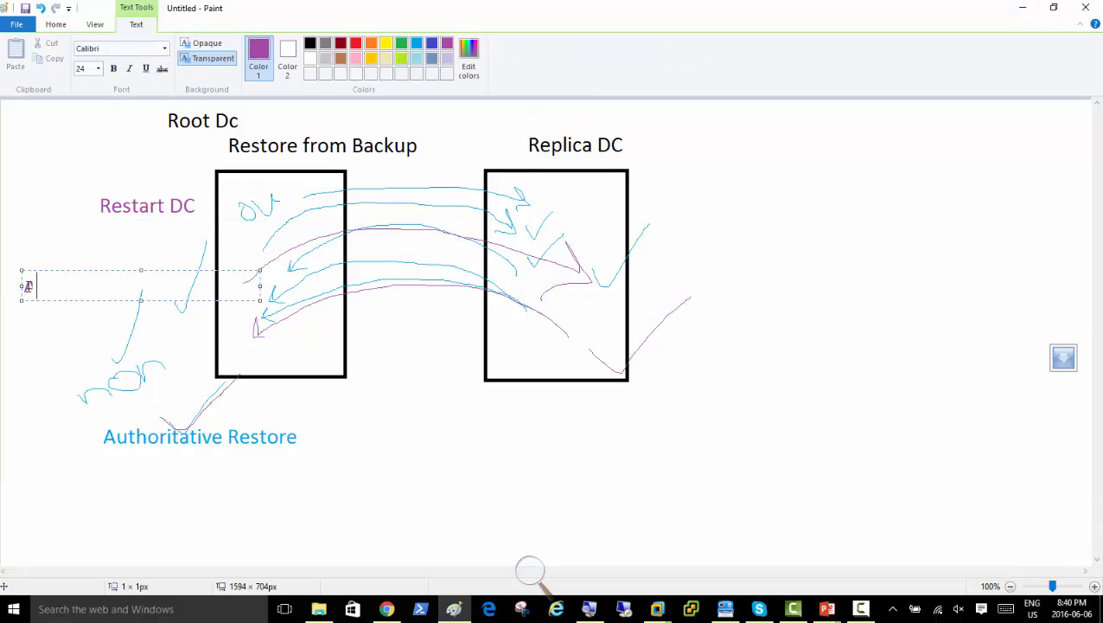
{"action": "type", "text": "AD Recycl"}
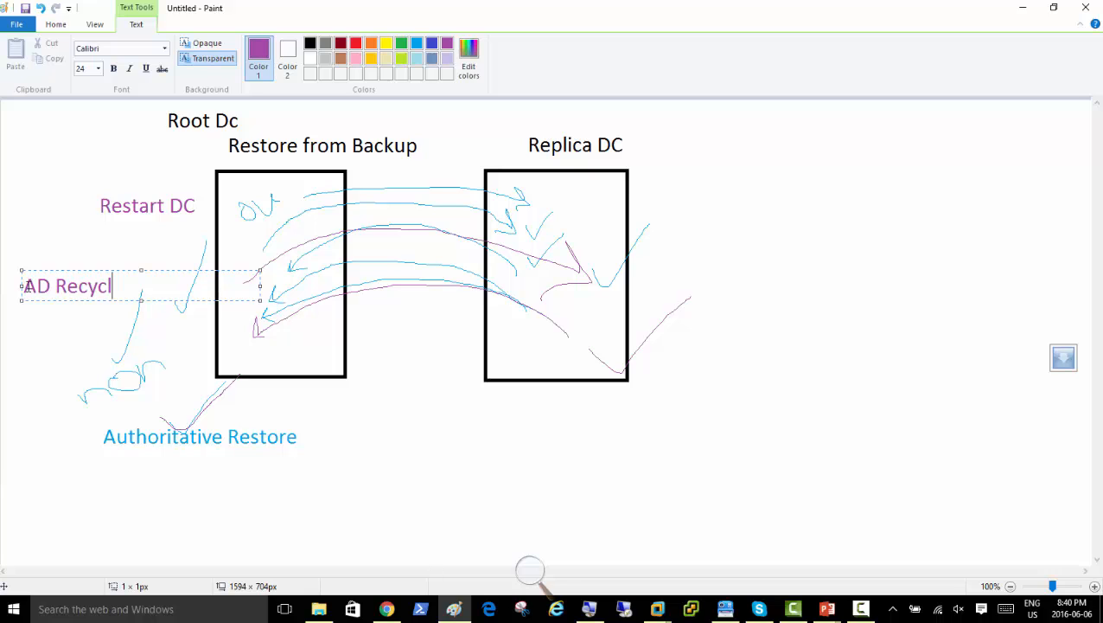
{"action": "type", "text": "eBin"}
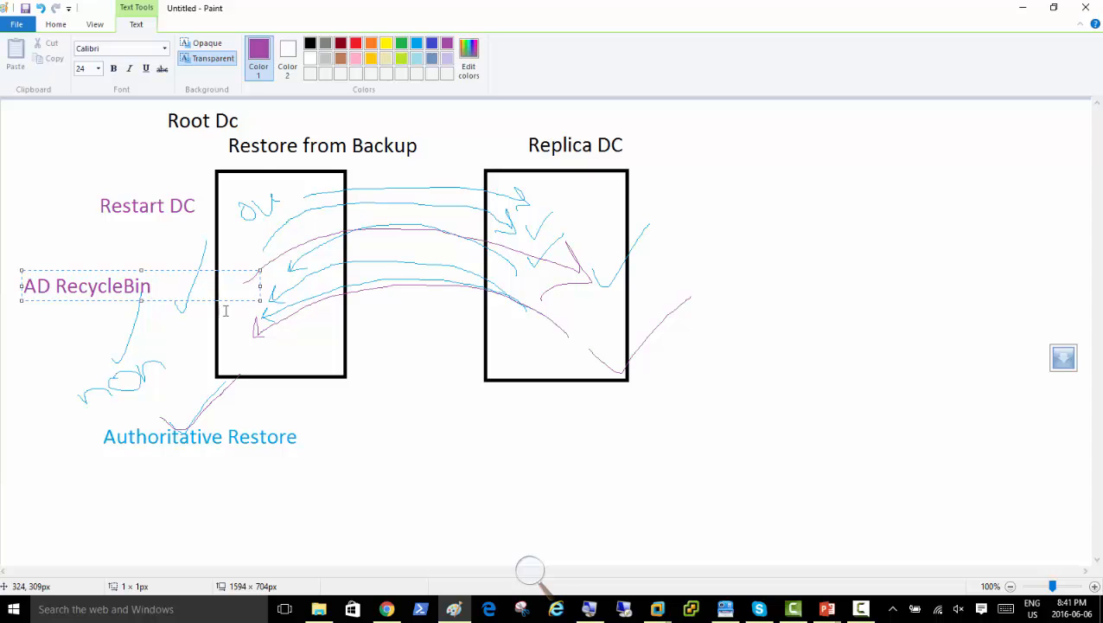
{"action": "left_click", "coordinate": [684, 139]}
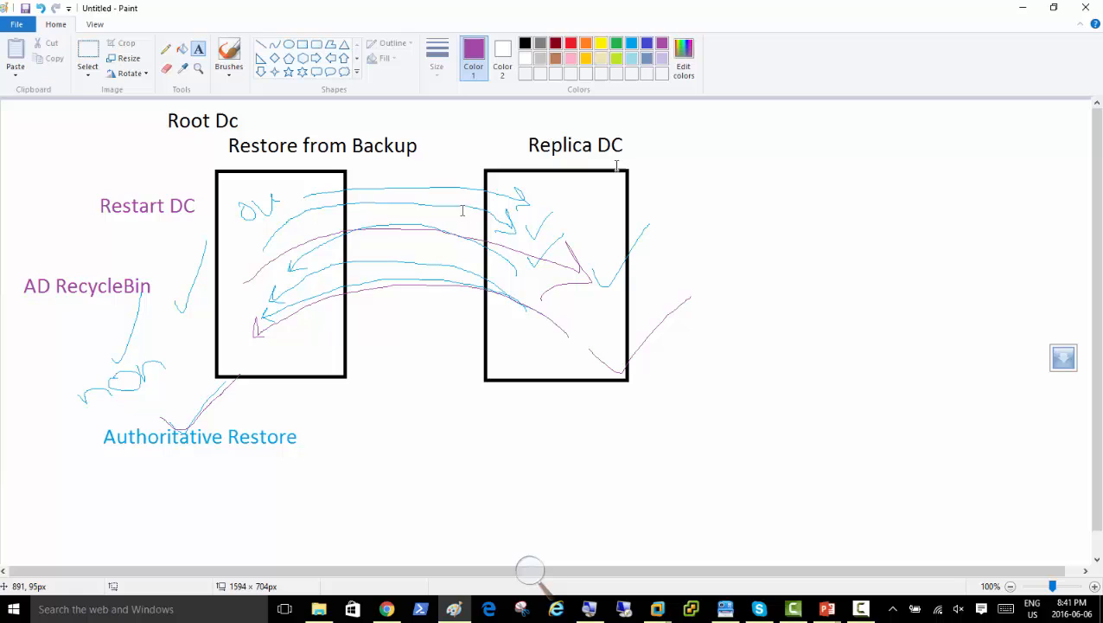
Write light-blue notes '120 days it retains deleted Objects' and 'After 120 days we have to recover from backup'.
{"action": "left_click", "coordinate": [631, 45]}
{"action": "left_click", "coordinate": [15, 315]}
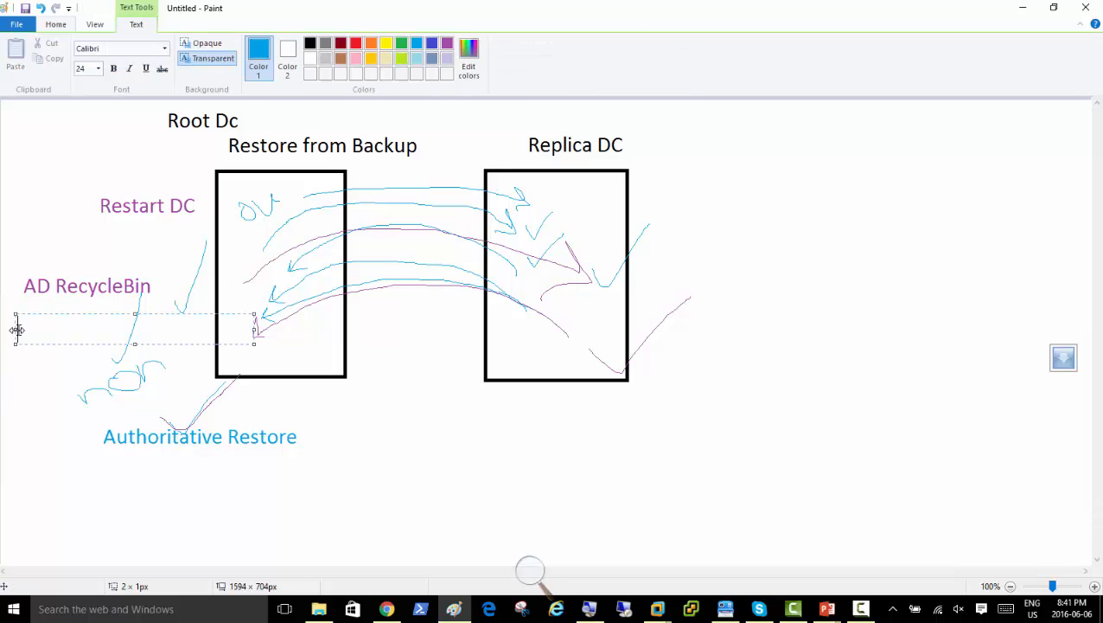
{"action": "type", "text": "120 days"}
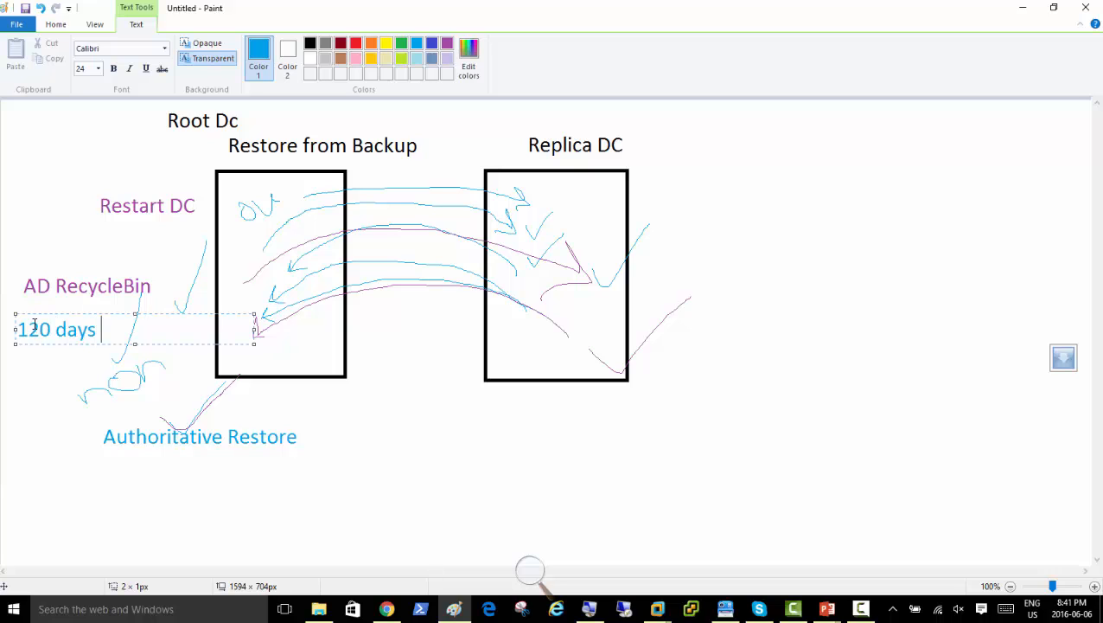
{"action": "type", "text": " it retains de"}
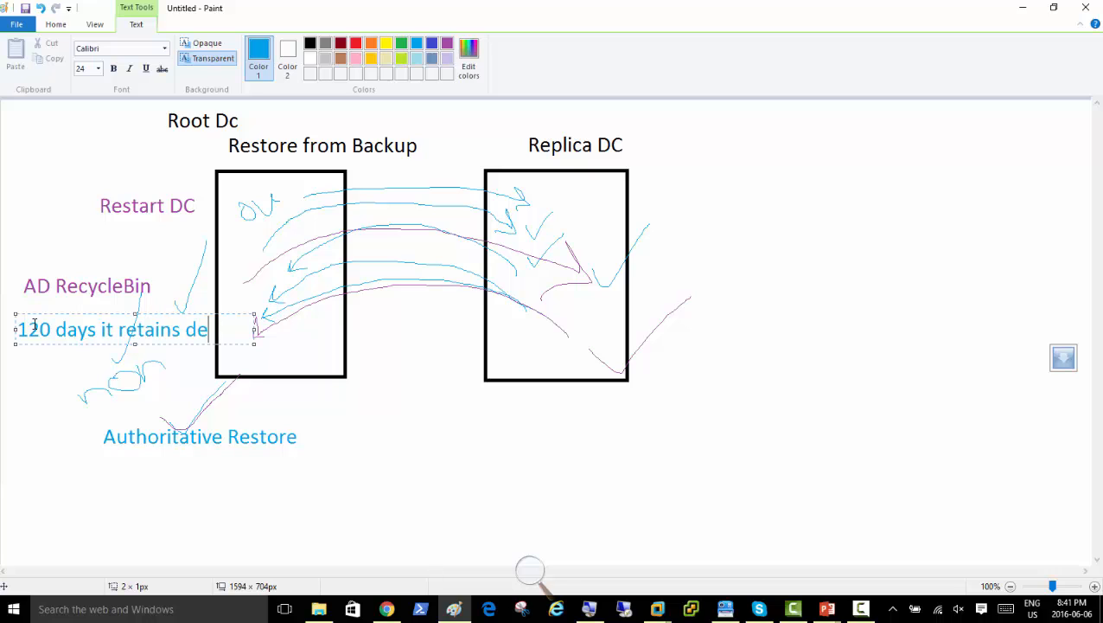
{"action": "type", "text": "leted Objects"}
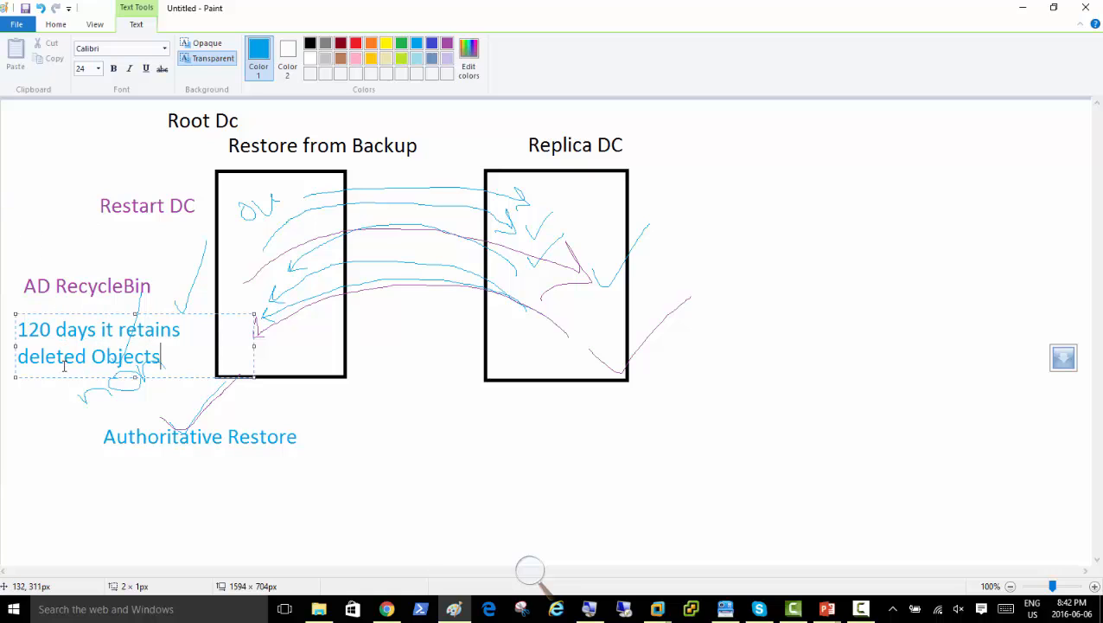
{"action": "key", "text": "Return"}
{"action": "key", "text": "Return"}
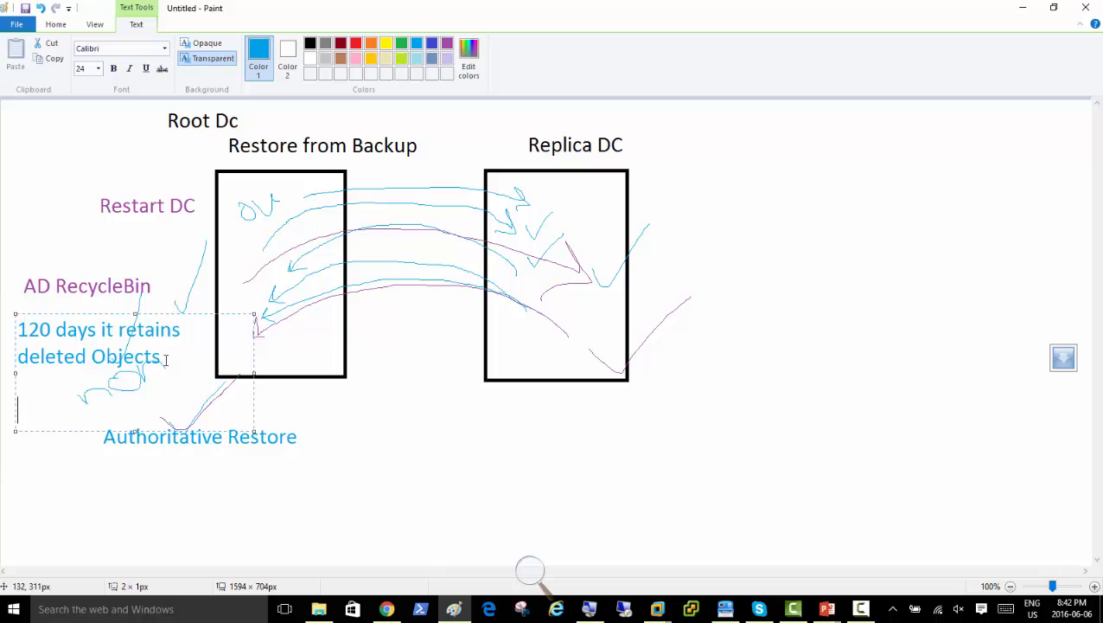
{"action": "type", "text": "After 120 days we"}
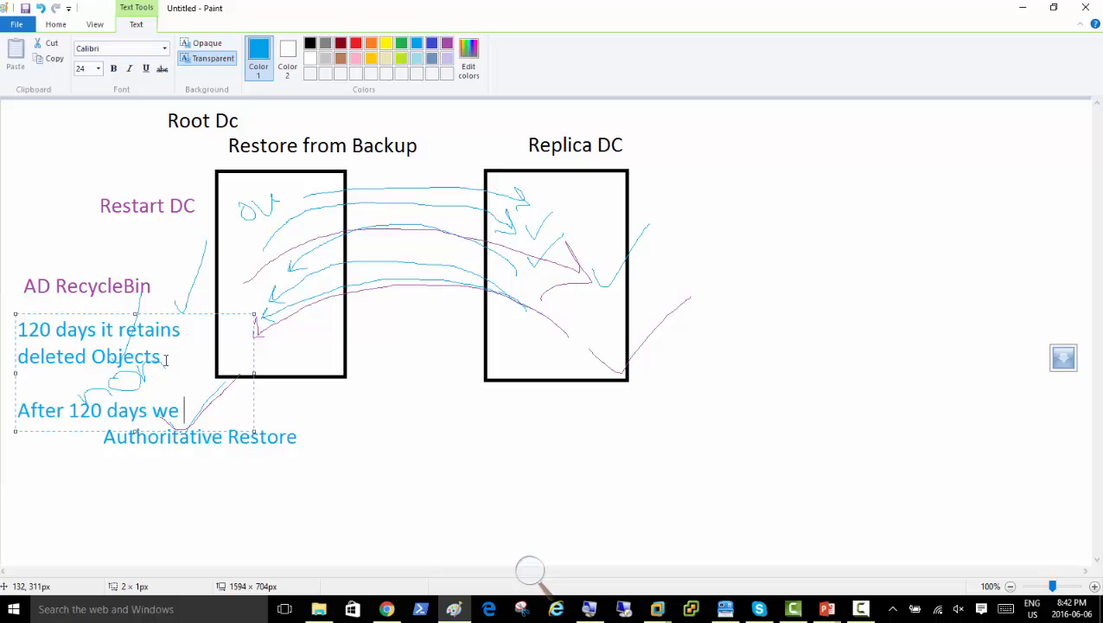
{"action": "type", "text": " have to recover"}
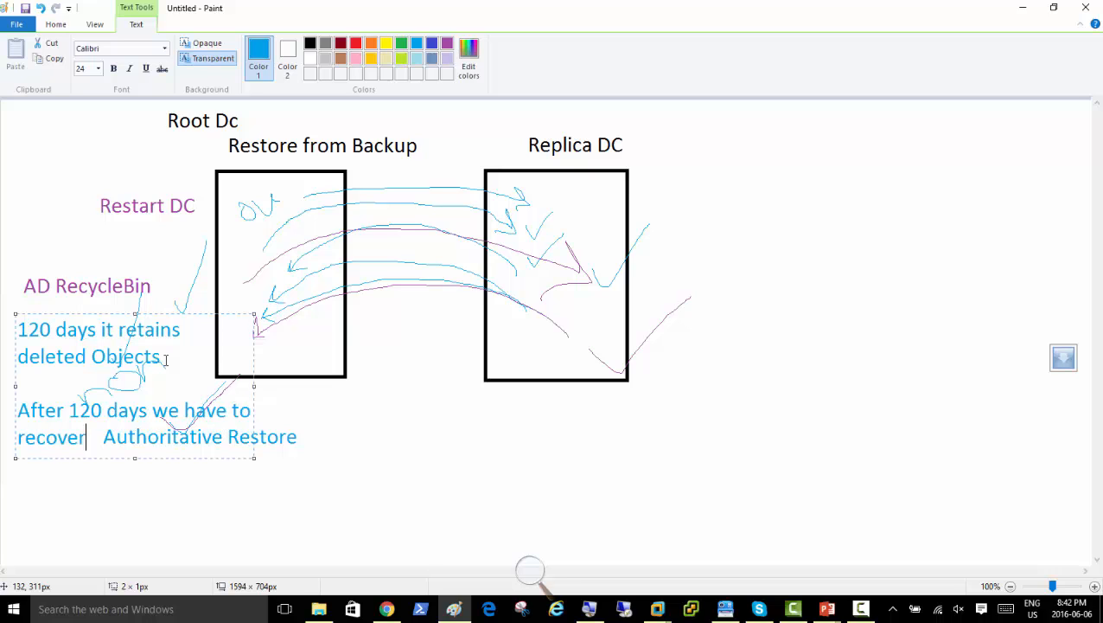
{"action": "type", "text": " from backup"}
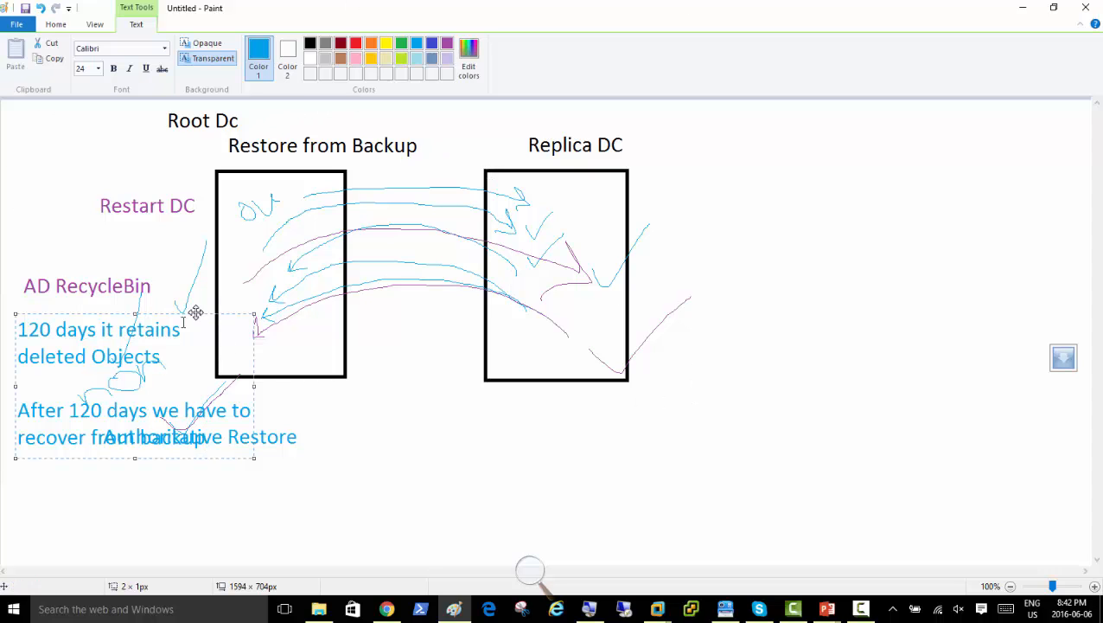
Widen the blue note's text box until each sentence sits on a single line.
{"action": "left_click_drag", "start_coordinate": [254, 385], "coordinate": [428, 402]}
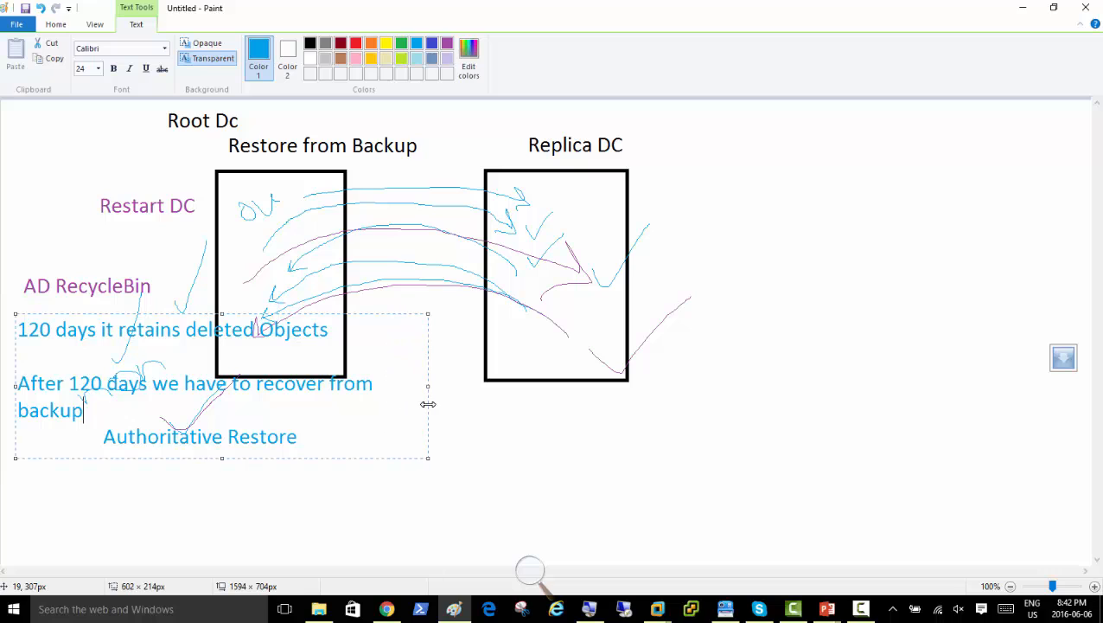
{"action": "left_click", "coordinate": [114, 412]}
{"action": "left_click_drag", "start_coordinate": [429, 387], "coordinate": [454, 387]}
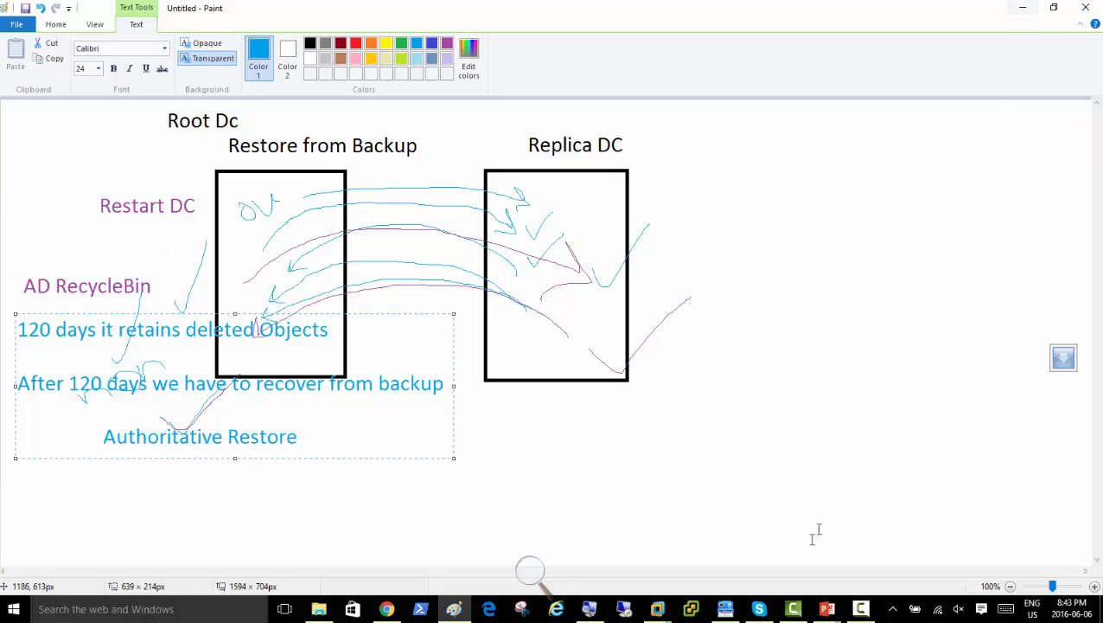
Switch to the Server01 VM and magnify its screen to 200%, hiding the Magnifier window.
{"action": "left_click", "coordinate": [657, 609]}
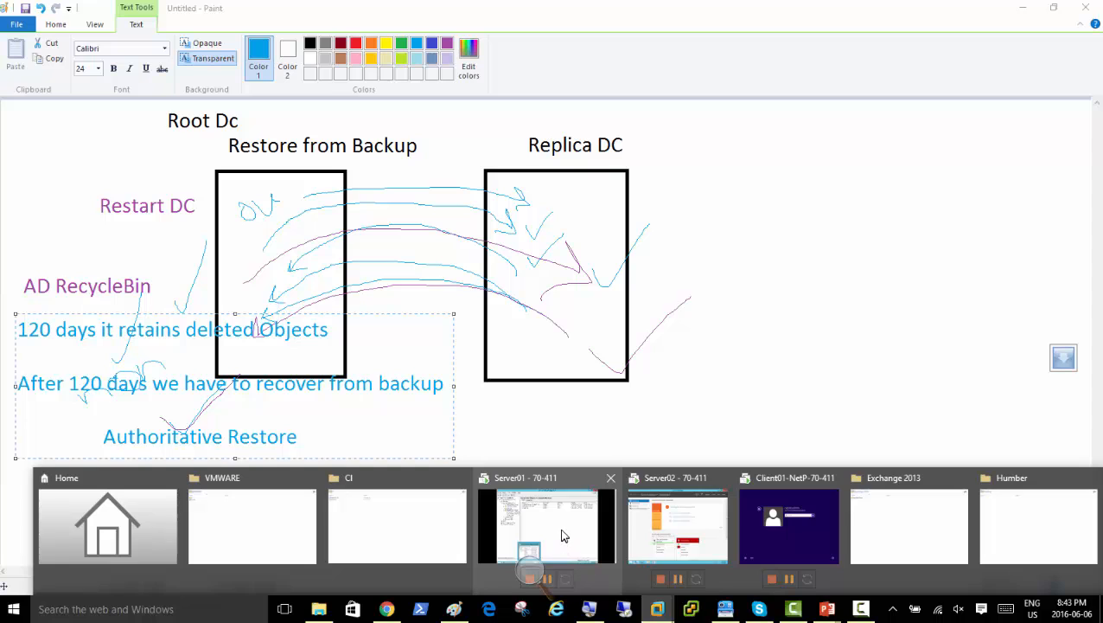
{"action": "left_click", "coordinate": [559, 528]}
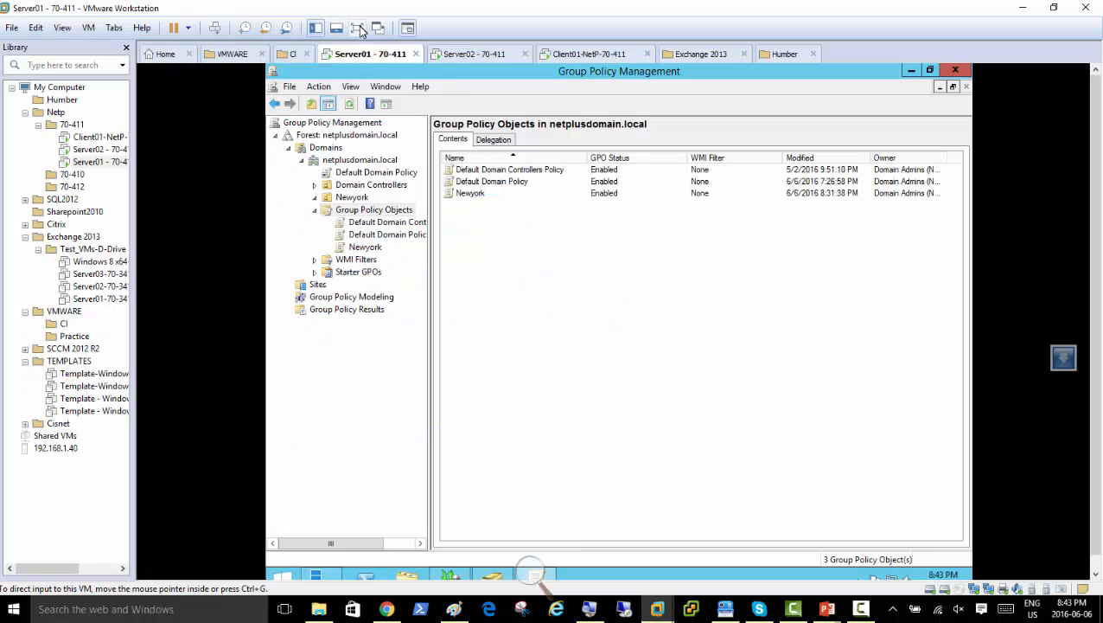
{"action": "mouse_move", "coordinate": [491, 574]}
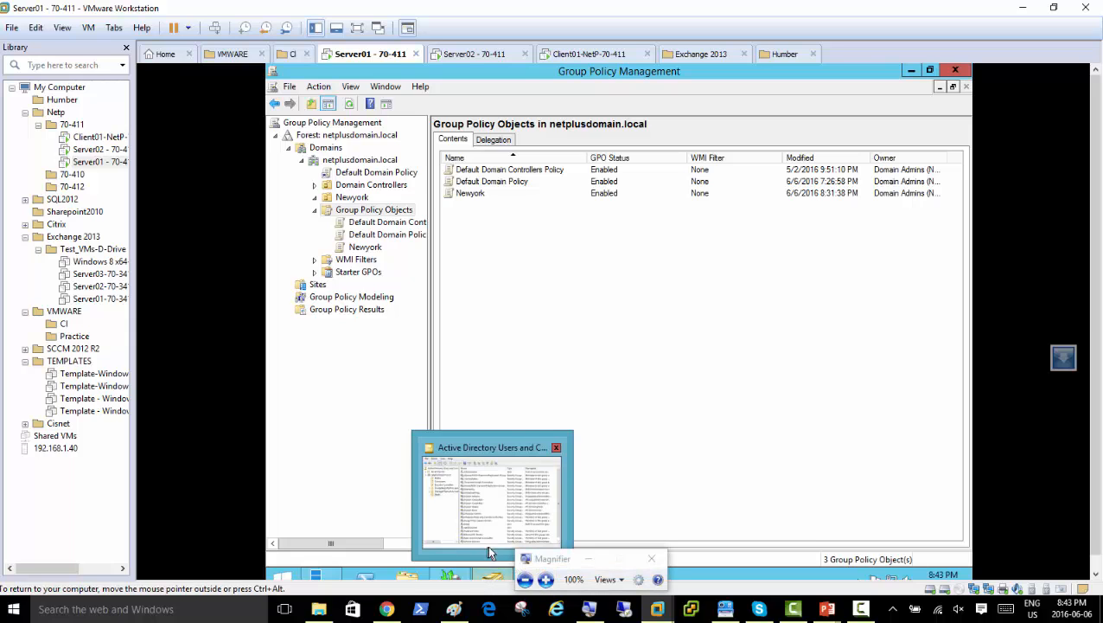
{"action": "left_click", "coordinate": [546, 580]}
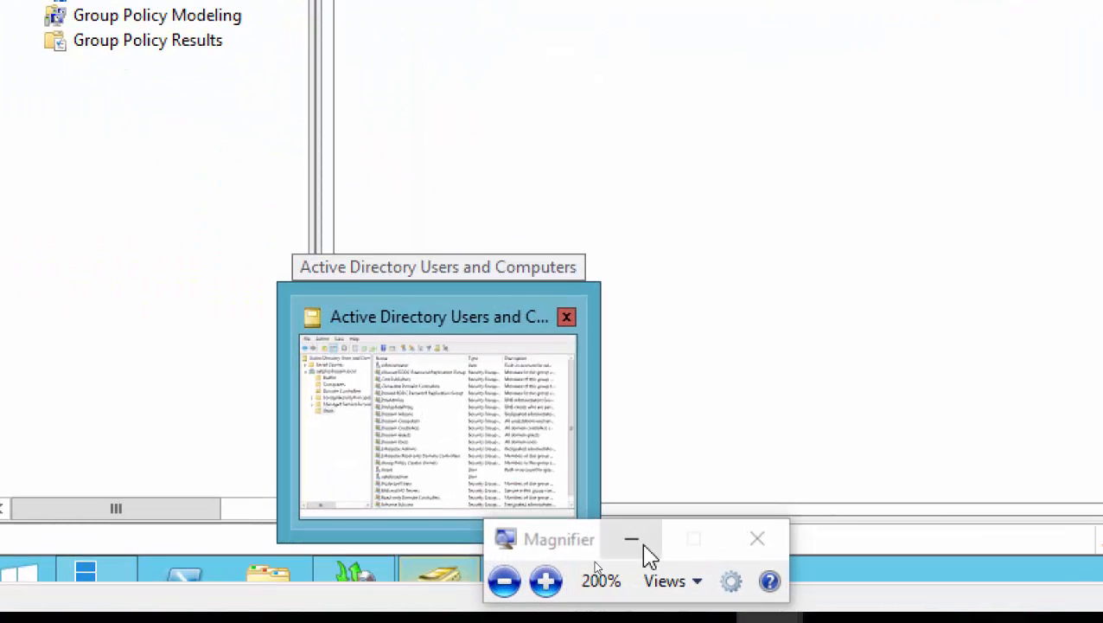
{"action": "left_click", "coordinate": [643, 544]}
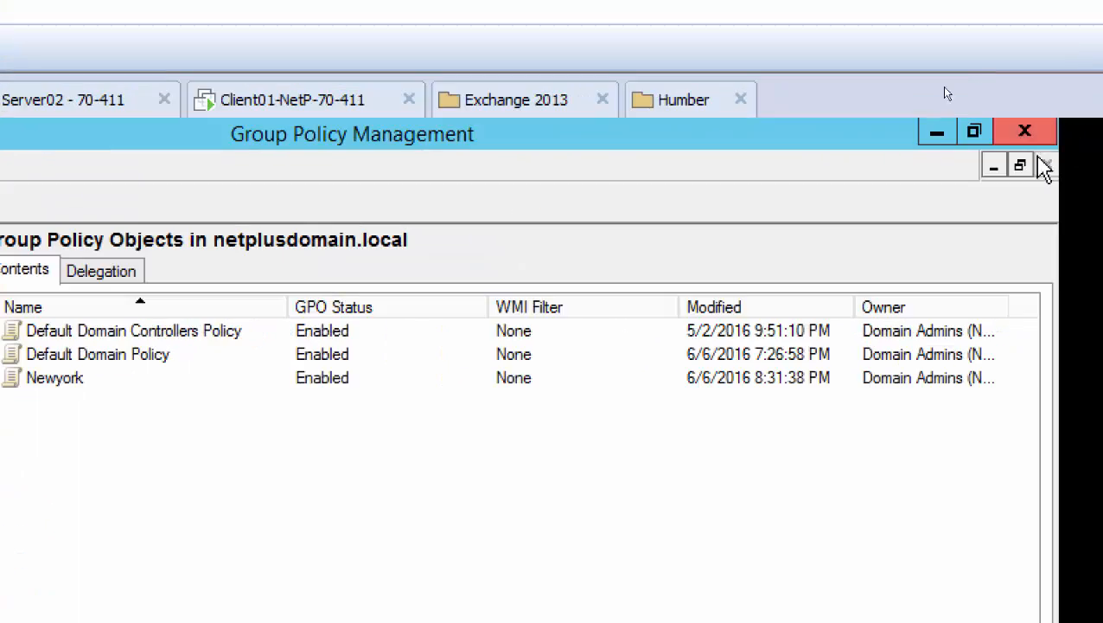
Minimize Group Policy Management and Windows Server Backup, then launch Active Directory Administrative Center from Server Manager Tools.
{"action": "left_click", "coordinate": [935, 133]}
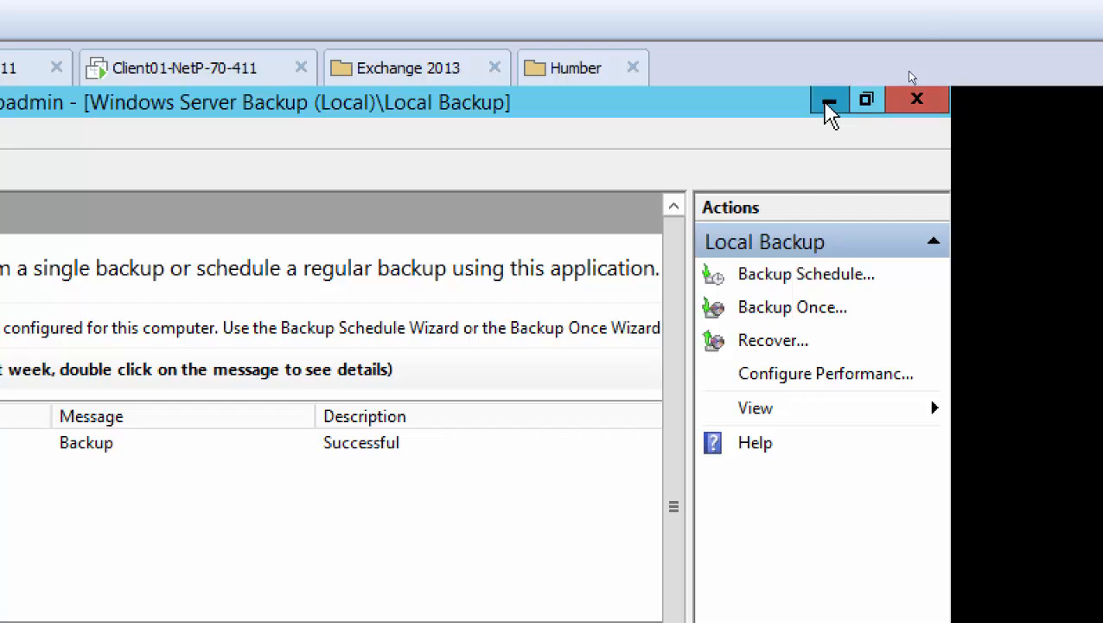
{"action": "left_click", "coordinate": [826, 105]}
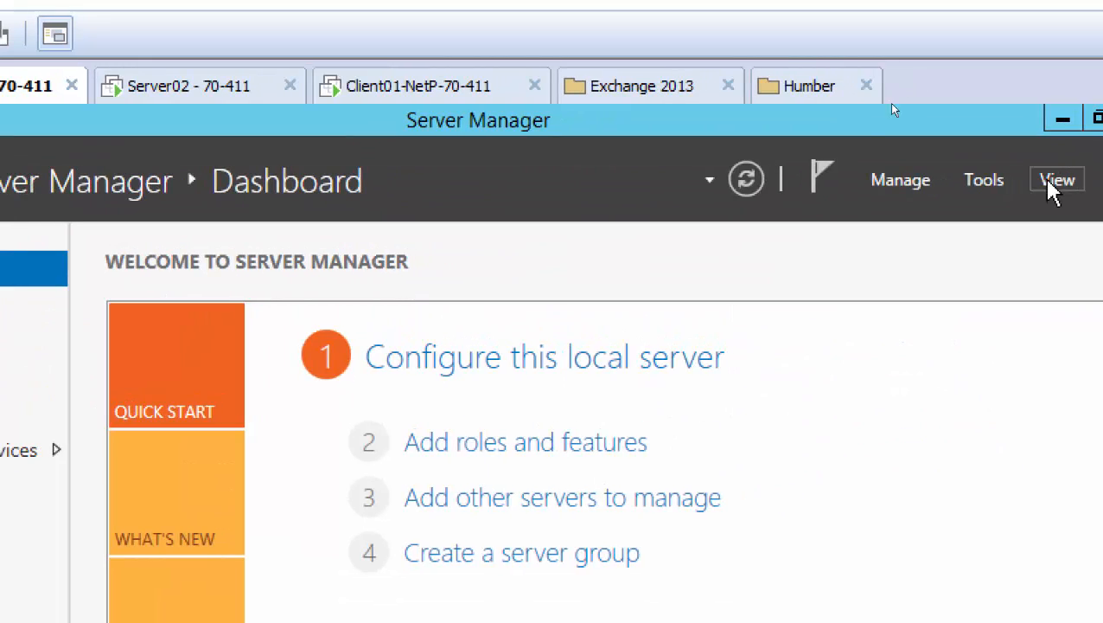
{"action": "left_click", "coordinate": [977, 186]}
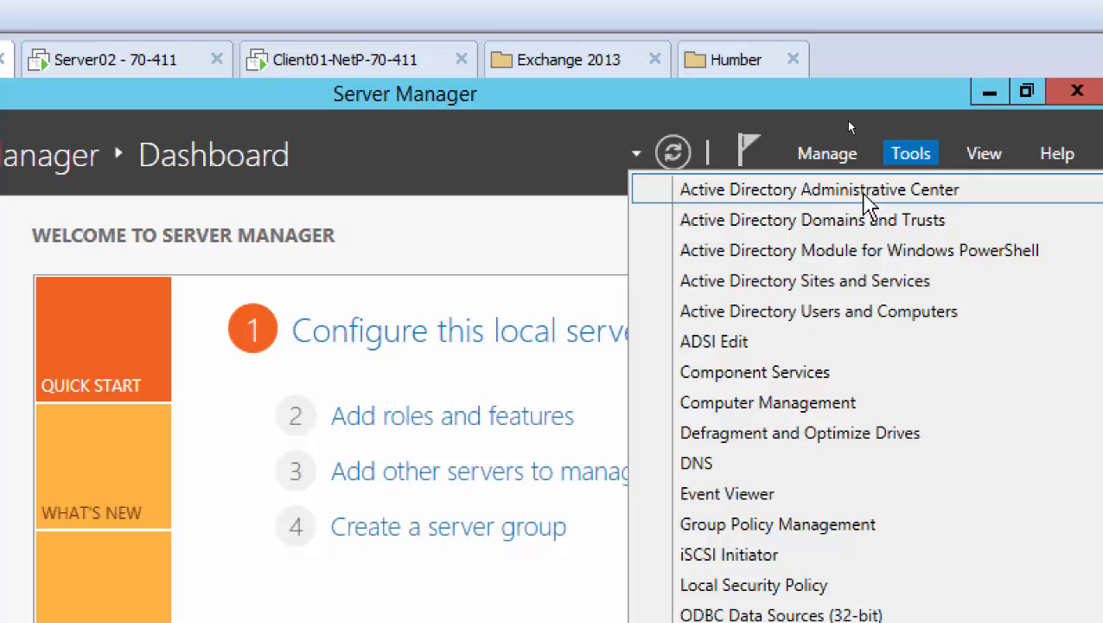
{"action": "left_click", "coordinate": [864, 192]}
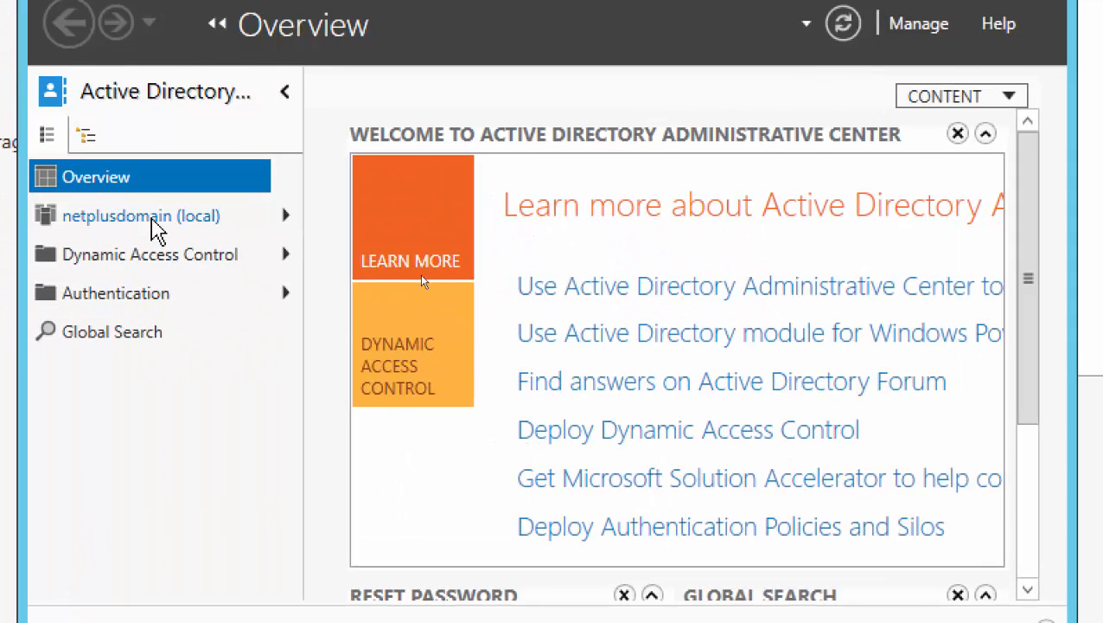
Show the netplusdomain (local) containers and maximize the Administrative Center window.
{"action": "mouse_move", "coordinate": [145, 223]}
{"action": "left_click", "coordinate": [113, 219]}
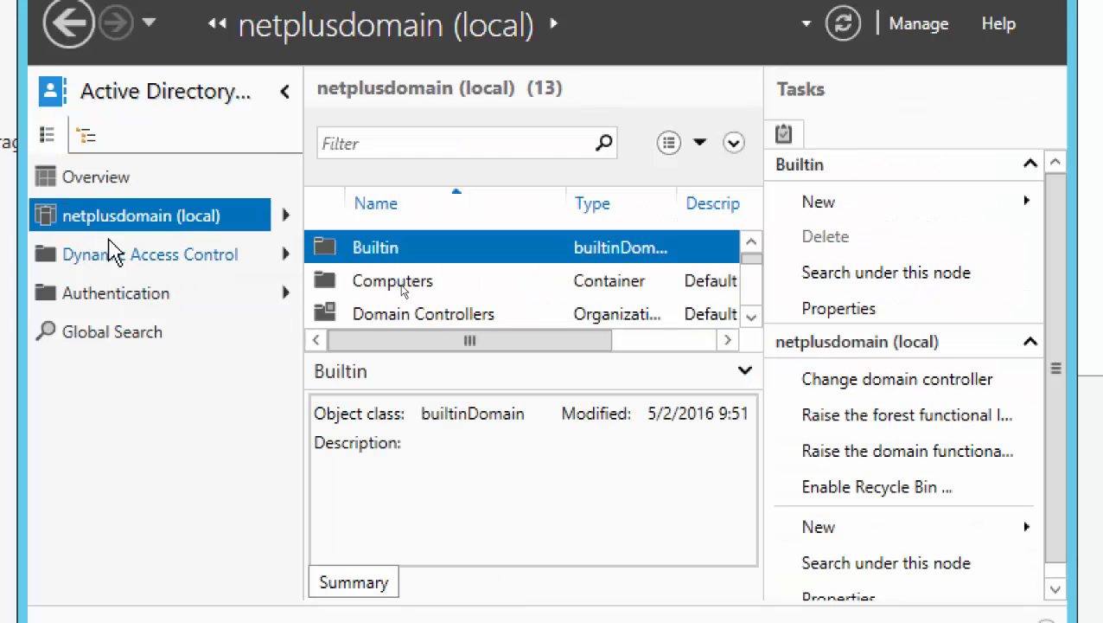
{"action": "mouse_move", "coordinate": [137, 241]}
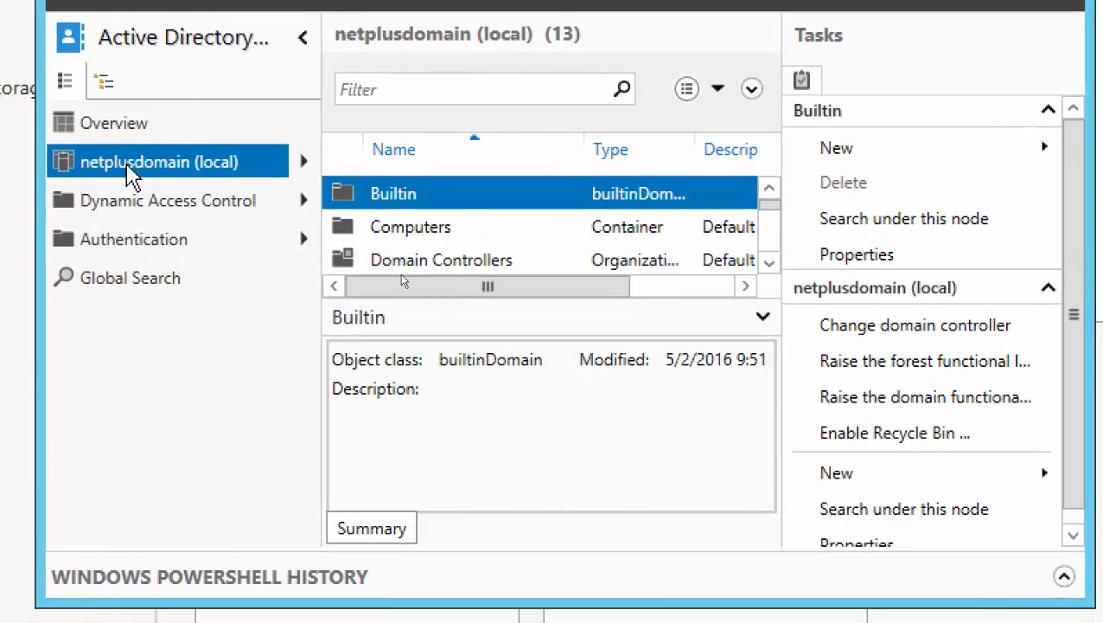
{"action": "mouse_move", "coordinate": [137, 226]}
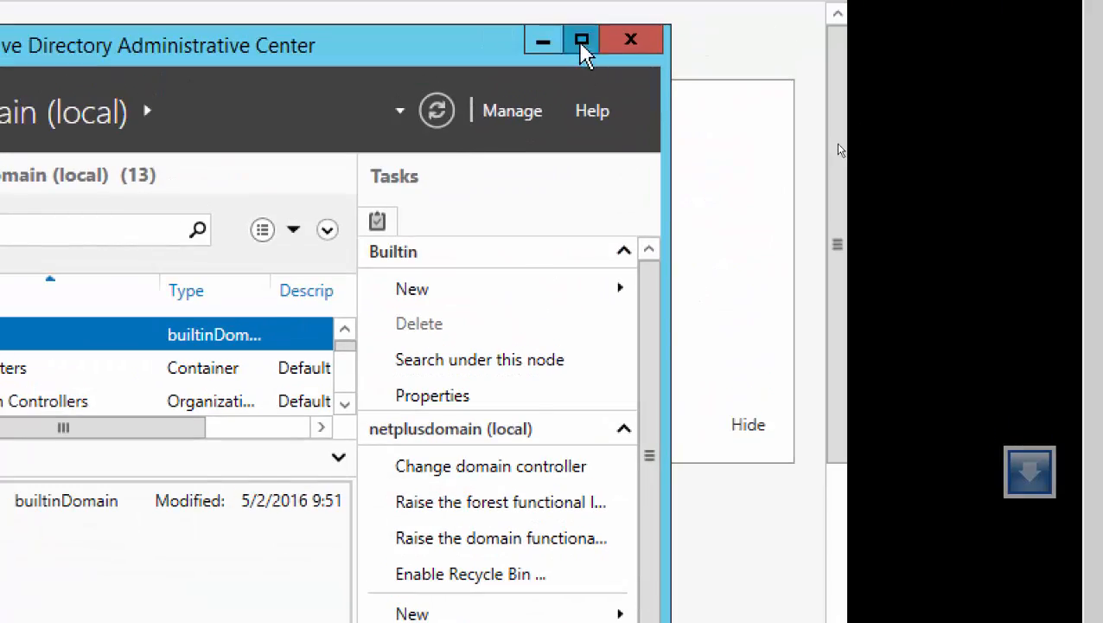
{"action": "left_click", "coordinate": [582, 39]}
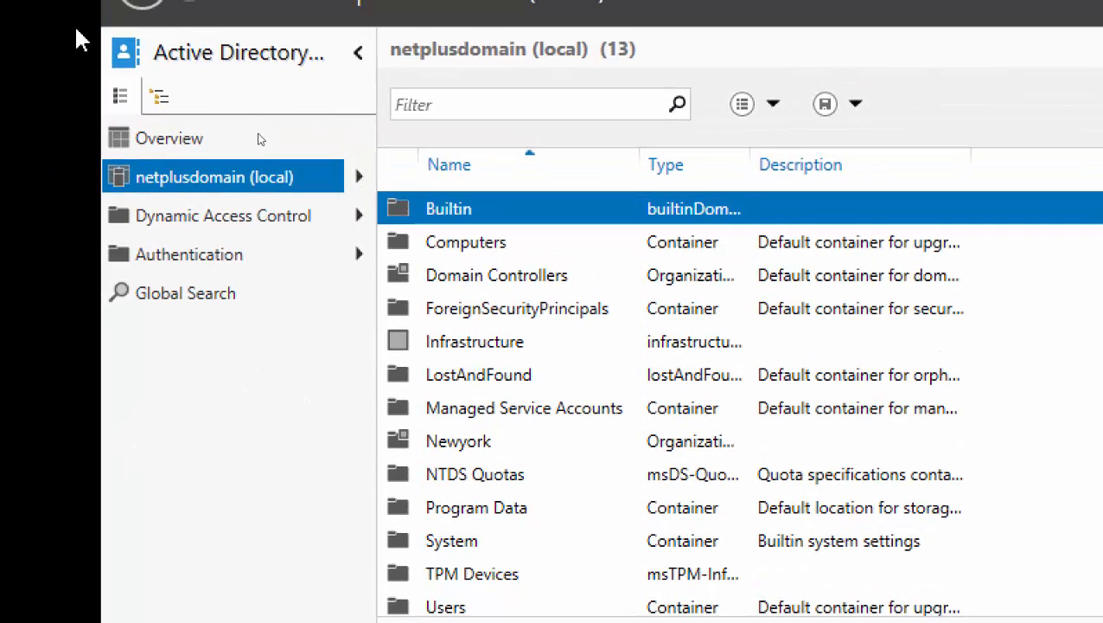
{"action": "mouse_move", "coordinate": [215, 185]}
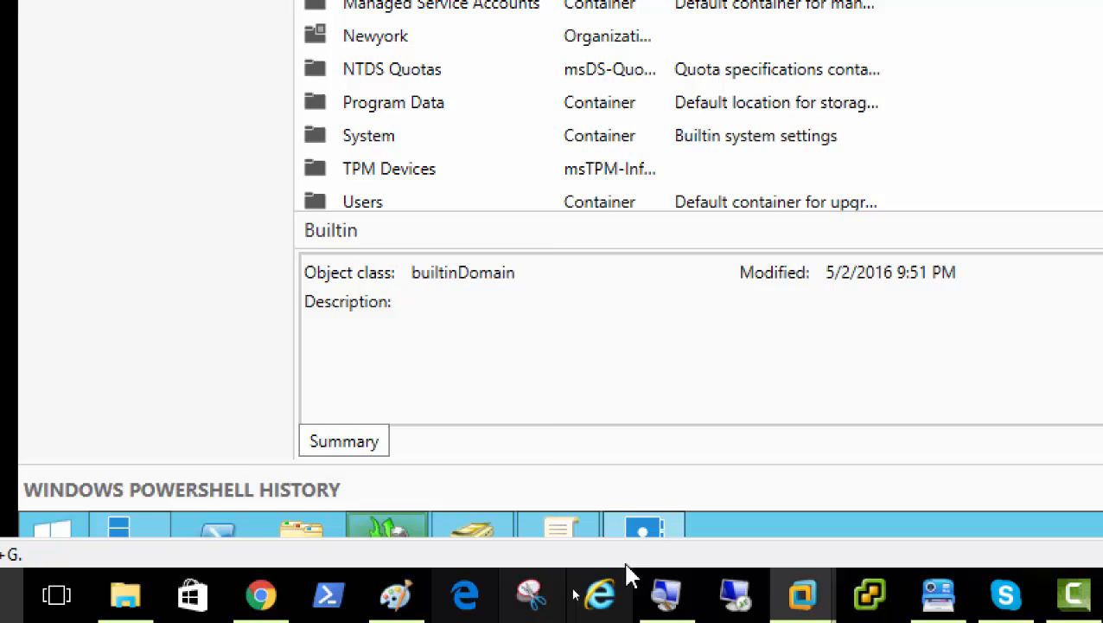
Launch Active Directory Users and Computers from Server Manager and select netplusdomain.local.
{"action": "left_click", "coordinate": [113, 547]}
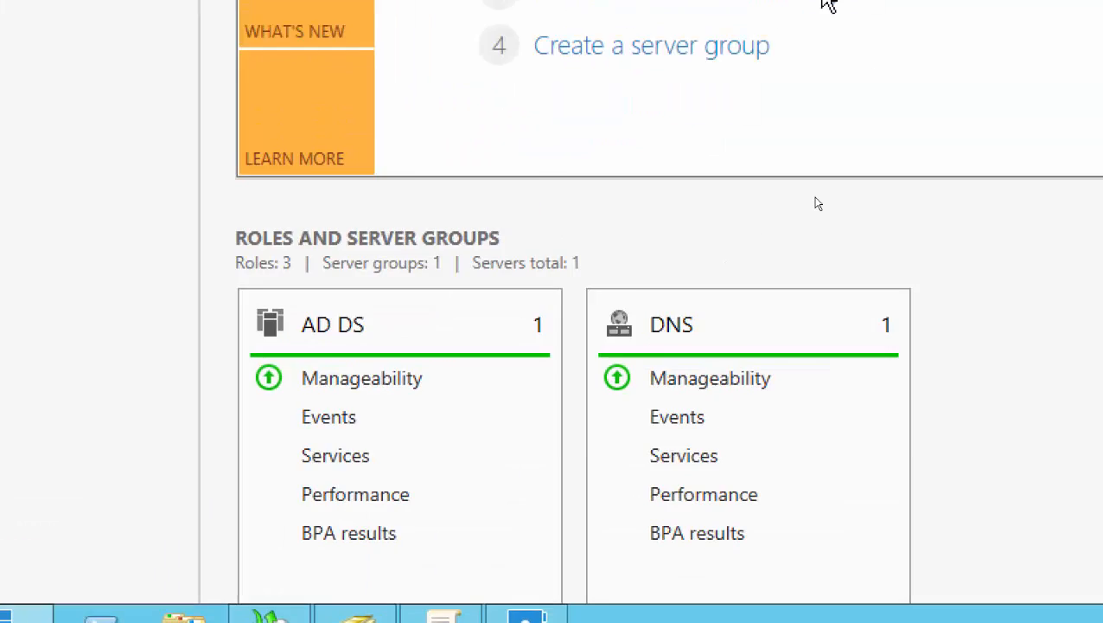
{"action": "left_click", "coordinate": [654, 93]}
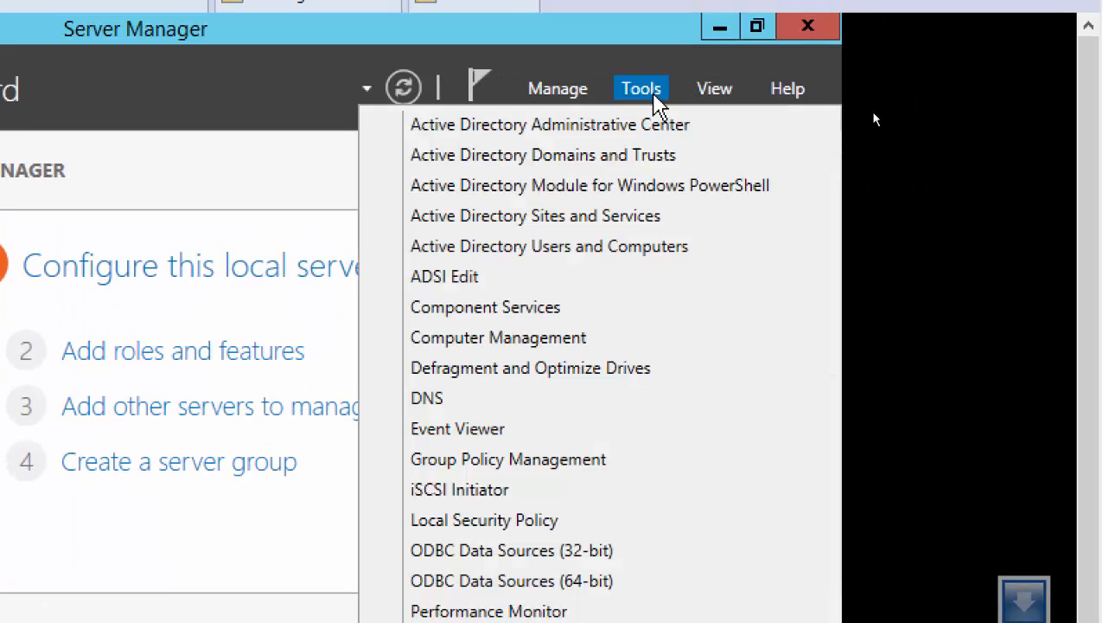
{"action": "left_click", "coordinate": [601, 248]}
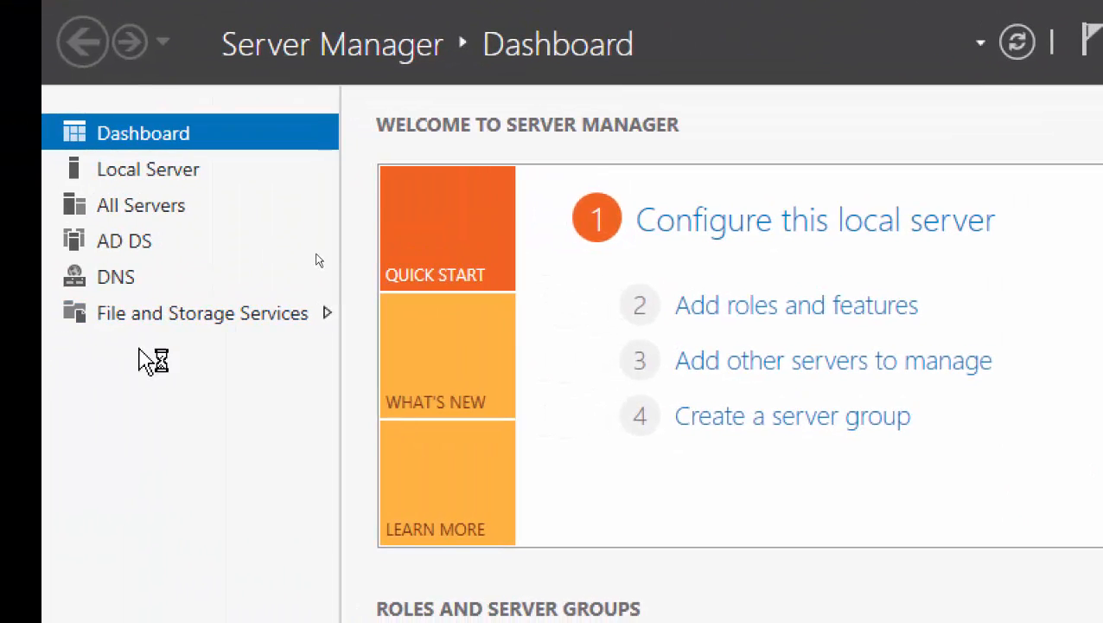
{"action": "left_click", "coordinate": [307, 269]}
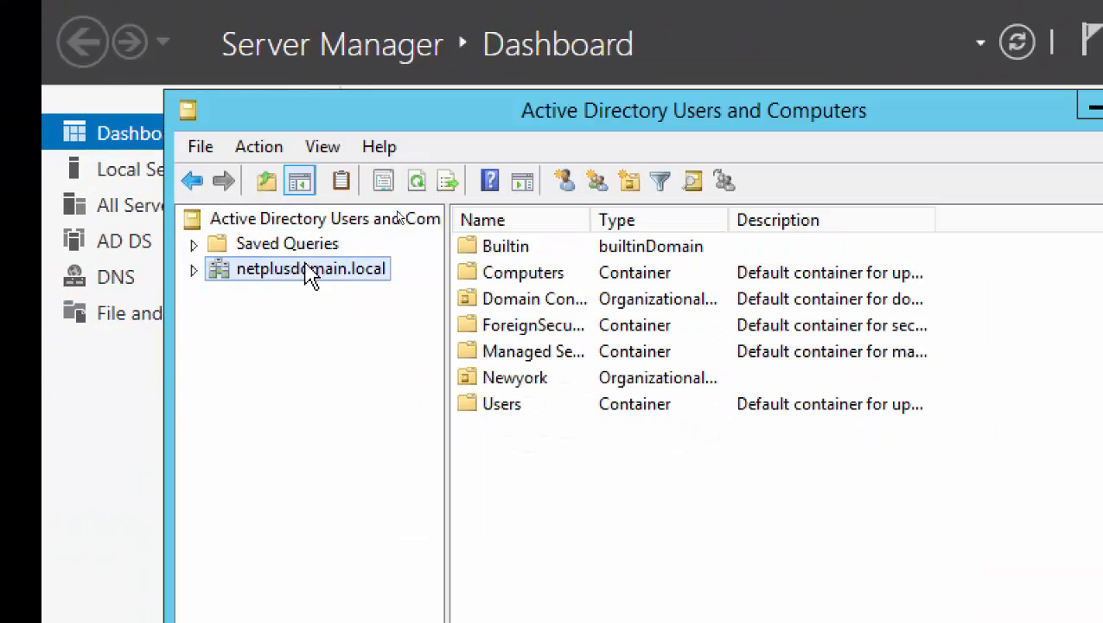
Attempt a new 'Newyork' OU, cancel on the duplicate-name error, and open the existing empty Newyork OU.
{"action": "right_click", "coordinate": [312, 268]}
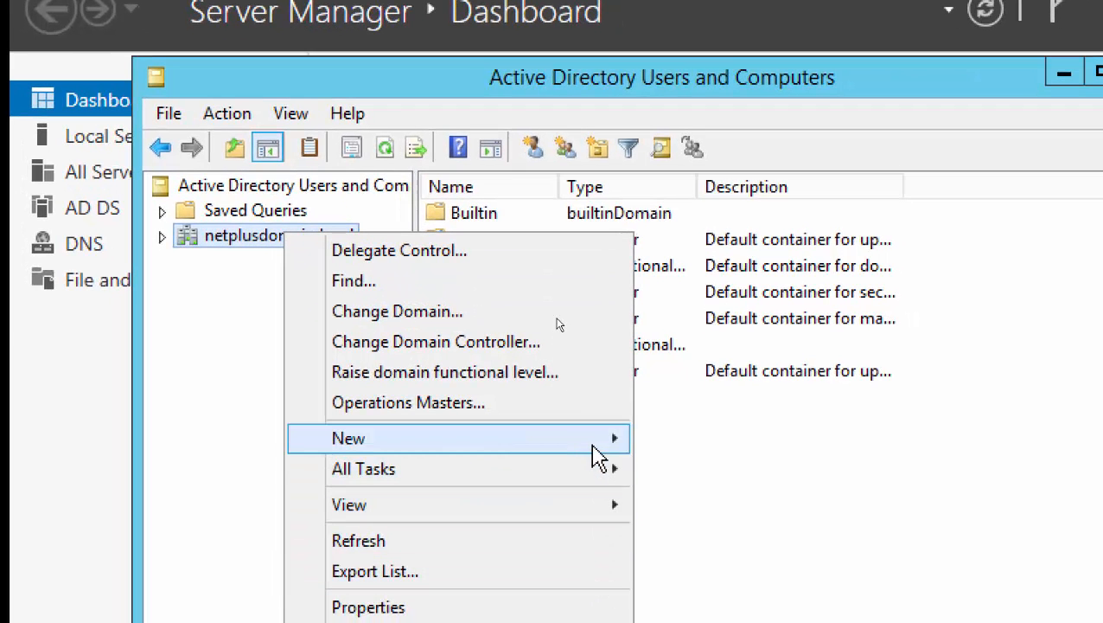
{"action": "mouse_move", "coordinate": [627, 478]}
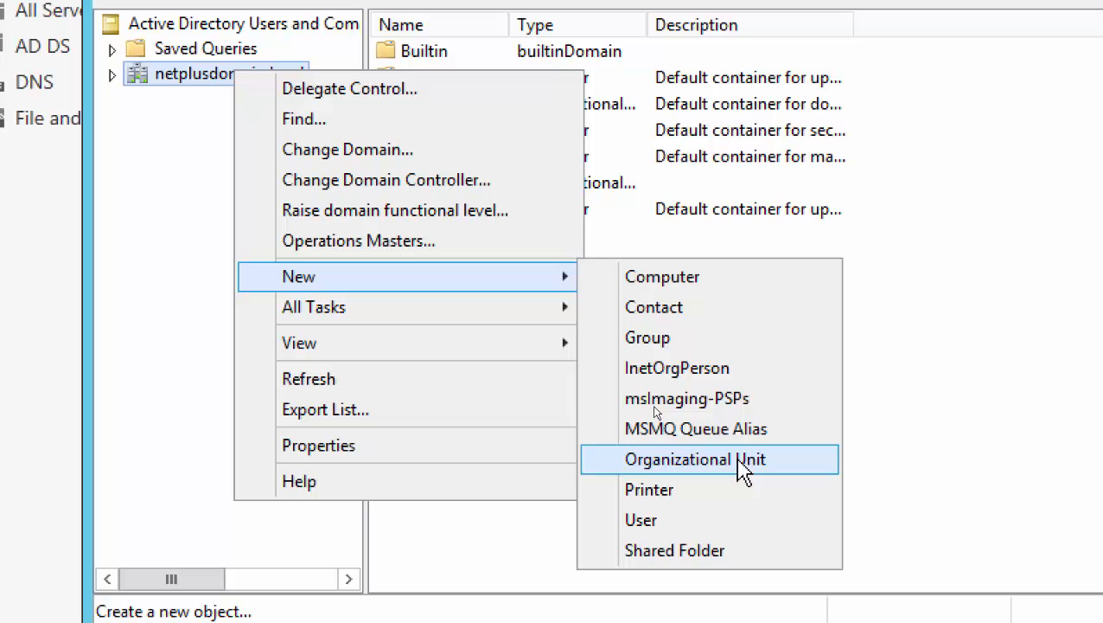
{"action": "left_click", "coordinate": [740, 460]}
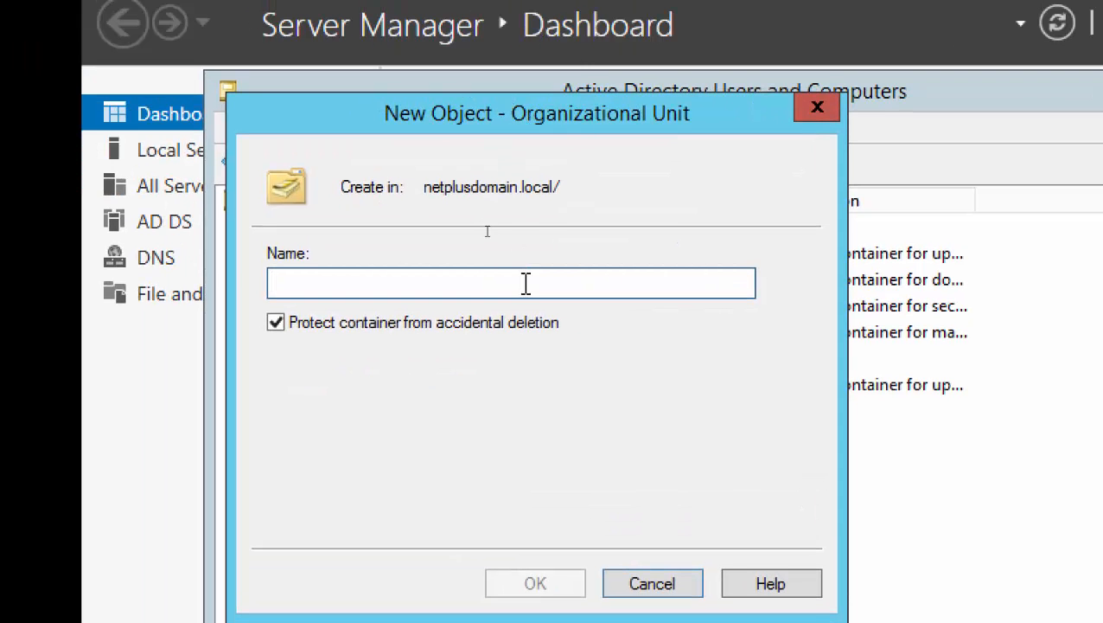
{"action": "type", "text": "Newyork"}
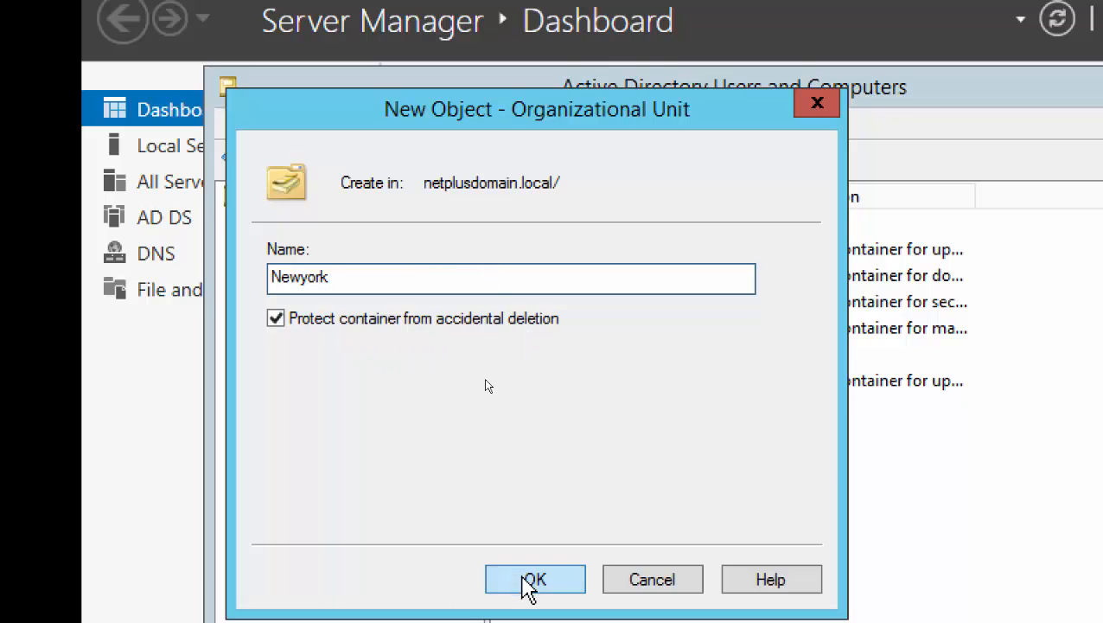
{"action": "left_click", "coordinate": [529, 581]}
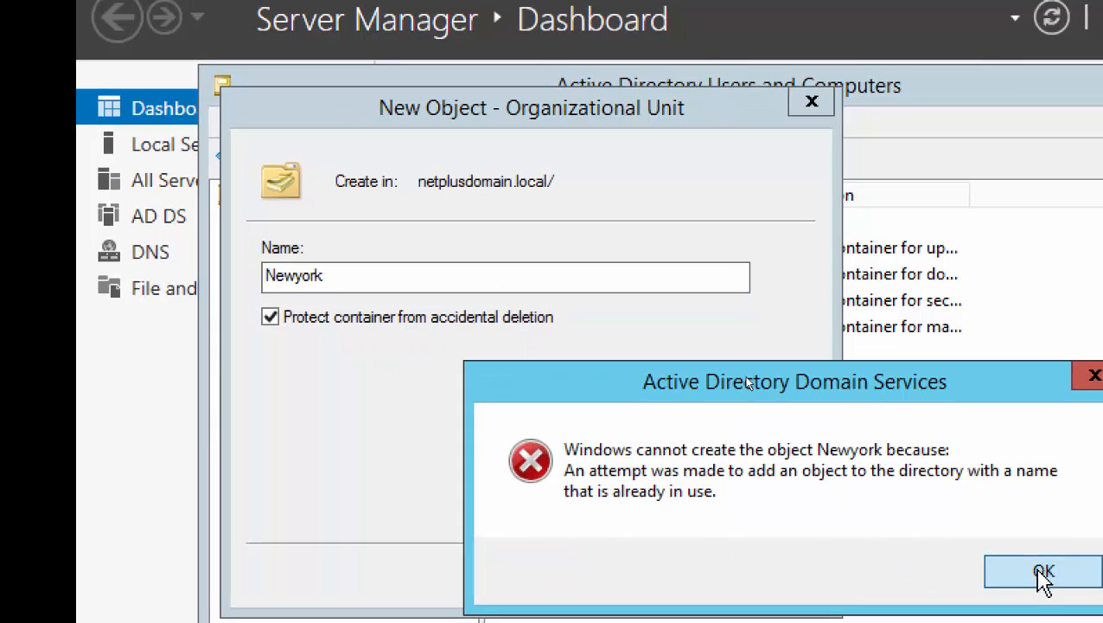
{"action": "left_click", "coordinate": [1044, 577]}
{"action": "left_click", "coordinate": [346, 275]}
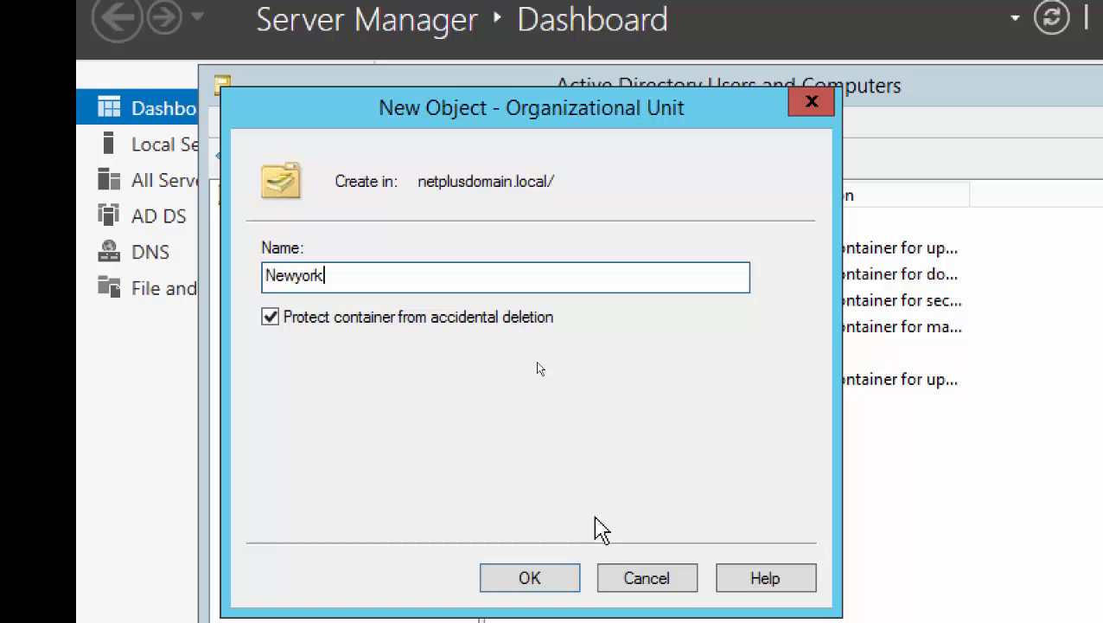
{"action": "left_click", "coordinate": [647, 579]}
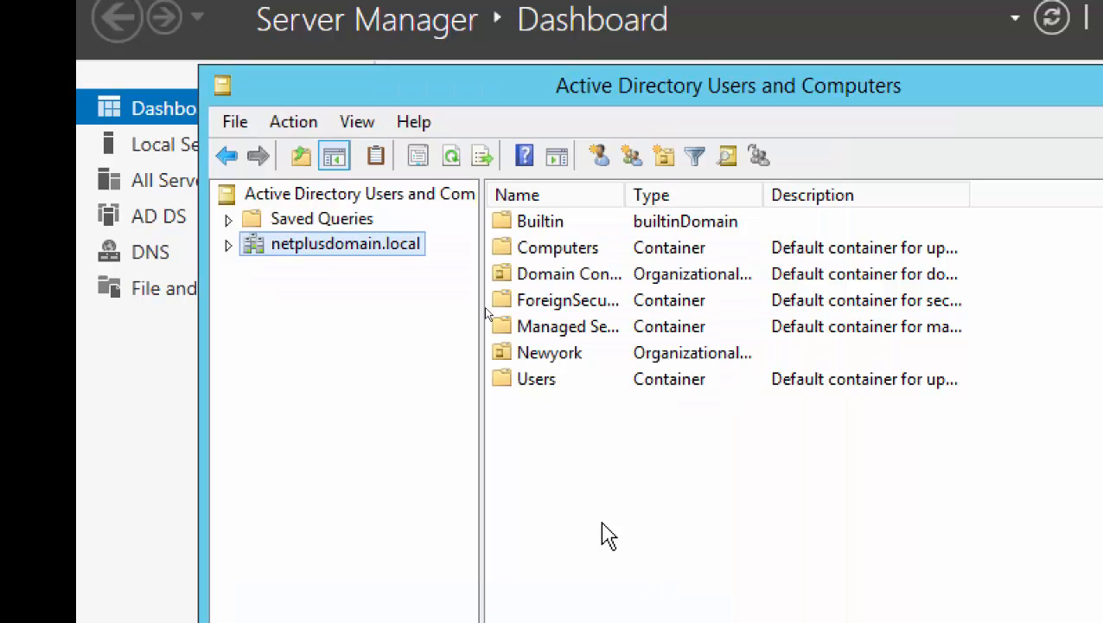
{"action": "left_click", "coordinate": [228, 244]}
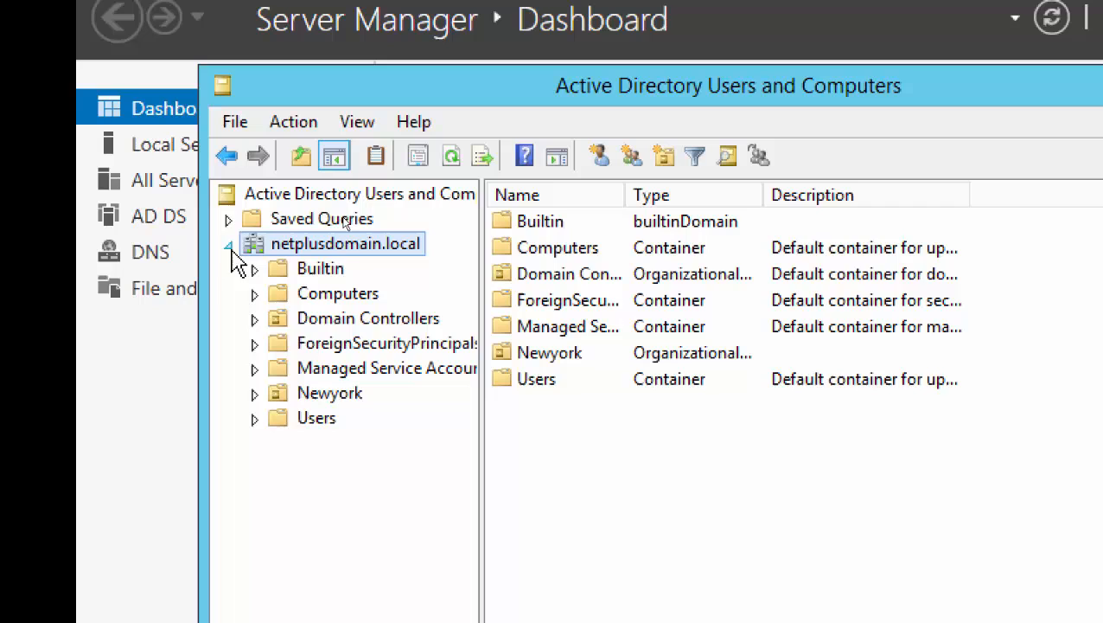
{"action": "left_click", "coordinate": [333, 394]}
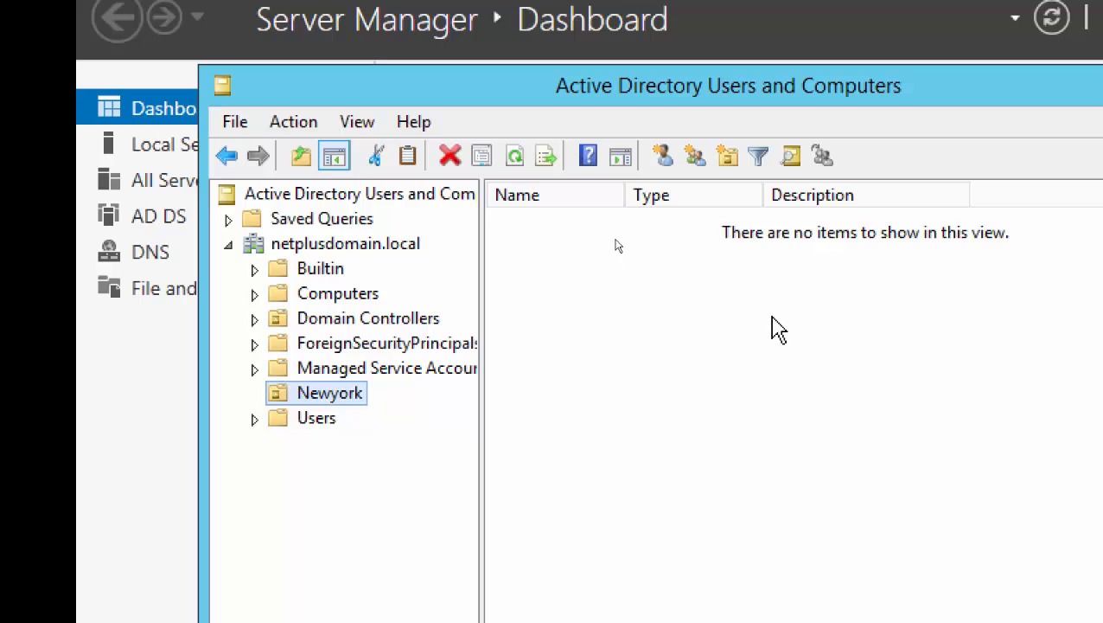
Minimize ADUC and return to Active Directory Administrative Center's netplusdomain (local) tasks.
{"action": "left_click", "coordinate": [986, 61]}
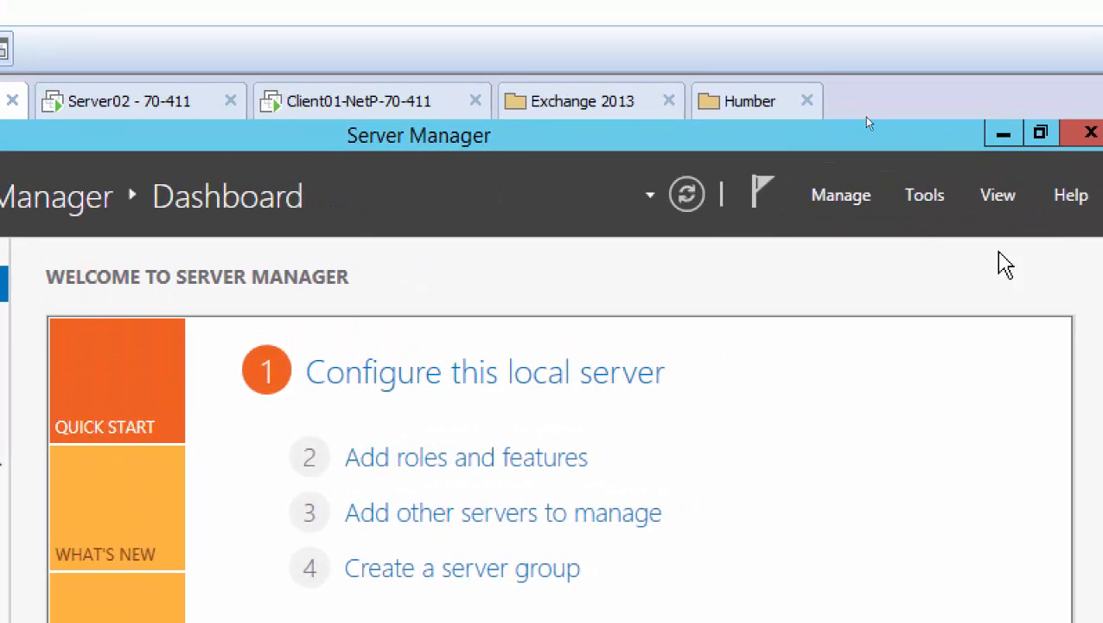
{"action": "left_click", "coordinate": [1085, 162]}
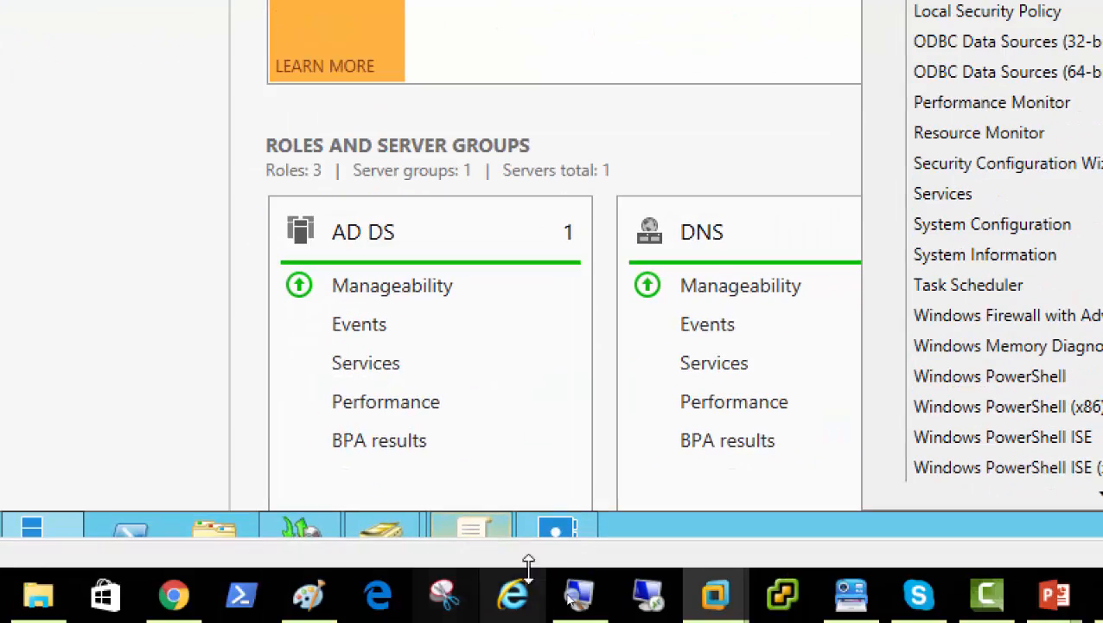
{"action": "left_click", "coordinate": [562, 532]}
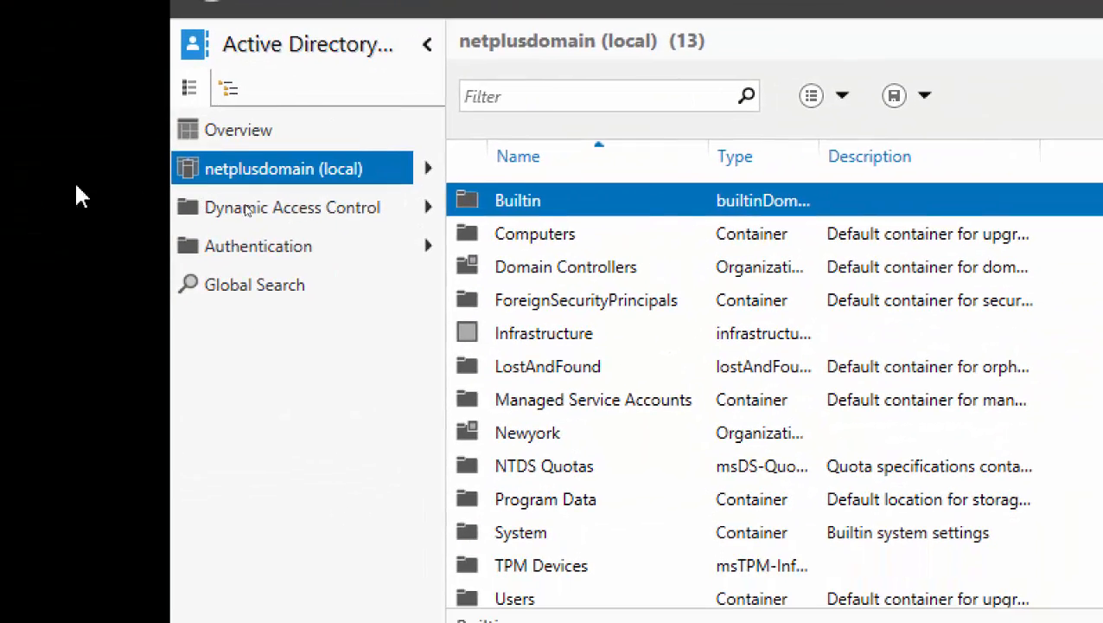
{"action": "mouse_move", "coordinate": [288, 183]}
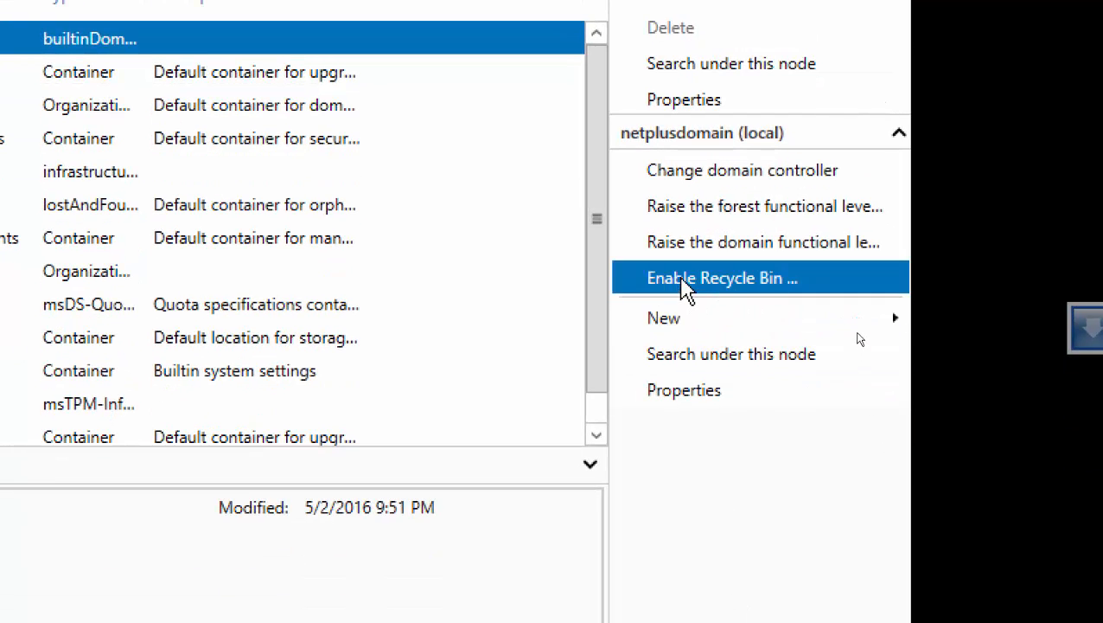
Enable the Recycle Bin for the netplusdomain forest and refresh to reveal Deleted Objects.
{"action": "left_click", "coordinate": [683, 279]}
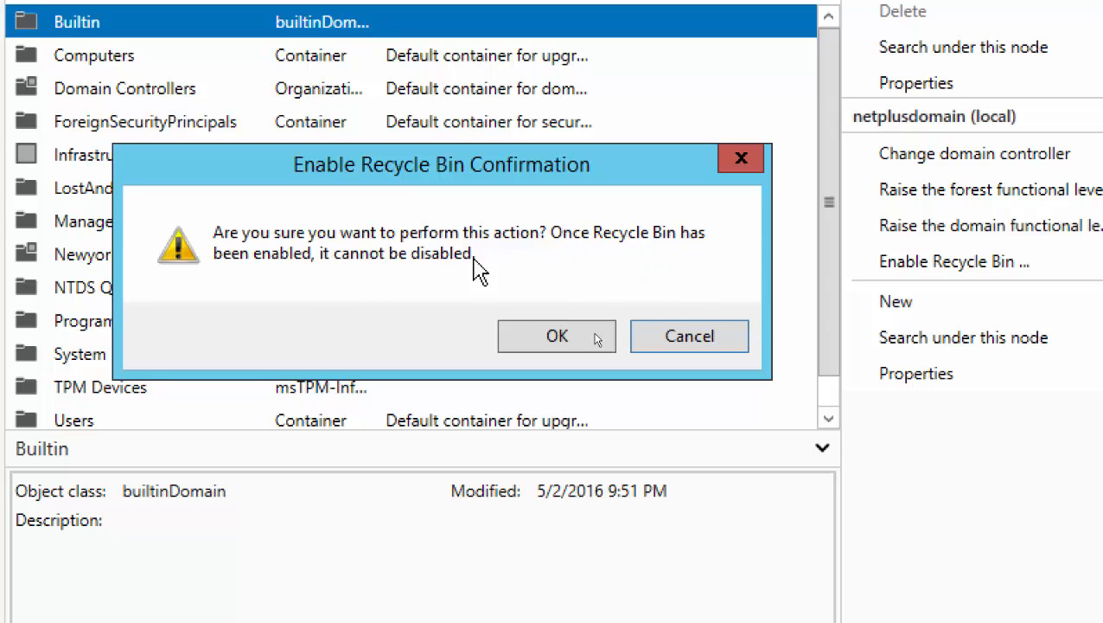
{"action": "left_click", "coordinate": [555, 336]}
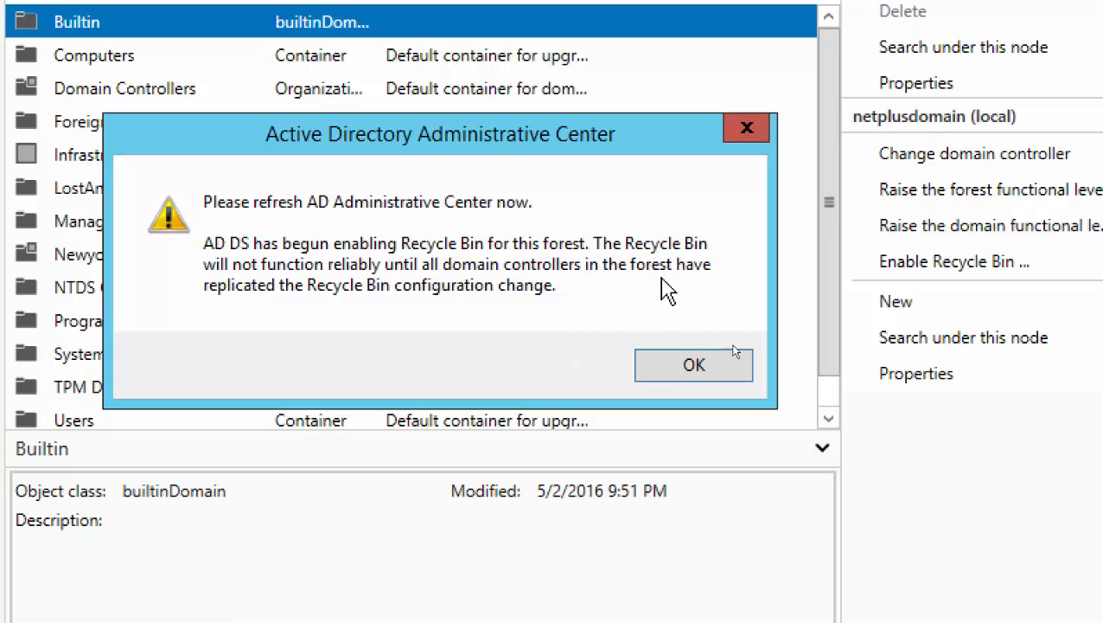
{"action": "left_click", "coordinate": [690, 369]}
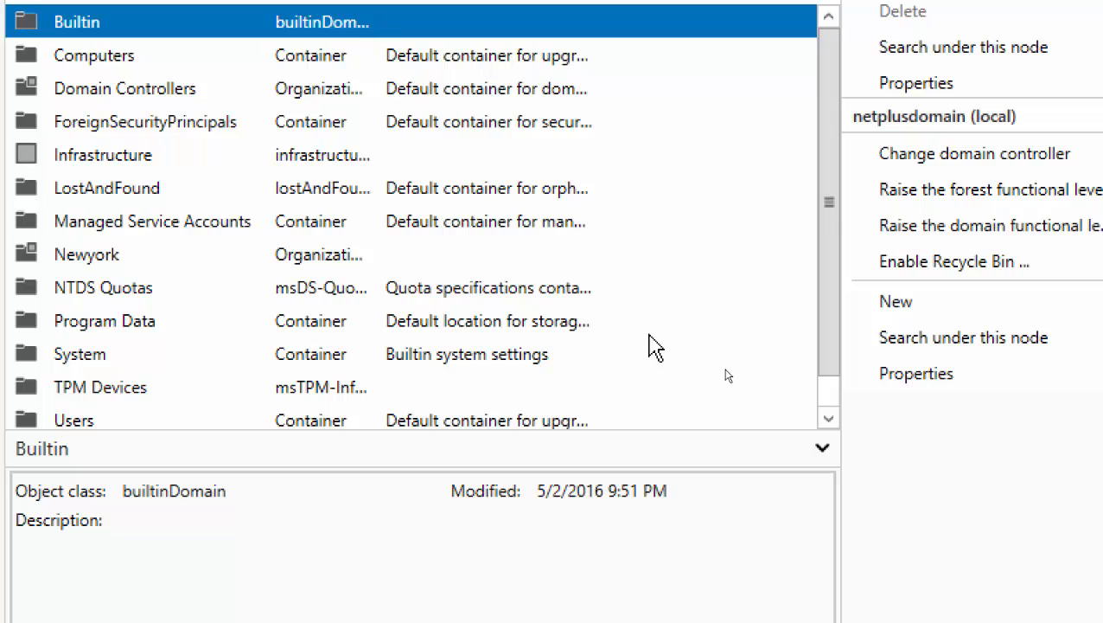
{"action": "key", "text": "F5"}
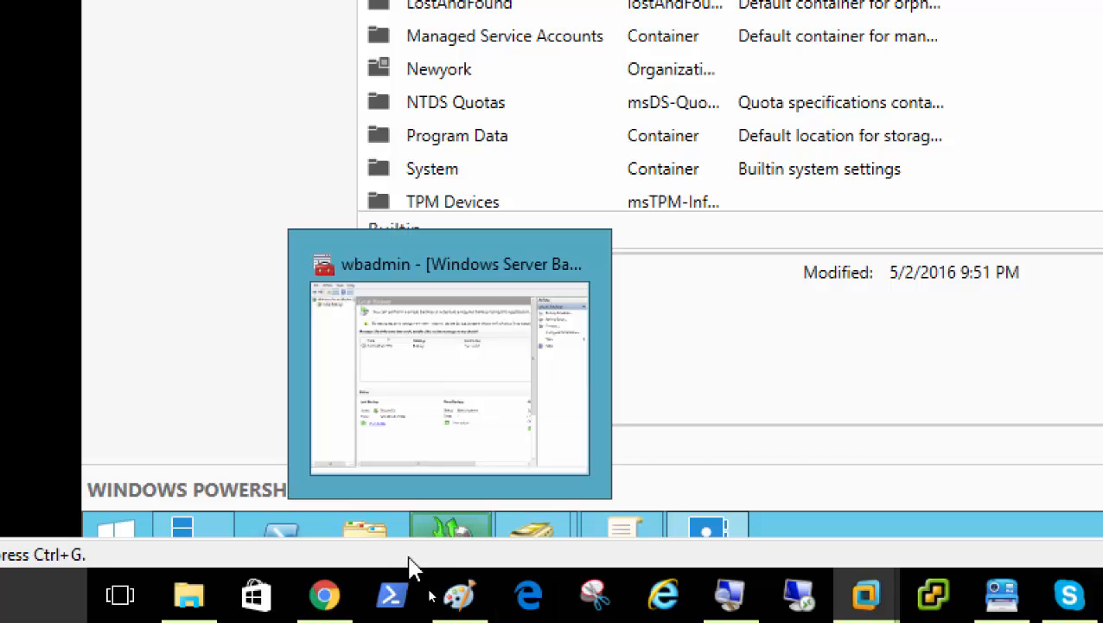
Maximize Active Directory Users and Computers and delete the Newyork OU, confirming with Yes.
{"action": "mouse_move", "coordinate": [540, 537]}
{"action": "left_click", "coordinate": [561, 476]}
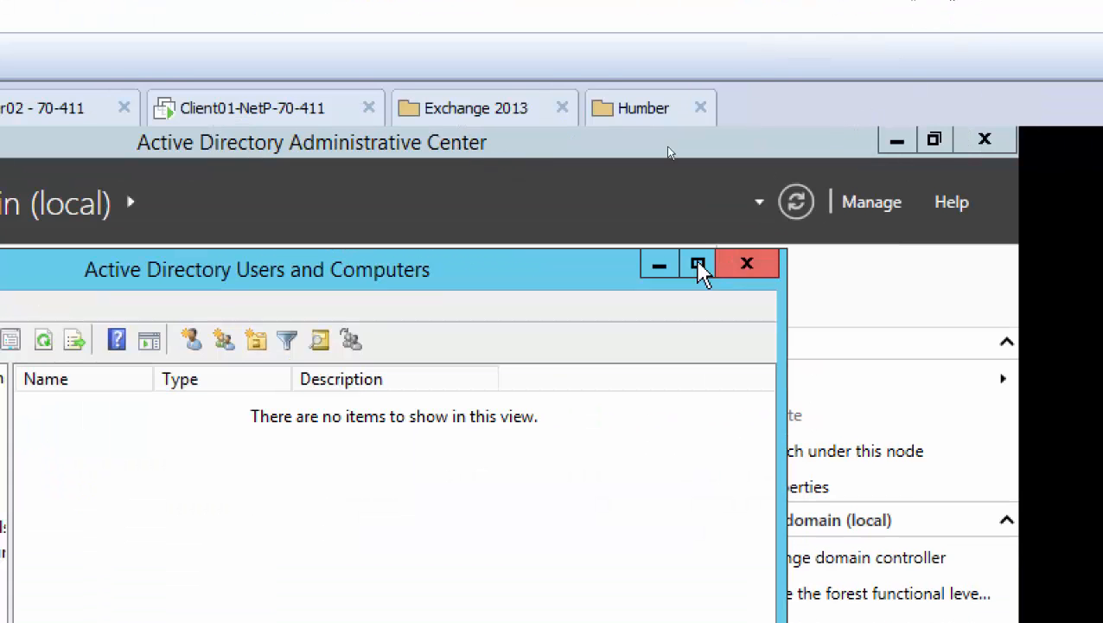
{"action": "left_click", "coordinate": [699, 269]}
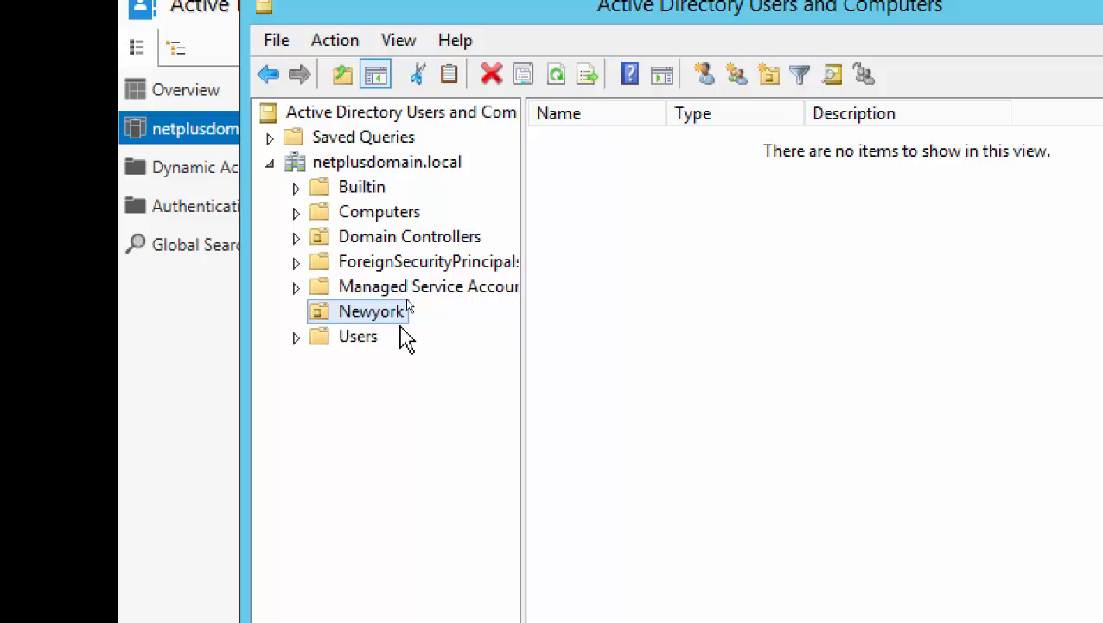
{"action": "right_click", "coordinate": [395, 322]}
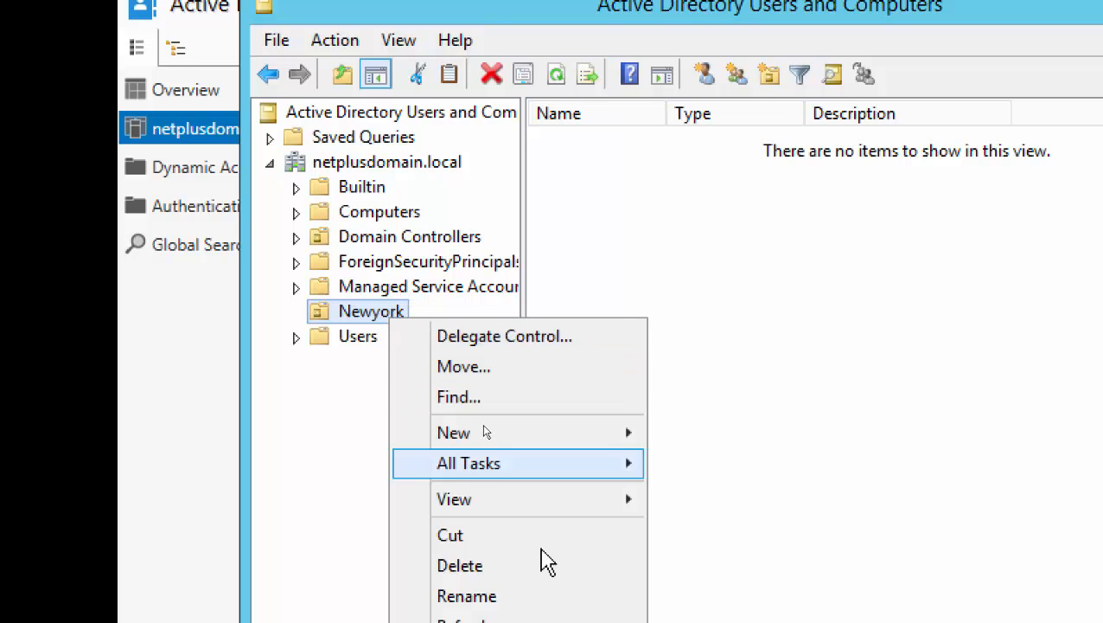
{"action": "left_click", "coordinate": [531, 502]}
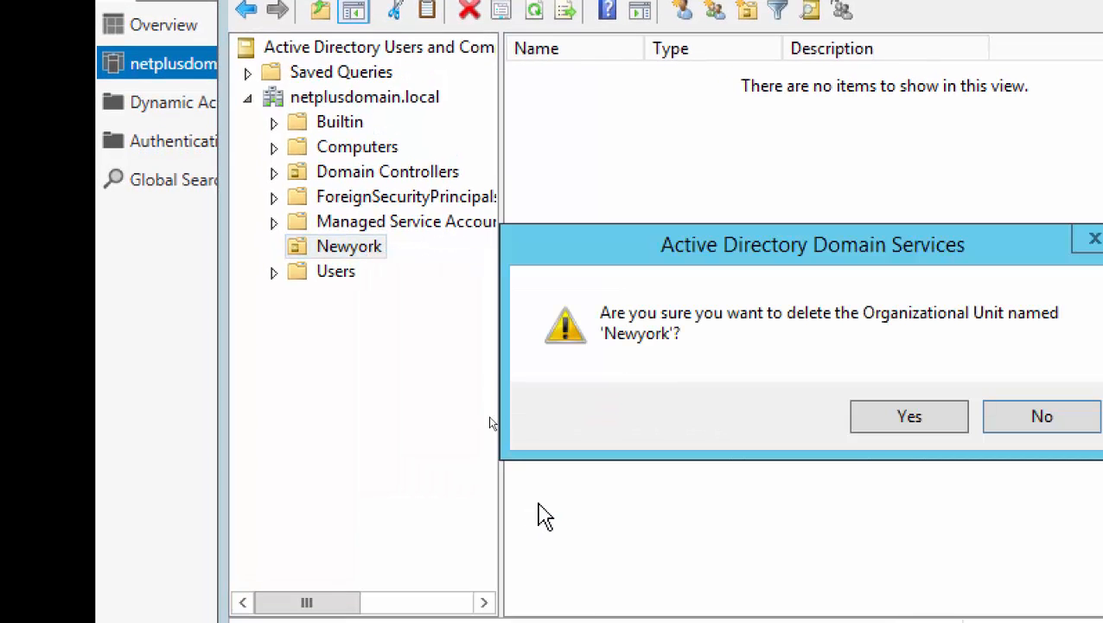
{"action": "left_click", "coordinate": [884, 414]}
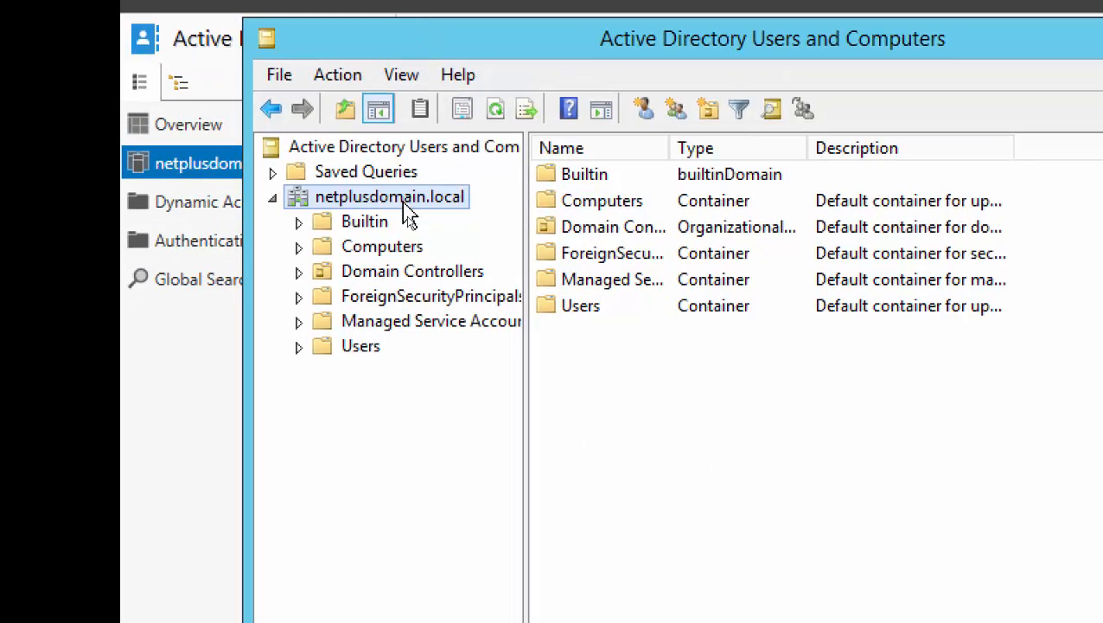
Turn on Advanced Features to reveal hidden containers such as Program Data.
{"action": "left_click", "coordinate": [403, 78]}
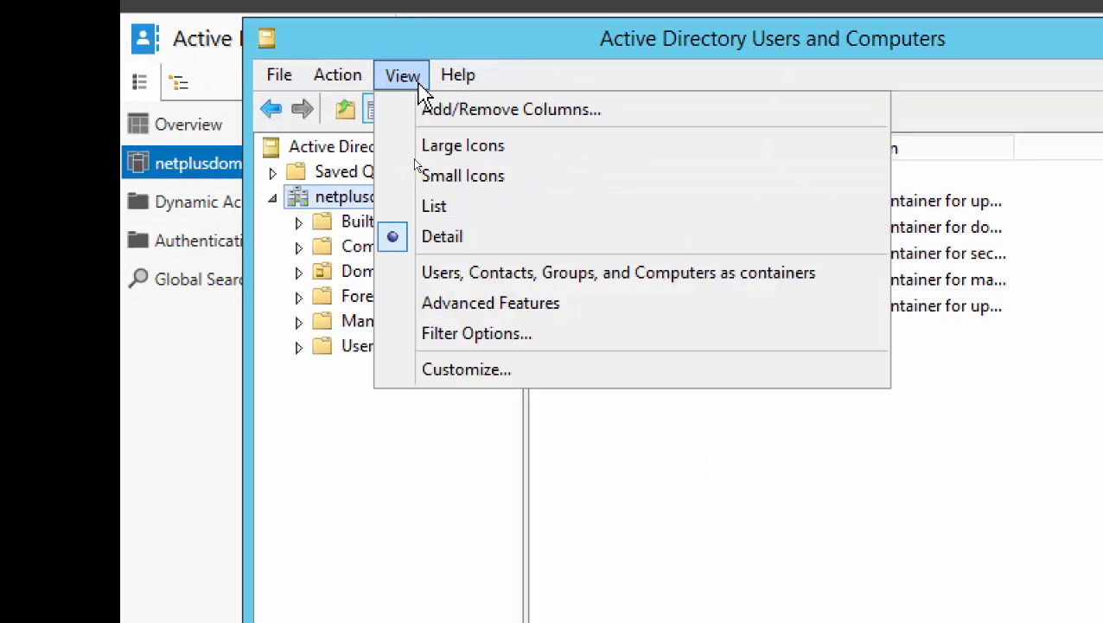
{"action": "left_click", "coordinate": [444, 304]}
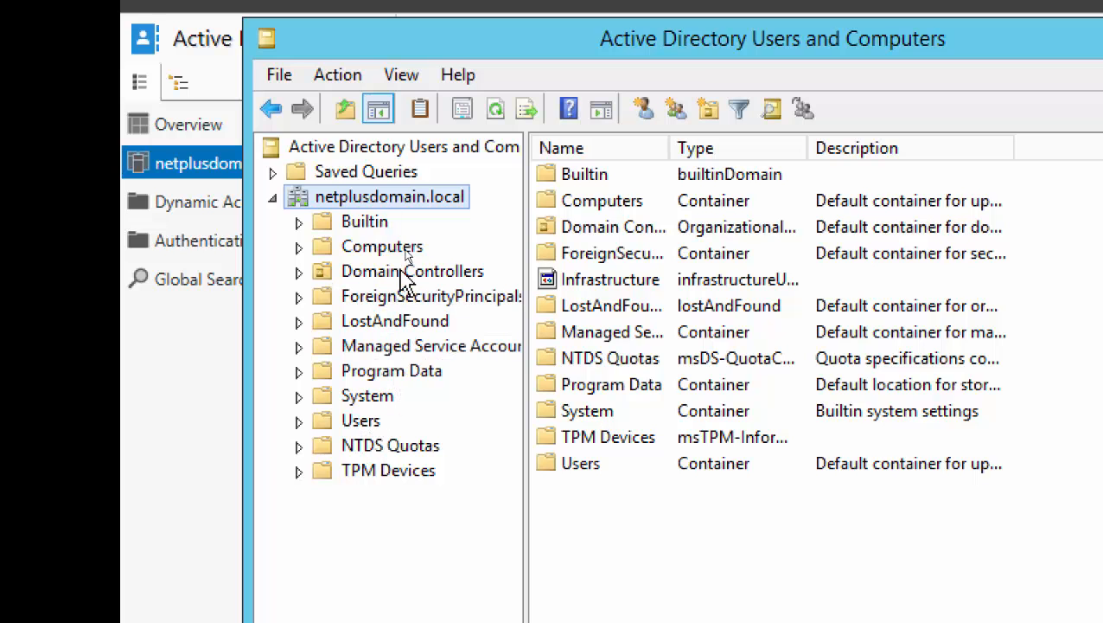
{"action": "right_click", "coordinate": [386, 374]}
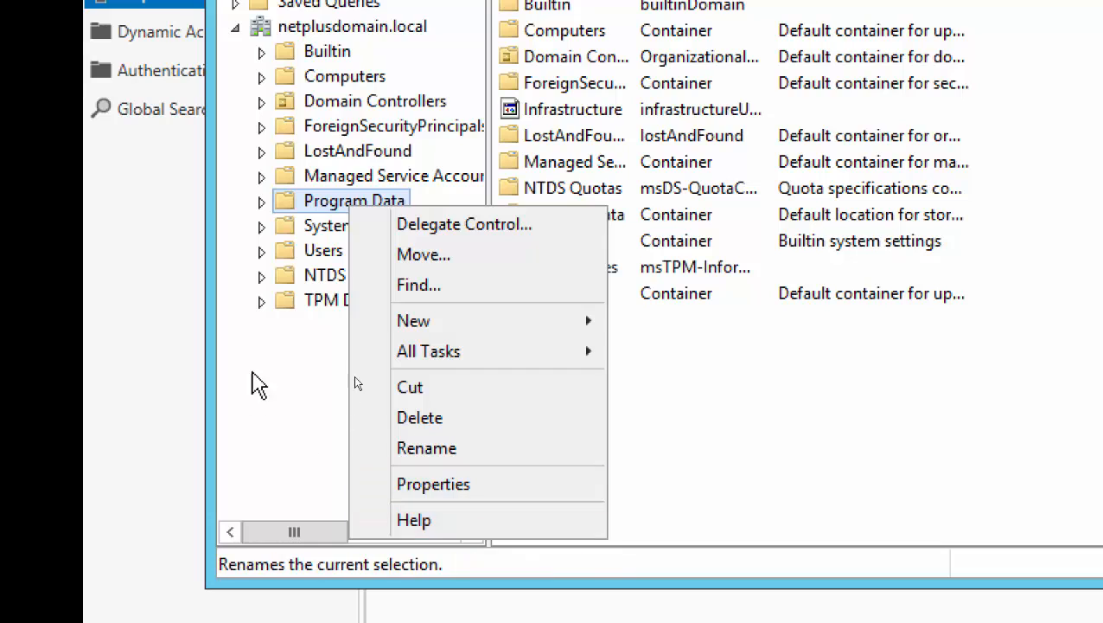
{"action": "left_click", "coordinate": [311, 492]}
Create a new organizational unit named Newyork under netplusdomain.local.
{"action": "right_click", "coordinate": [354, 26]}
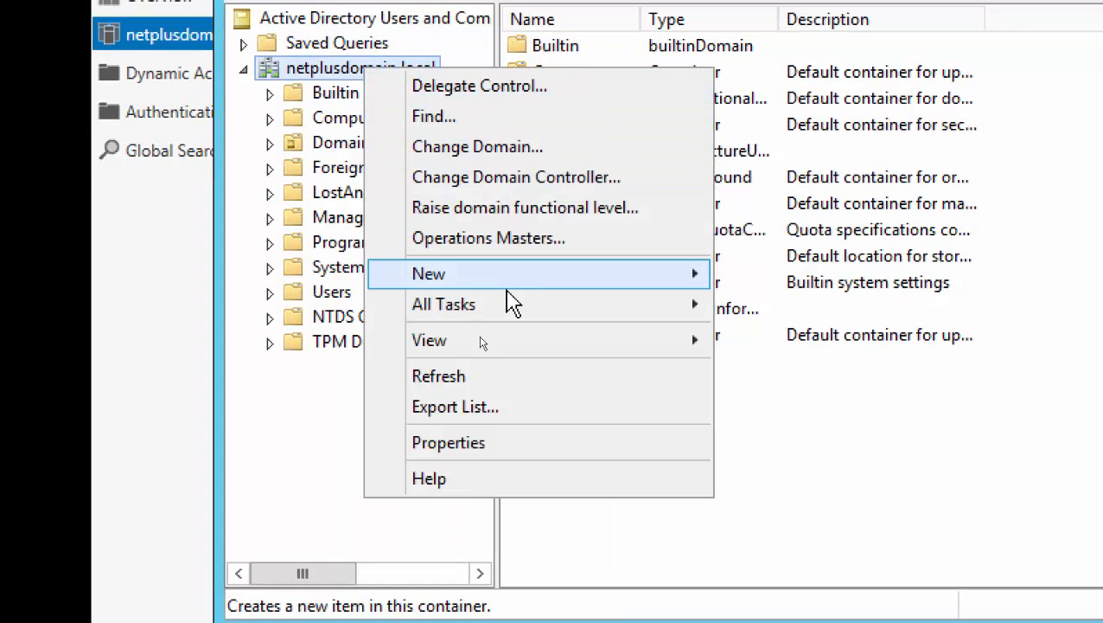
{"action": "mouse_move", "coordinate": [566, 290]}
{"action": "left_click", "coordinate": [839, 463]}
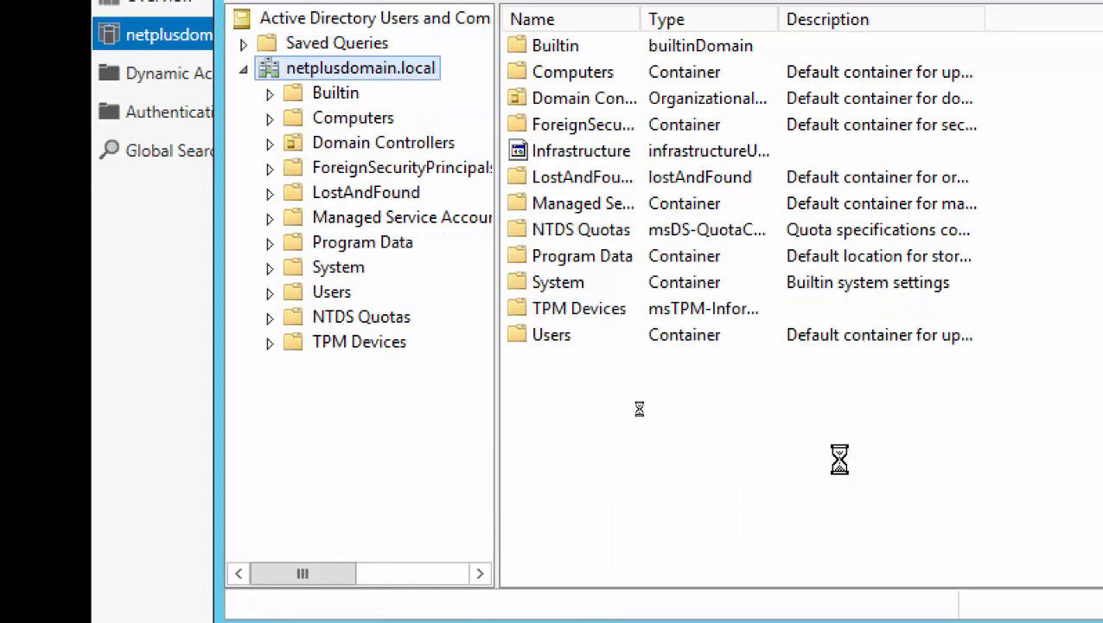
{"action": "type", "text": "Newyork"}
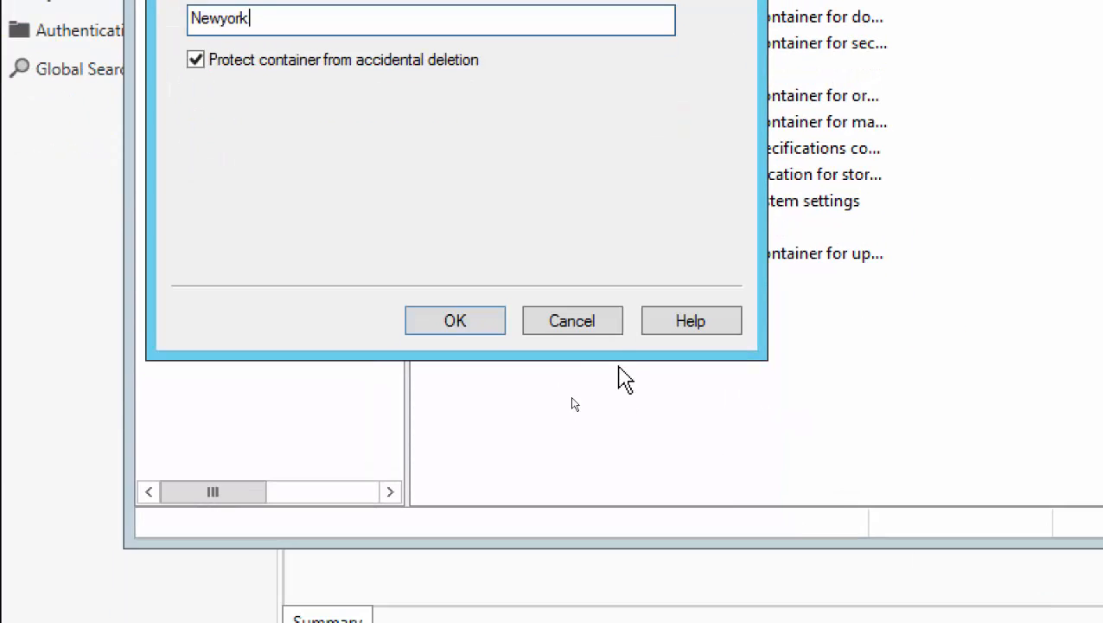
{"action": "left_click", "coordinate": [545, 402]}
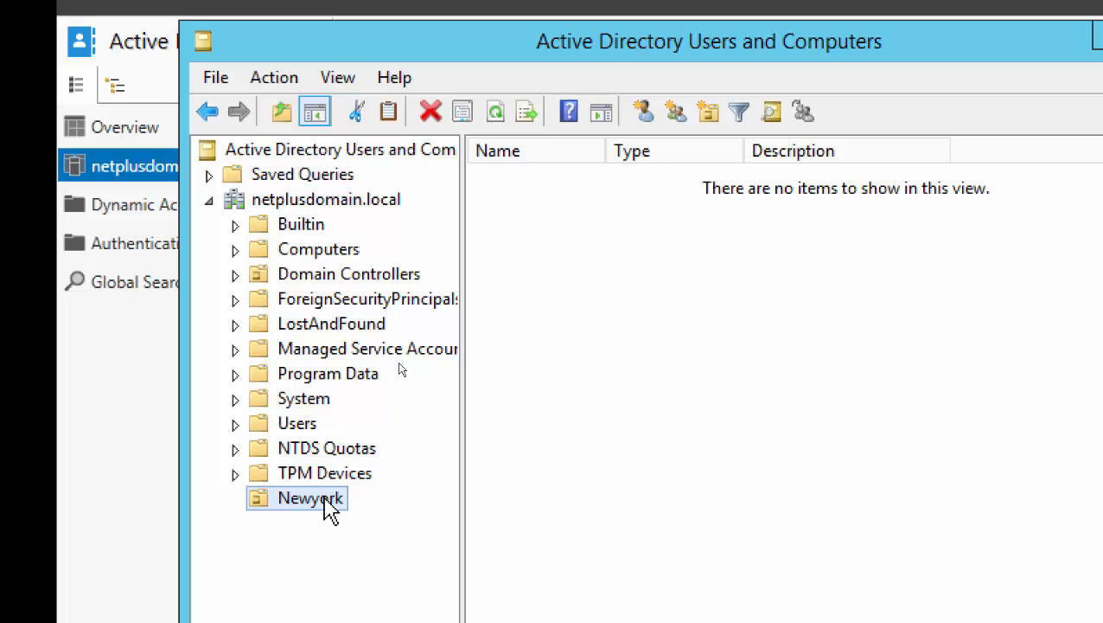
Check in the View menu that Advanced Features is still enabled.
{"action": "right_click", "coordinate": [325, 500]}
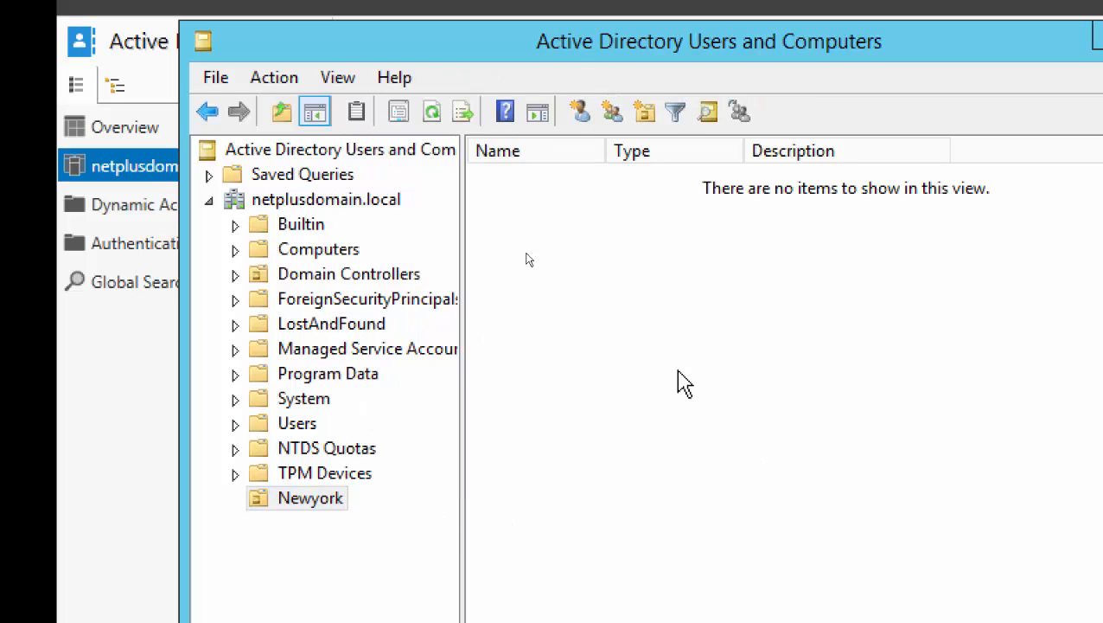
{"action": "left_click", "coordinate": [683, 384]}
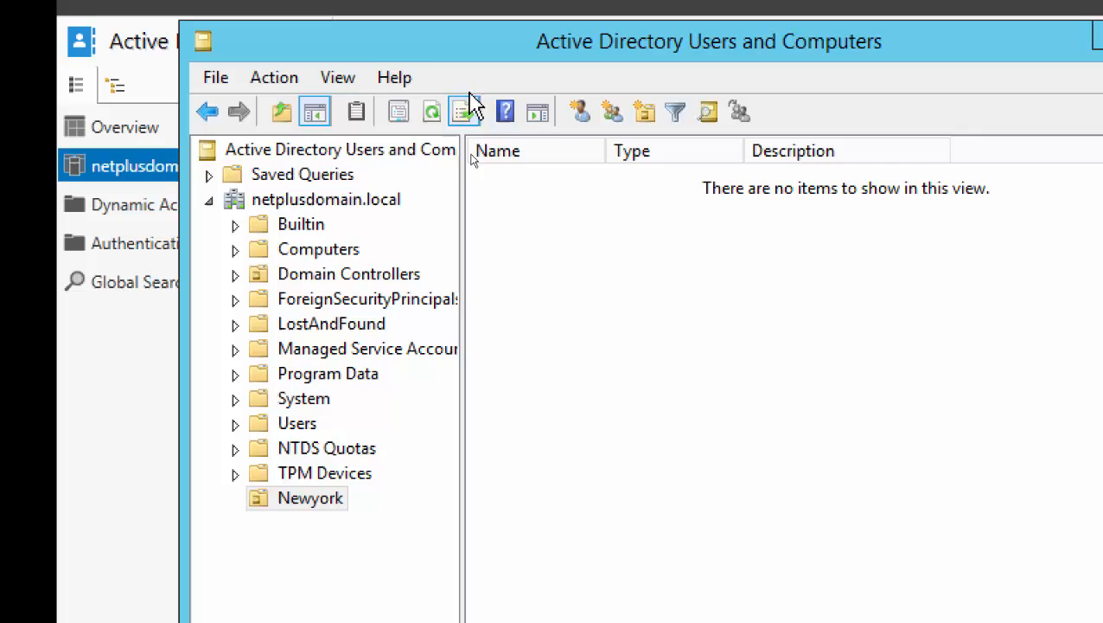
{"action": "left_click", "coordinate": [339, 79]}
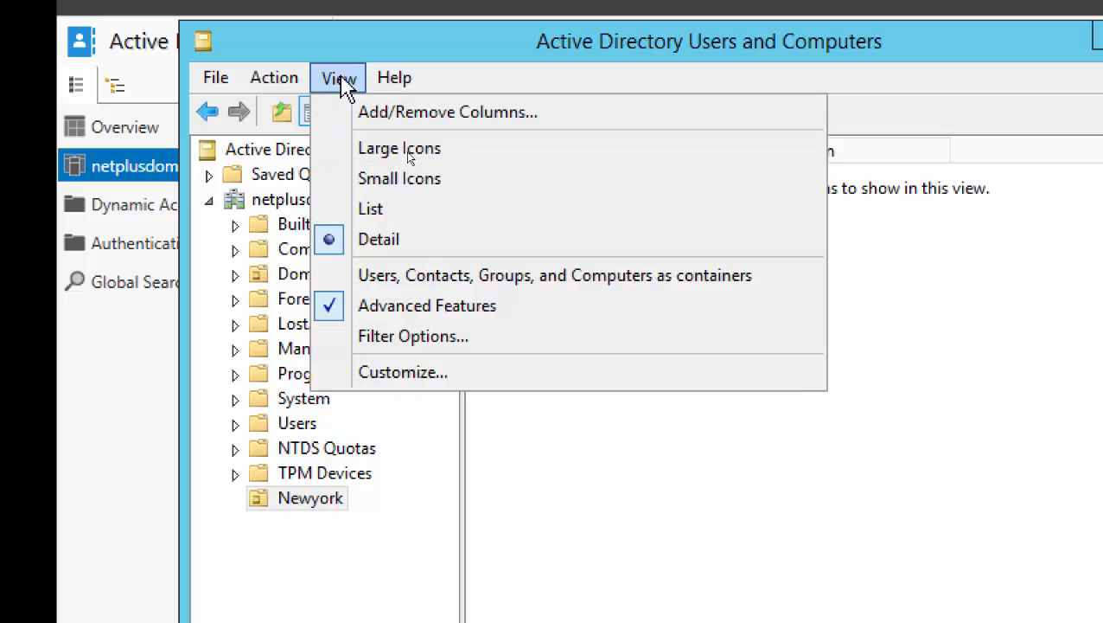
{"action": "left_click", "coordinate": [581, 543]}
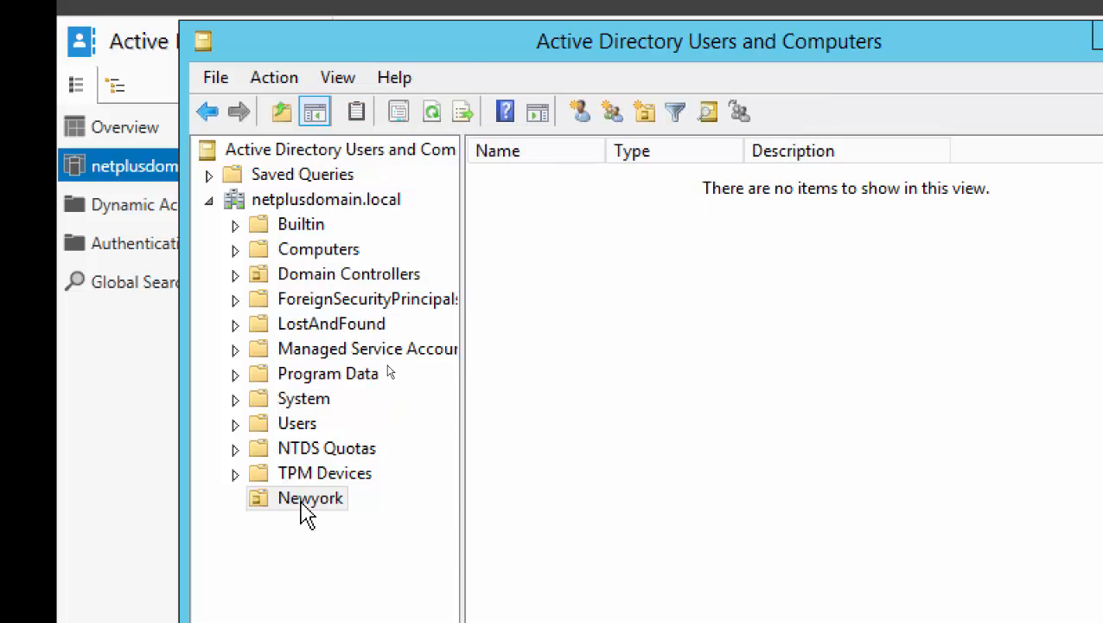
Uncheck Protect object from accidental deletion on the Newyork OU's Object tab and apply.
{"action": "right_click", "coordinate": [311, 512]}
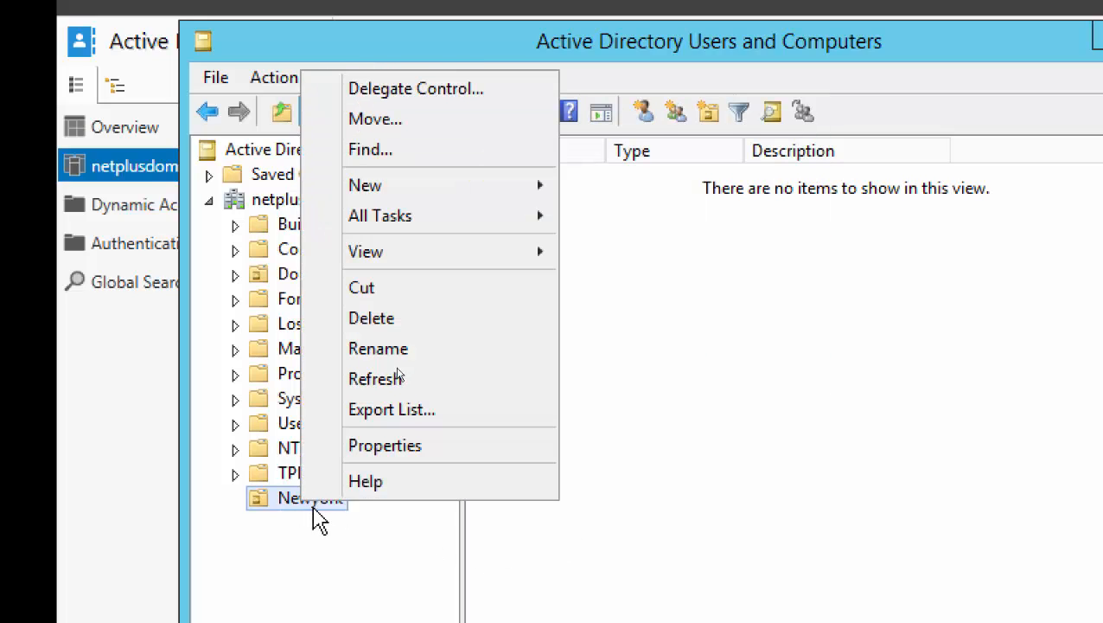
{"action": "left_click", "coordinate": [390, 451]}
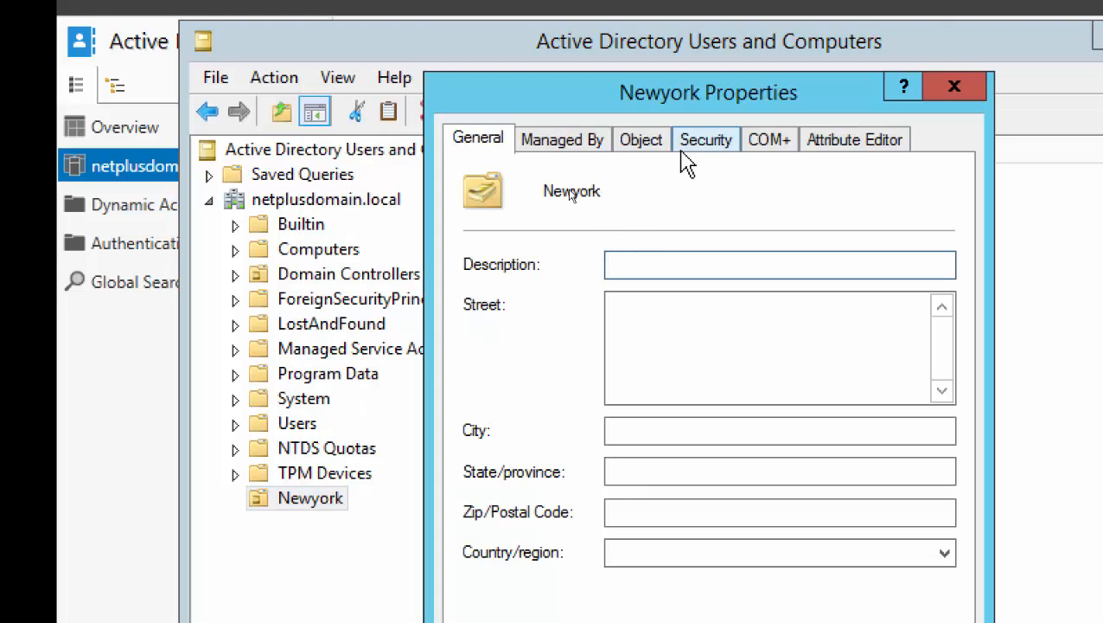
{"action": "left_click", "coordinate": [645, 145]}
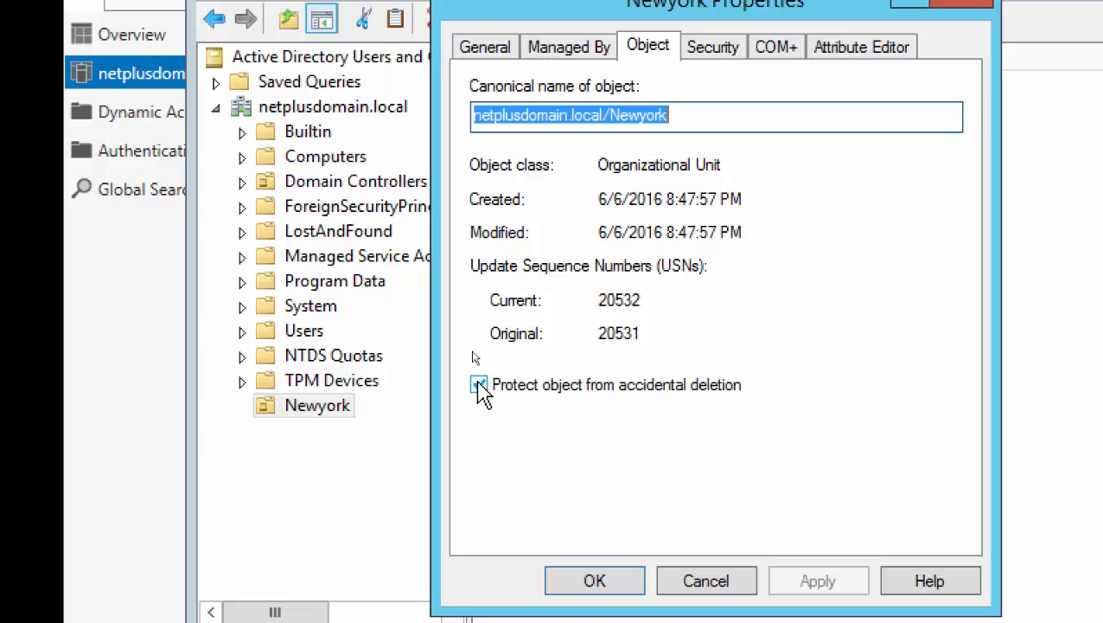
{"action": "left_click", "coordinate": [479, 385]}
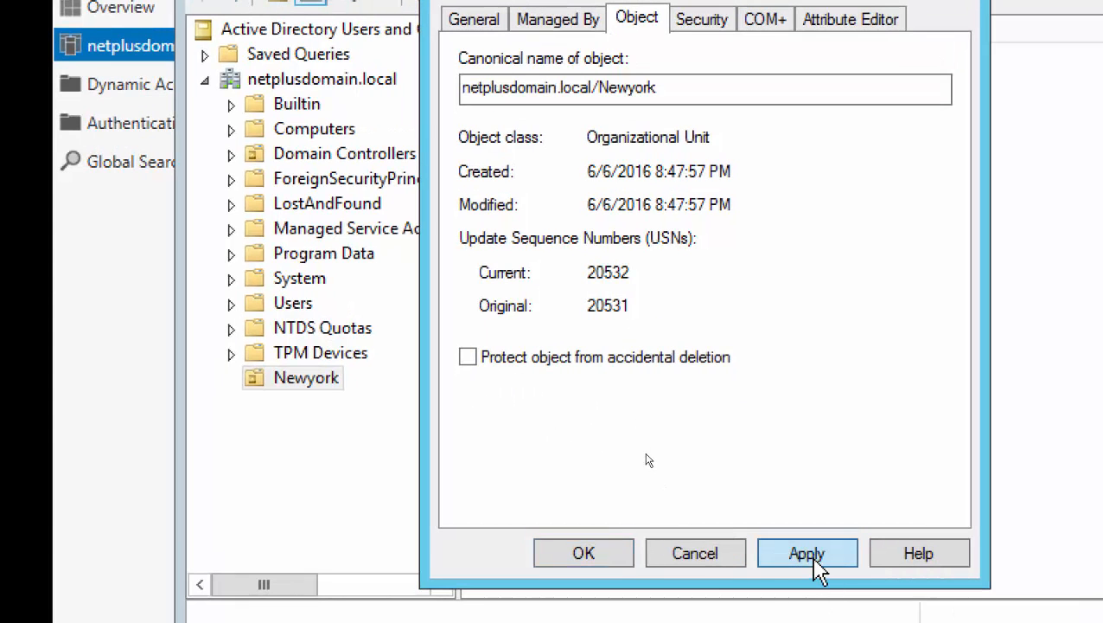
{"action": "left_click", "coordinate": [820, 585]}
{"action": "left_click", "coordinate": [584, 552]}
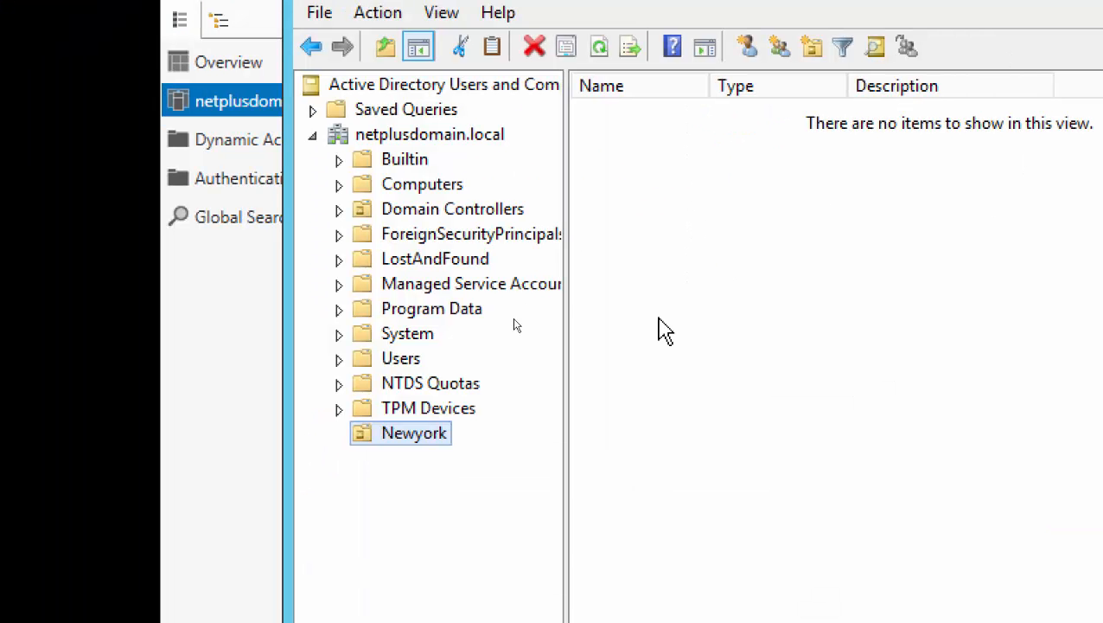
Delete the Newyork OU, confirm with Yes, and refresh the domain list.
{"action": "right_click", "coordinate": [413, 435]}
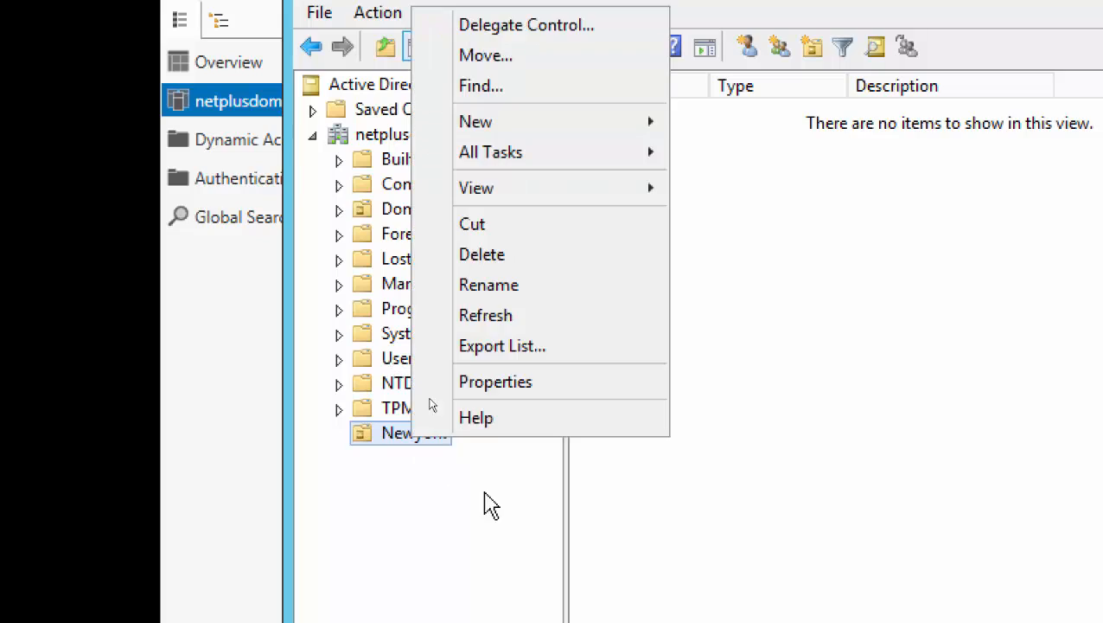
{"action": "left_click", "coordinate": [488, 151]}
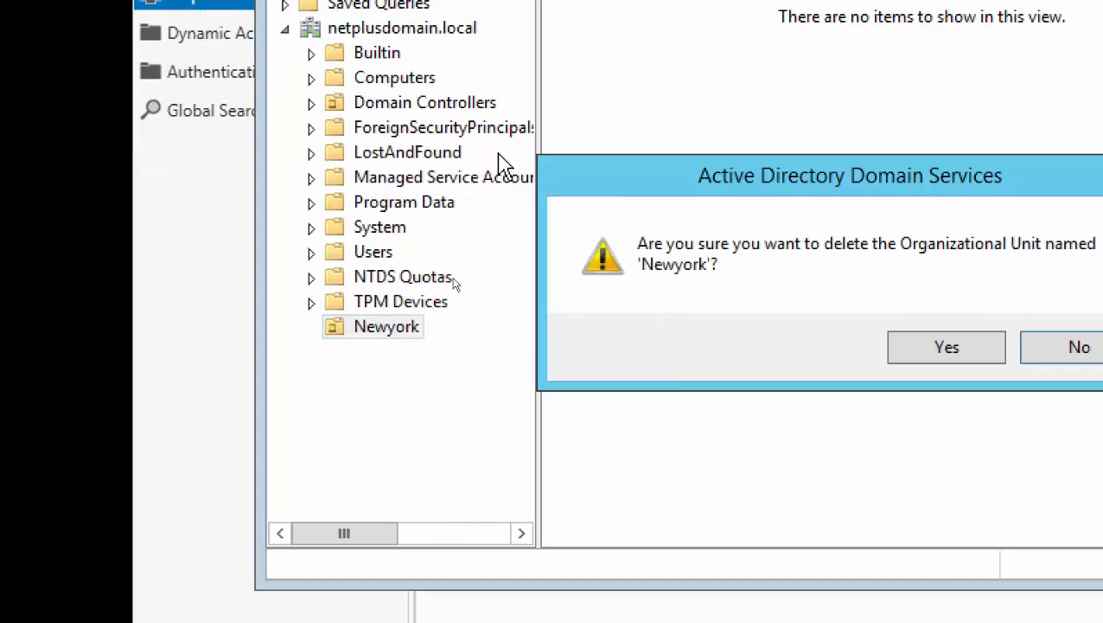
{"action": "left_click", "coordinate": [950, 347]}
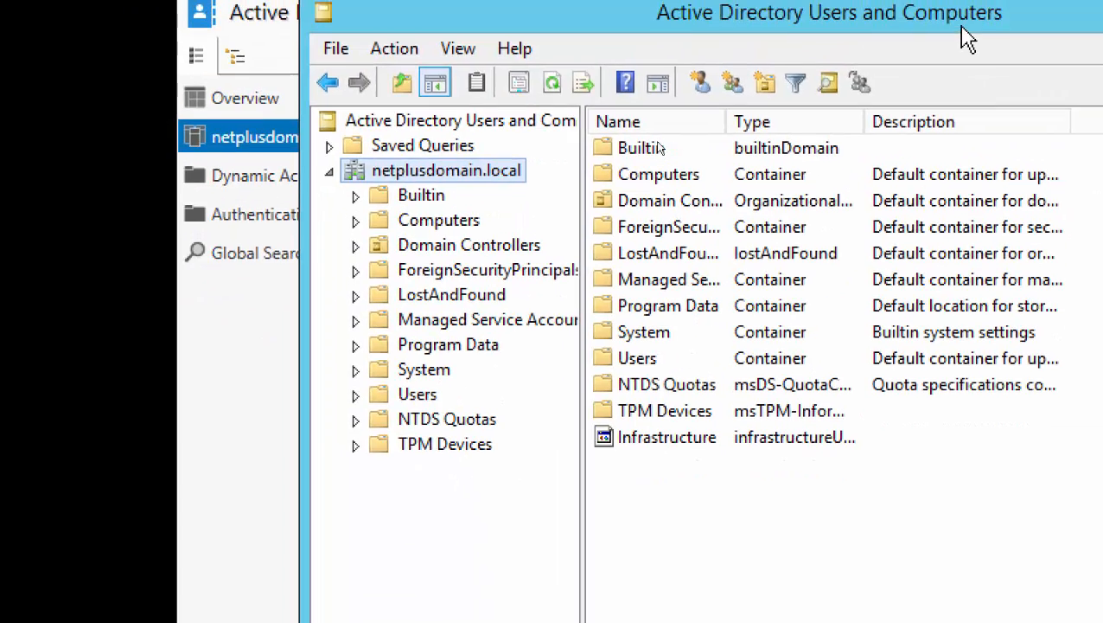
{"action": "left_click", "coordinate": [555, 90]}
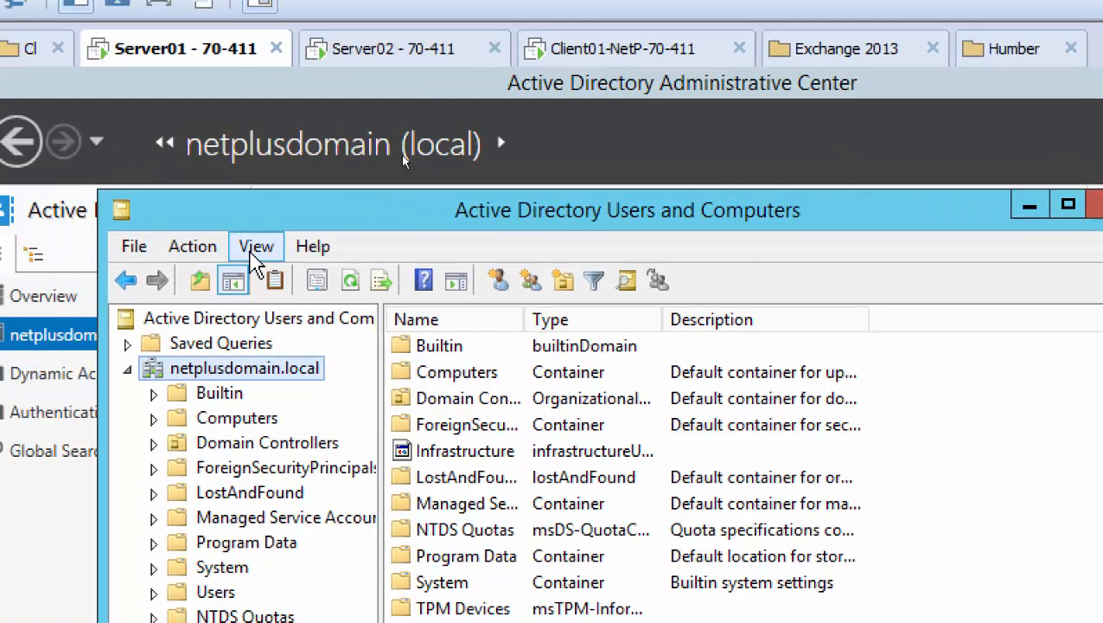
Turn off View > Advanced Features to hide the system containers.
{"action": "left_click", "coordinate": [177, 255]}
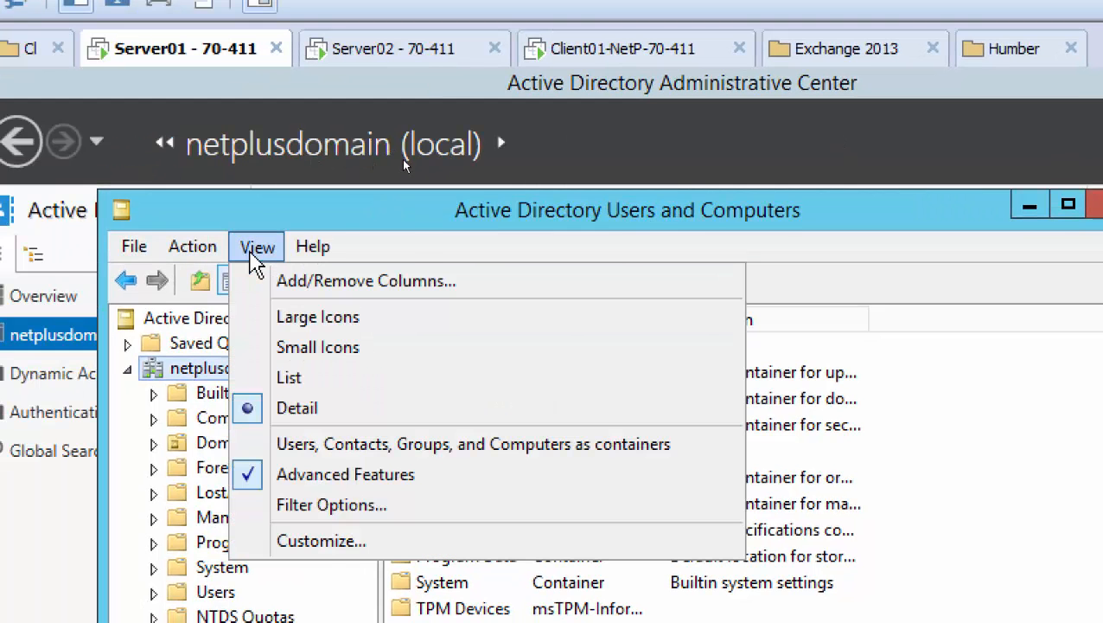
{"action": "left_click", "coordinate": [276, 480]}
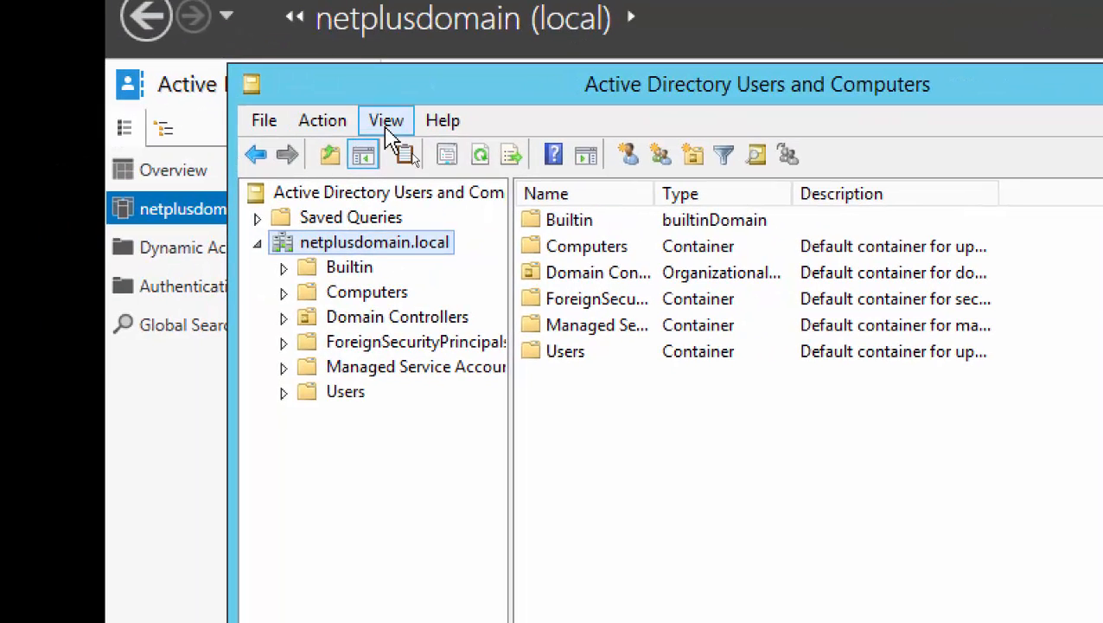
{"action": "left_click", "coordinate": [390, 126]}
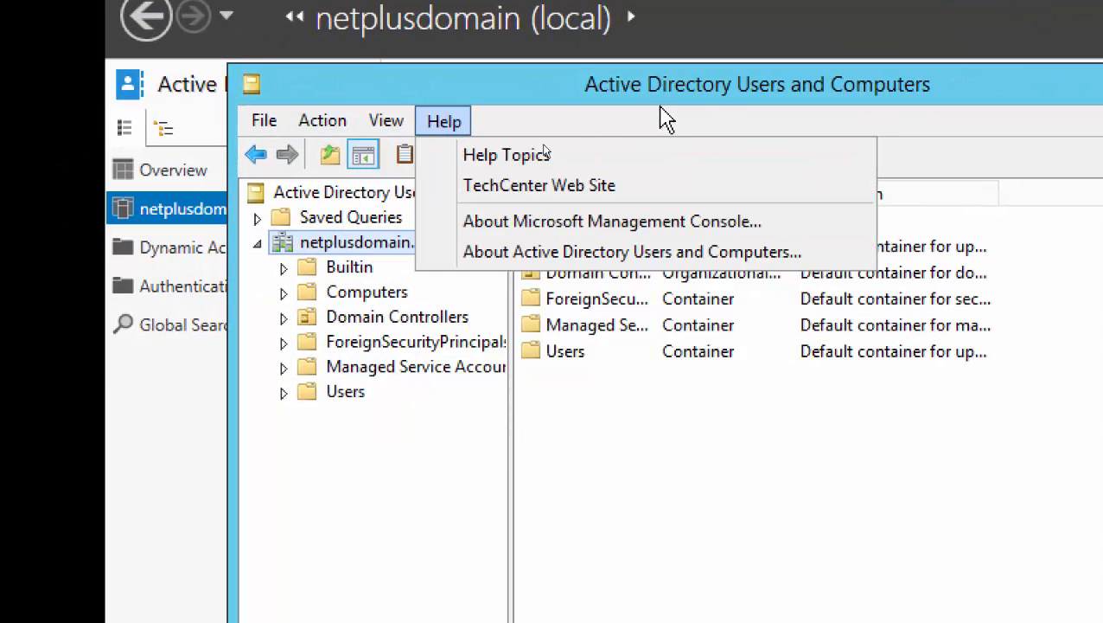
{"action": "left_click", "coordinate": [669, 85]}
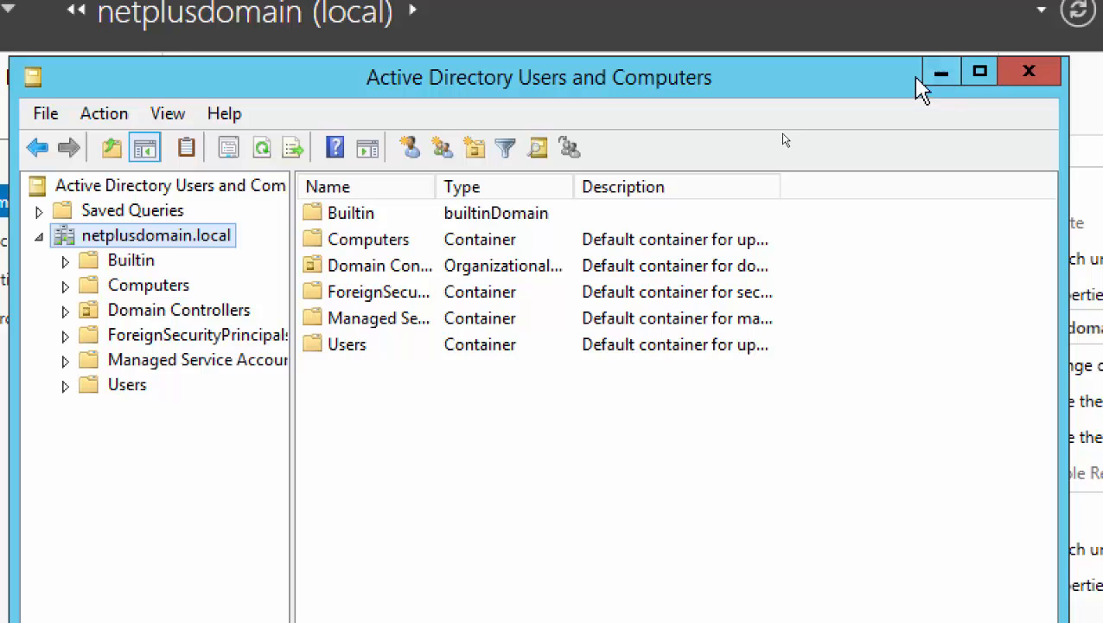
Close Users and Computers and browse to Deleted Objects in Administrative Center.
{"action": "left_click", "coordinate": [1017, 78]}
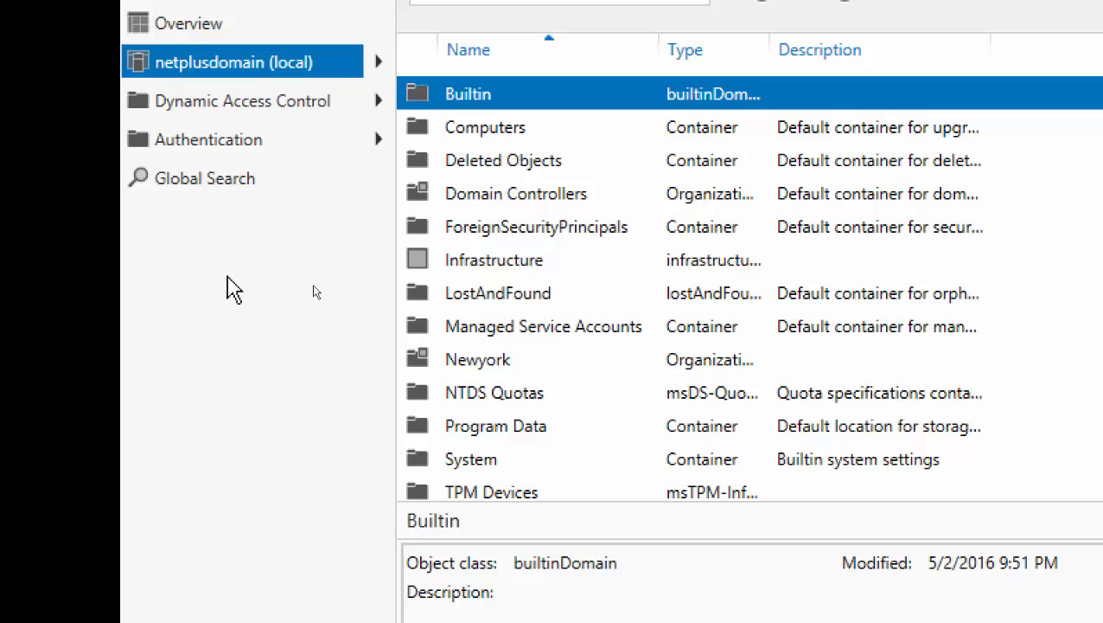
{"action": "left_click", "coordinate": [223, 71]}
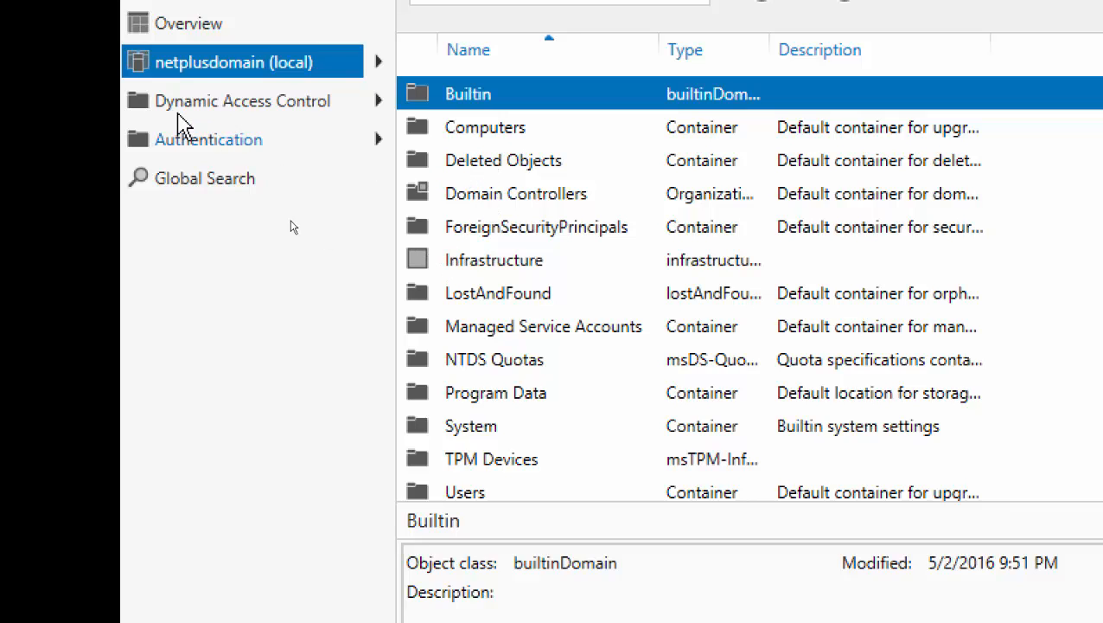
{"action": "double_click", "coordinate": [505, 173]}
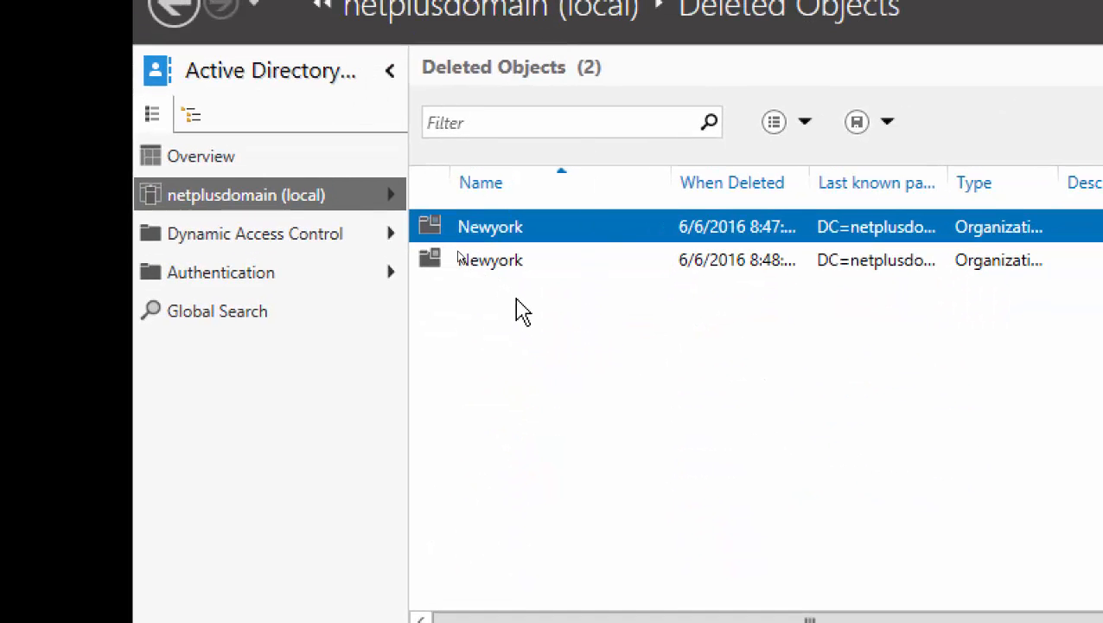
{"action": "right_click", "coordinate": [481, 238]}
{"action": "left_click", "coordinate": [263, 207]}
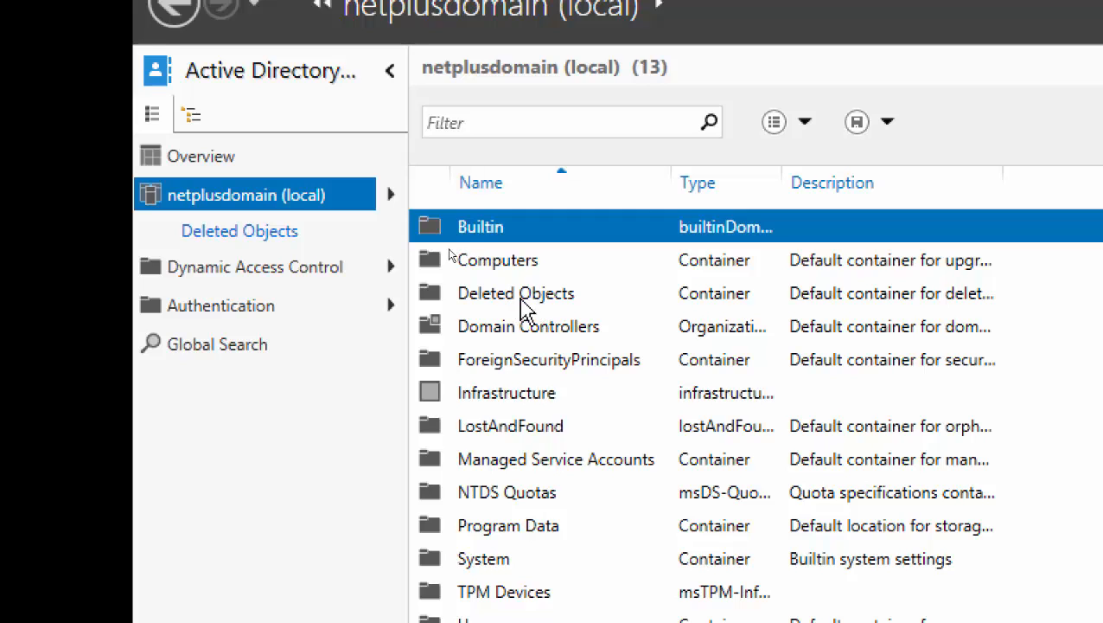
Try restoring the deleted Newyork OU and dismiss the name-already-in-use error.
{"action": "double_click", "coordinate": [468, 291]}
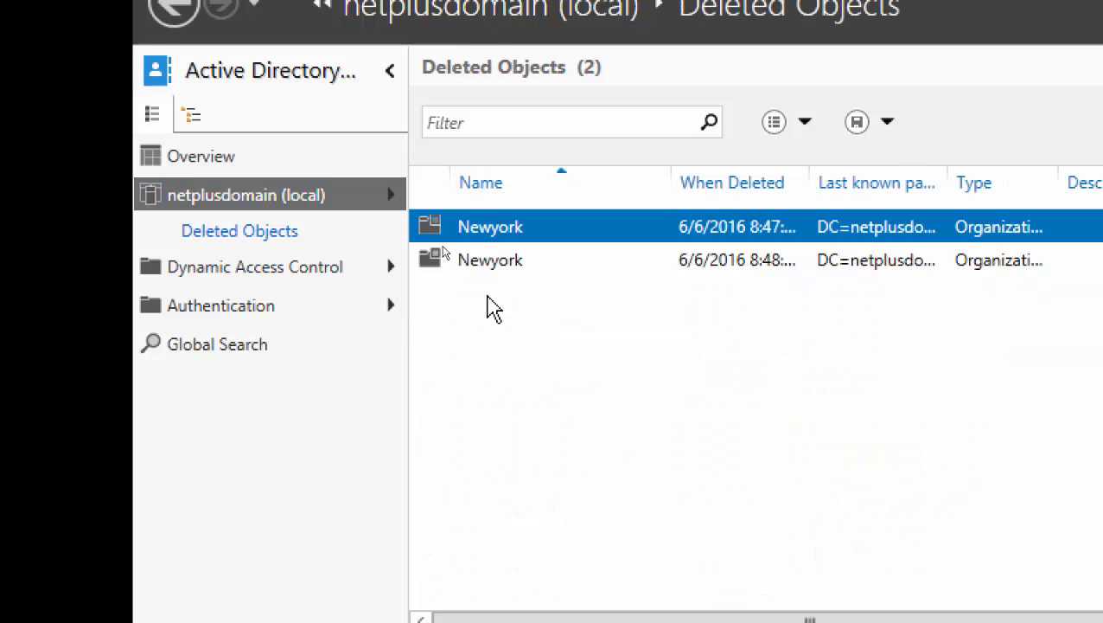
{"action": "right_click", "coordinate": [494, 235]}
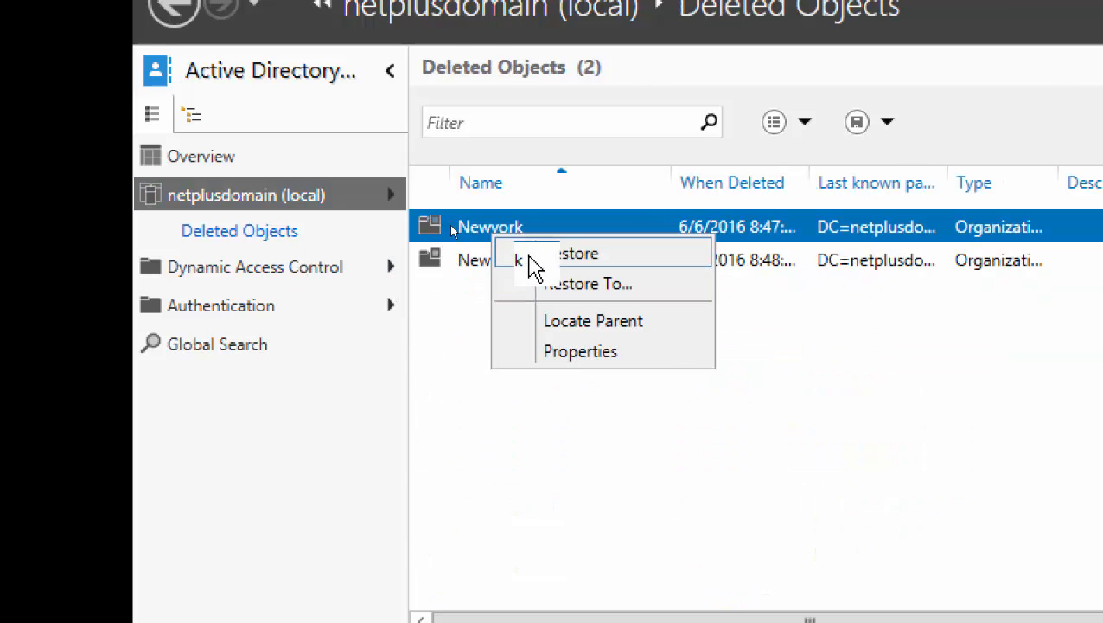
{"action": "left_click", "coordinate": [531, 254]}
{"action": "right_click", "coordinate": [477, 229]}
{"action": "left_click", "coordinate": [494, 247]}
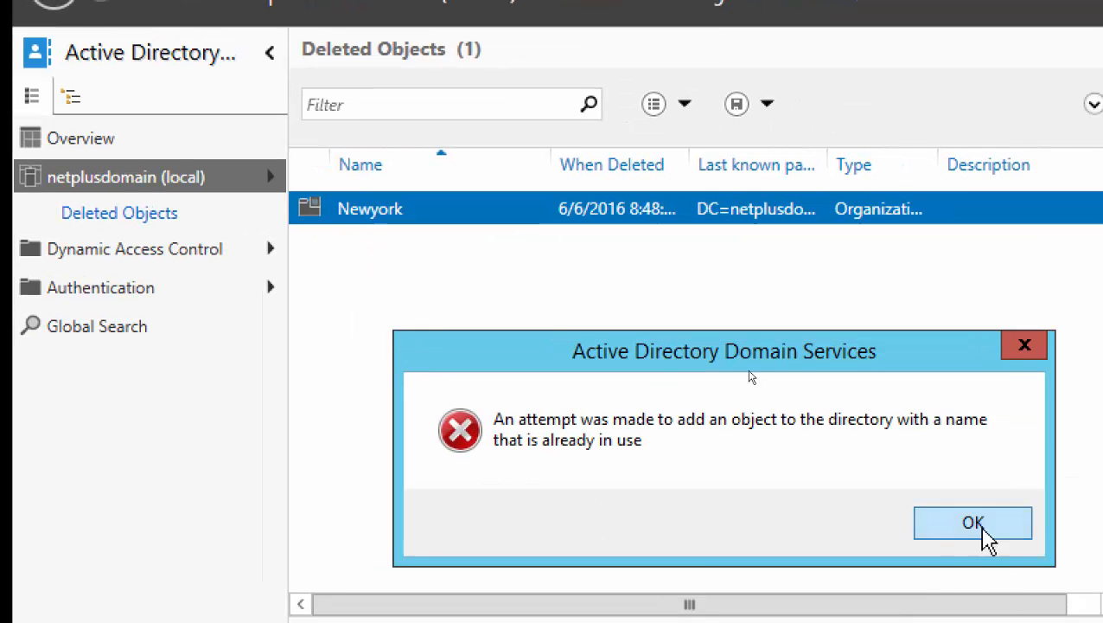
{"action": "left_click", "coordinate": [1091, 540]}
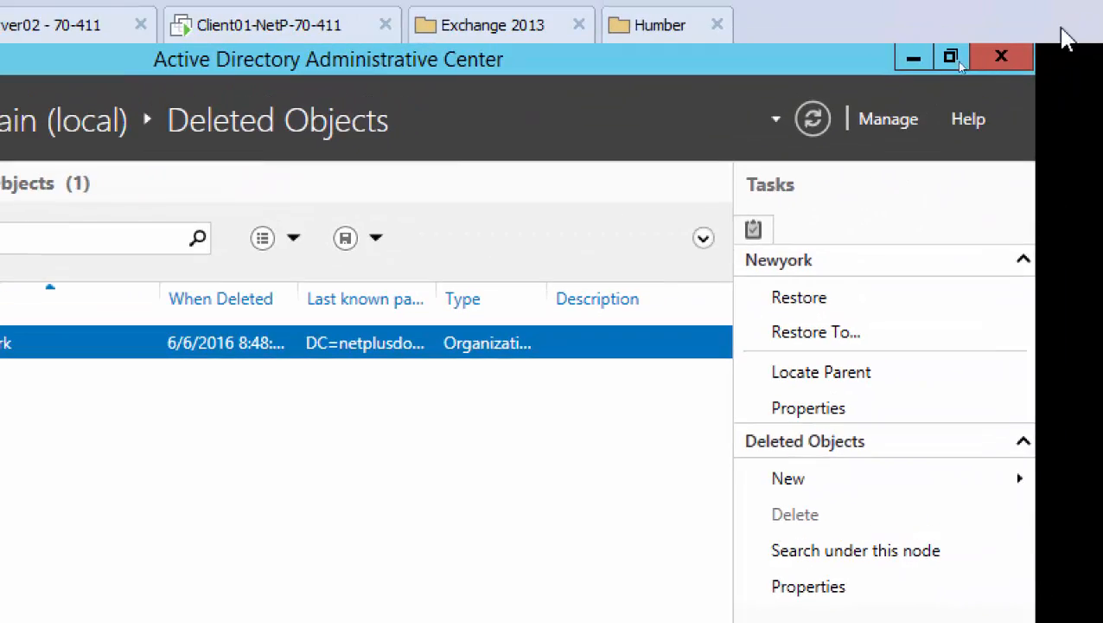
Minimize Active Directory Administrative Center to show the Server Manager dashboard.
{"action": "left_click", "coordinate": [913, 56]}
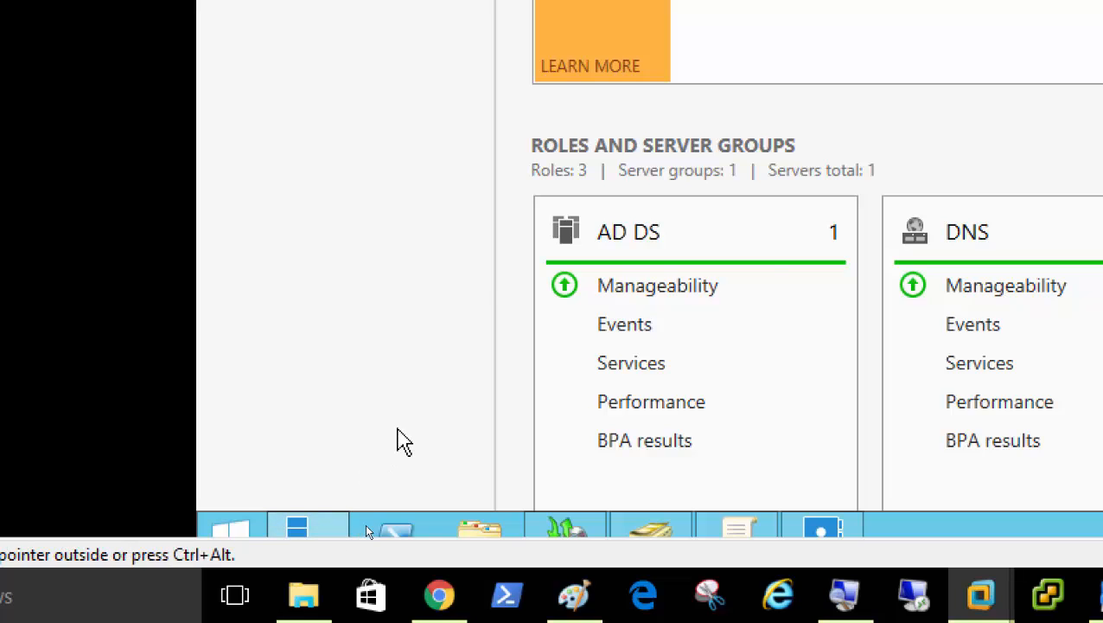
Launch System Configuration via msconfig in Run, then reopen the Run box.
{"action": "key", "text": "super+r"}
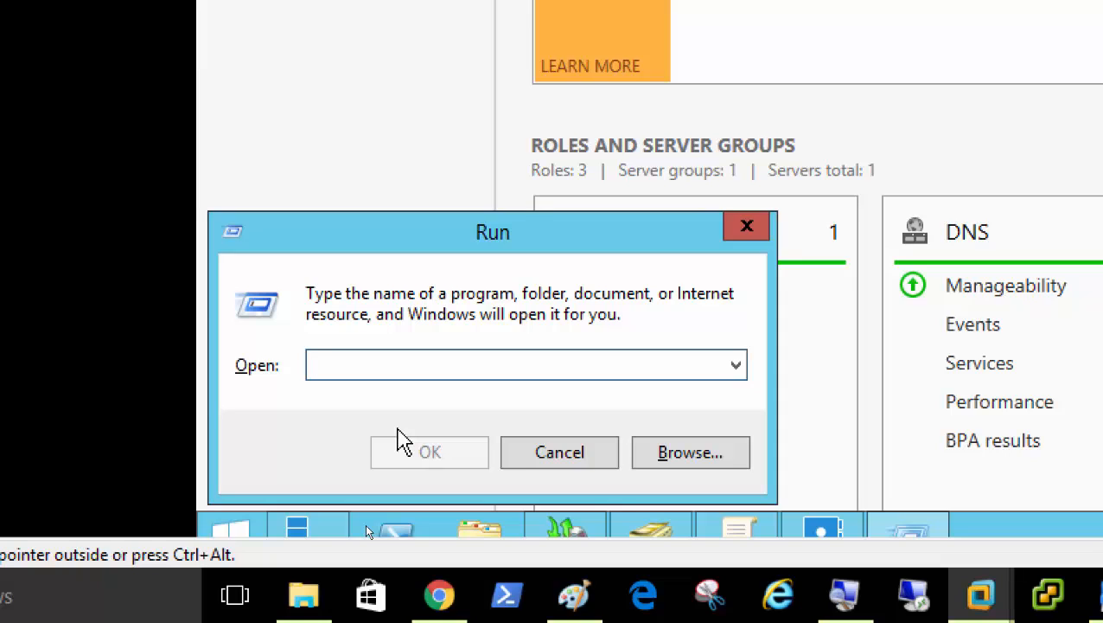
{"action": "type", "text": "m"}
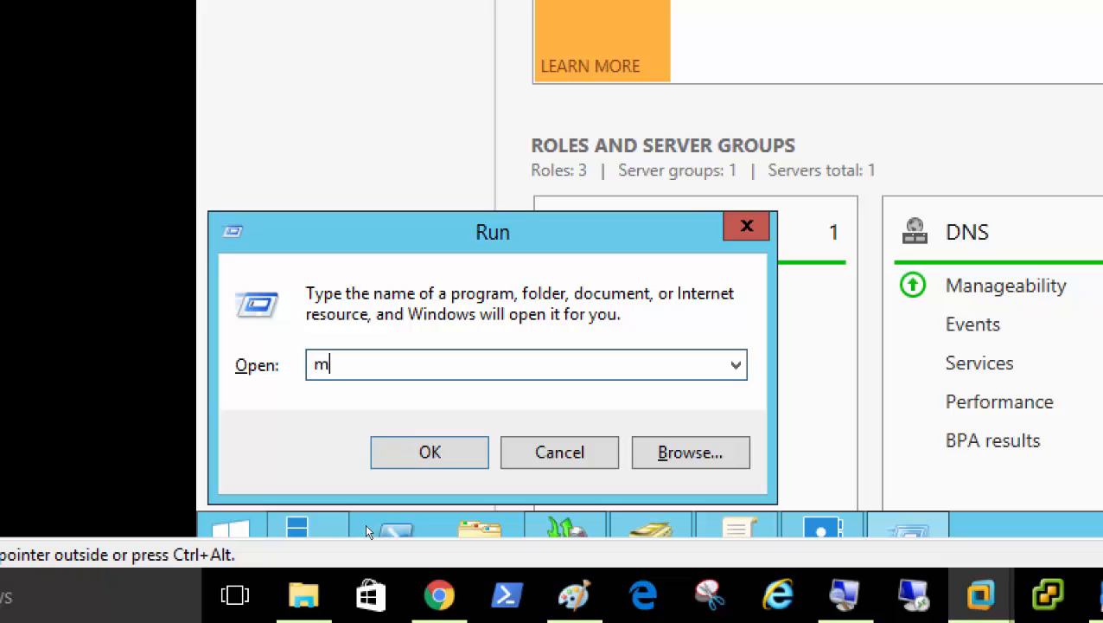
{"action": "type", "text": "sconfig"}
{"action": "left_click", "coordinate": [403, 443]}
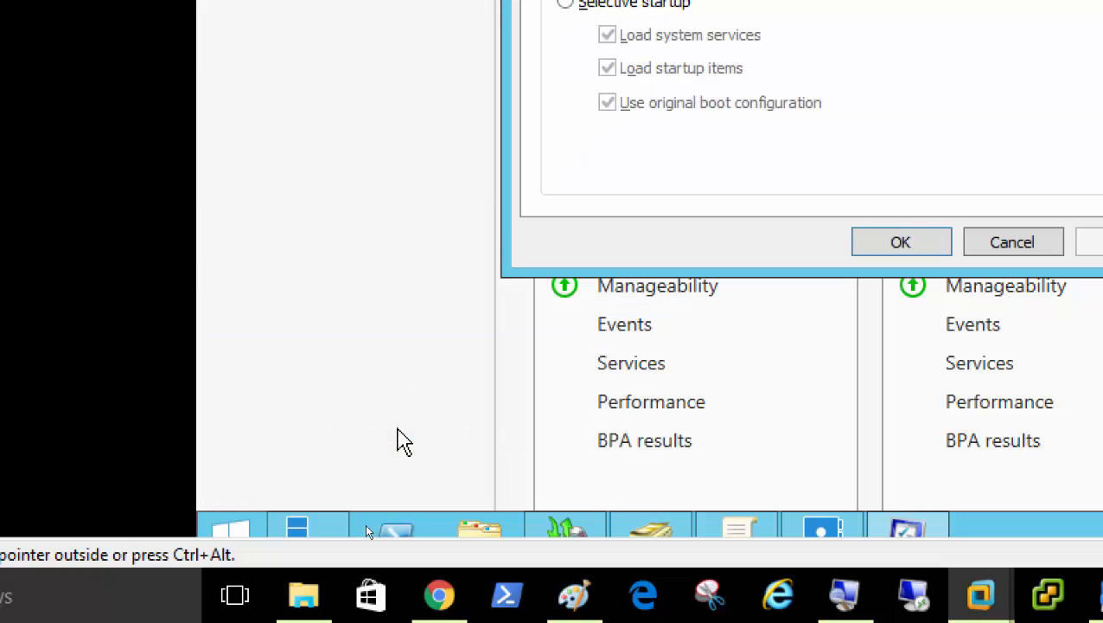
{"action": "key", "text": "super+r"}
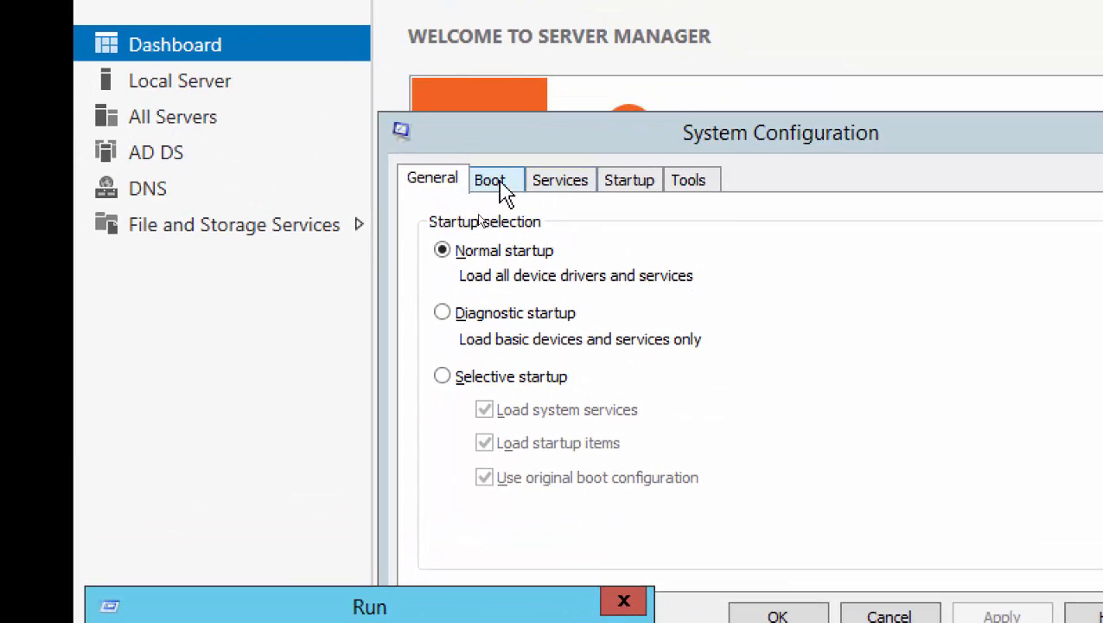
Enable Safe boot with the Active Directory repair option on the Boot tab and save.
{"action": "left_click", "coordinate": [500, 185]}
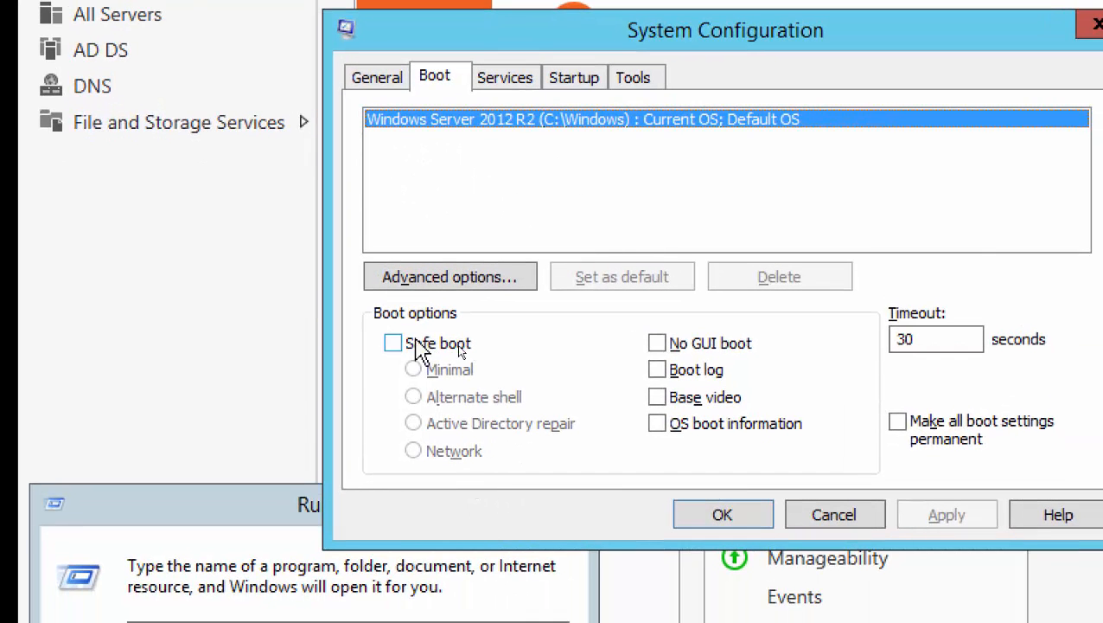
{"action": "left_click", "coordinate": [394, 344]}
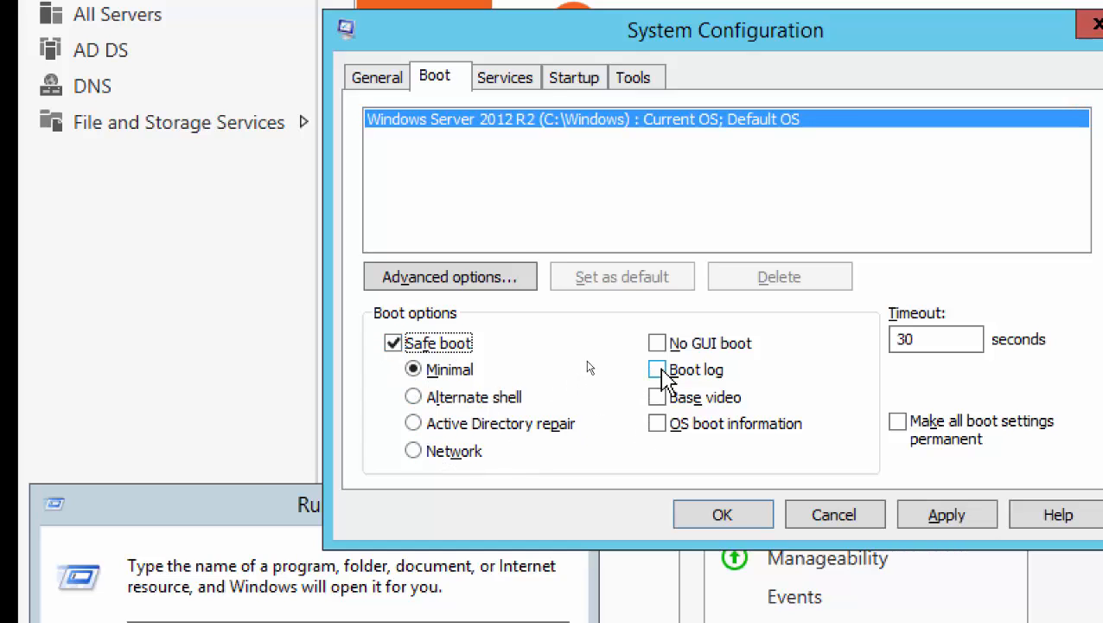
{"action": "left_click", "coordinate": [415, 428]}
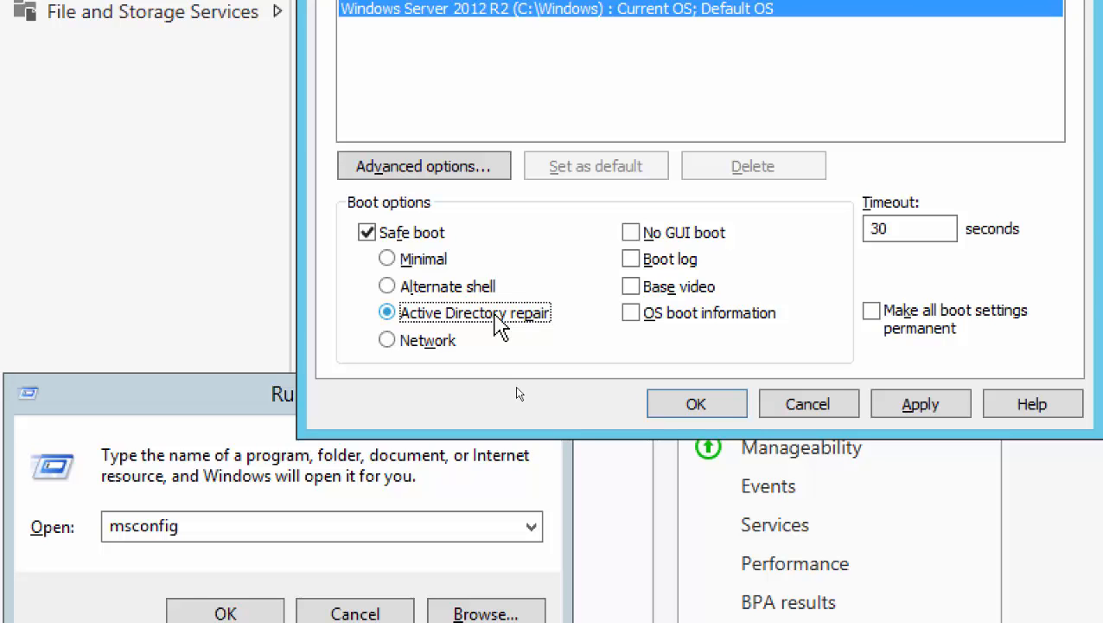
{"action": "left_click", "coordinate": [694, 404]}
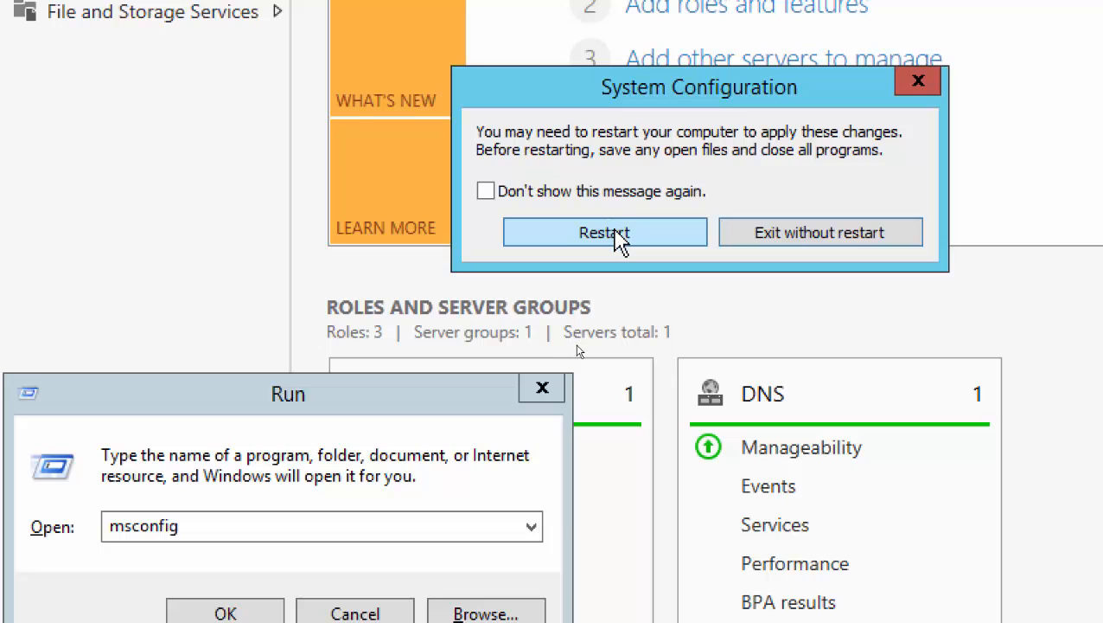
Restart Server01 from the System Configuration prompt.
{"action": "left_click", "coordinate": [606, 233]}
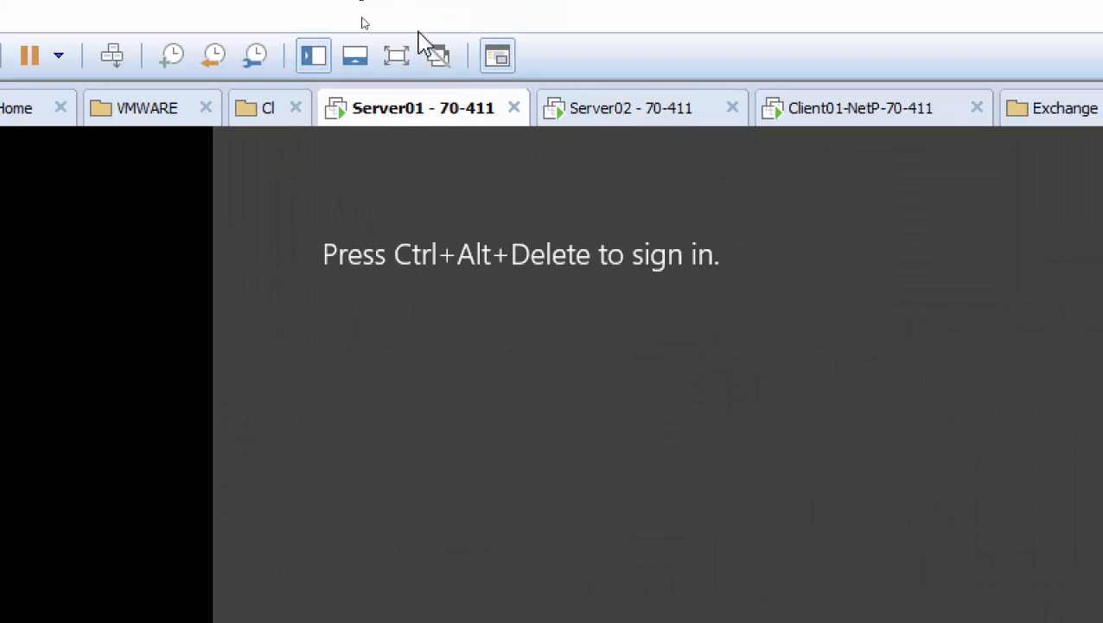
Send Ctrl+Alt+Del and attempt sign-in with the domain administrator password.
{"action": "left_click", "coordinate": [112, 57]}
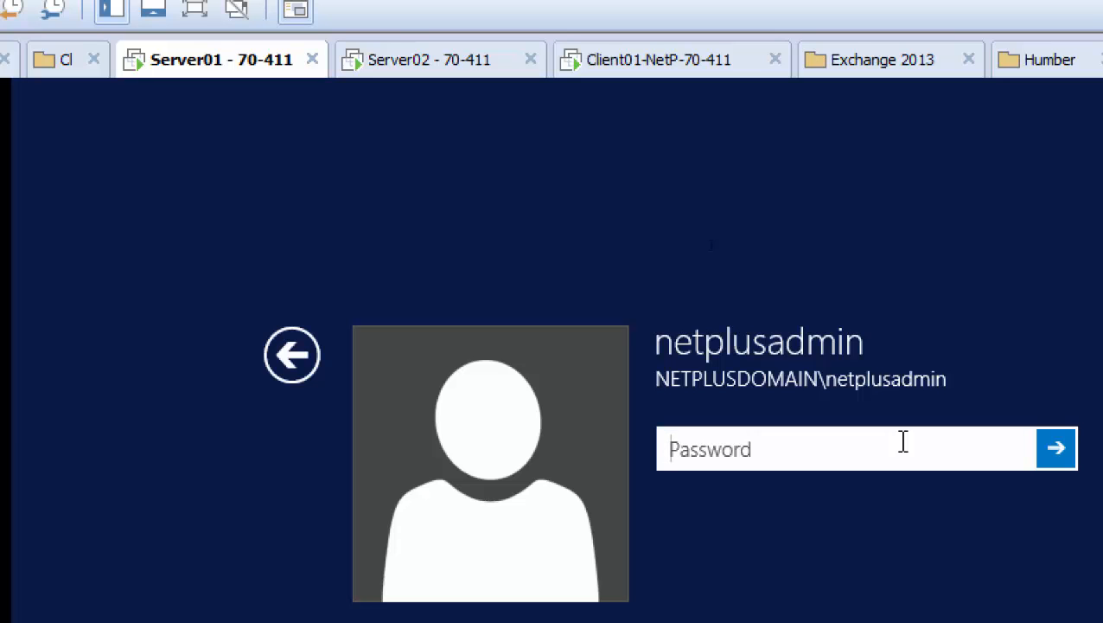
{"action": "type", "text": "•••••••••"}
{"action": "key", "text": "Return"}
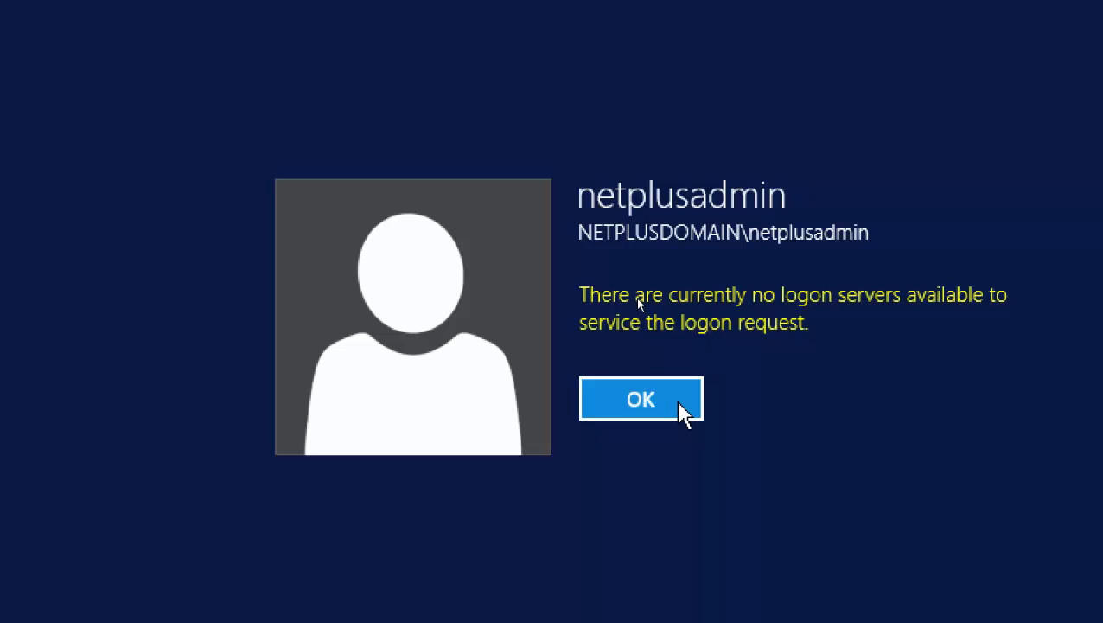
Dismiss the logon error and sign in as Other user 'administrator' with its password.
{"action": "left_click", "coordinate": [652, 406]}
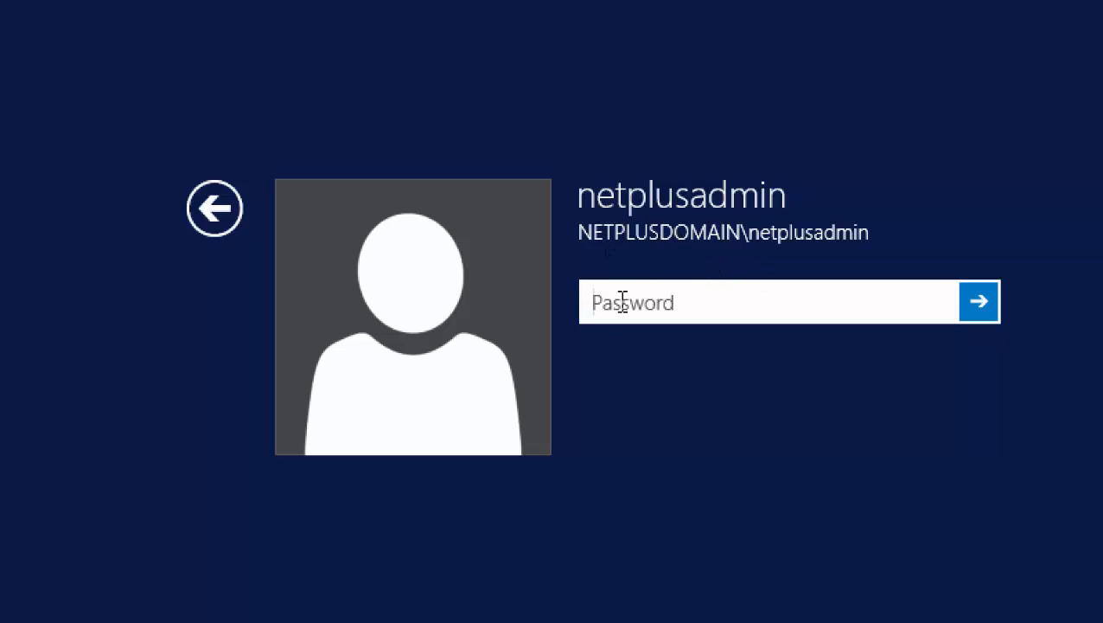
{"action": "left_click", "coordinate": [216, 209]}
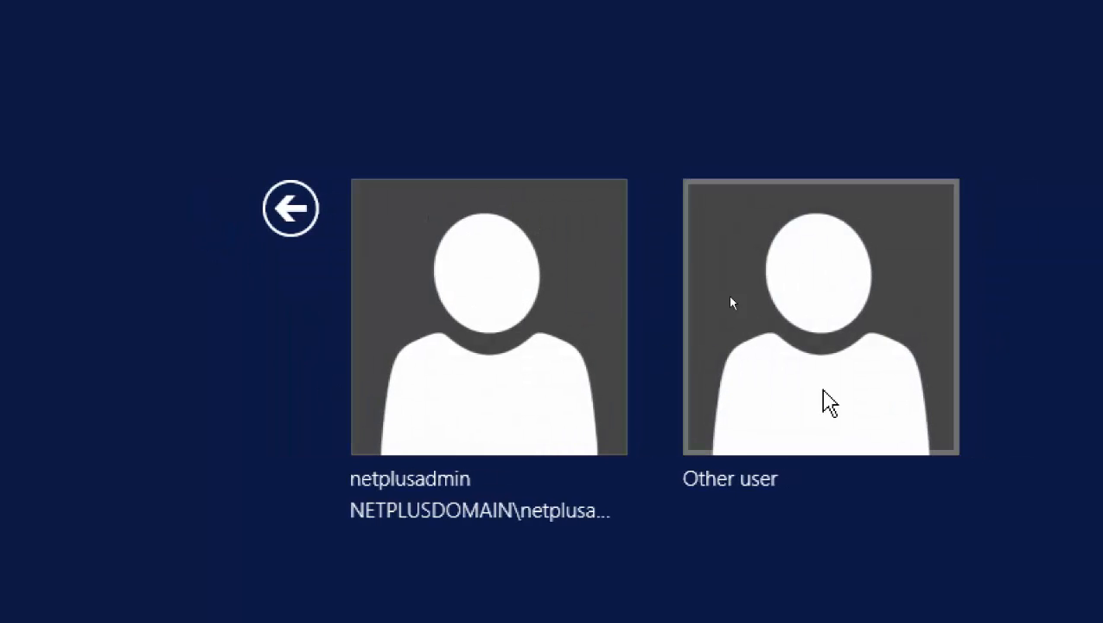
{"action": "left_click", "coordinate": [830, 359]}
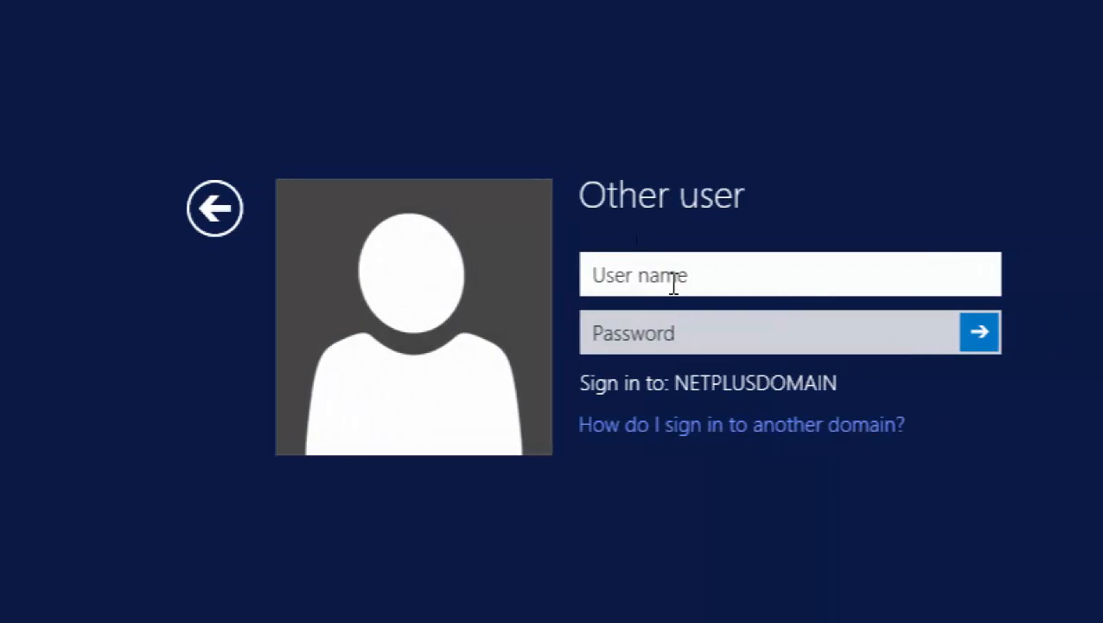
{"action": "type", "text": "adminis"}
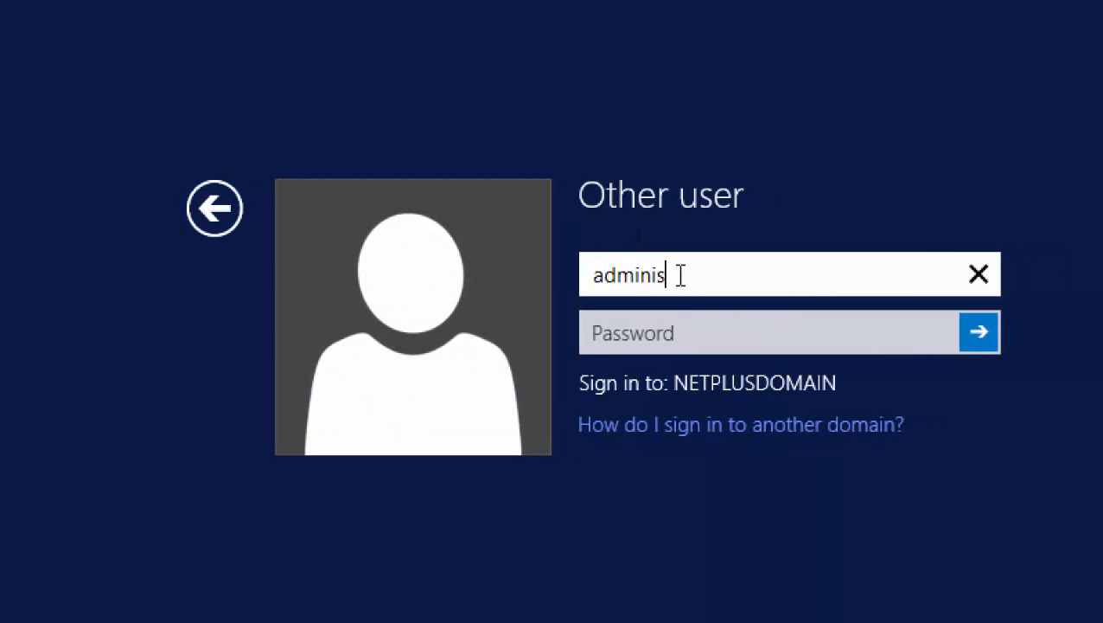
{"action": "type", "text": "trator"}
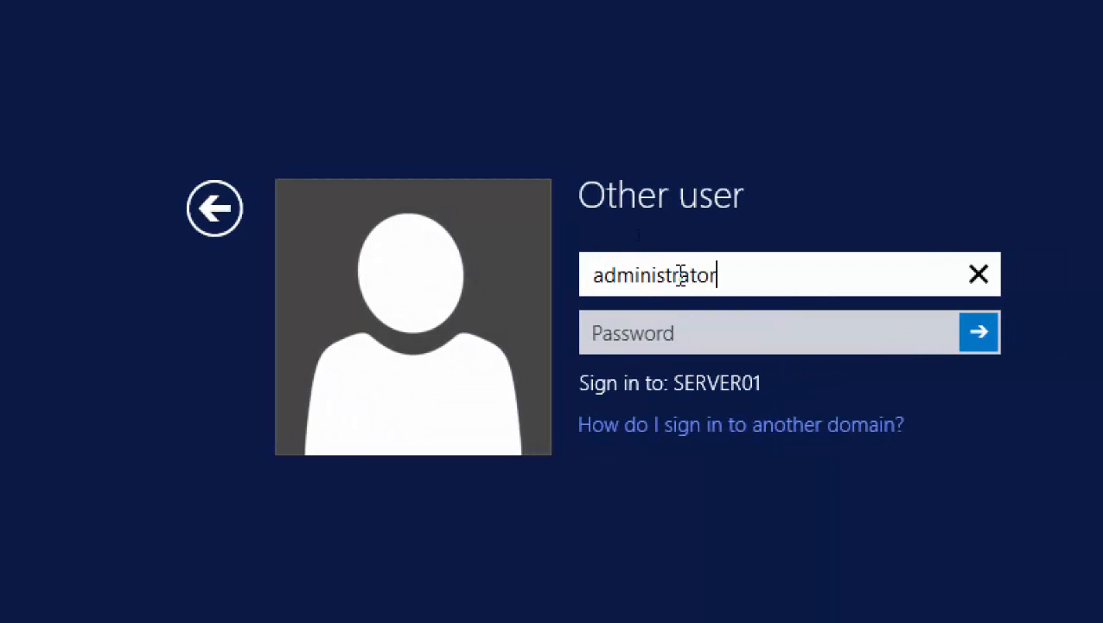
{"action": "key", "text": "Tab"}
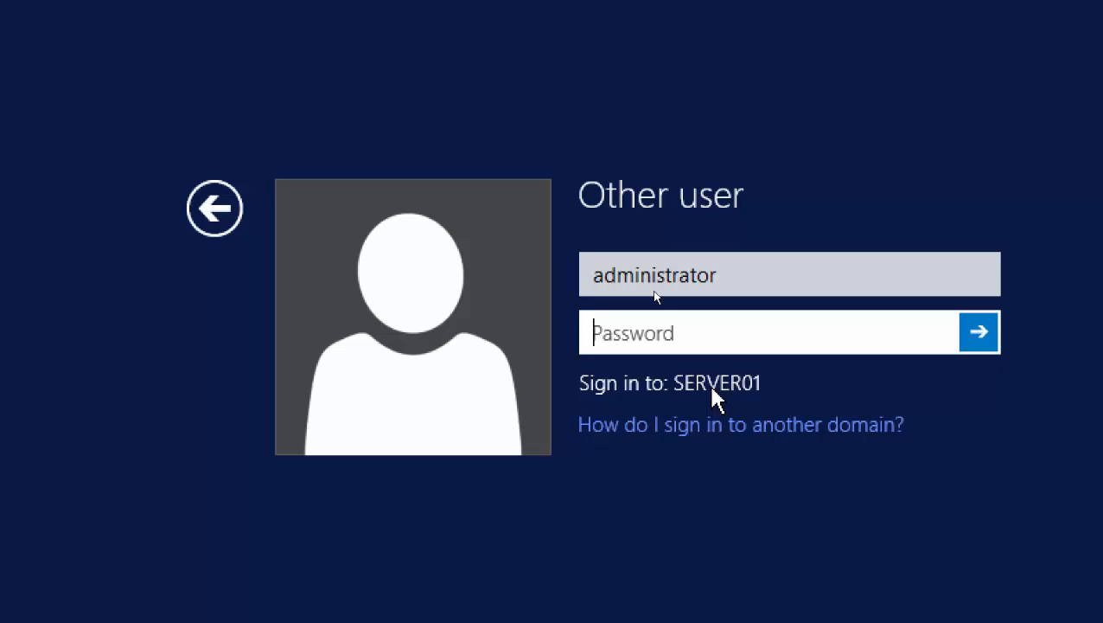
{"action": "type", "text": "********"}
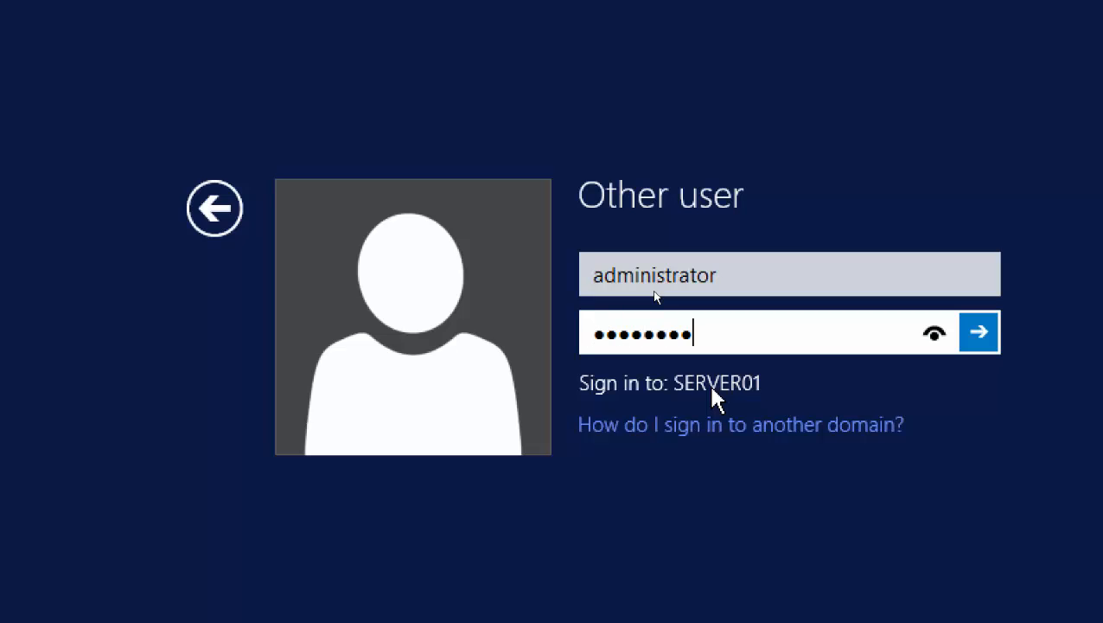
{"action": "type", "text": "*"}
{"action": "key", "text": "Return"}
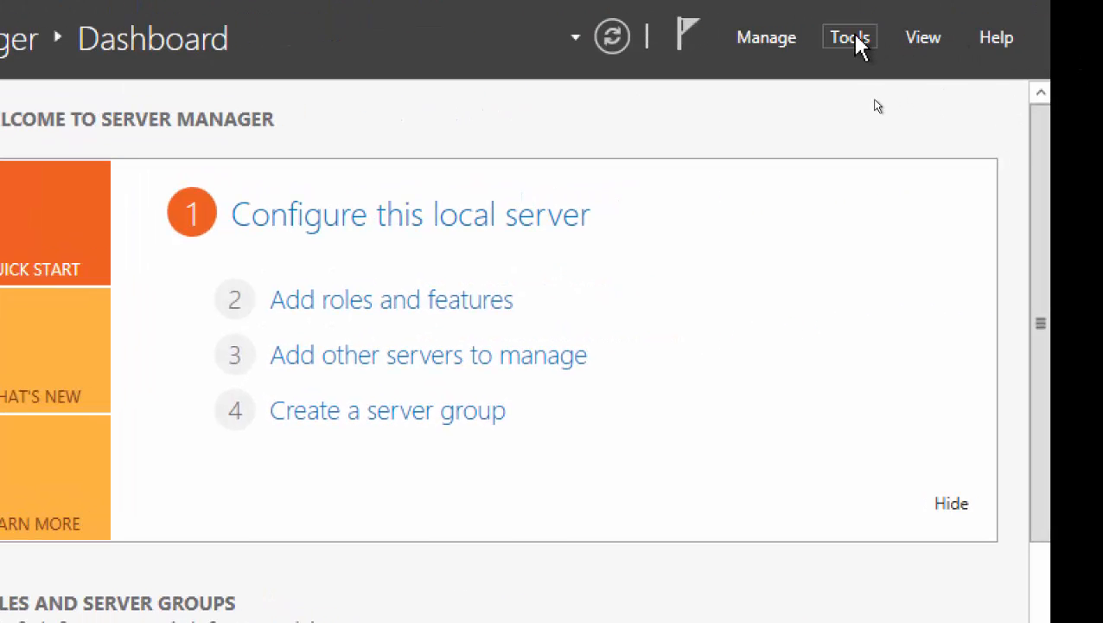
Launch Windows Server Backup from Server Manager's Tools menu.
{"action": "left_click", "coordinate": [851, 39]}
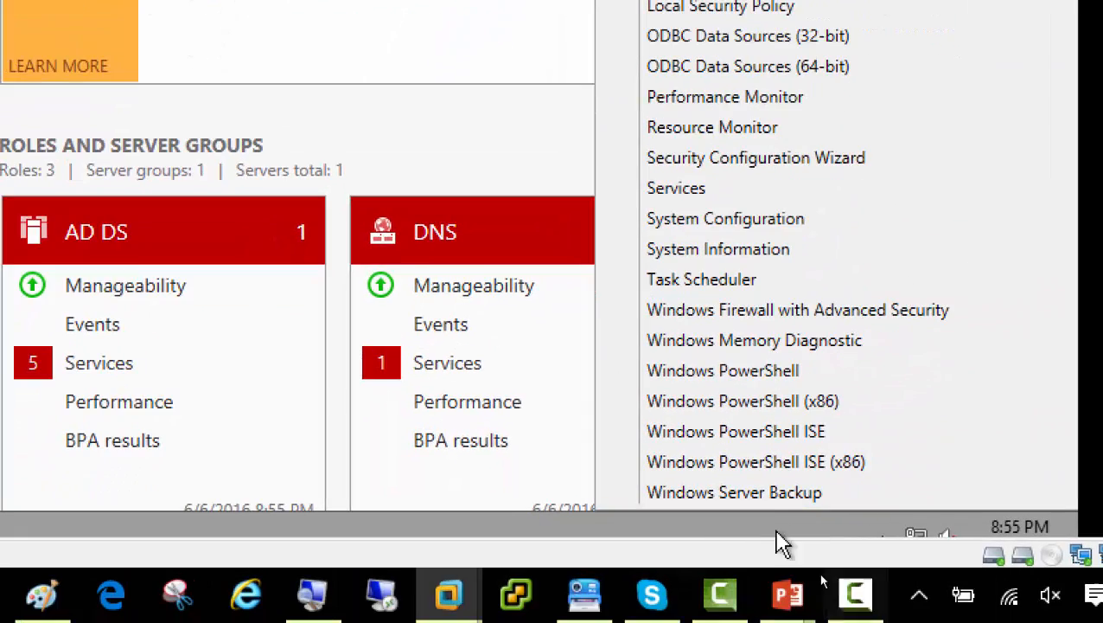
{"action": "left_click", "coordinate": [773, 493]}
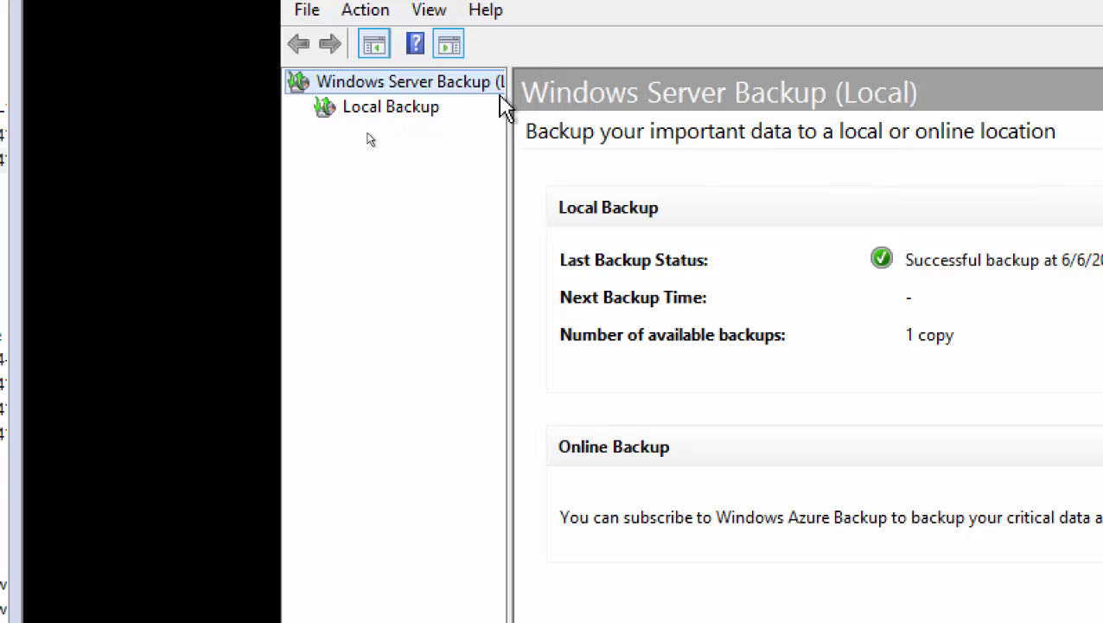
Show Local Backup and select the 6/6/2016 8:17 PM backup entry.
{"action": "left_click", "coordinate": [422, 121]}
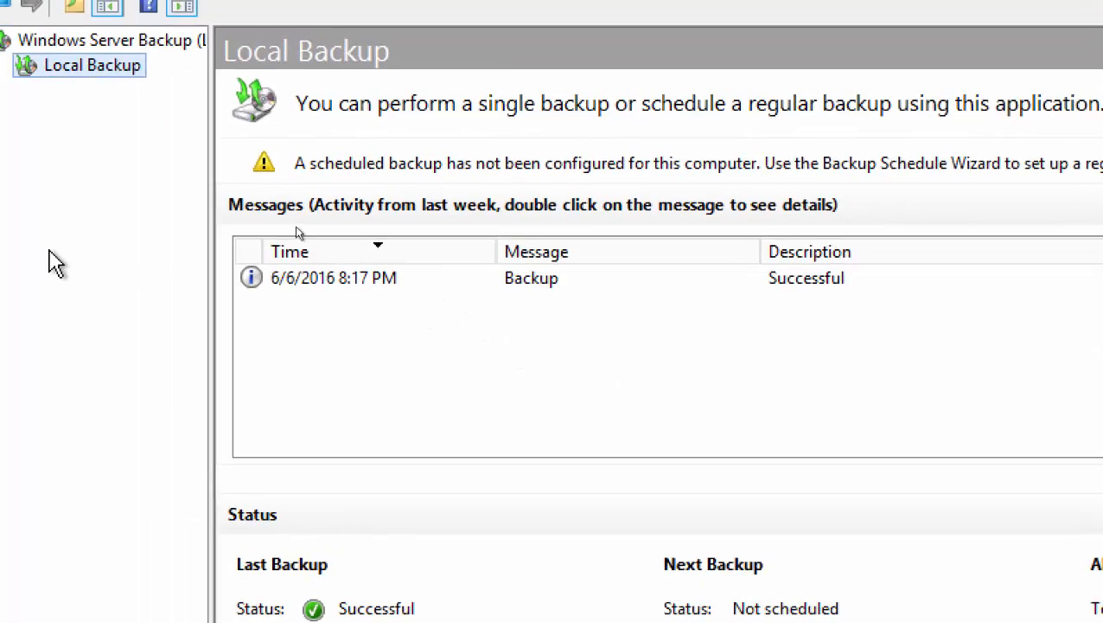
{"action": "left_click", "coordinate": [361, 286]}
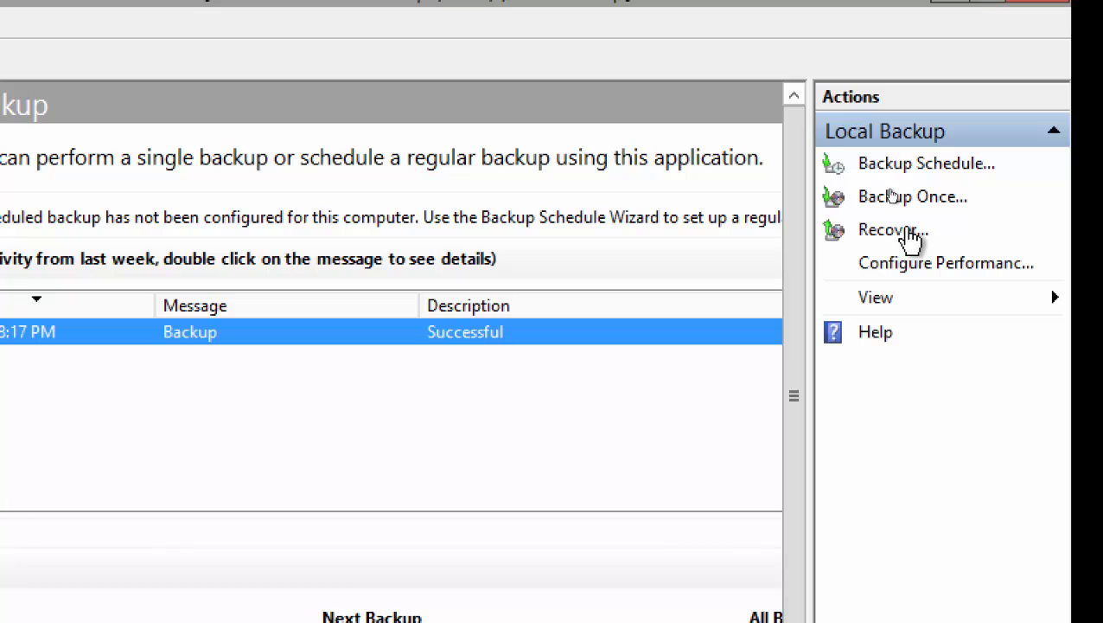
Start a recovery from this server's 6/6/2016 8:17 PM backup with System state as the recovery type.
{"action": "left_click", "coordinate": [908, 232]}
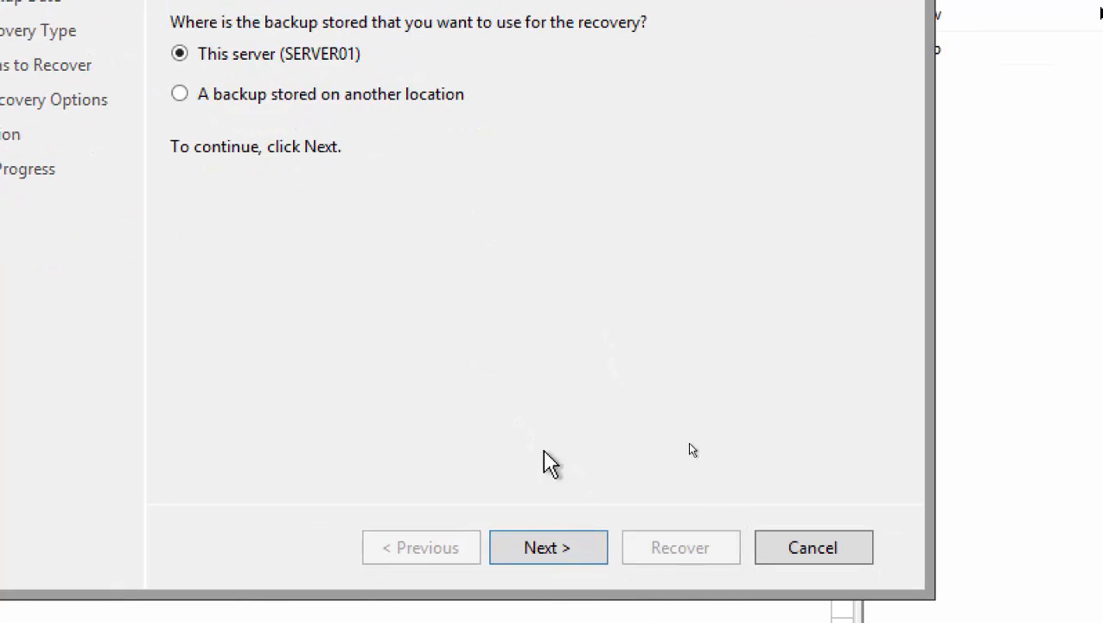
{"action": "left_click", "coordinate": [578, 561]}
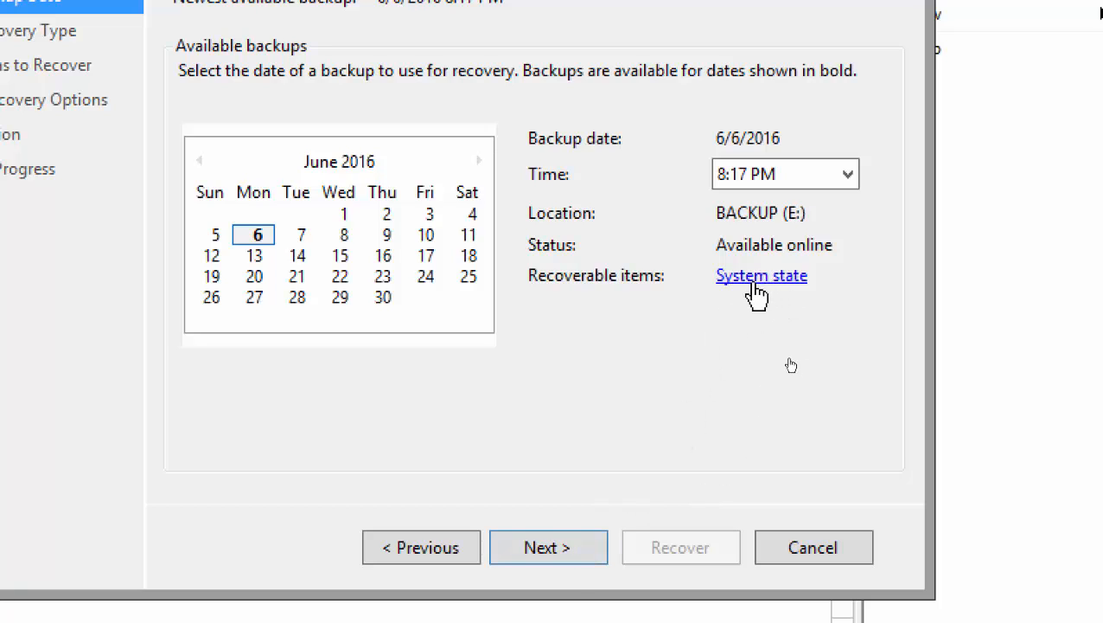
{"action": "left_click", "coordinate": [548, 556]}
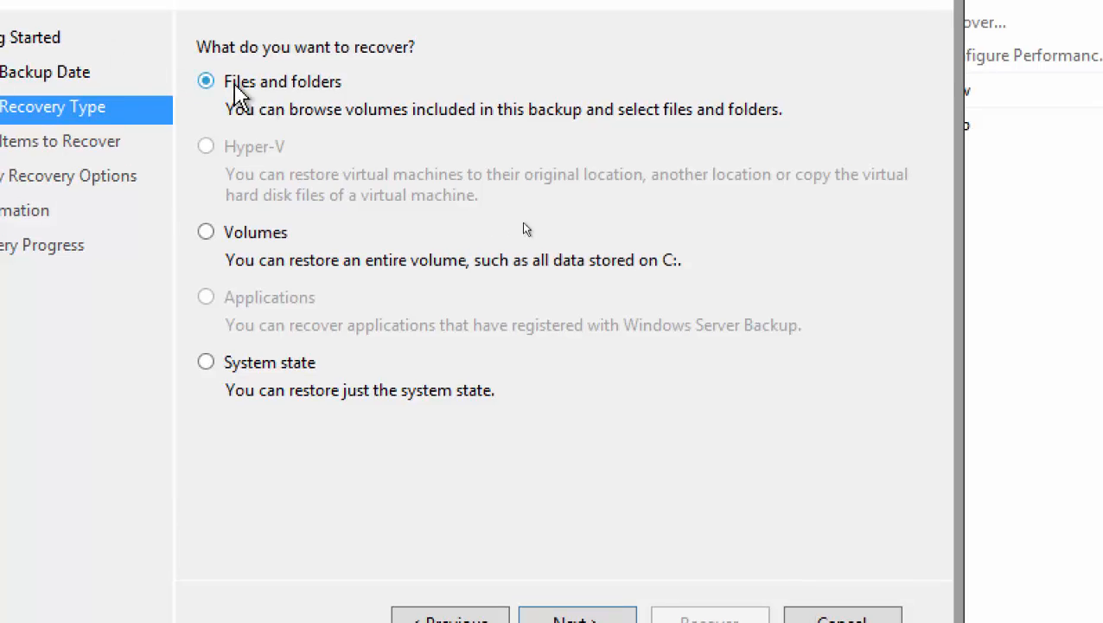
{"action": "left_click", "coordinate": [218, 368]}
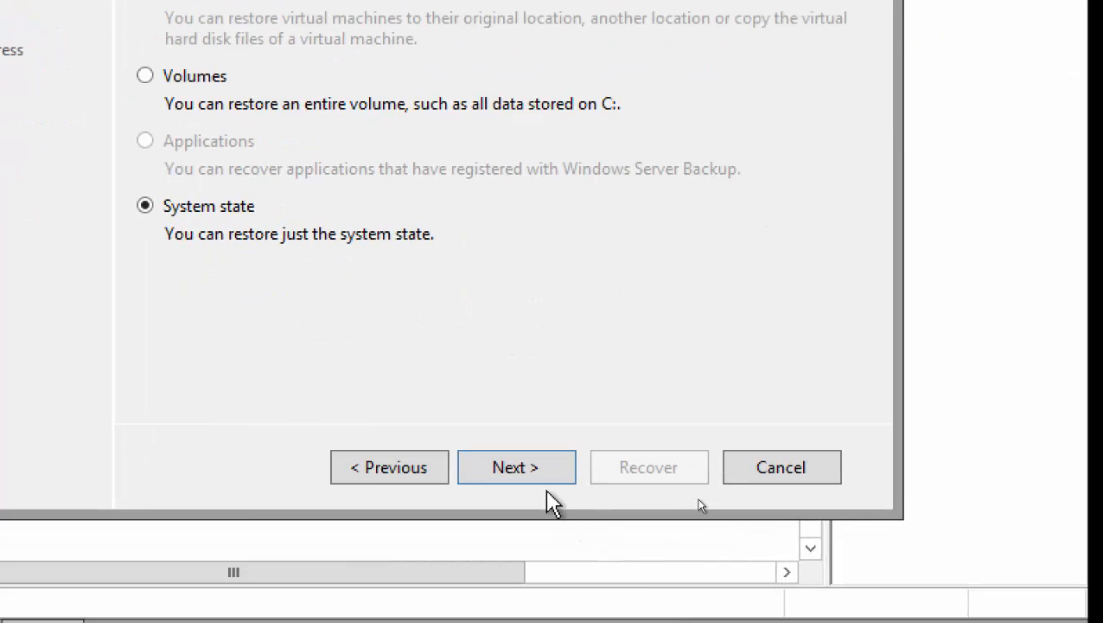
{"action": "left_click", "coordinate": [592, 619]}
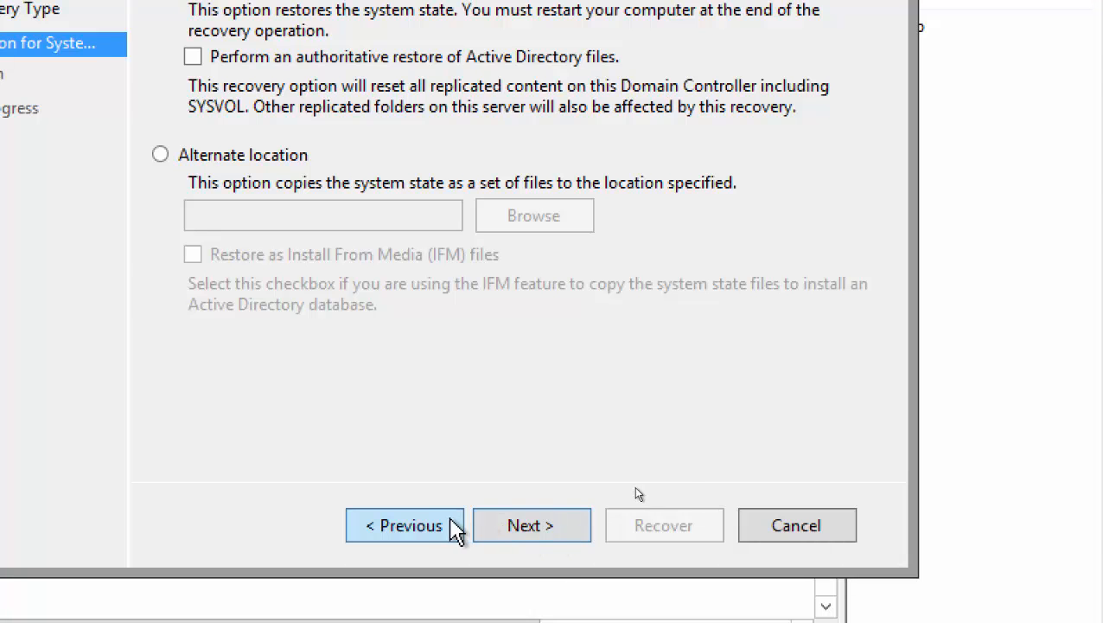
Step back to recheck the backup date, then return to the system state location page.
{"action": "left_click", "coordinate": [418, 527]}
{"action": "left_click", "coordinate": [419, 527]}
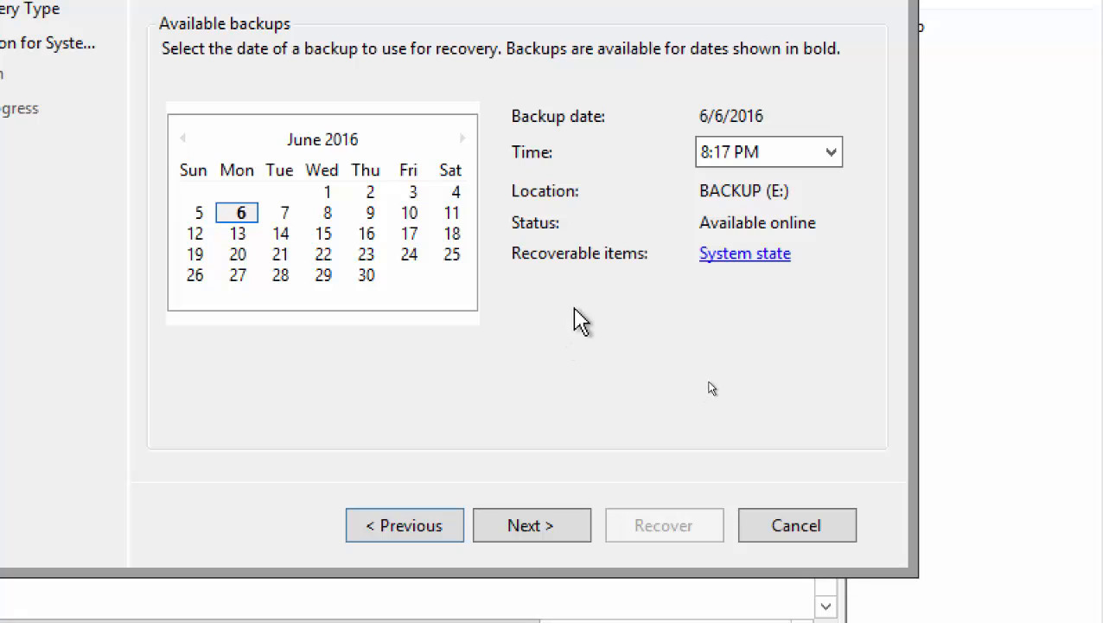
{"action": "left_click", "coordinate": [541, 544]}
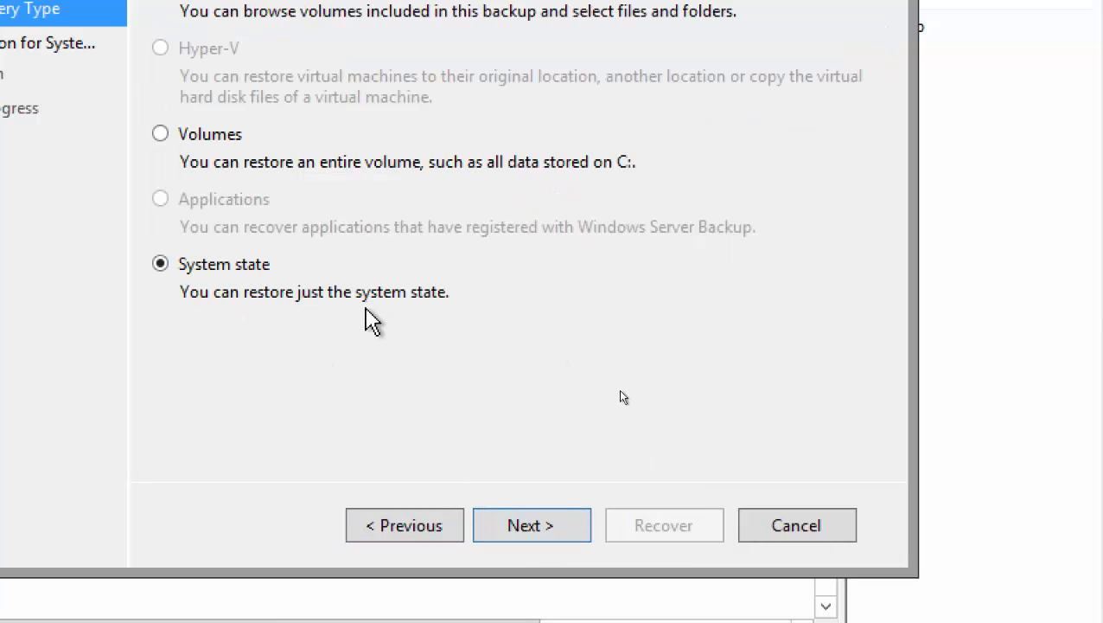
{"action": "left_click", "coordinate": [552, 530]}
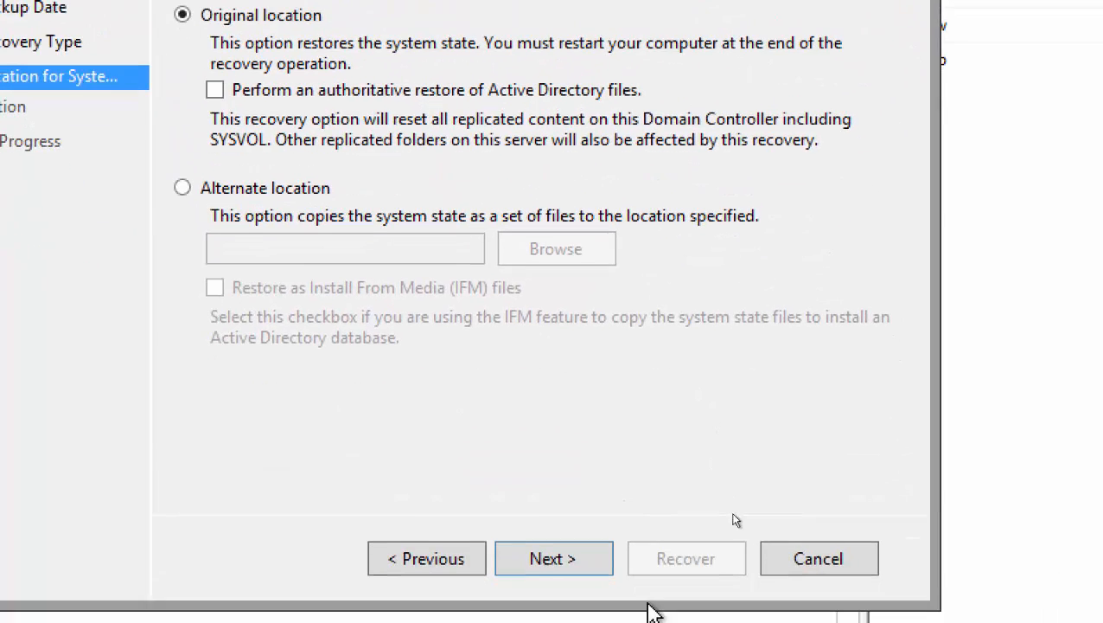
Keep Original location and acknowledge the replication re-sync warning to reach Confirmation.
{"action": "left_click", "coordinate": [568, 558]}
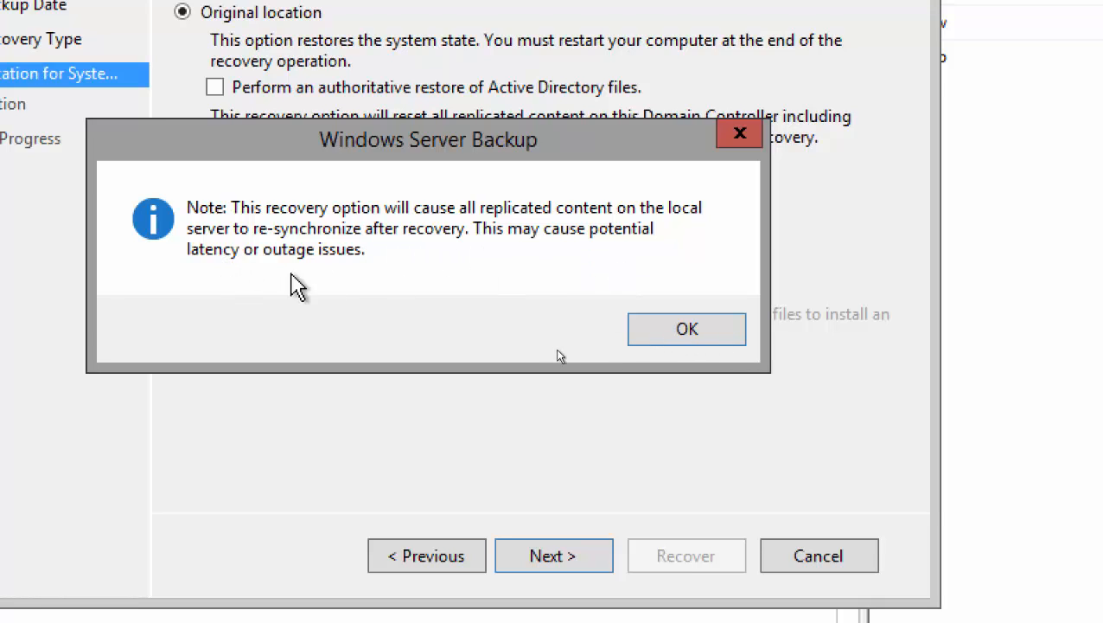
{"action": "left_click", "coordinate": [702, 336]}
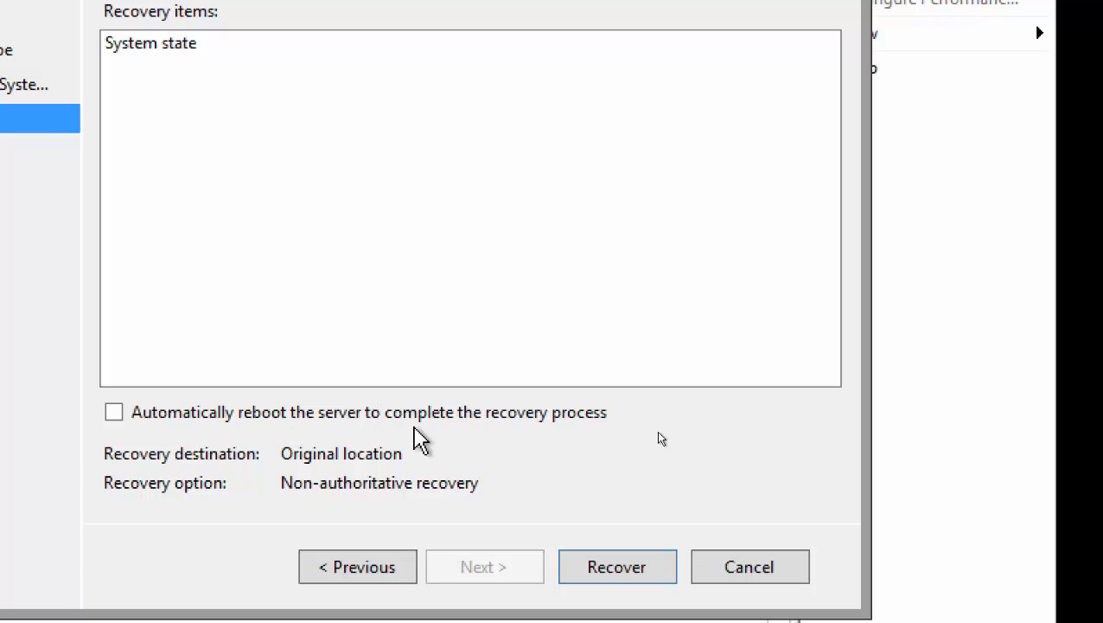
Start the system state recovery and confirm the uncancellable-operation warning.
{"action": "left_click", "coordinate": [610, 569]}
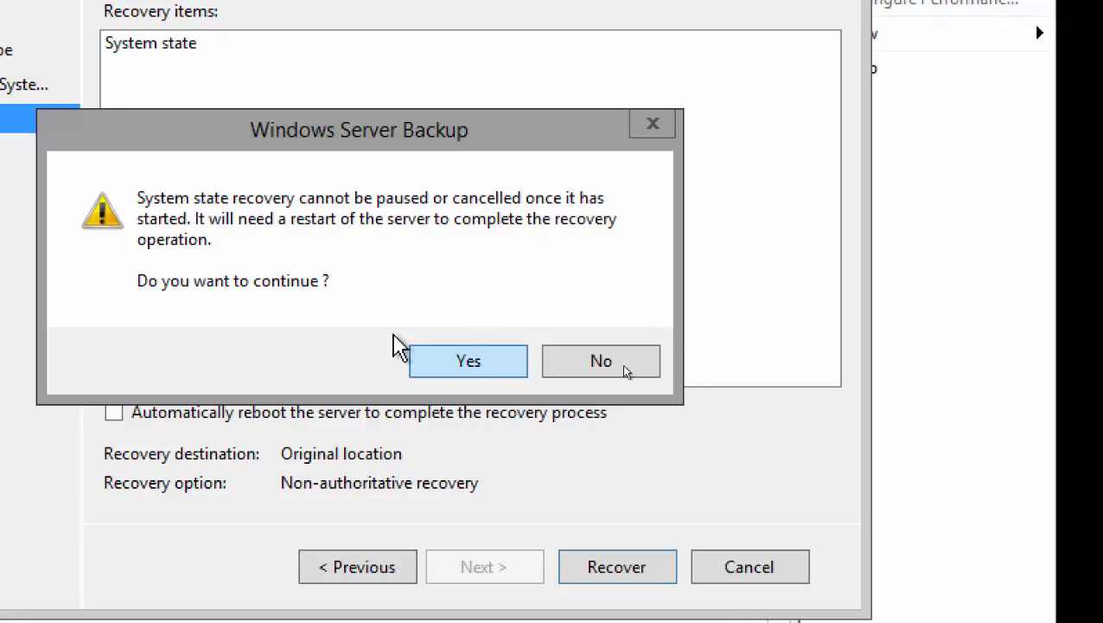
{"action": "left_click", "coordinate": [455, 364]}
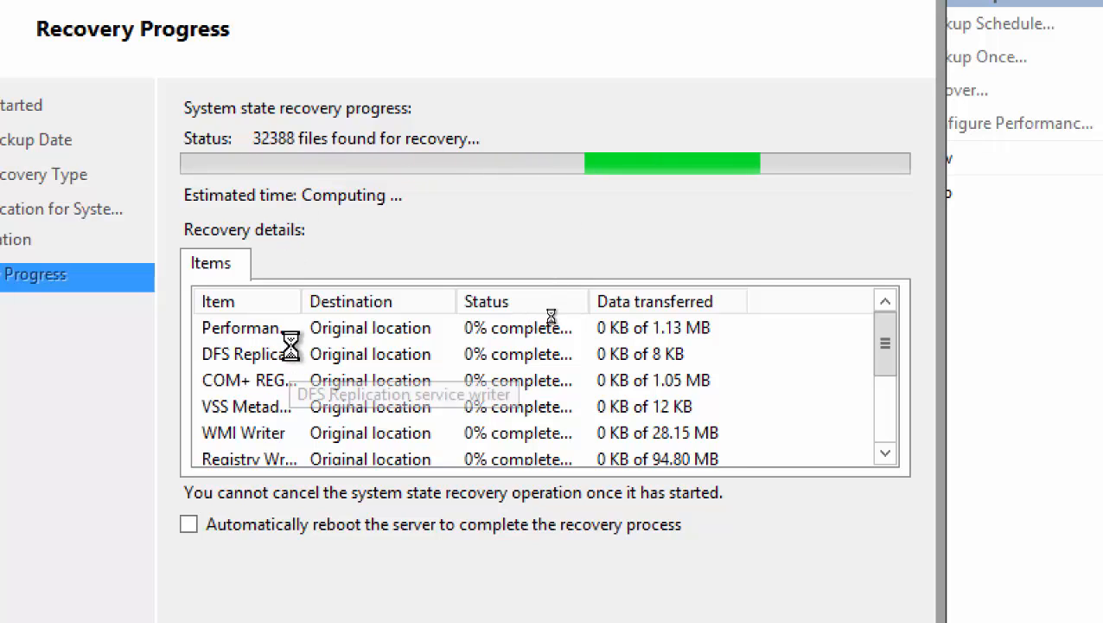
Widen the Item column, let the recovery finish, and restart the server.
{"action": "double_click", "coordinate": [303, 303]}
{"action": "scroll", "coordinate": [581, 337], "scroll_direction": "down", "scroll_amount": 2}
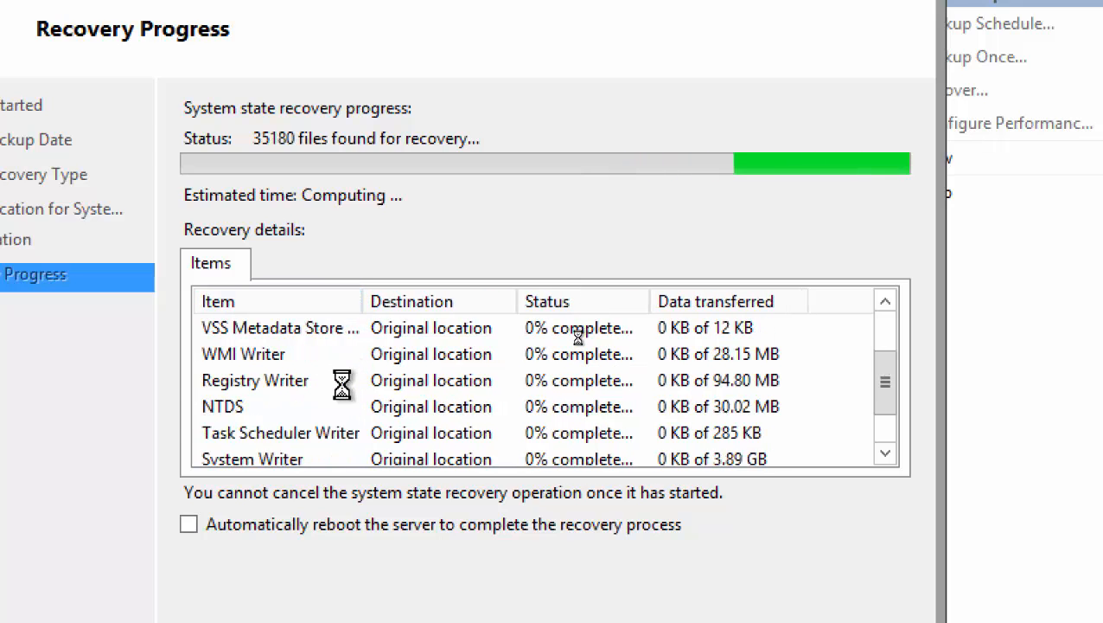
{"action": "scroll", "coordinate": [346, 414], "scroll_direction": "up", "scroll_amount": 2}
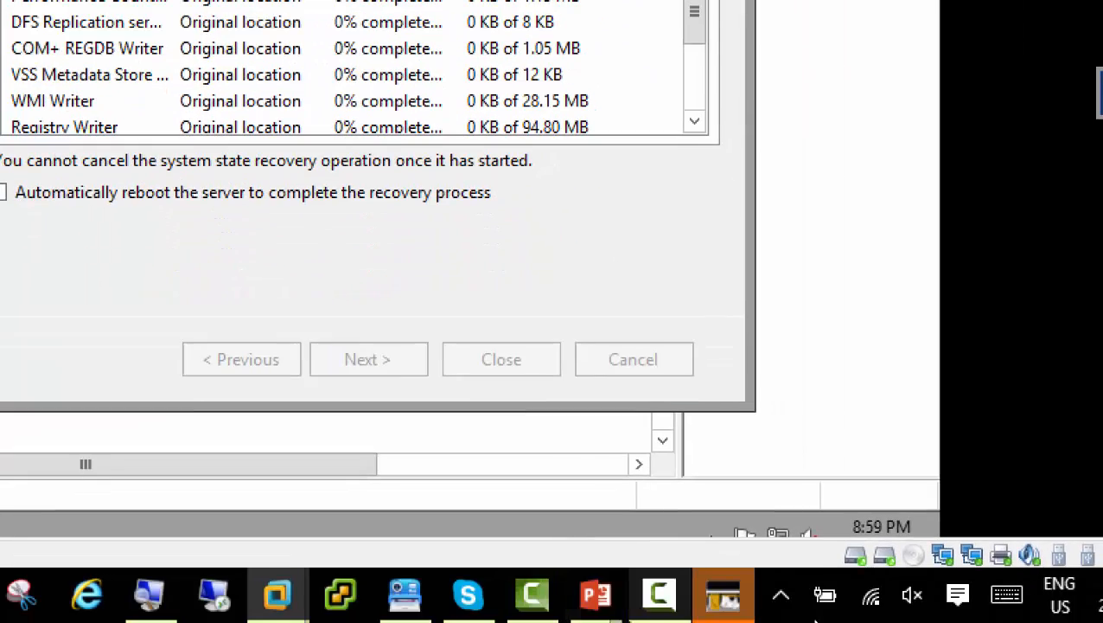
{"action": "left_click", "coordinate": [659, 595]}
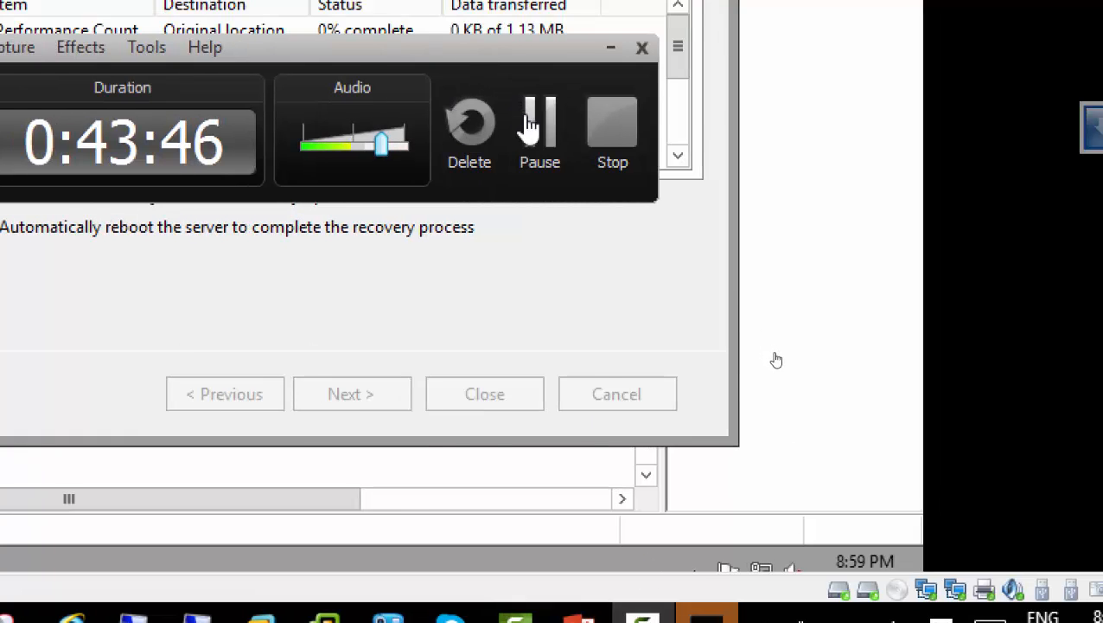
{"action": "left_click", "coordinate": [535, 121]}
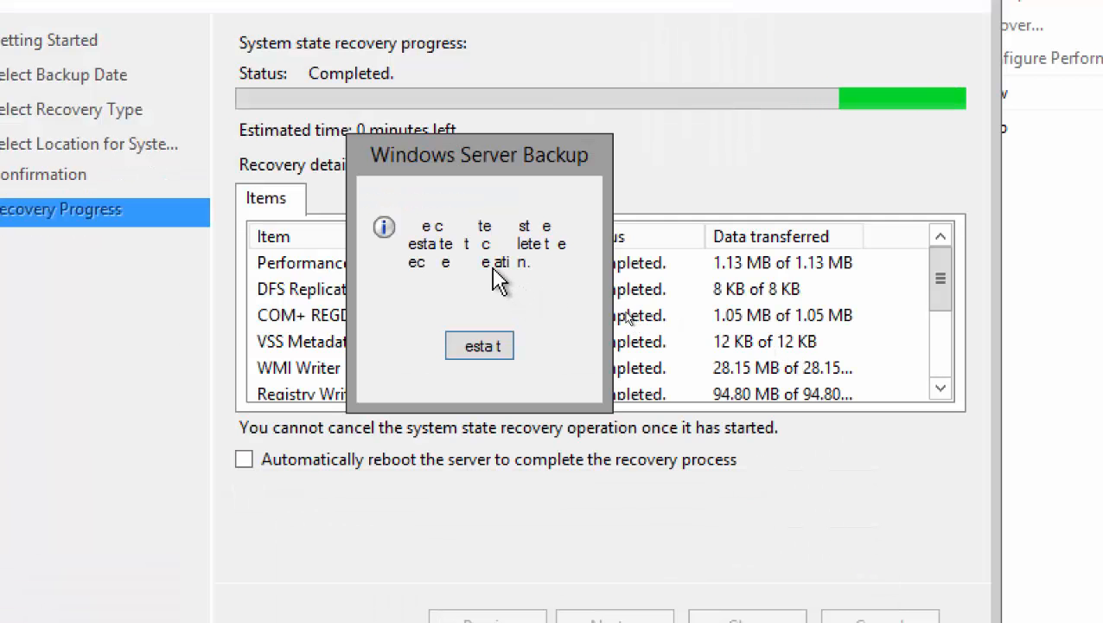
{"action": "left_click", "coordinate": [493, 344]}
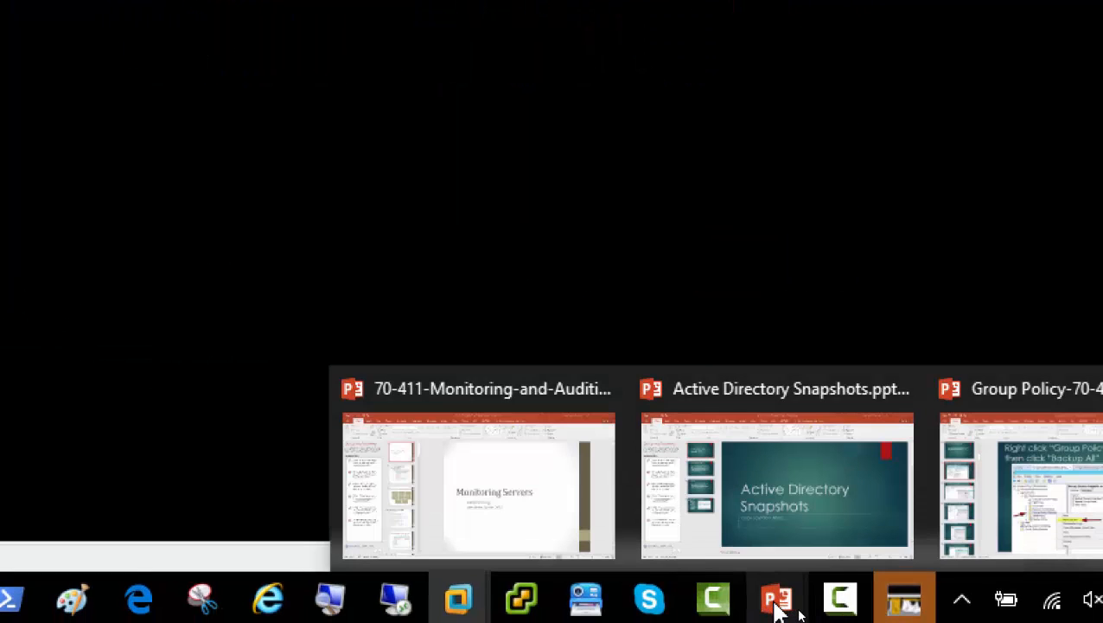
After reboot, dismiss wbadmin's recovery-succeeded message so the Server Manager dashboard loads.
{"action": "mouse_move", "coordinate": [843, 612]}
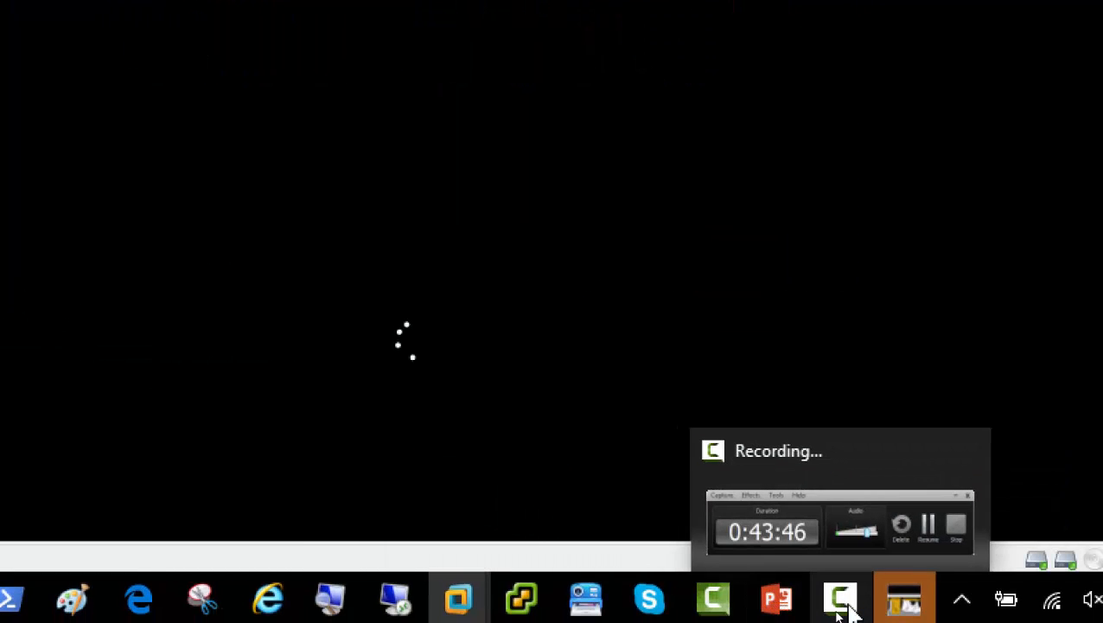
{"action": "left_click", "coordinate": [825, 451]}
{"action": "left_click", "coordinate": [697, 327]}
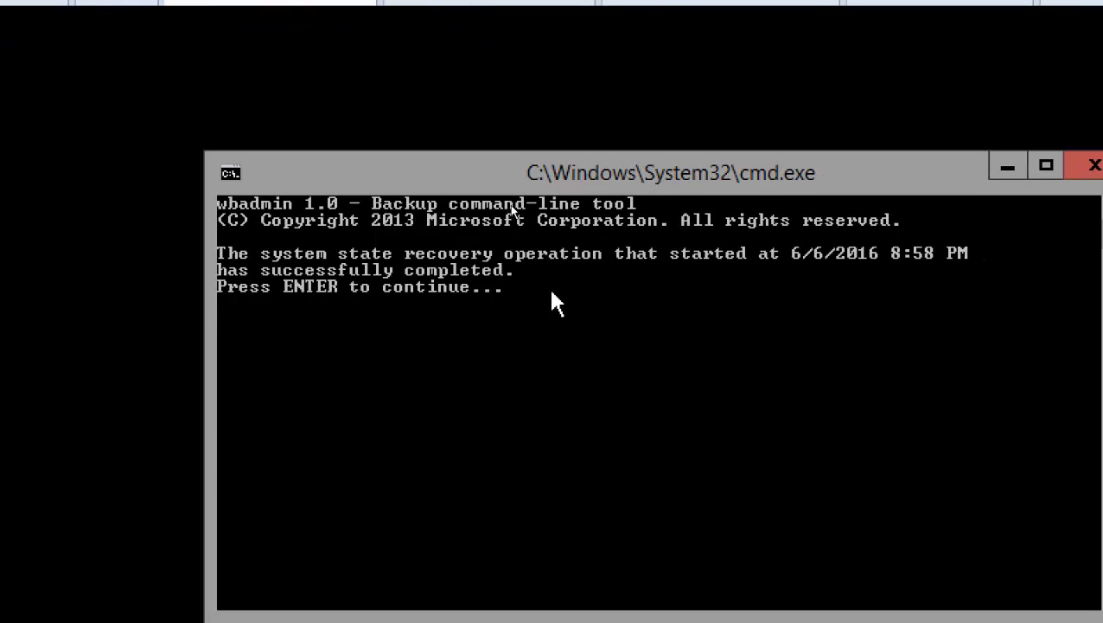
{"action": "key", "text": "Return"}
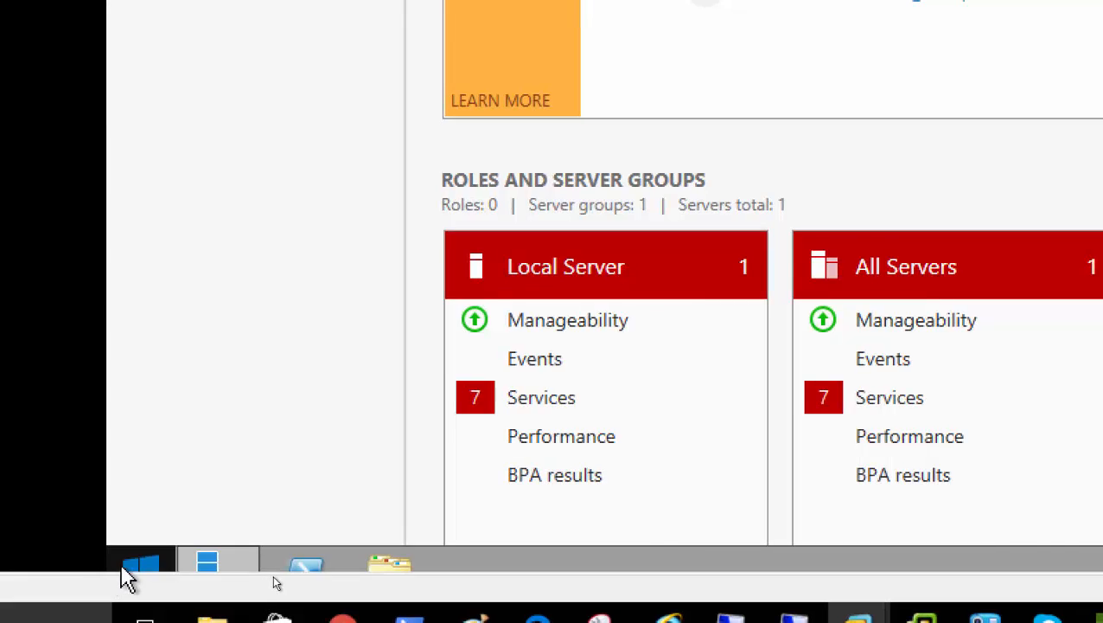
Launch System Configuration by running msconfig from the Start context menu's Run prompt.
{"action": "right_click", "coordinate": [123, 569]}
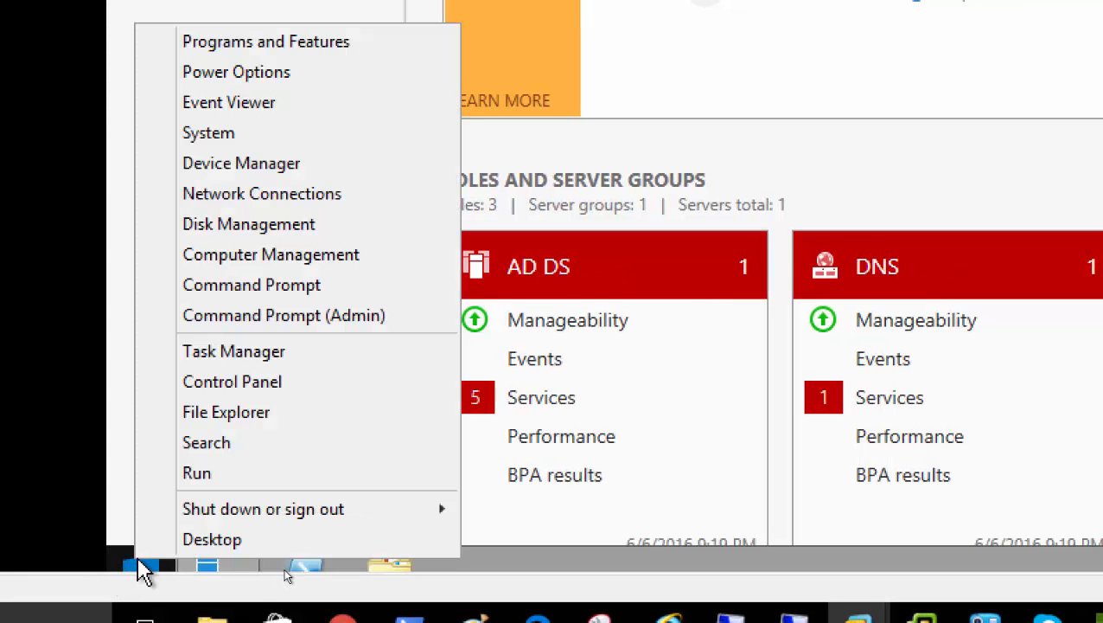
{"action": "left_click", "coordinate": [253, 480]}
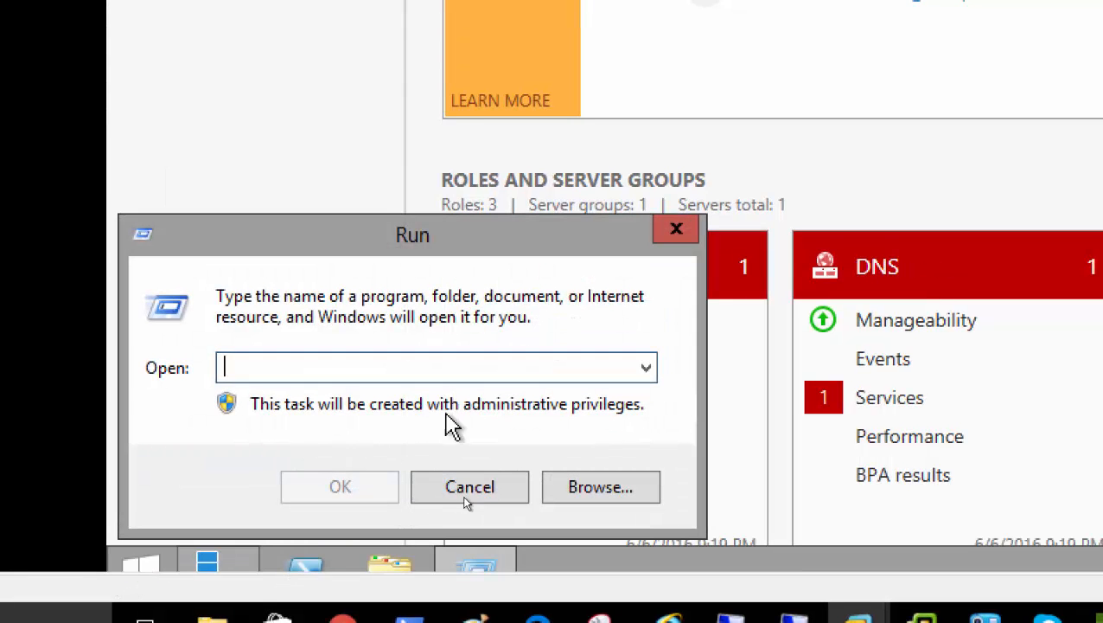
{"action": "type", "text": "msconfig"}
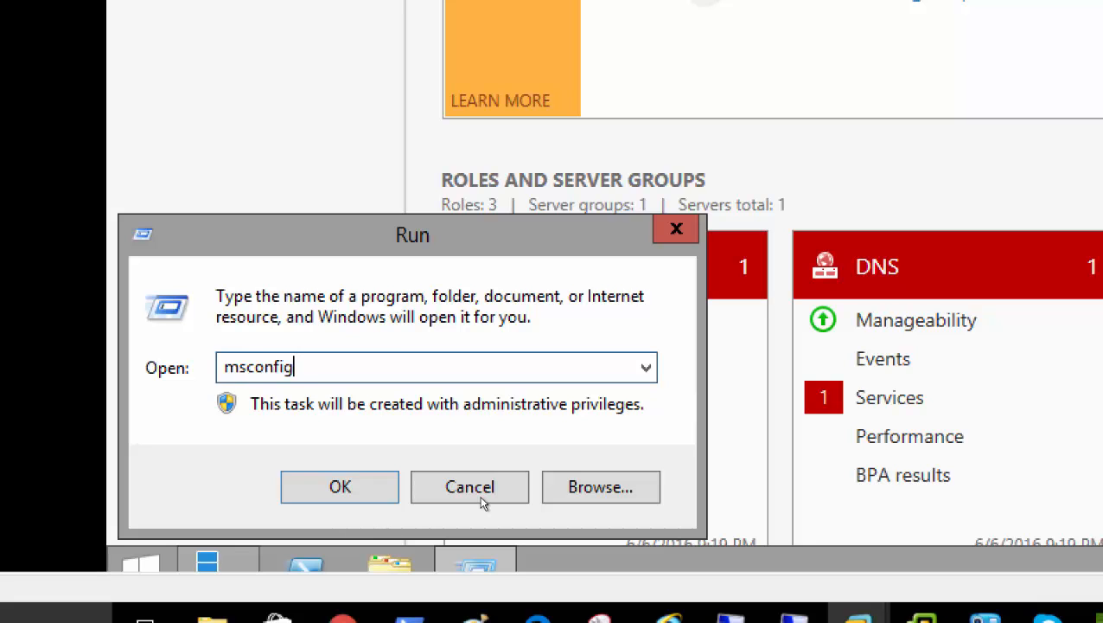
{"action": "key", "text": "Return"}
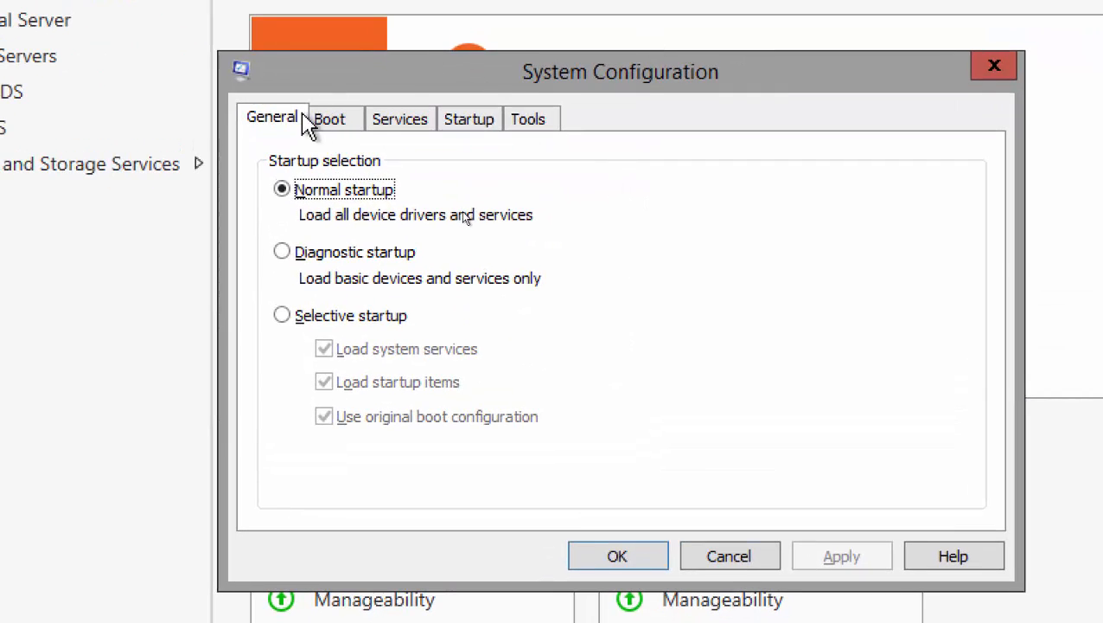
Clear Safe boot on the Boot tab, apply the change, and restart the server.
{"action": "left_click", "coordinate": [329, 118]}
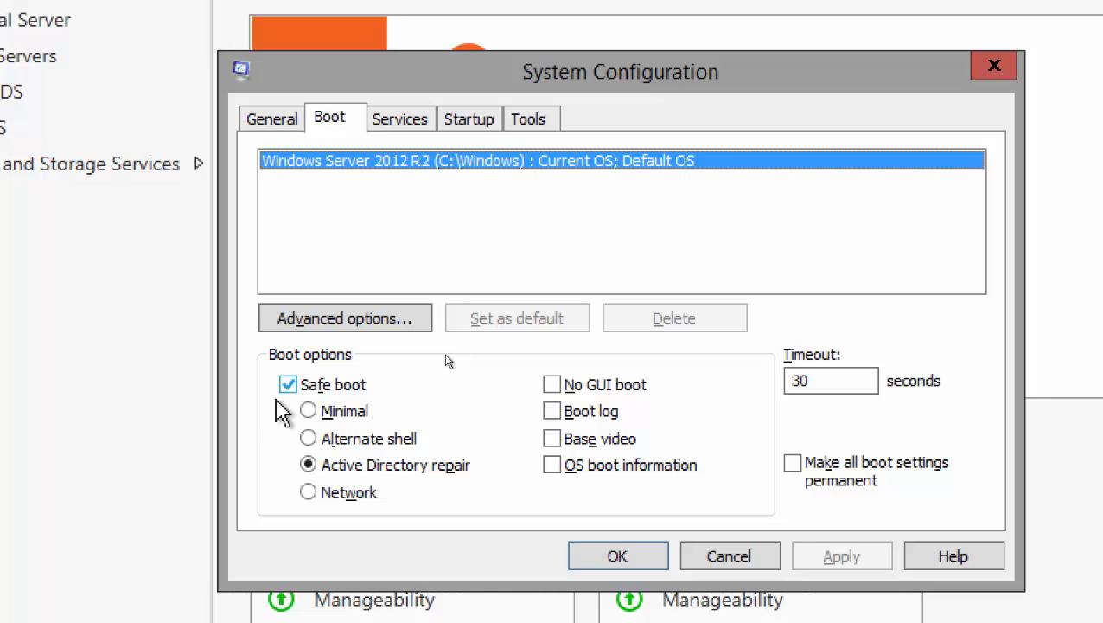
{"action": "left_click", "coordinate": [289, 384]}
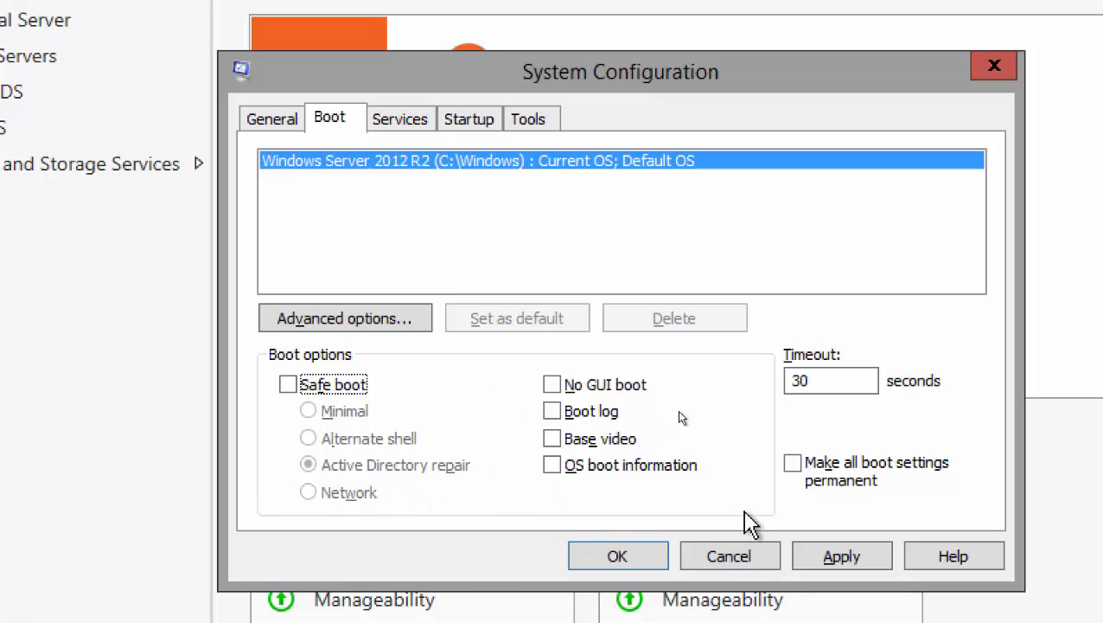
{"action": "left_click", "coordinate": [865, 565]}
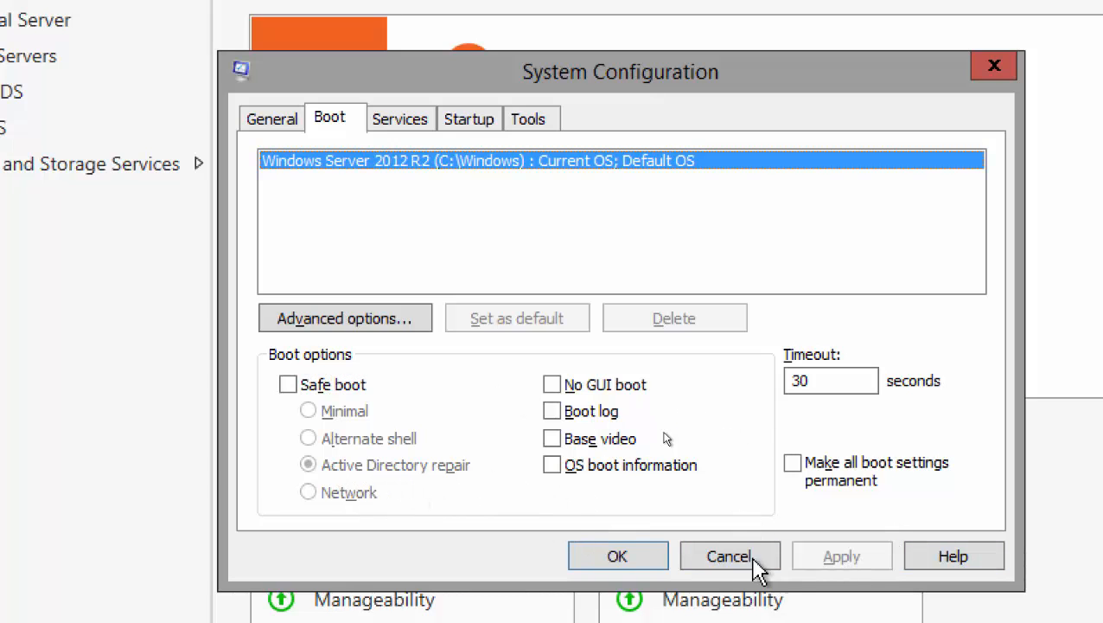
{"action": "left_click", "coordinate": [590, 553]}
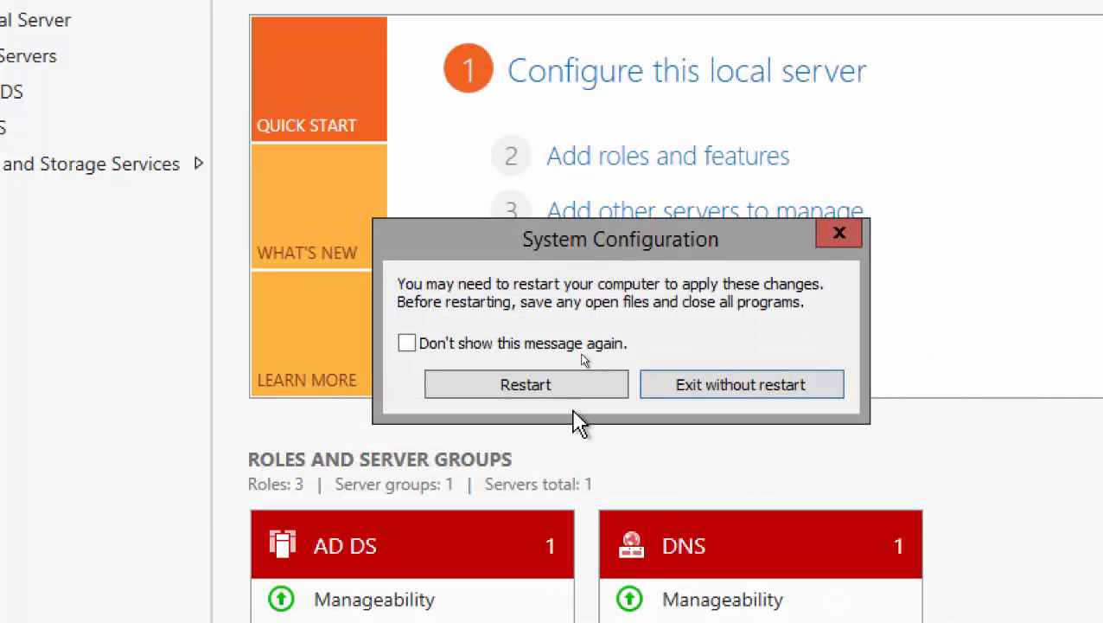
{"action": "left_click", "coordinate": [525, 386]}
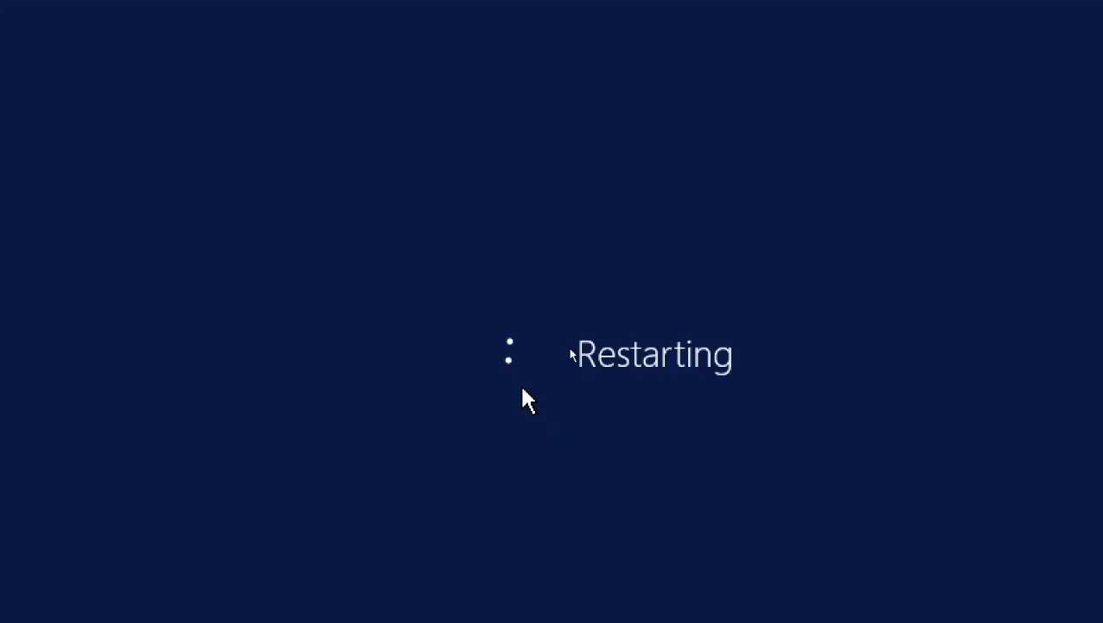
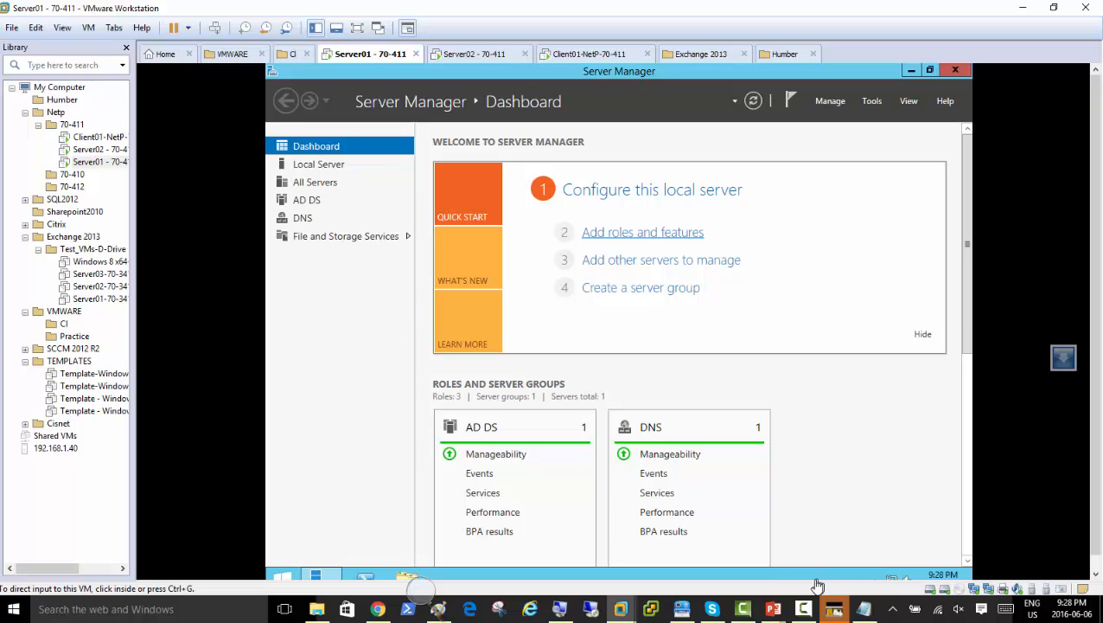
{"action": "left_click", "coordinate": [804, 609]}
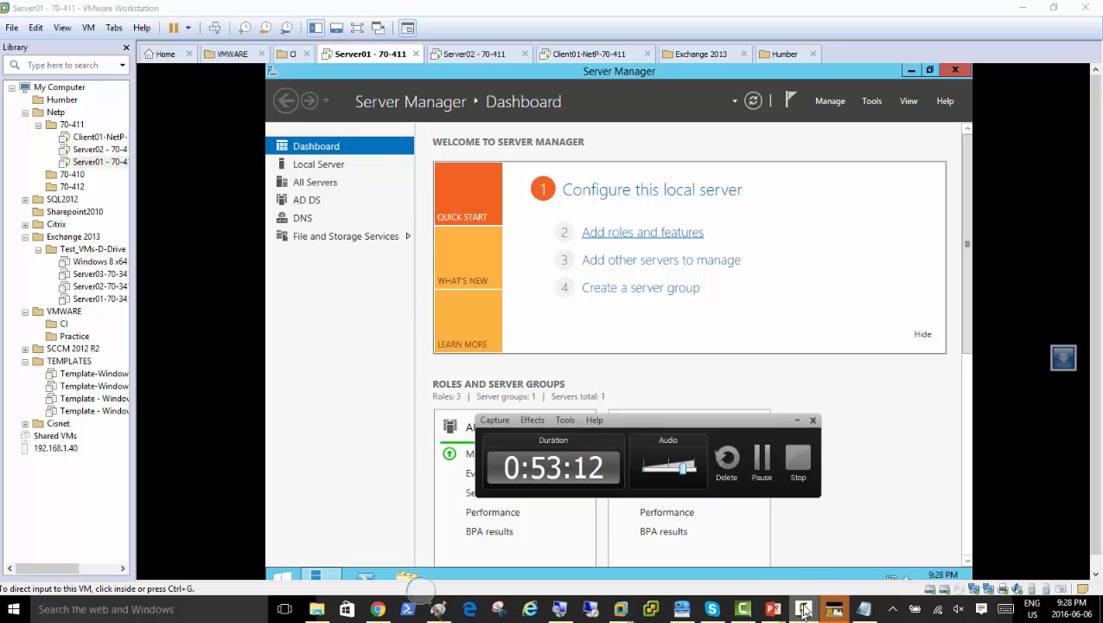
{"action": "left_click", "coordinate": [761, 460]}
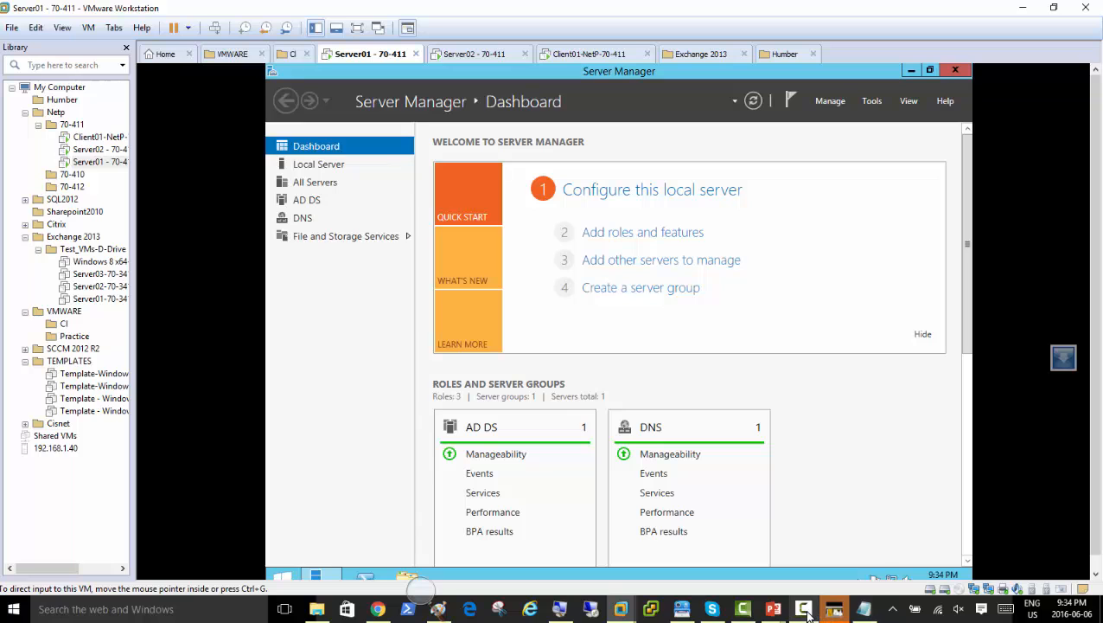
{"action": "mouse_move", "coordinate": [807, 612]}
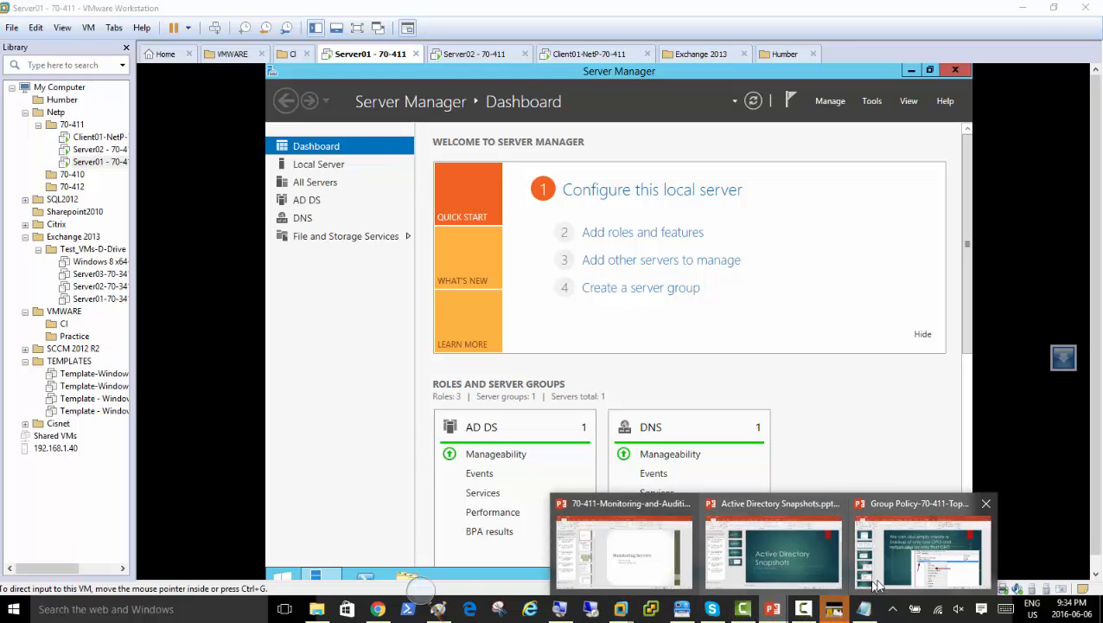
{"action": "left_click", "coordinate": [1003, 545]}
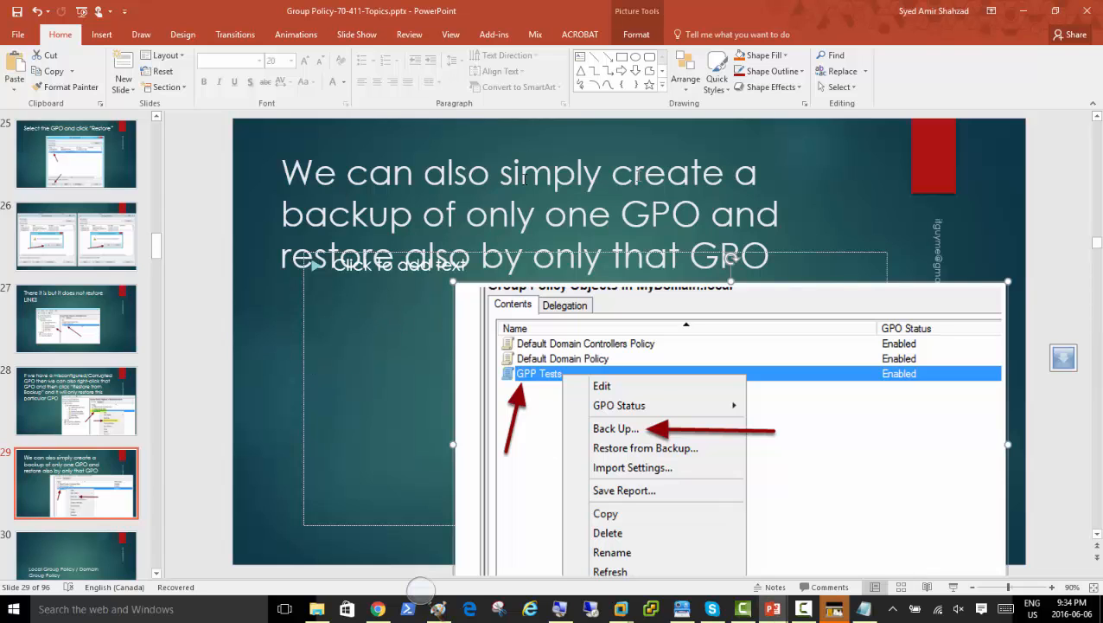
{"action": "left_click", "coordinate": [1023, 10]}
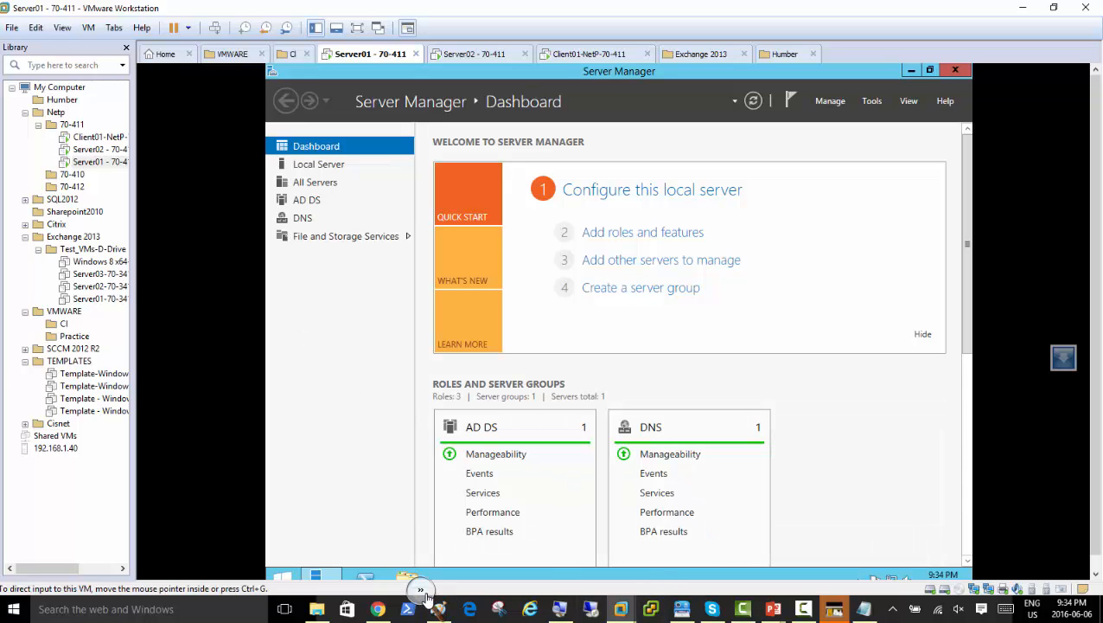
{"action": "left_click", "coordinate": [436, 599]}
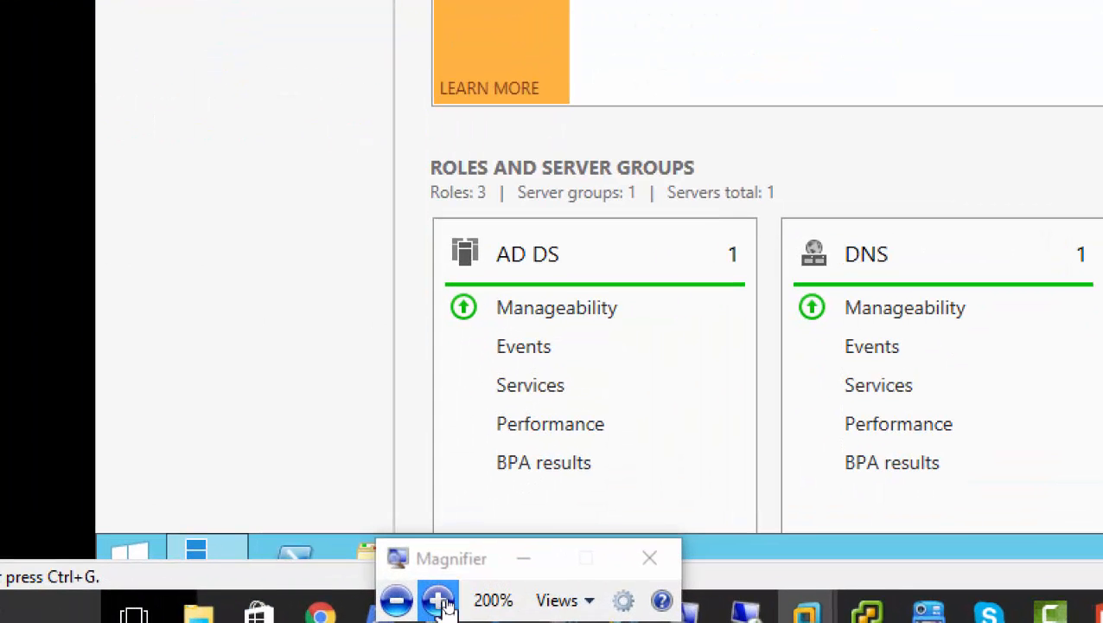
{"action": "left_click", "coordinate": [523, 557]}
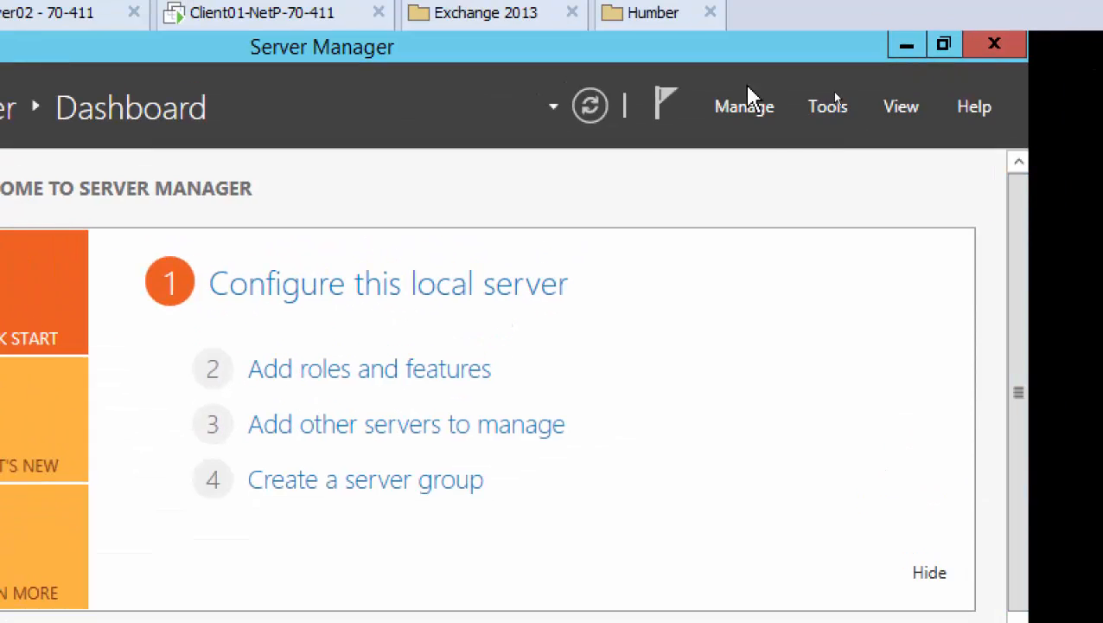
Launch Group Policy Management from Server Manager Tools and expand down to the netplusdomain.local domain.
{"action": "left_click", "coordinate": [832, 112]}
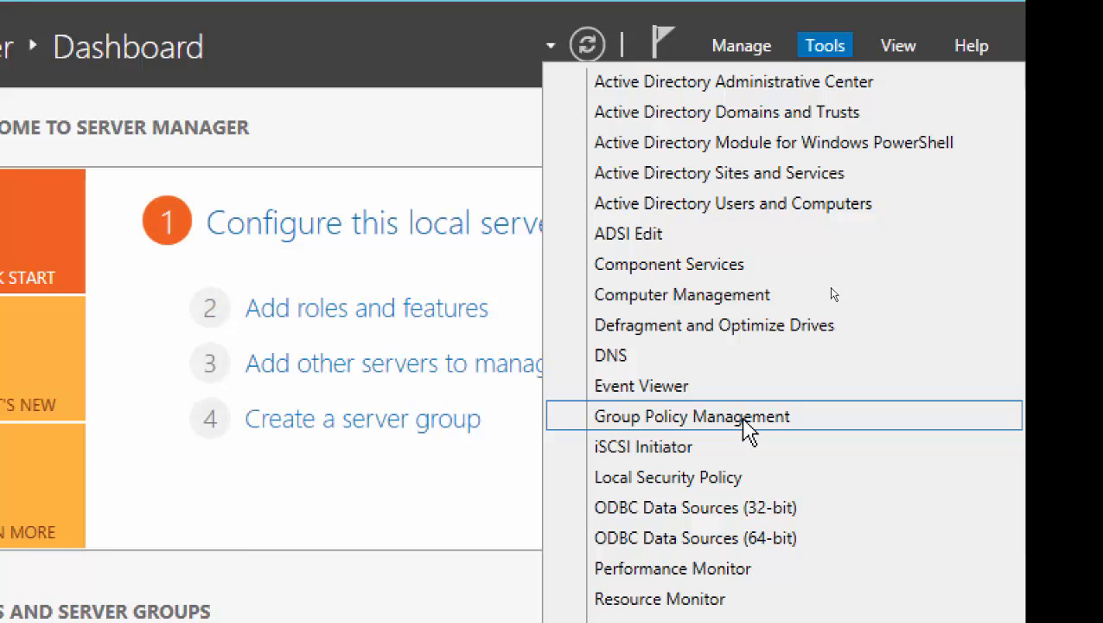
{"action": "left_click", "coordinate": [744, 422]}
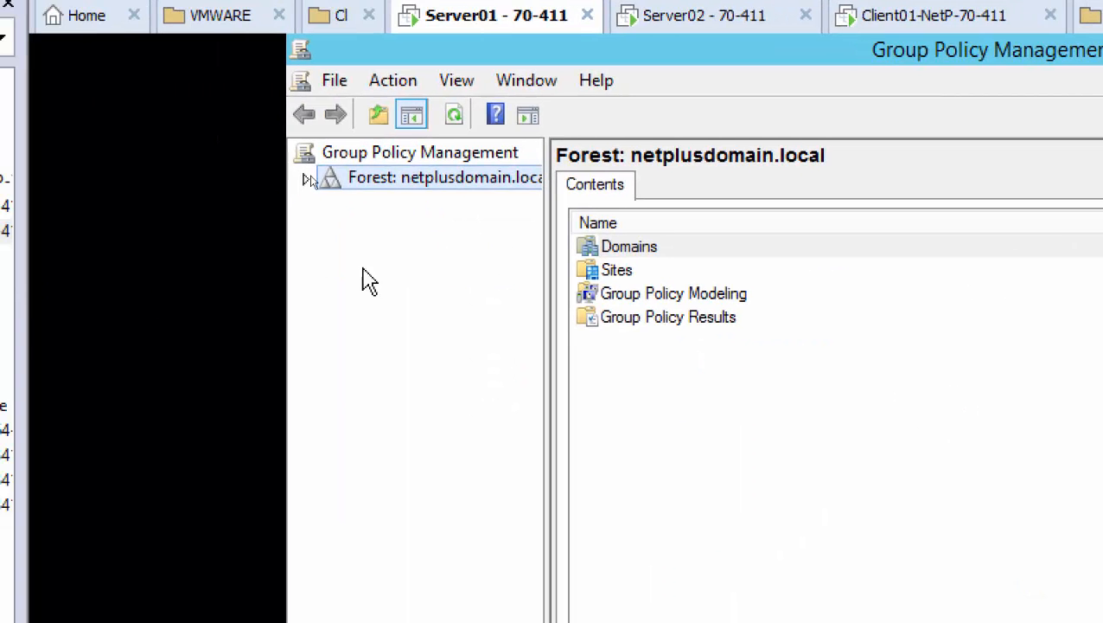
{"action": "double_click", "coordinate": [330, 184]}
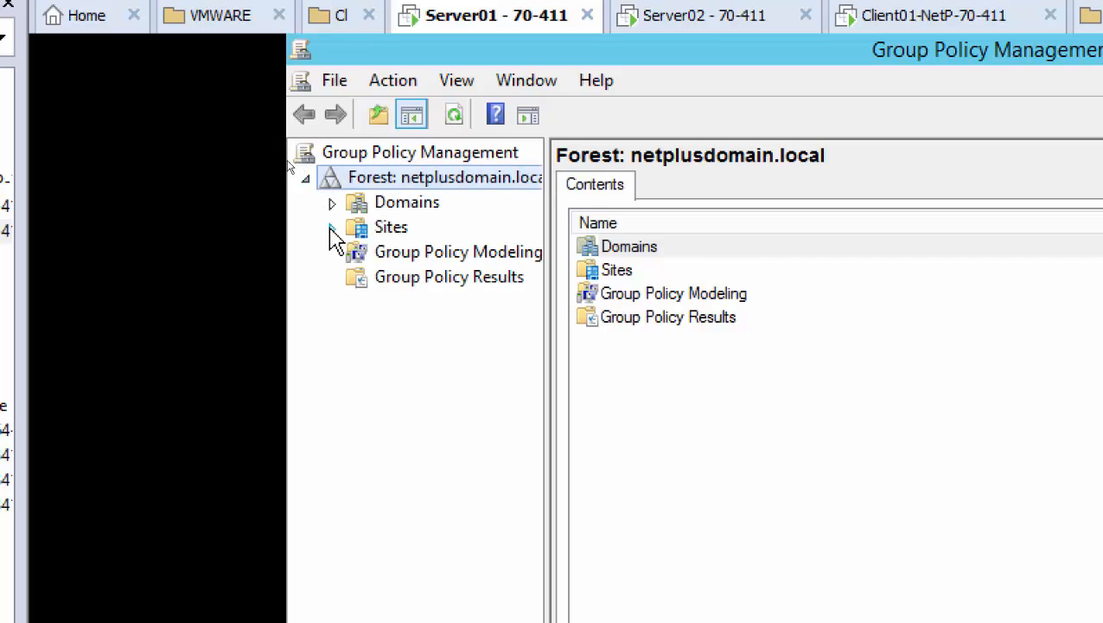
{"action": "left_click", "coordinate": [332, 204]}
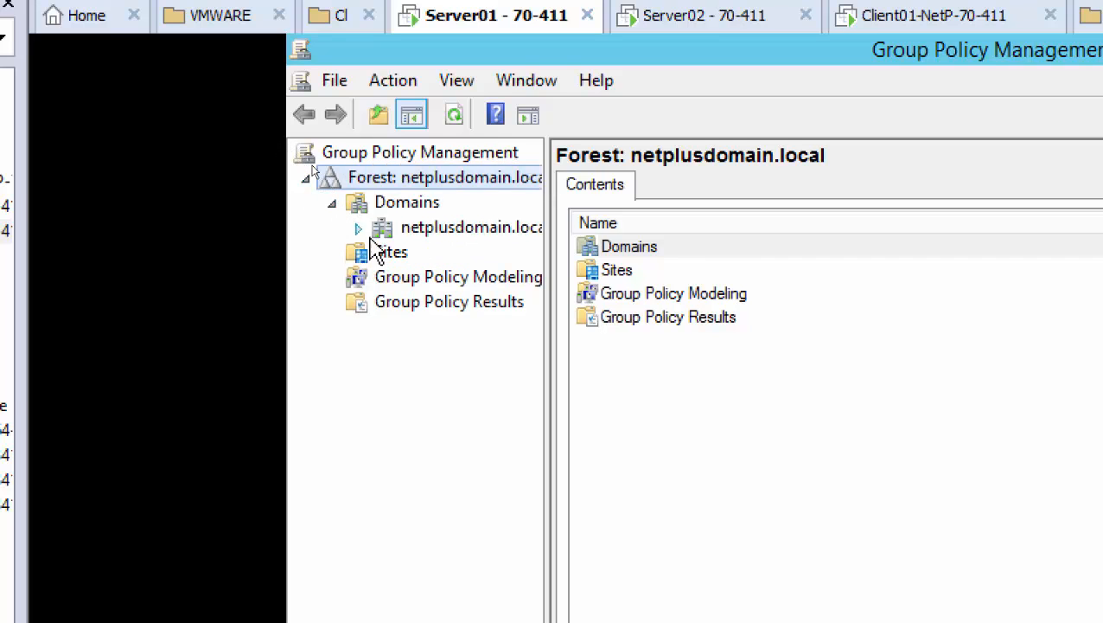
{"action": "left_click", "coordinate": [358, 228]}
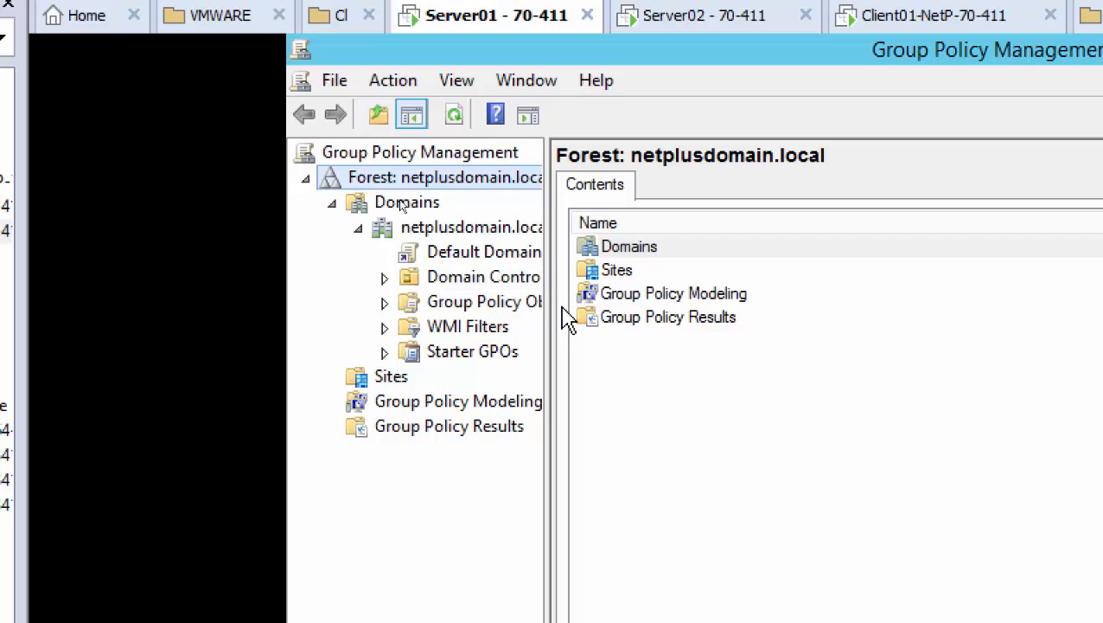
{"action": "left_click_drag", "start_coordinate": [554, 322], "coordinate": [653, 320]}
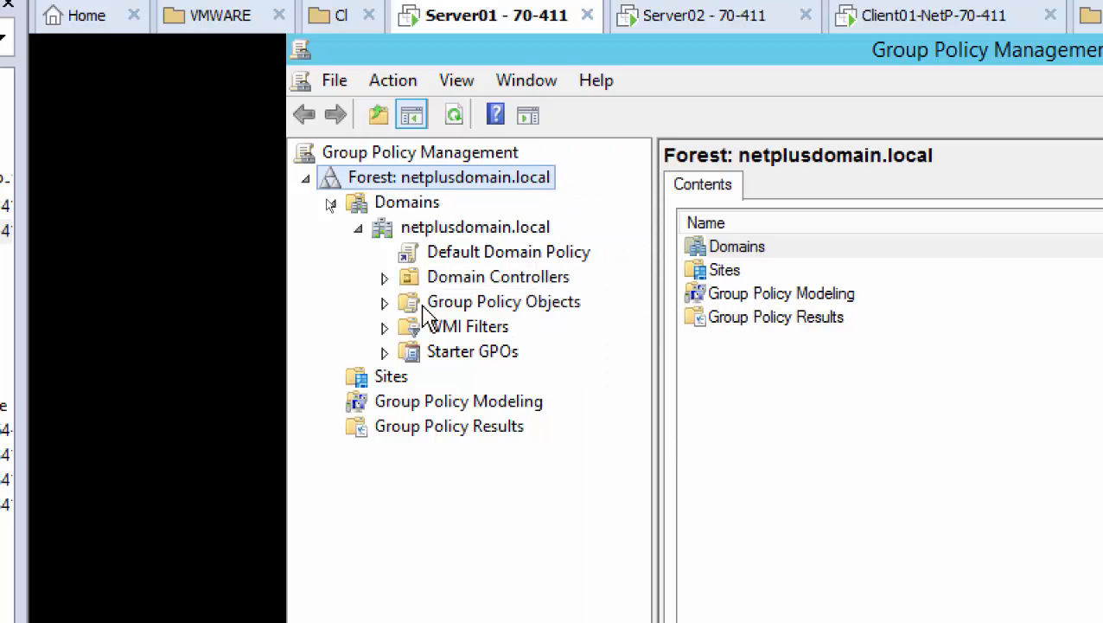
Expand Group Policy Objects and inspect the Default Domain Policy and Default Domain Controllers Policy.
{"action": "left_click", "coordinate": [384, 302]}
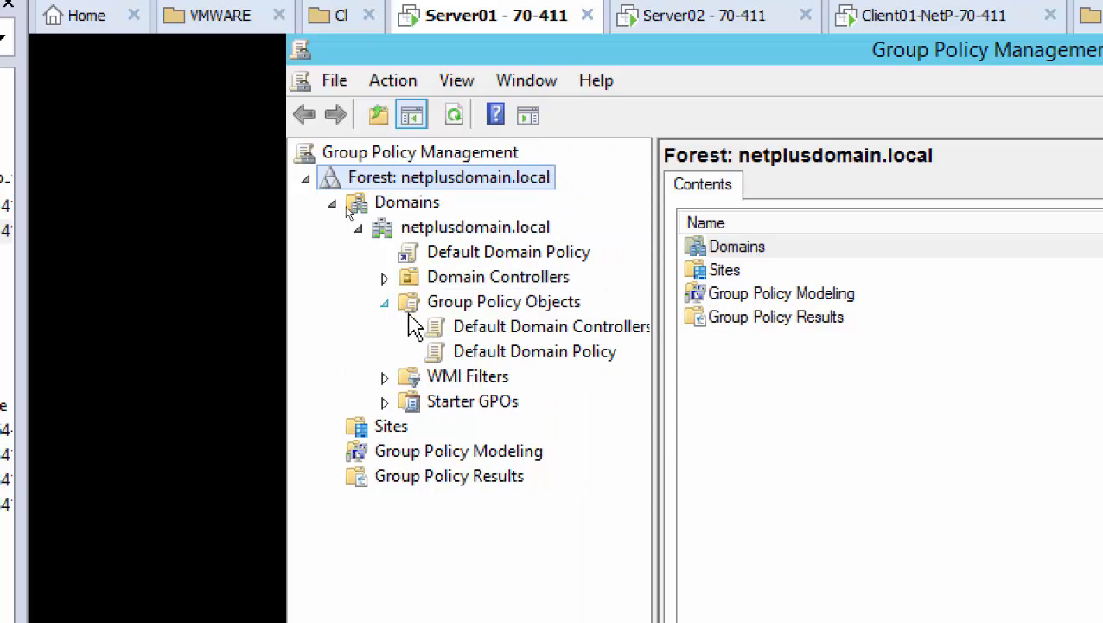
{"action": "right_click", "coordinate": [560, 310]}
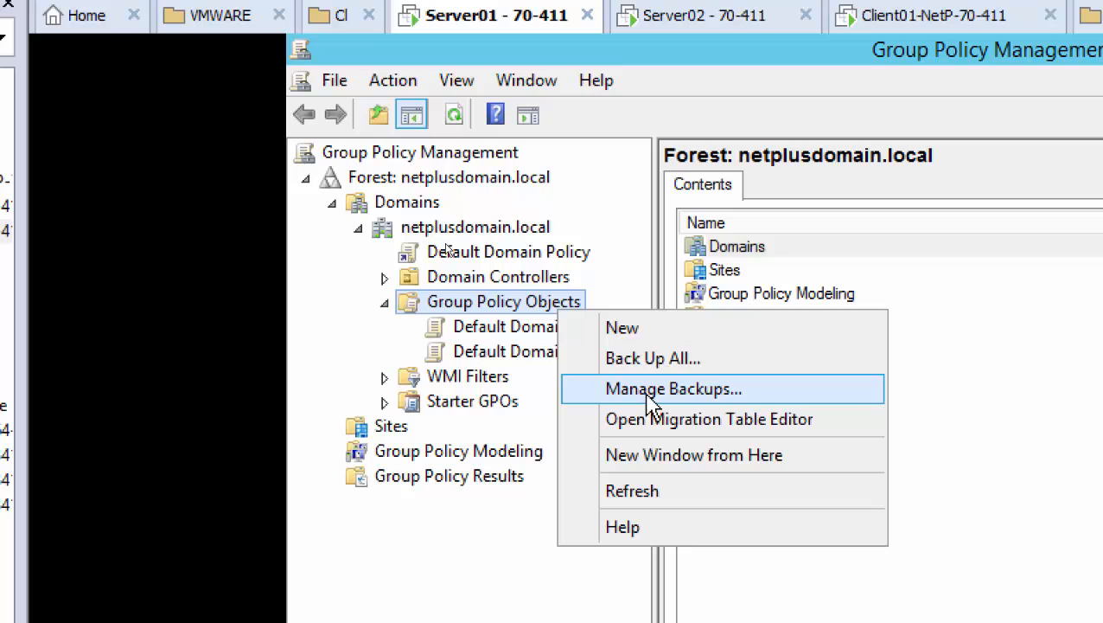
{"action": "left_click", "coordinate": [531, 355]}
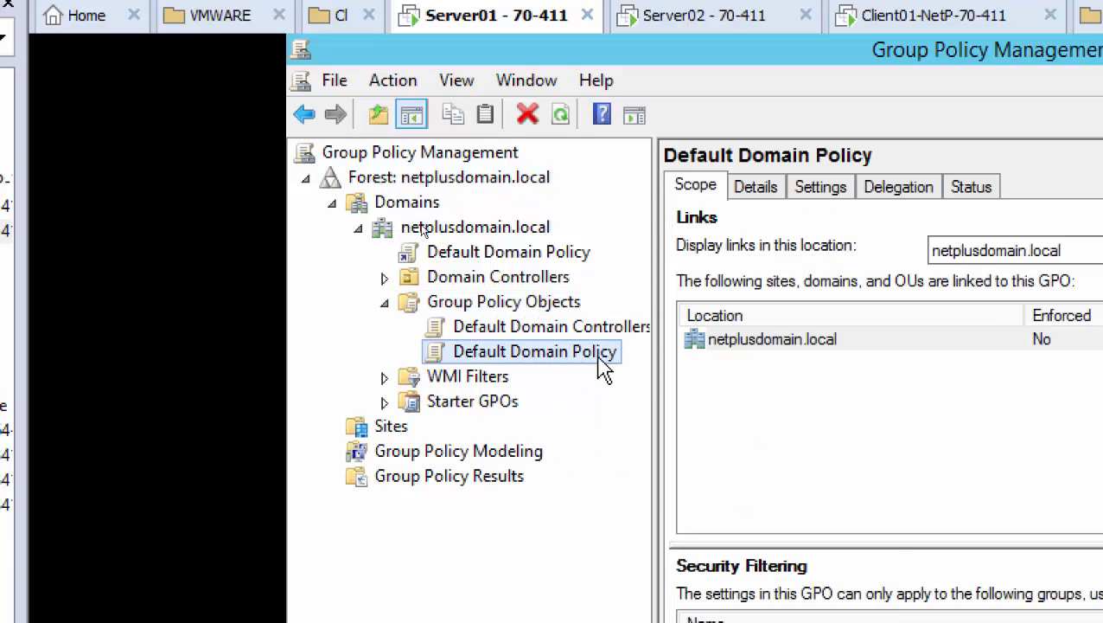
{"action": "right_click", "coordinate": [600, 365]}
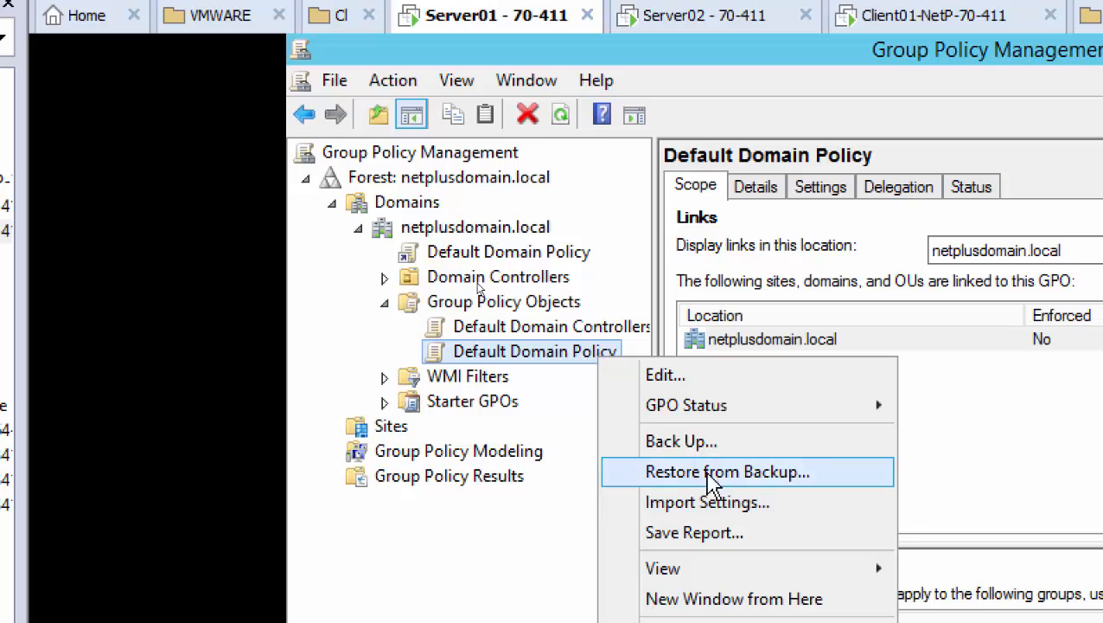
{"action": "left_click", "coordinate": [564, 324]}
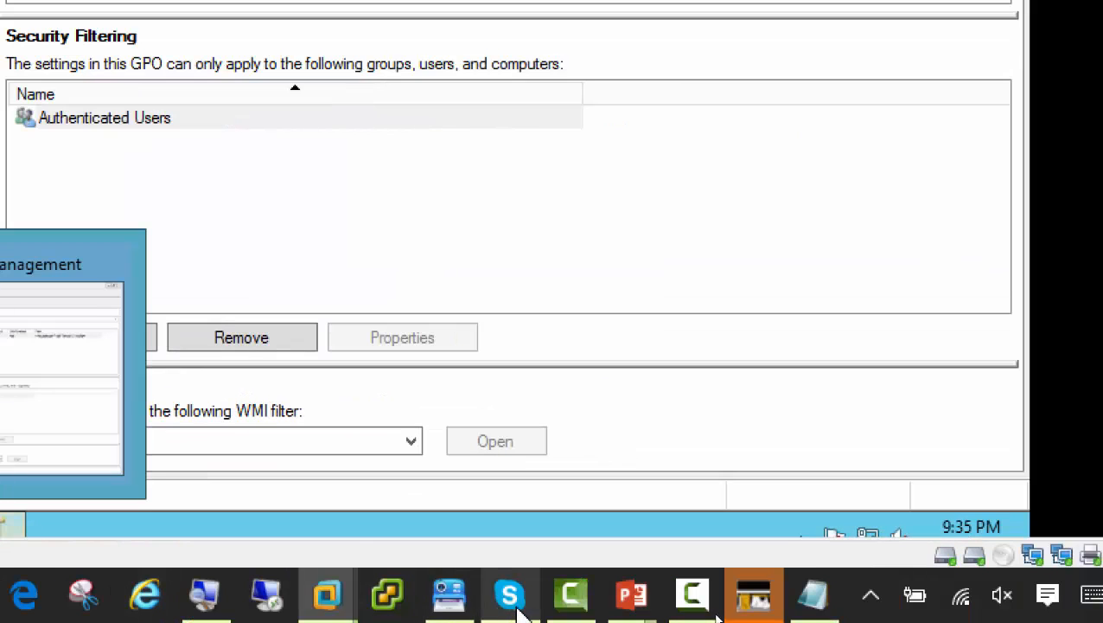
Bring the Group Policy topics presentation forward and reset Magnifier zoom to normal.
{"action": "mouse_move", "coordinate": [640, 605]}
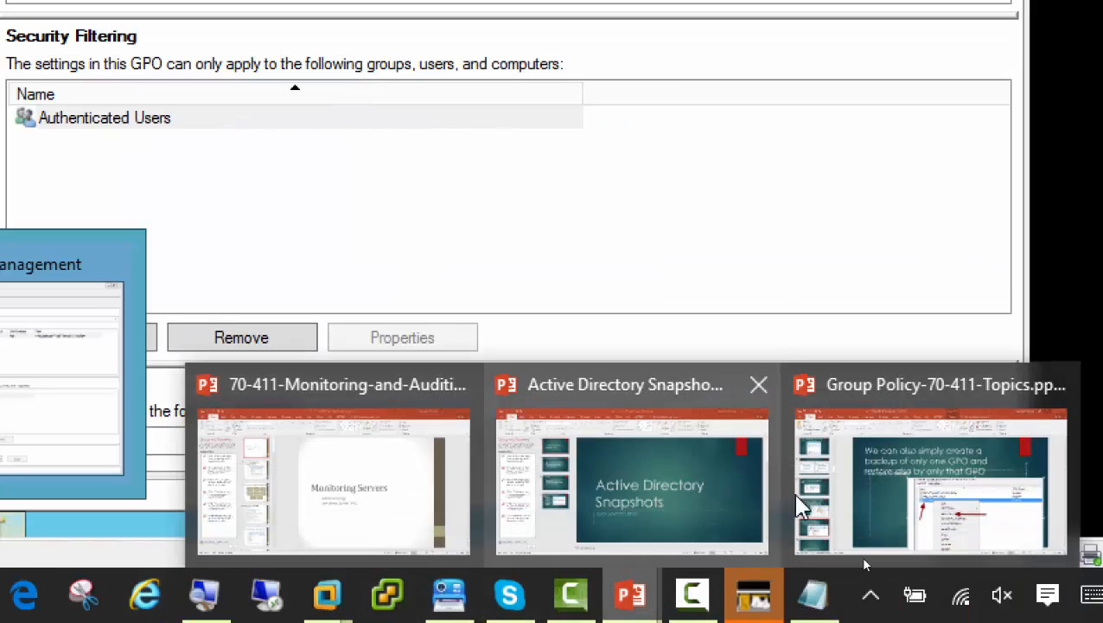
{"action": "left_click", "coordinate": [861, 555]}
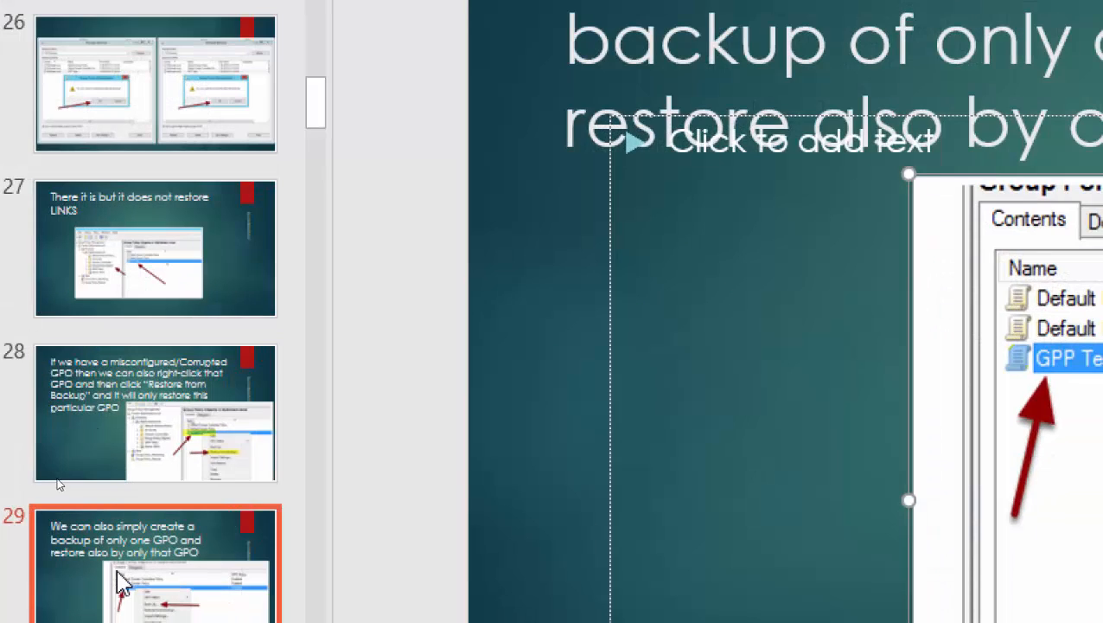
{"action": "scroll", "coordinate": [91, 458], "scroll_direction": "down", "scroll_amount": 3}
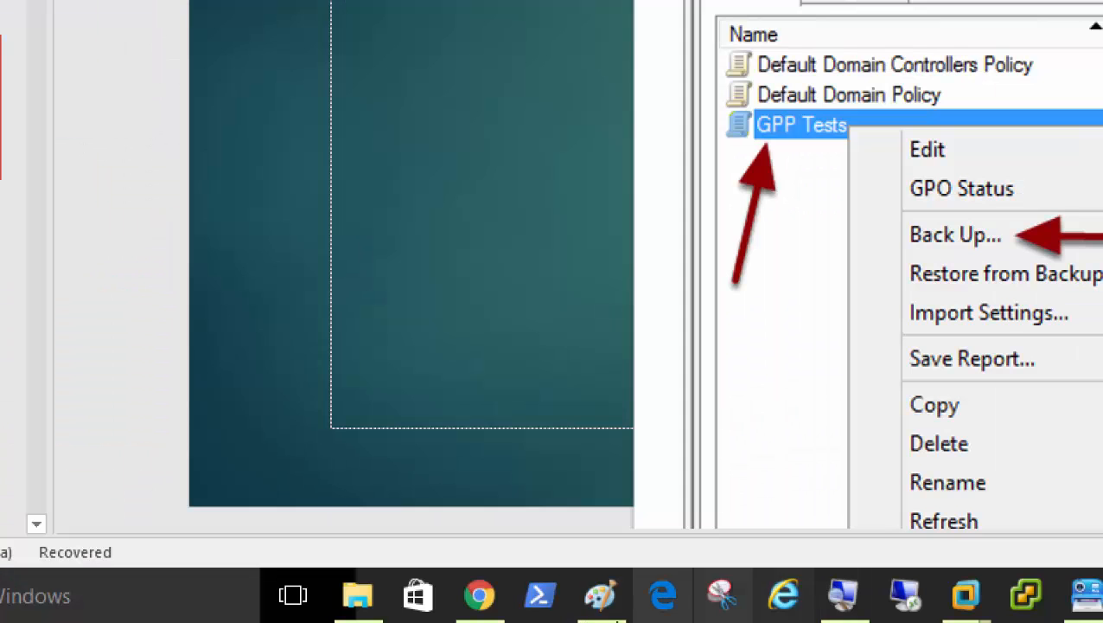
{"action": "left_click", "coordinate": [847, 598]}
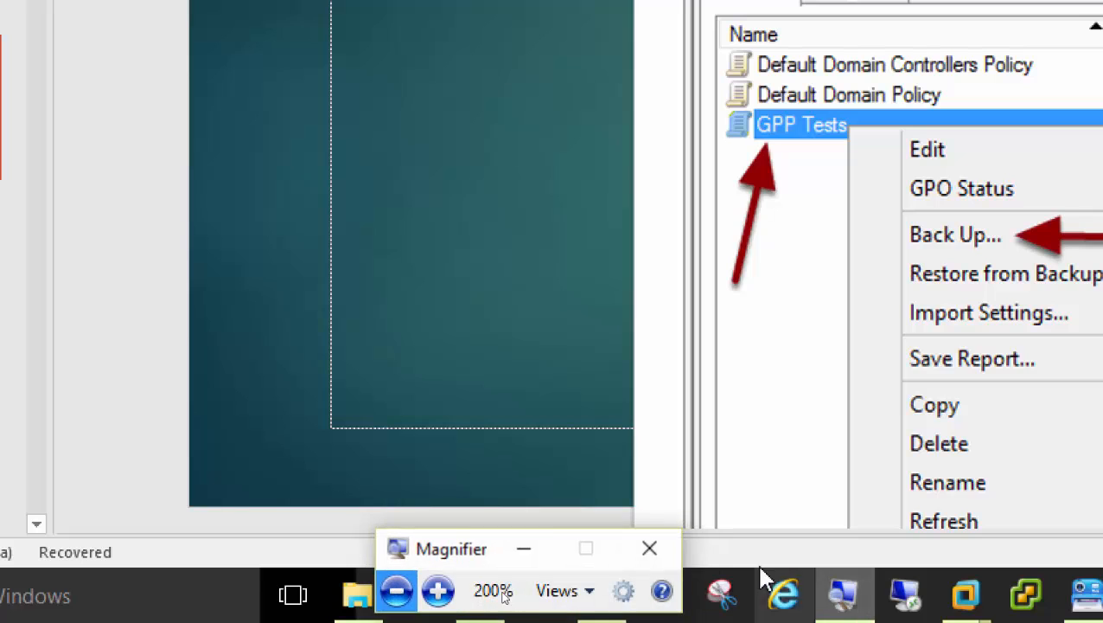
{"action": "left_click", "coordinate": [396, 594]}
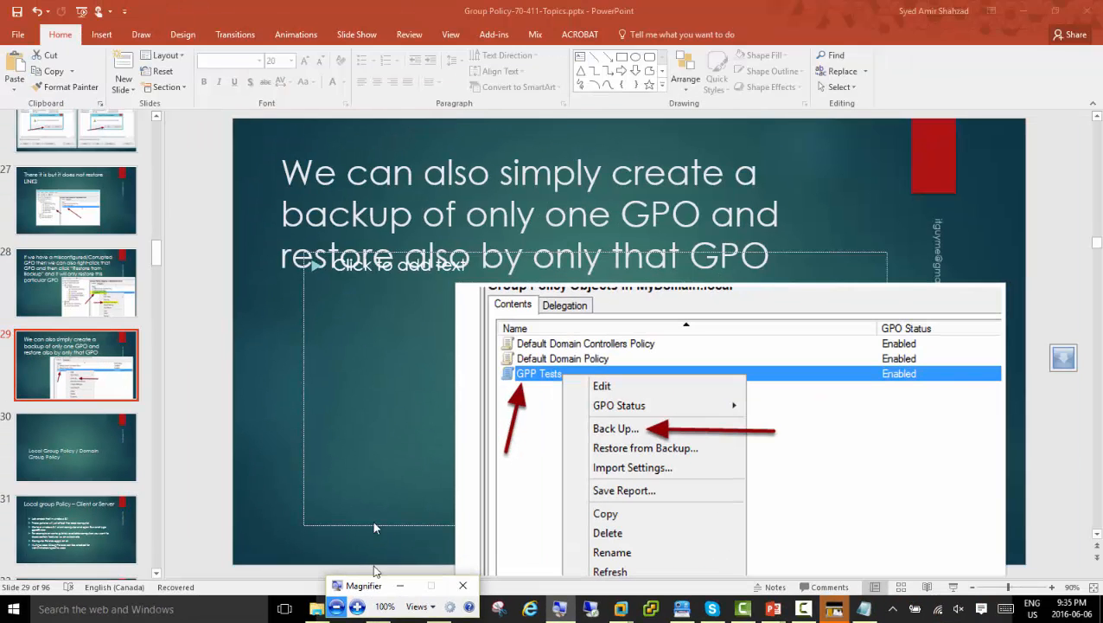
Show slide 30 on Local / Domain Group Policy, then slide 43, Import Settings of GPO.
{"action": "left_click", "coordinate": [81, 452]}
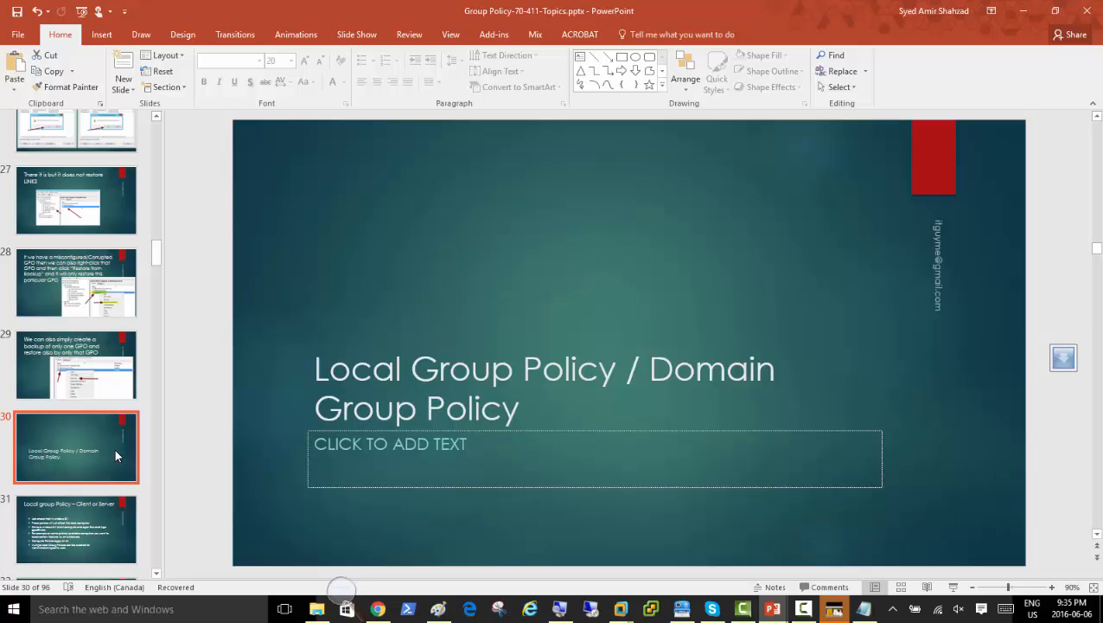
{"action": "scroll", "coordinate": [115, 448], "scroll_direction": "down", "scroll_amount": 9}
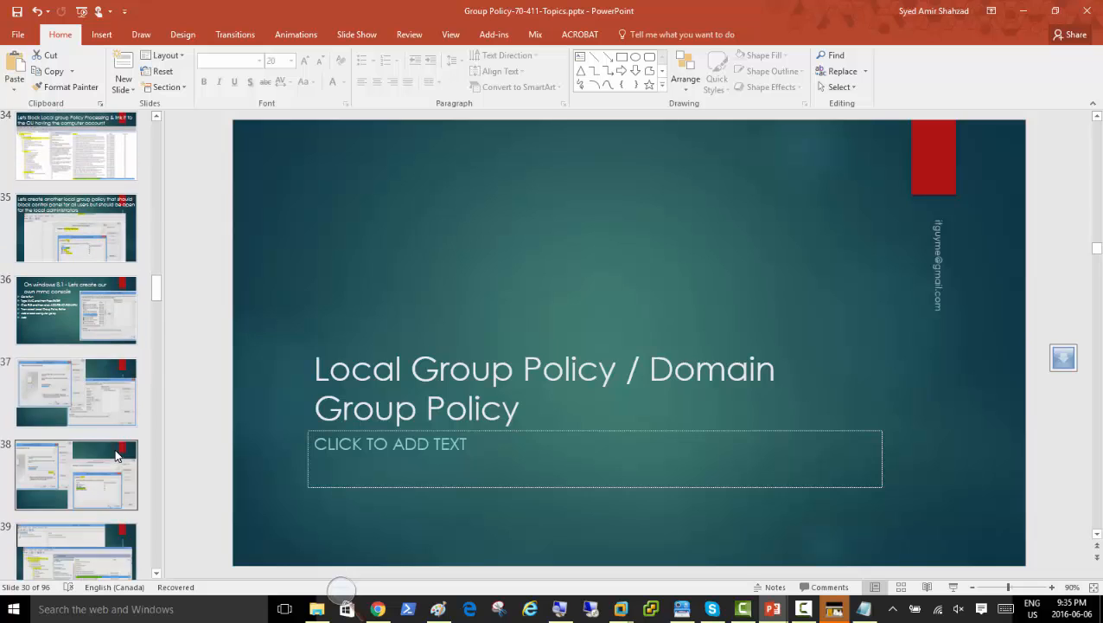
{"action": "scroll", "coordinate": [115, 448], "scroll_direction": "down", "scroll_amount": 4}
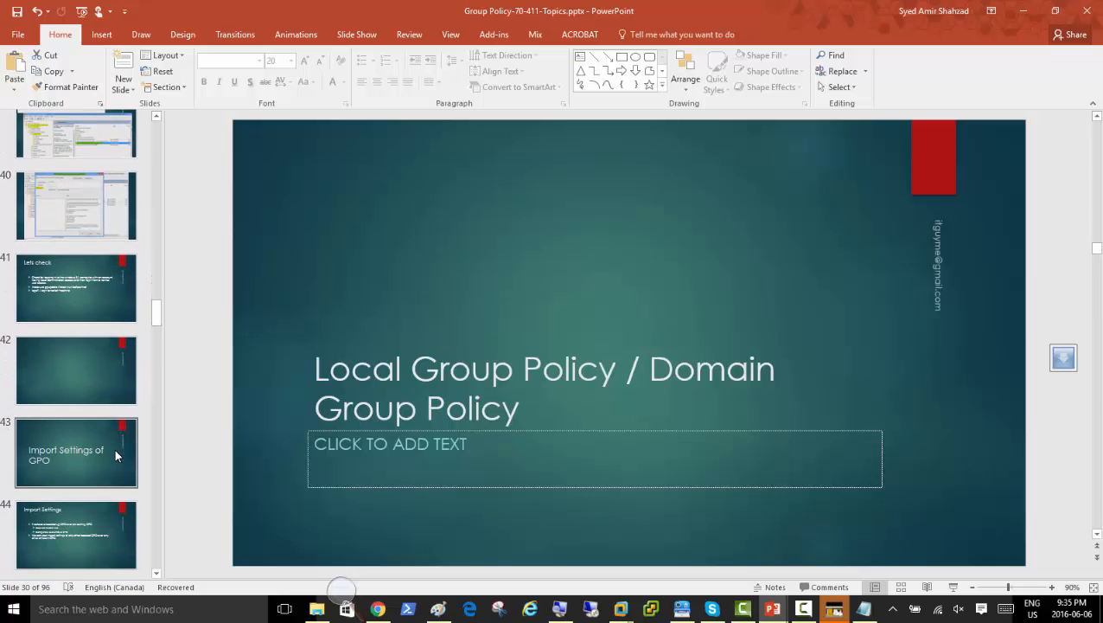
{"action": "scroll", "coordinate": [115, 448], "scroll_direction": "down", "scroll_amount": 2}
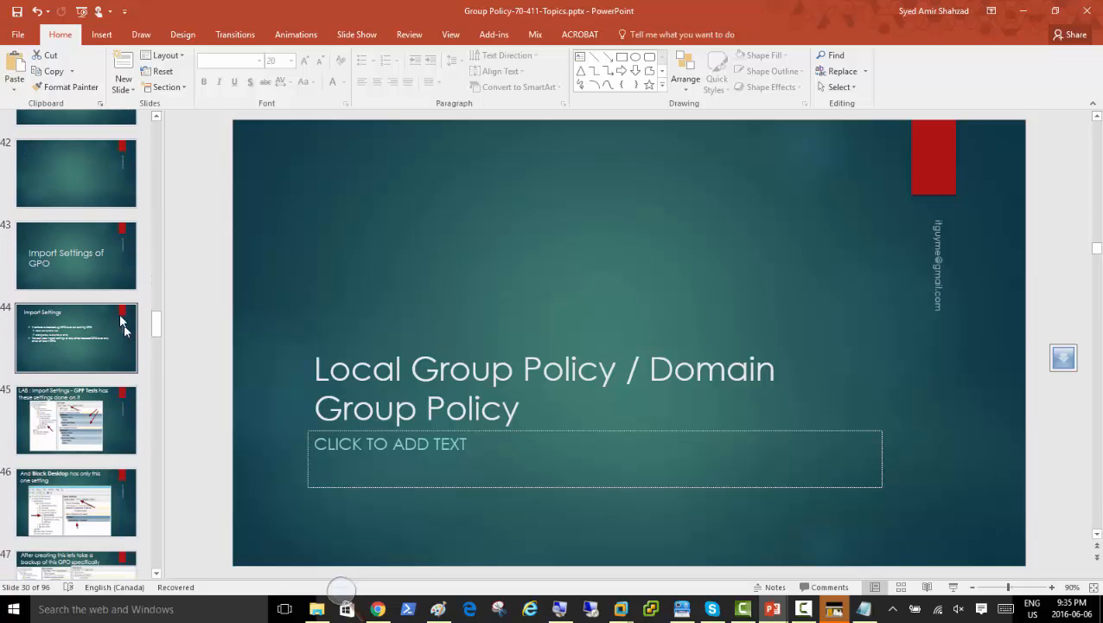
{"action": "left_click", "coordinate": [79, 276]}
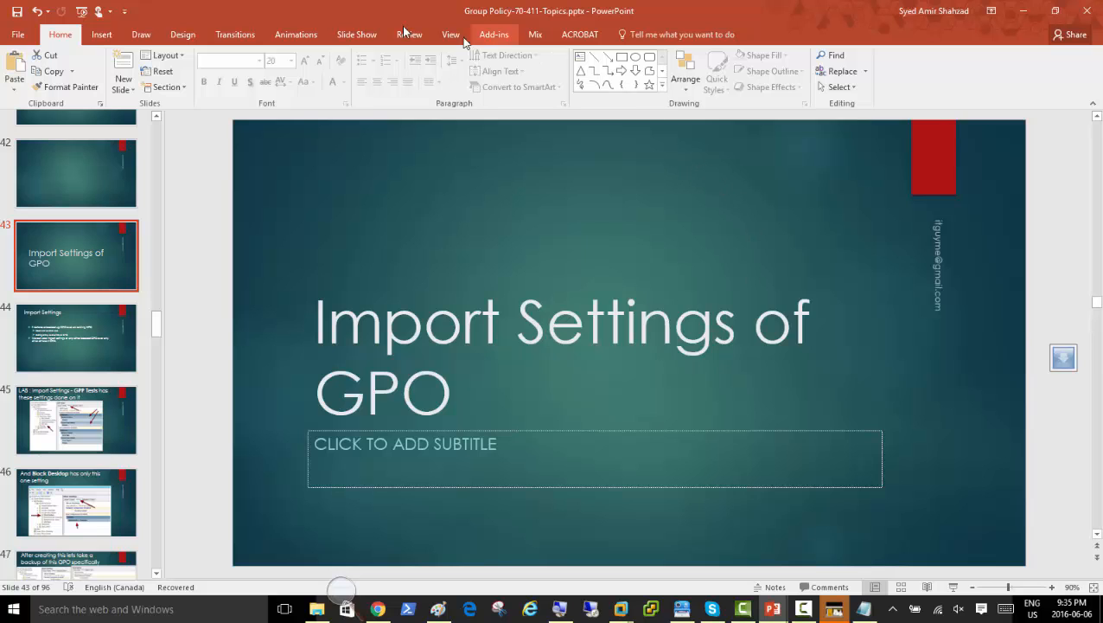
{"action": "left_click", "coordinate": [622, 614]}
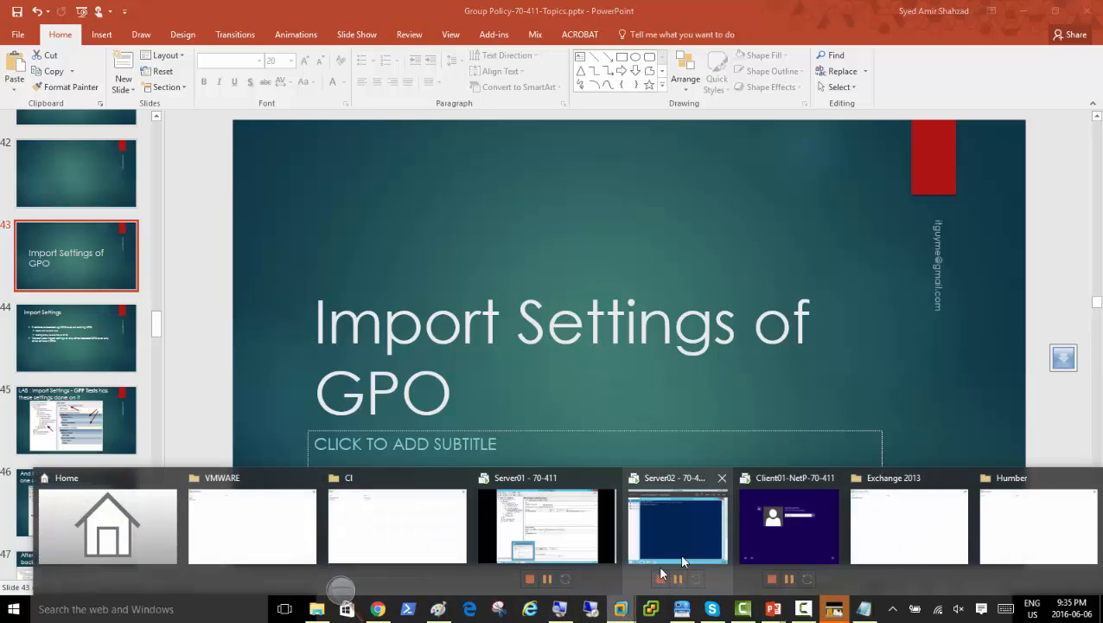
Sign in to the Client01 Windows 8.1 VM with the domain account password and release input.
{"action": "left_click", "coordinate": [698, 531]}
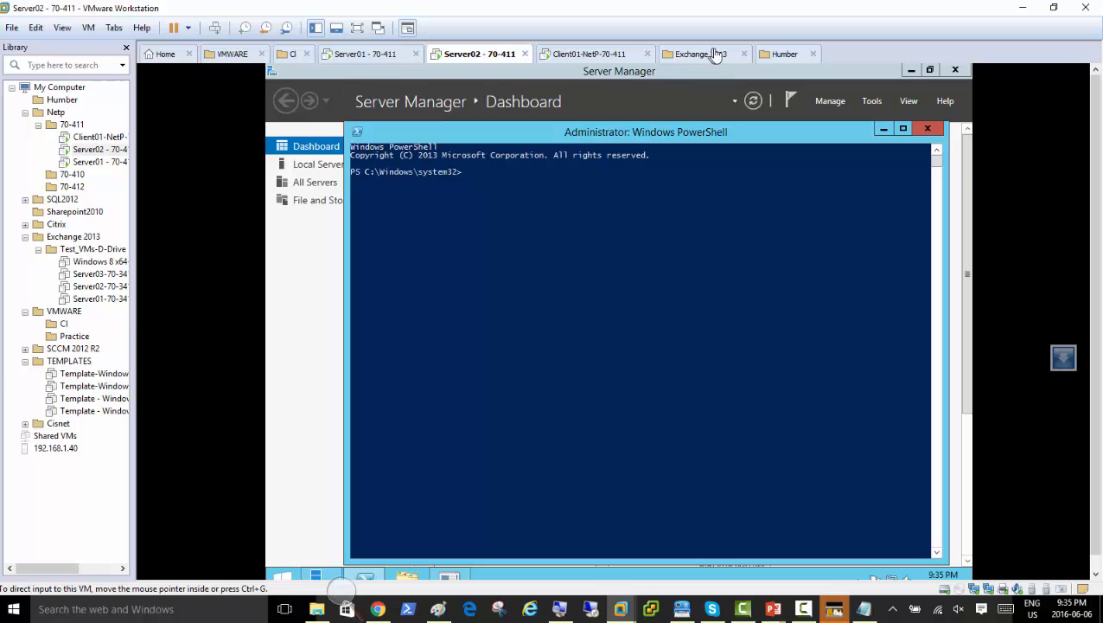
{"action": "left_click", "coordinate": [571, 54]}
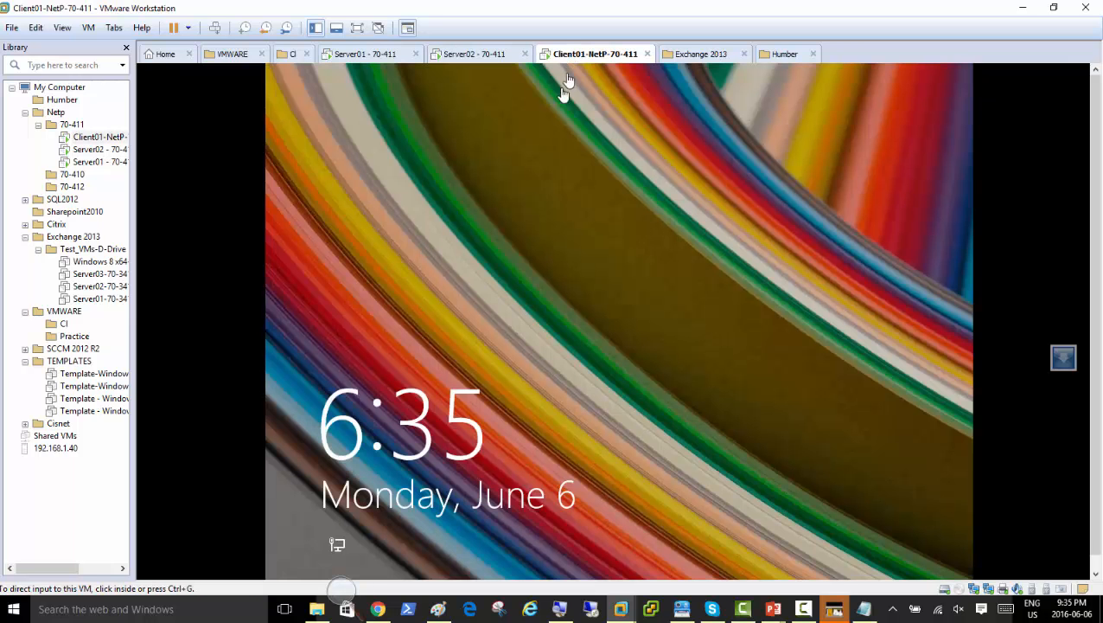
{"action": "left_click", "coordinate": [531, 254]}
{"action": "left_click", "coordinate": [471, 54]}
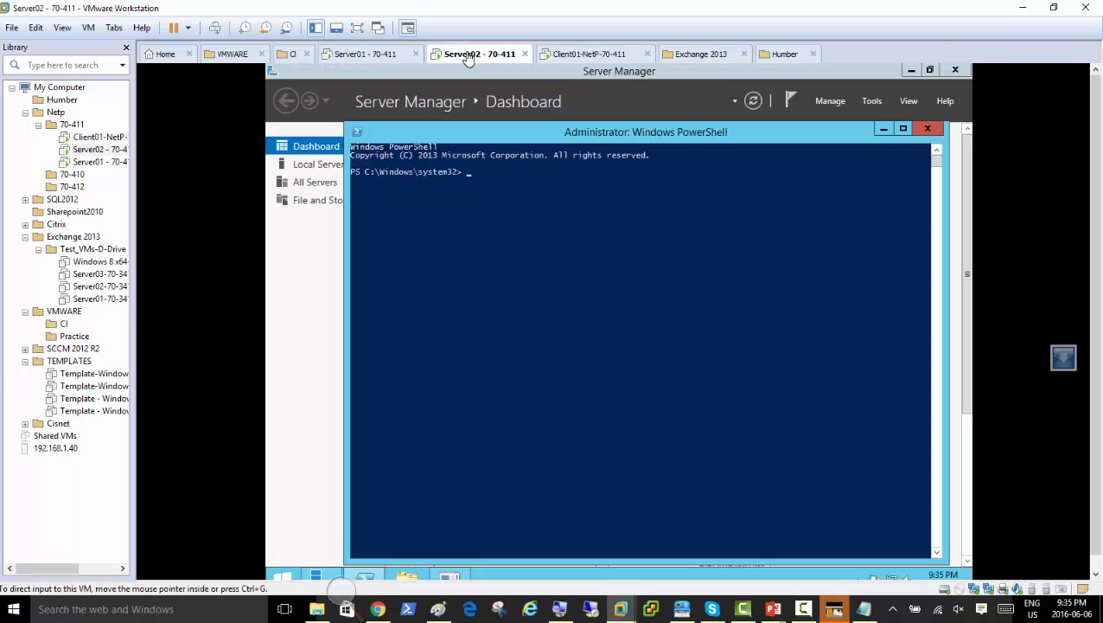
{"action": "left_click", "coordinate": [588, 55]}
{"action": "left_click", "coordinate": [634, 267]}
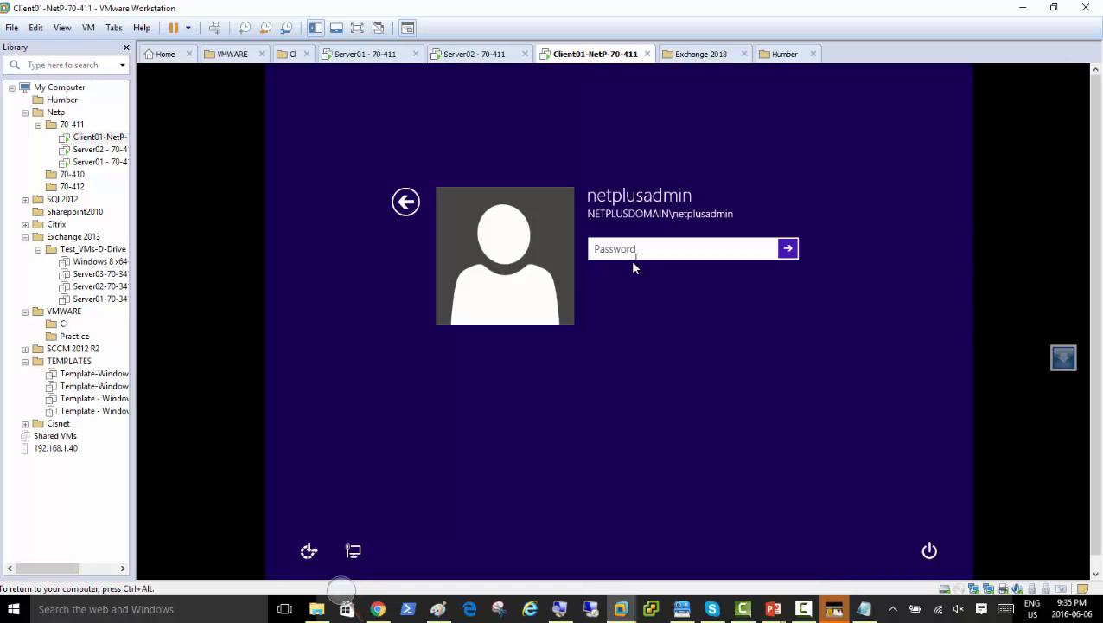
{"action": "type", "text": "P"}
{"action": "key", "text": "Return"}
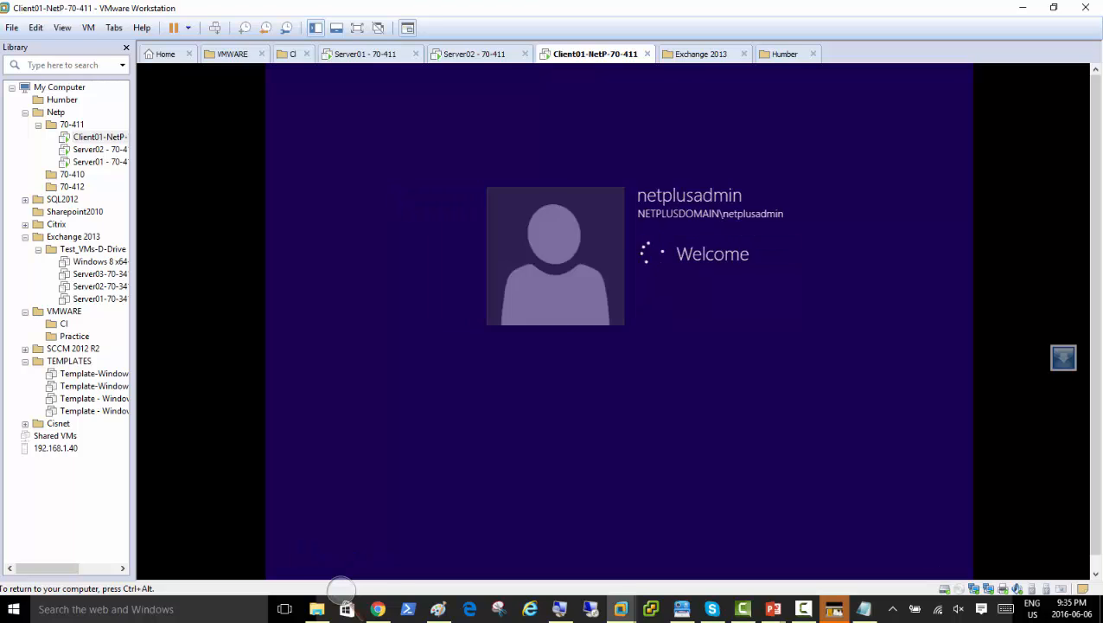
{"action": "key", "text": "ctrl+alt"}
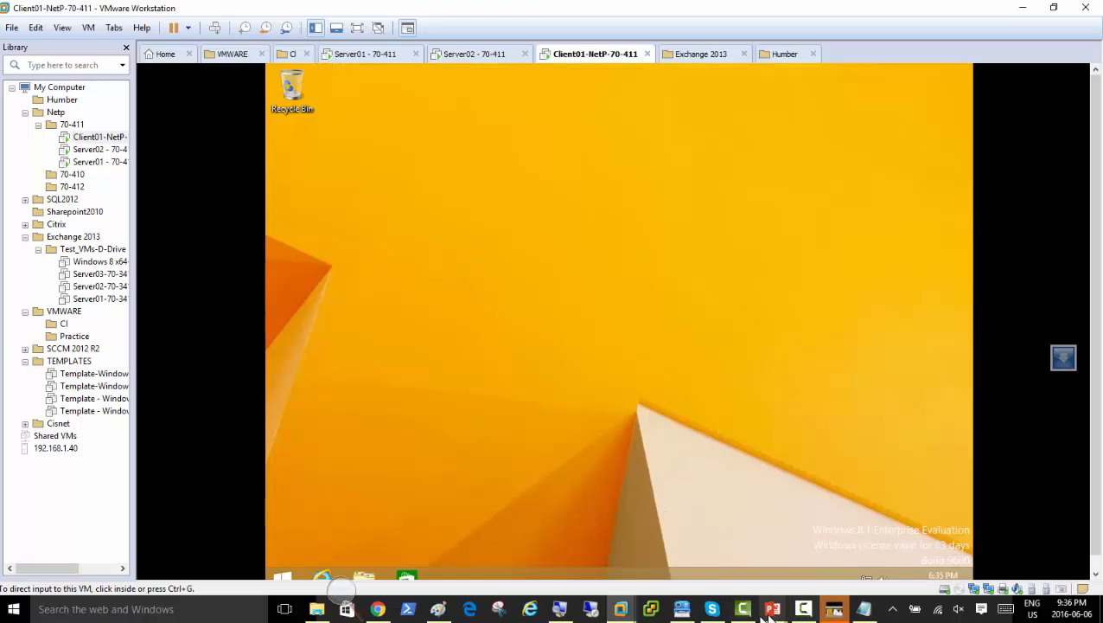
{"action": "left_click", "coordinate": [806, 611]}
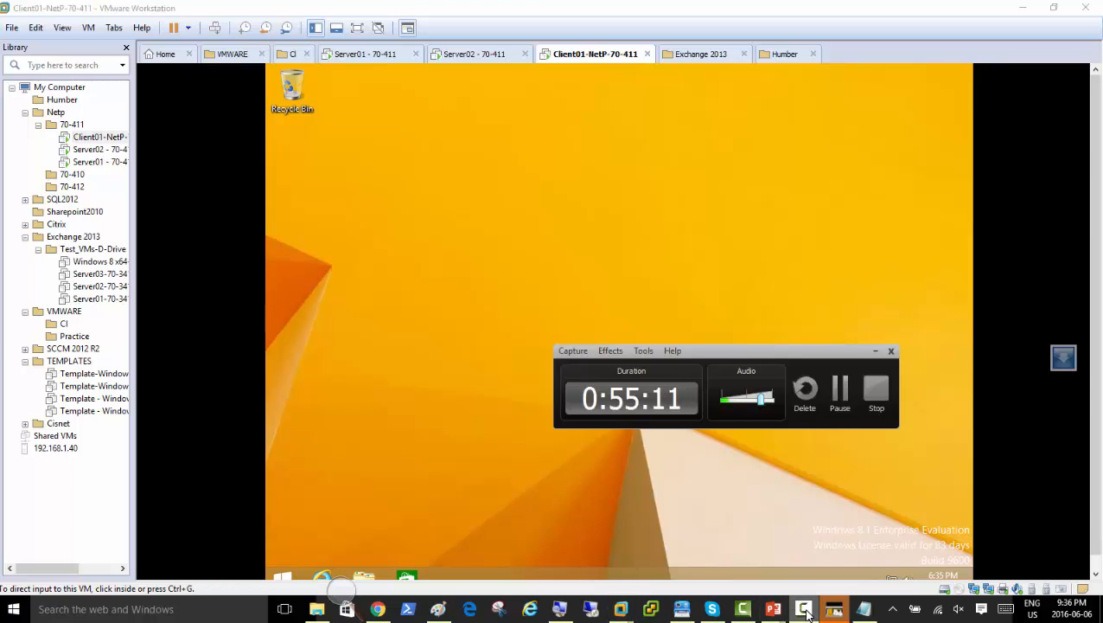
Open Local Security Policy via Control Panel > System and Security > Administrative Tools.
{"action": "left_click", "coordinate": [806, 611]}
{"action": "left_click", "coordinate": [488, 487]}
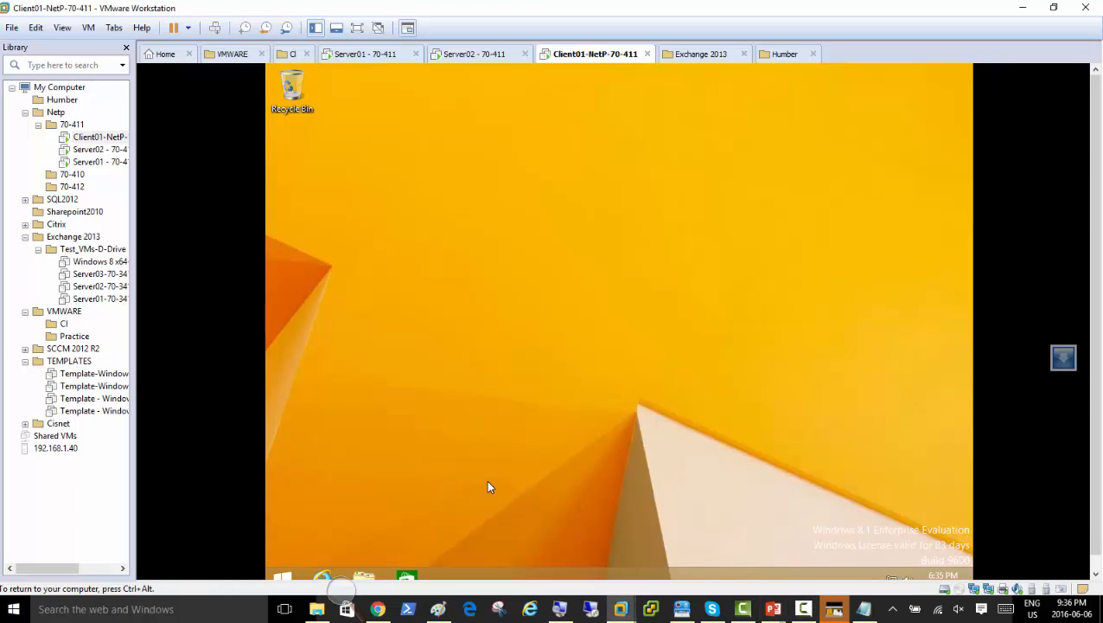
{"action": "right_click", "coordinate": [286, 578]}
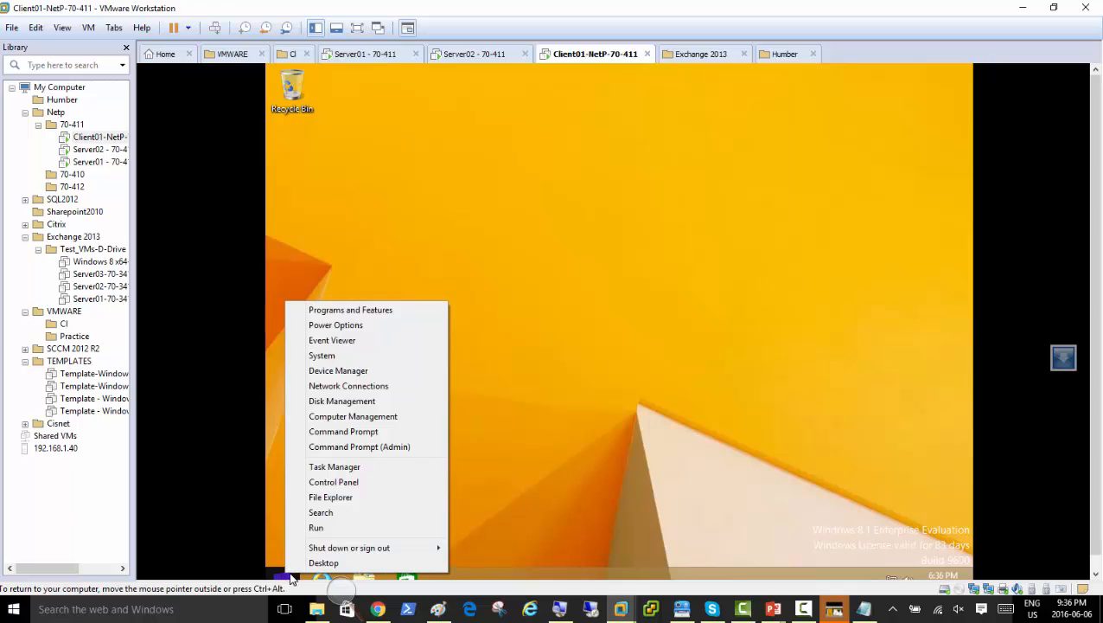
{"action": "left_click", "coordinate": [383, 482]}
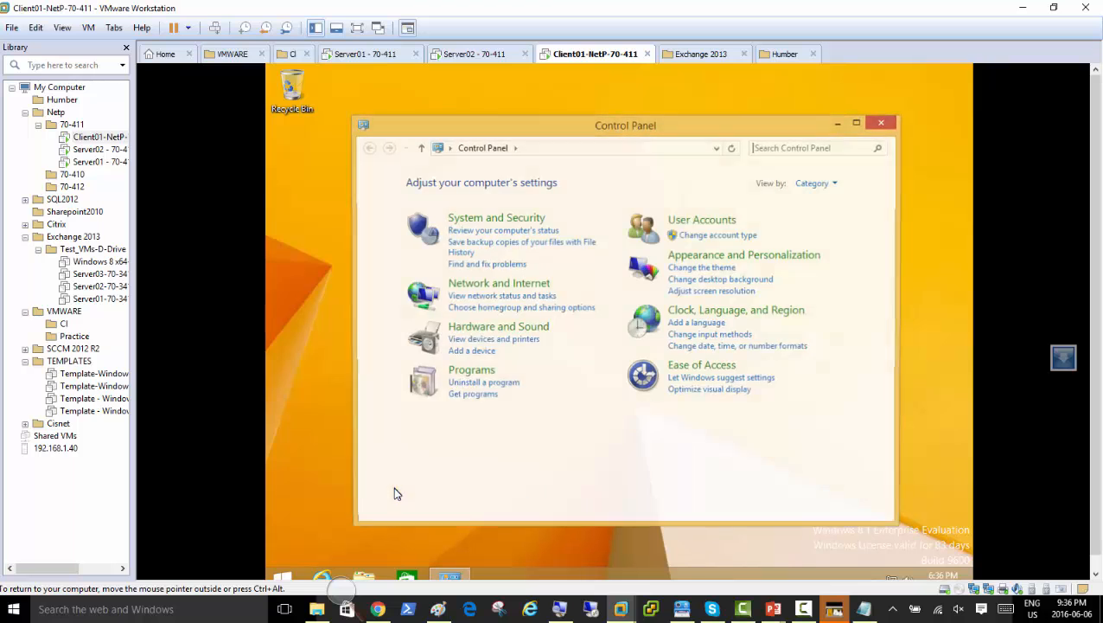
{"action": "left_click", "coordinate": [501, 220]}
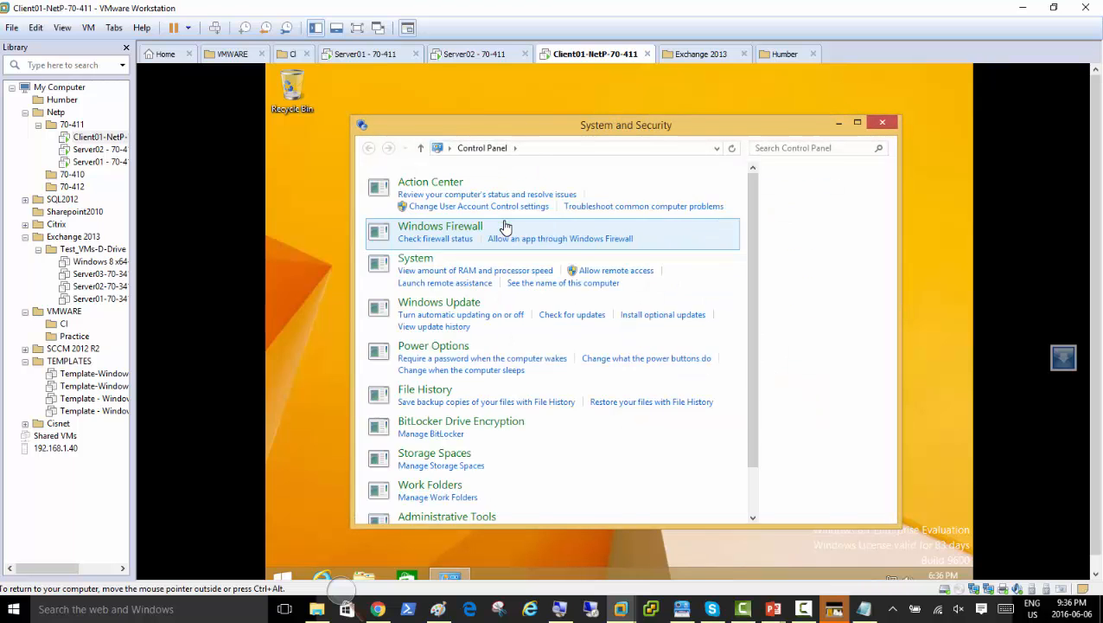
{"action": "scroll", "coordinate": [616, 441], "scroll_direction": "down", "scroll_amount": 1}
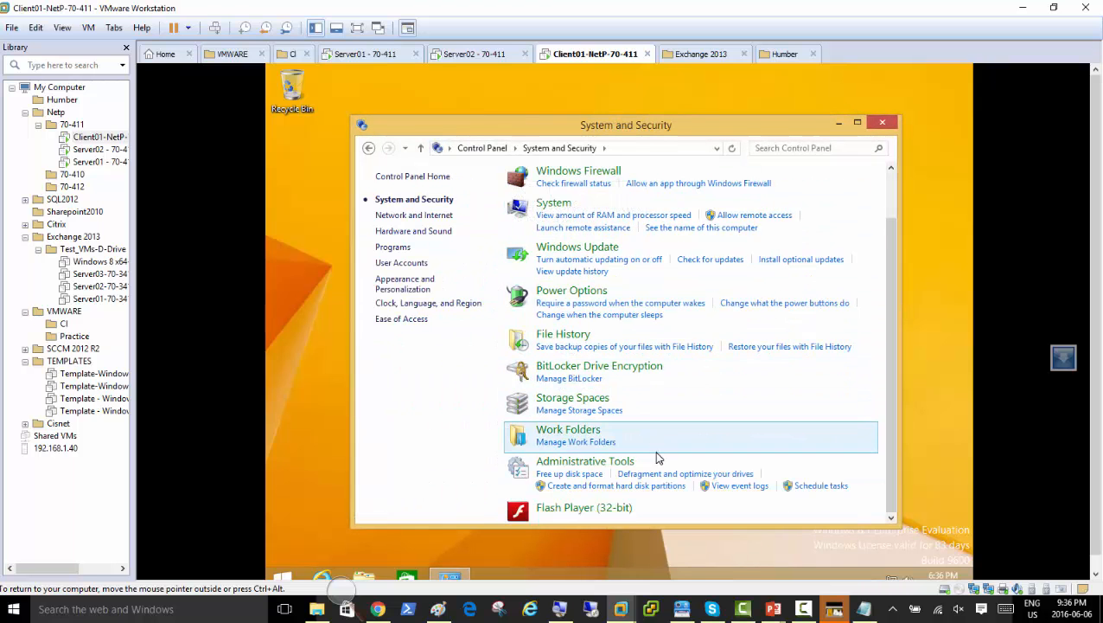
{"action": "left_click", "coordinate": [597, 463]}
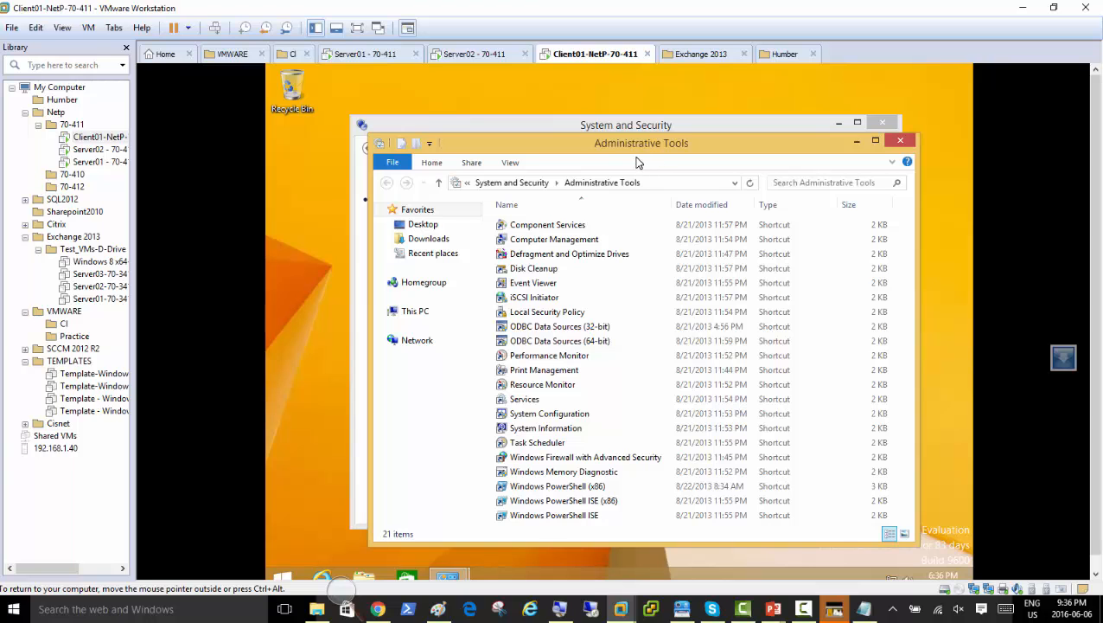
{"action": "left_click", "coordinate": [550, 313]}
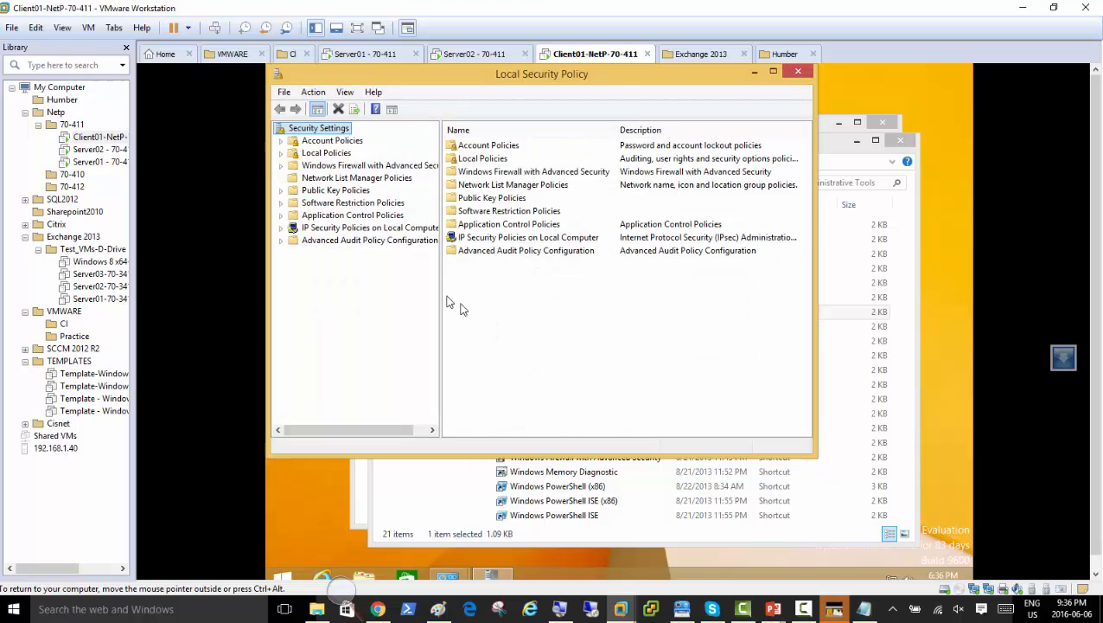
Reposition the window and expand Account, Local, Public Key and Advanced Audit policy groups.
{"action": "left_click_drag", "start_coordinate": [416, 80], "coordinate": [548, 123]}
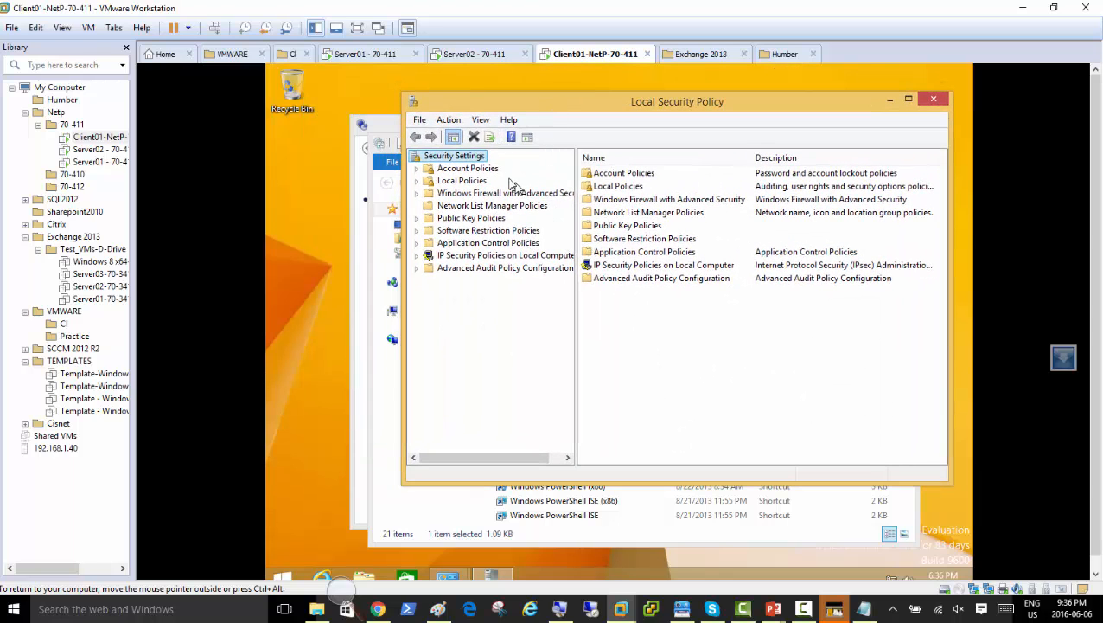
{"action": "left_click", "coordinate": [417, 169]}
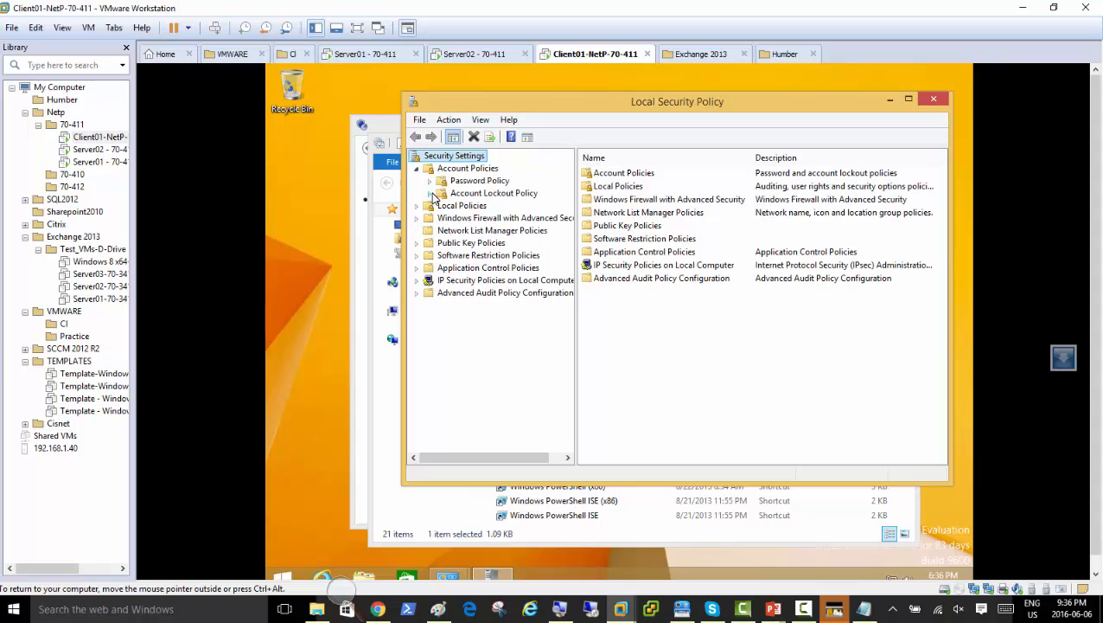
{"action": "left_click", "coordinate": [417, 208]}
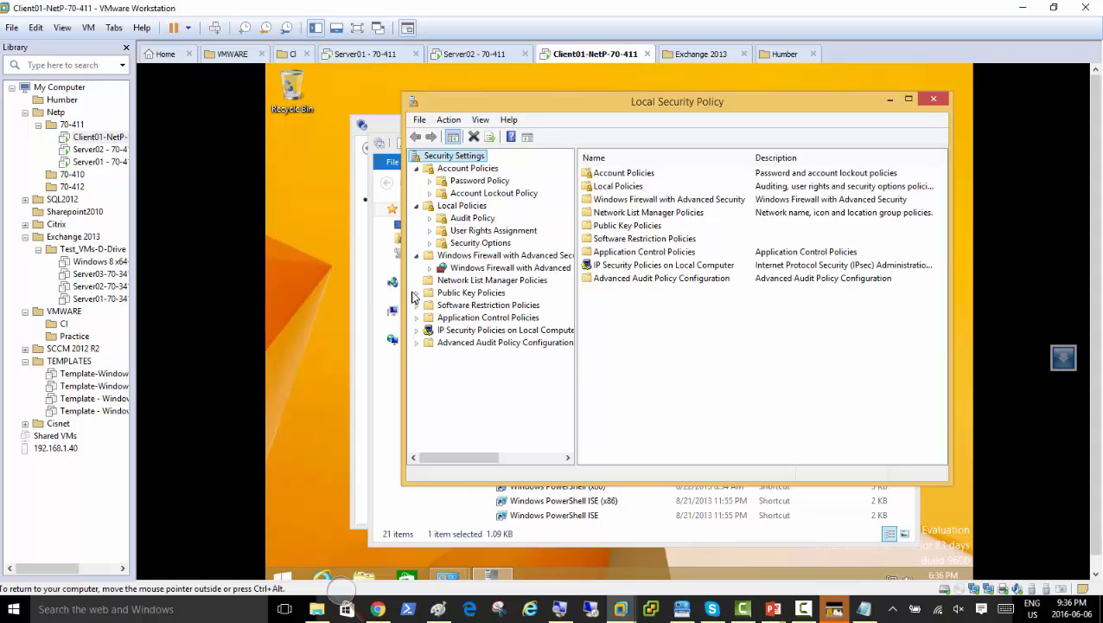
{"action": "left_click", "coordinate": [415, 294]}
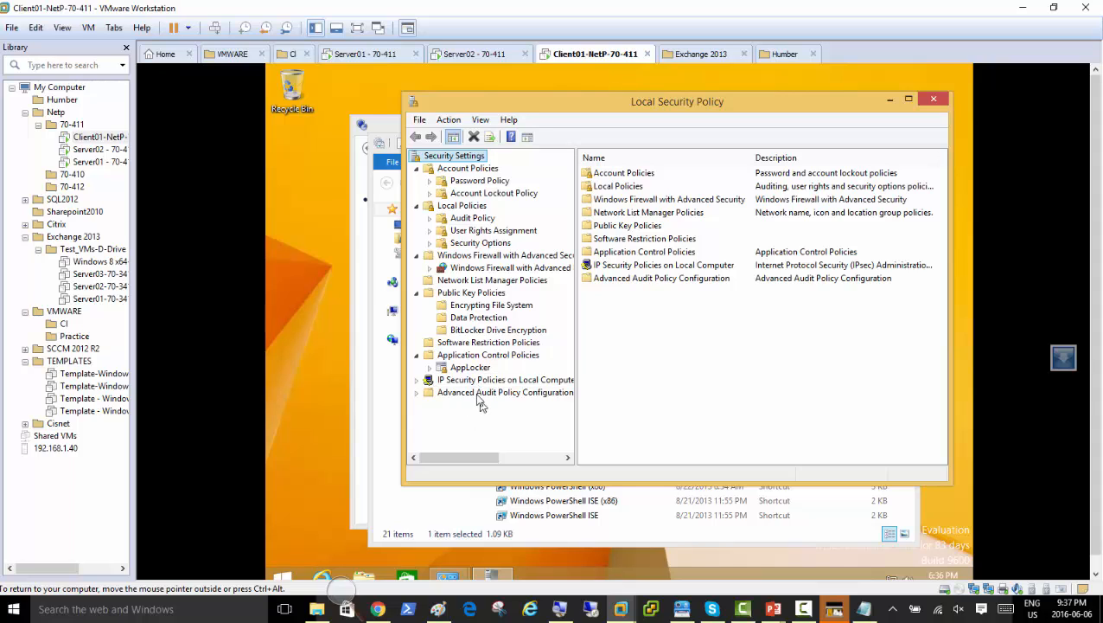
{"action": "left_click", "coordinate": [416, 393]}
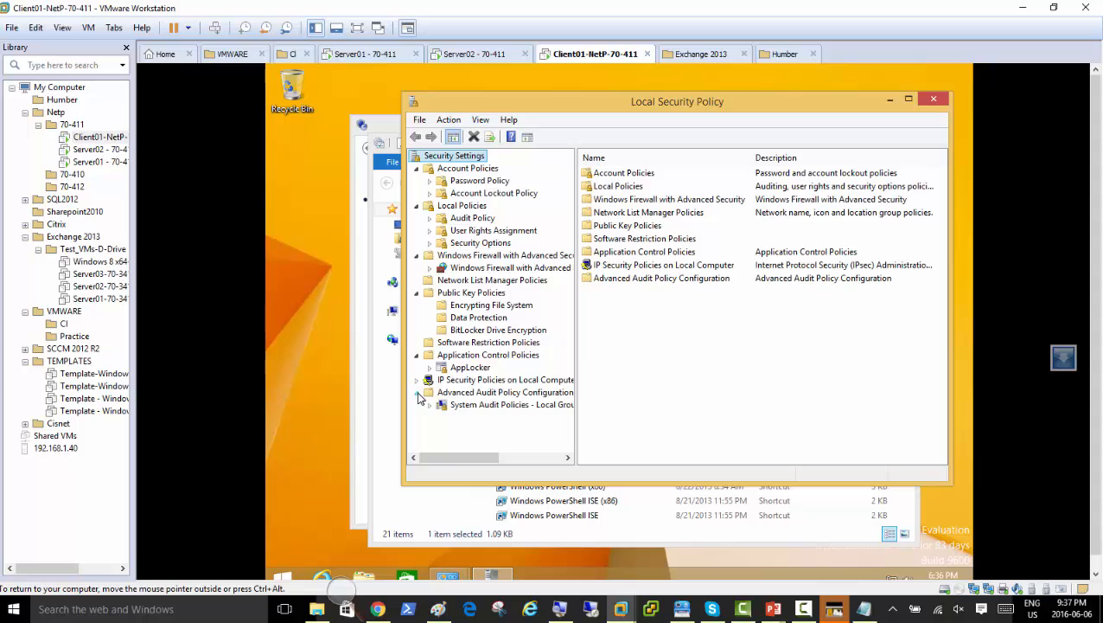
Review Public Key Policies, the Audit Policy settings including Audit object access, and User Rights Assignment.
{"action": "left_click", "coordinate": [488, 294]}
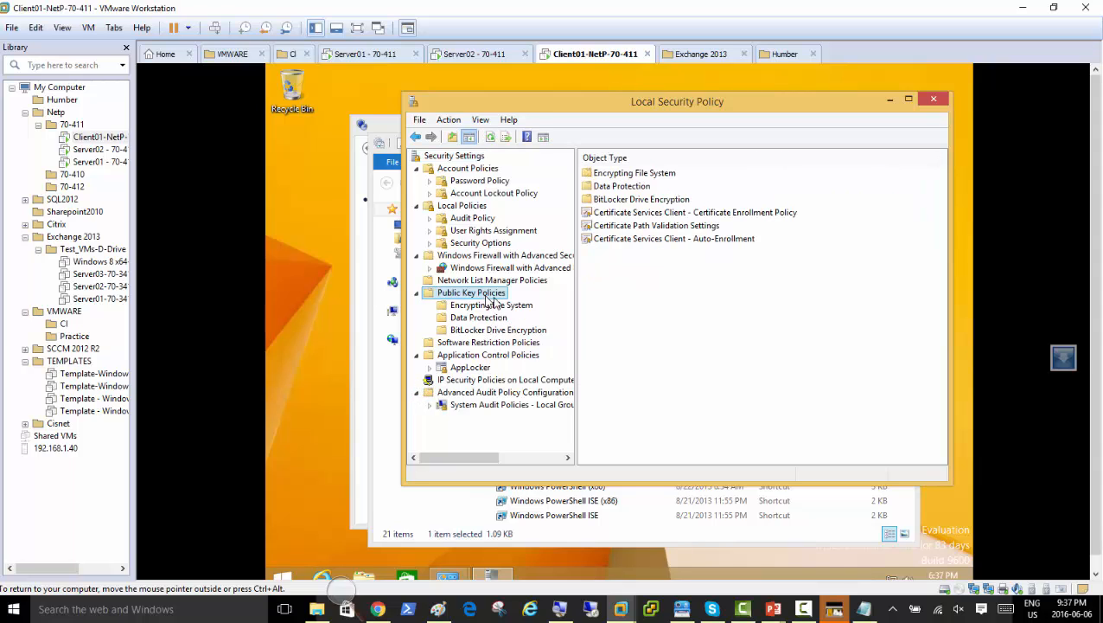
{"action": "left_click", "coordinate": [475, 218]}
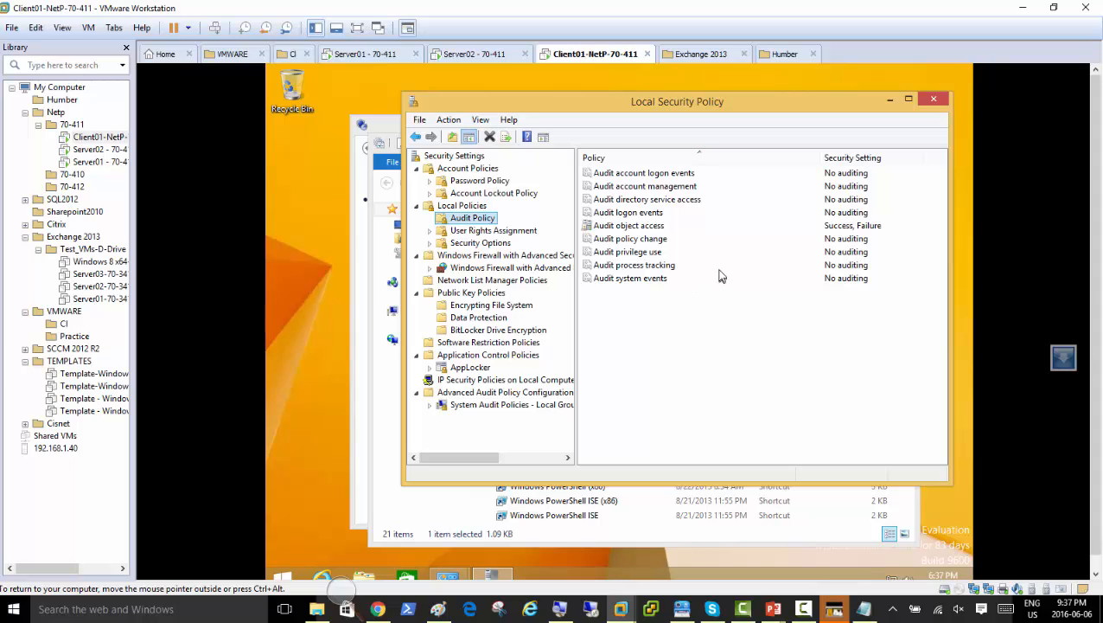
{"action": "left_click", "coordinate": [649, 226]}
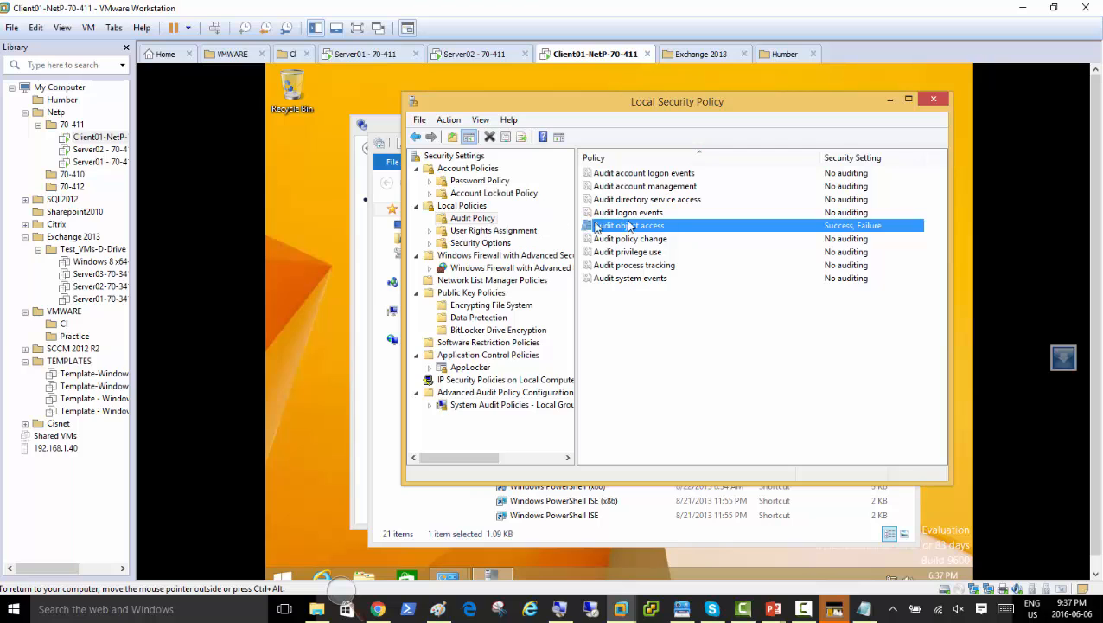
{"action": "left_click", "coordinate": [485, 231]}
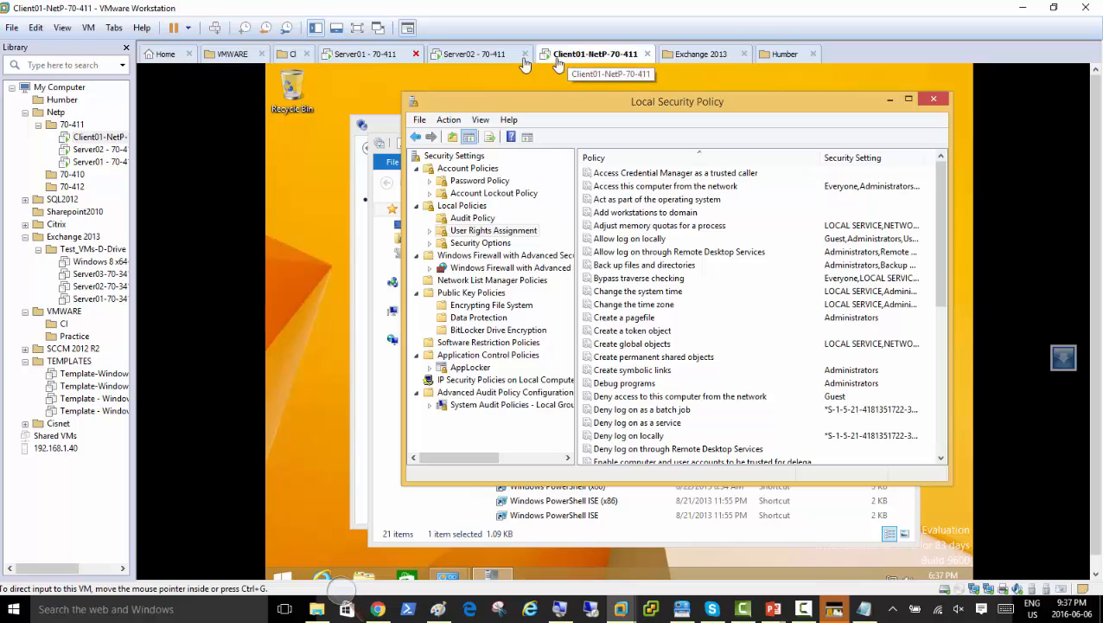
Switch to Server02, bring Server Manager in front of PowerShell, and dismiss its Tools menu.
{"action": "left_click", "coordinate": [490, 60]}
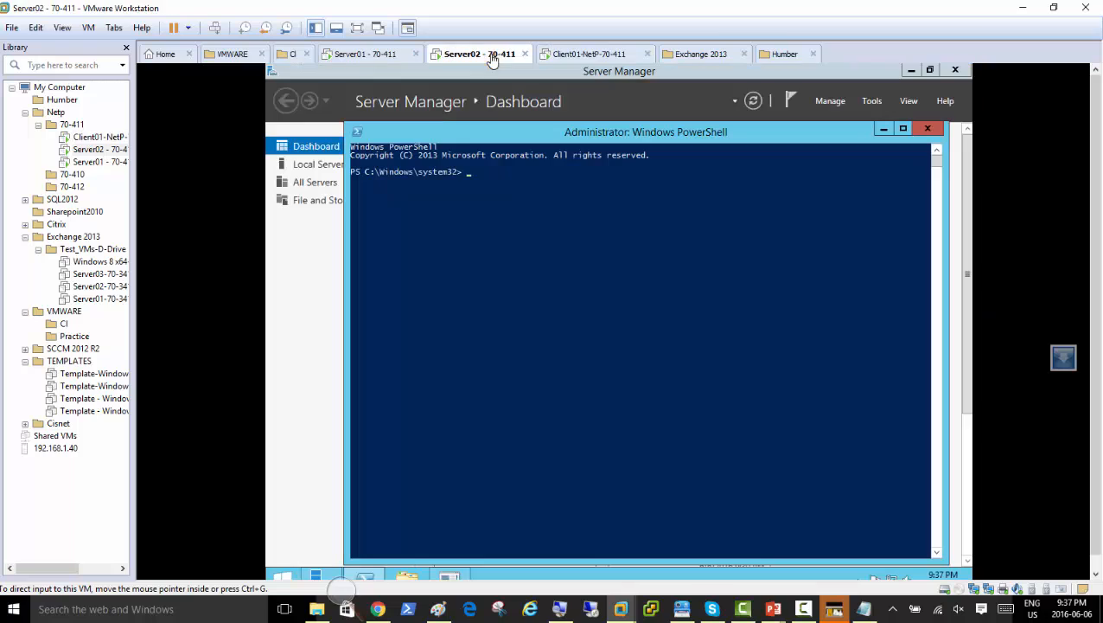
{"action": "left_click", "coordinate": [326, 294]}
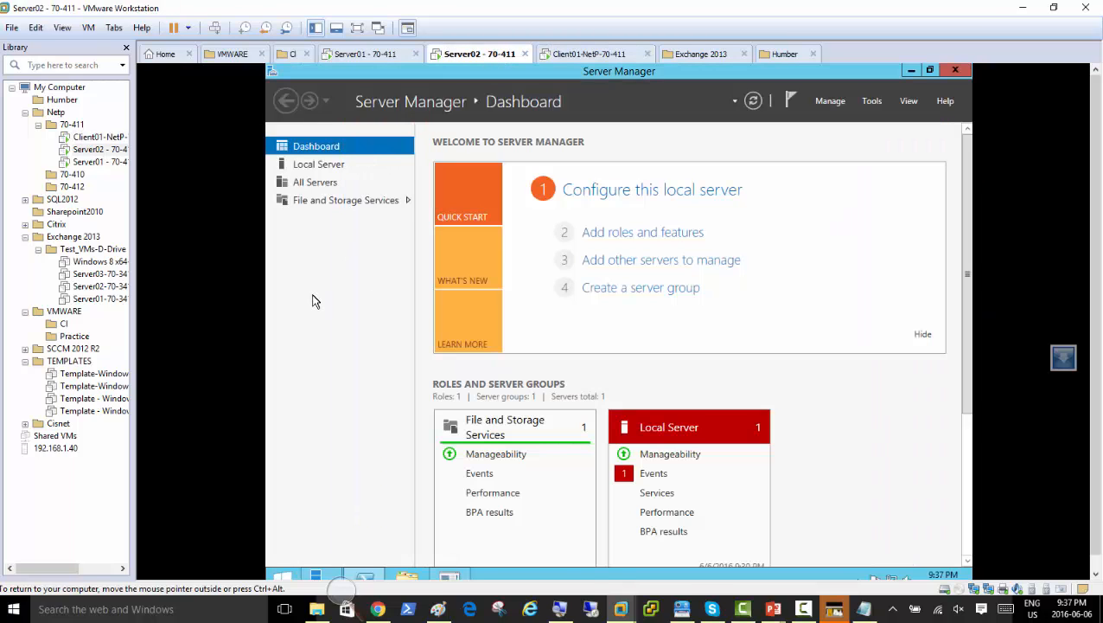
{"action": "left_click", "coordinate": [871, 102]}
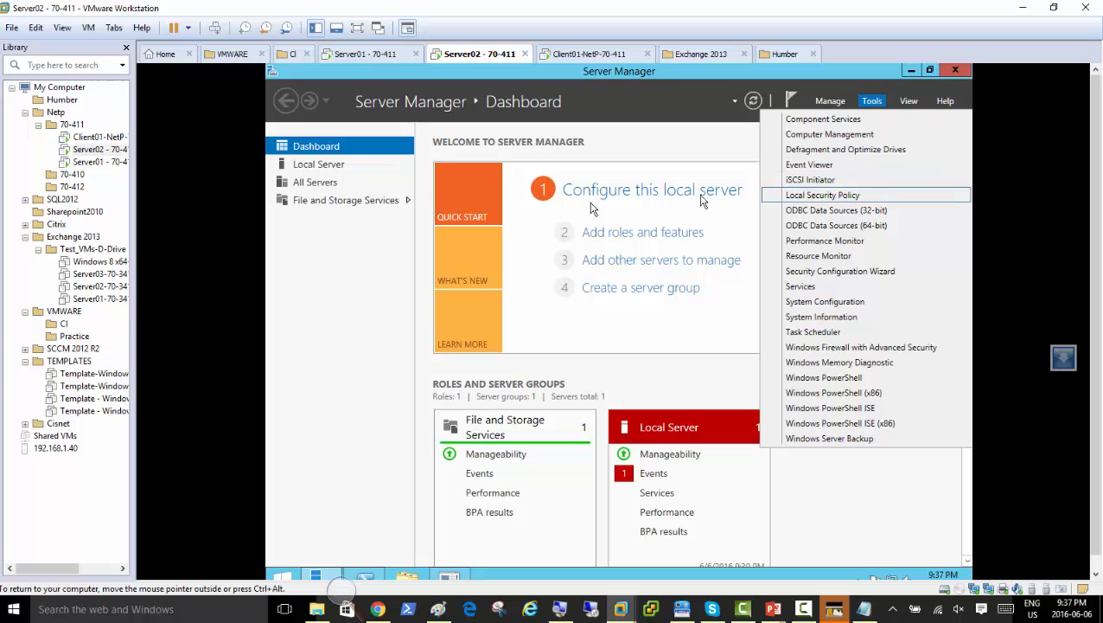
{"action": "left_click", "coordinate": [316, 372]}
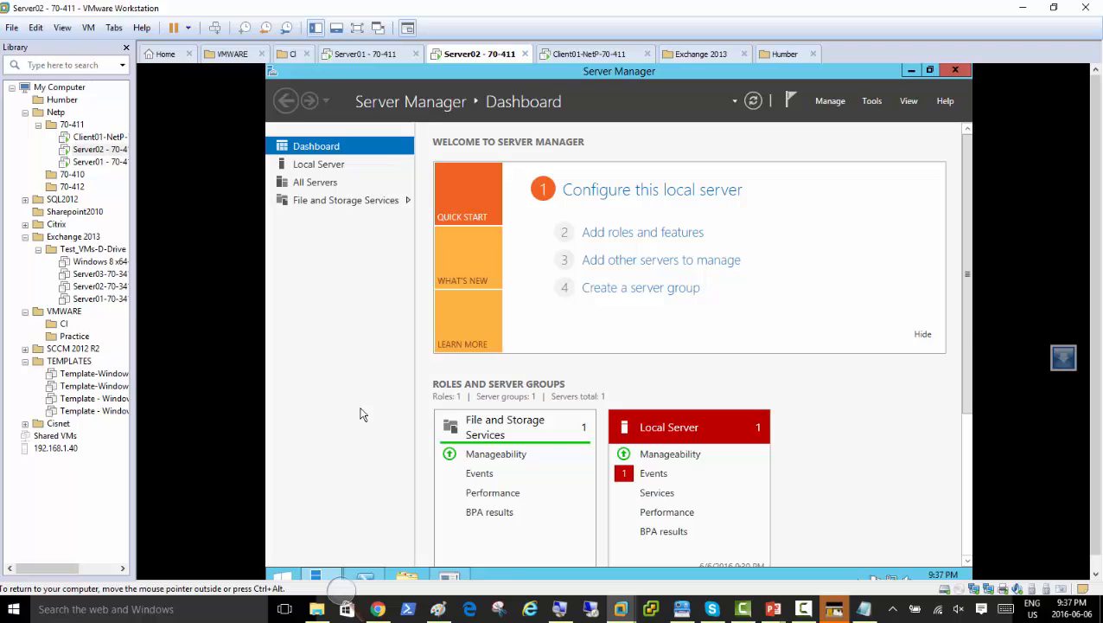
Launch the Local Group Policy Editor on Server02 with gpedit.msc and widen its tree pane.
{"action": "key", "text": "super+r"}
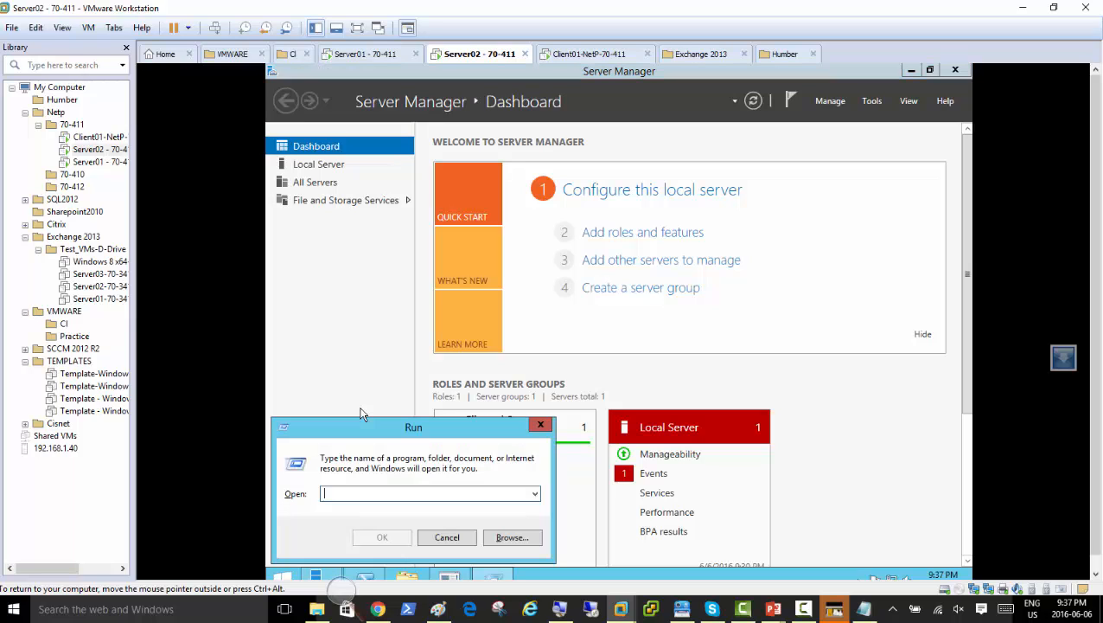
{"action": "type", "text": "gpedit.msc"}
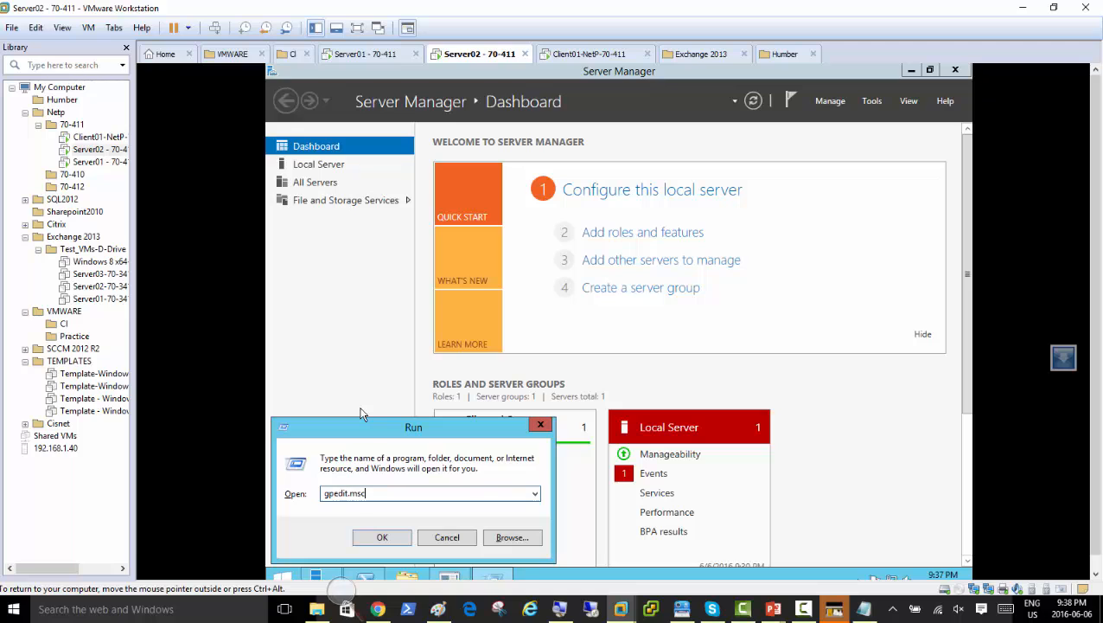
{"action": "key", "text": "Return"}
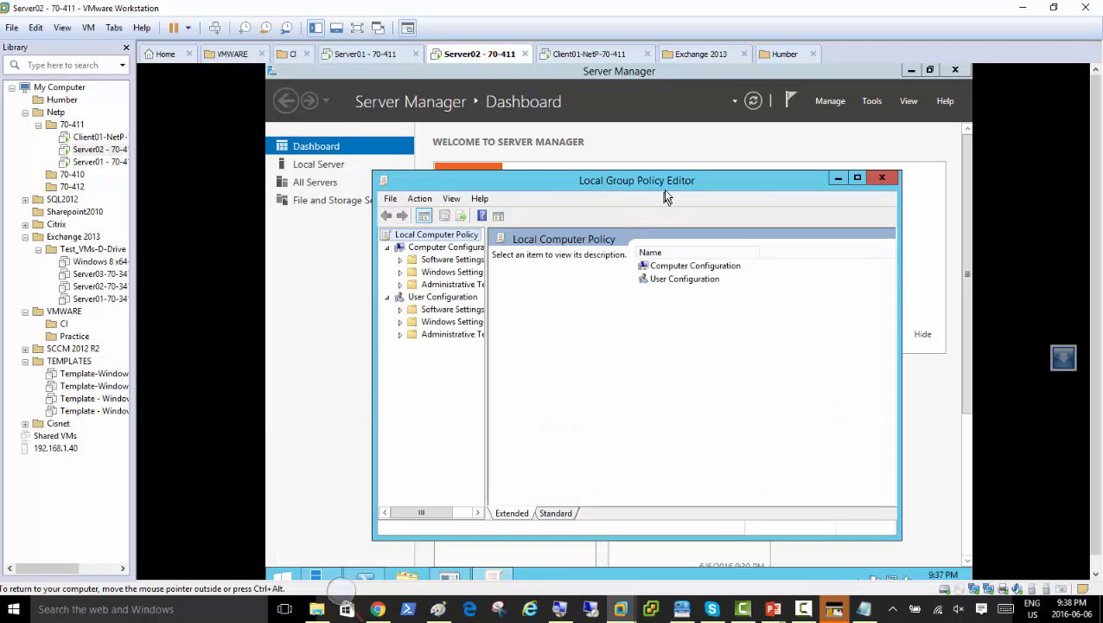
{"action": "left_click", "coordinate": [882, 180]}
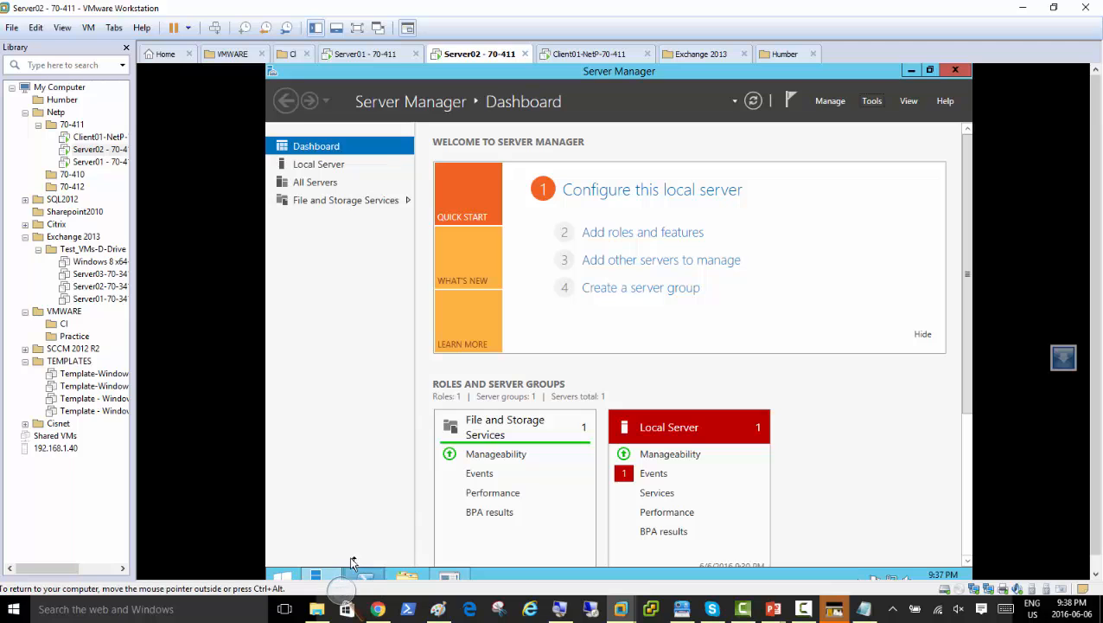
{"action": "right_click", "coordinate": [284, 576]}
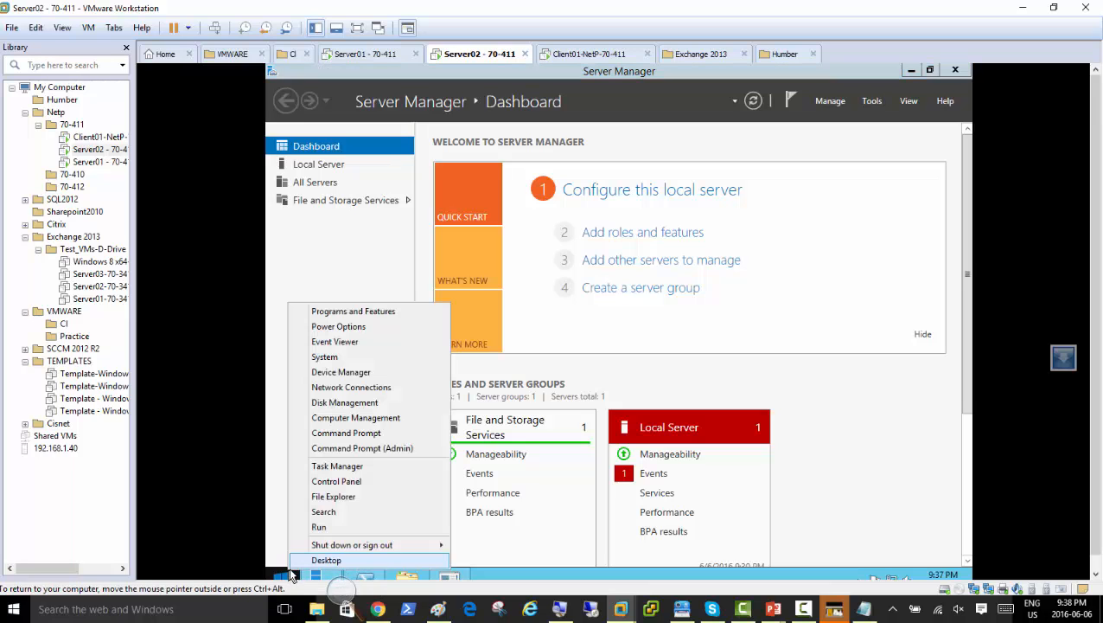
{"action": "left_click", "coordinate": [328, 527]}
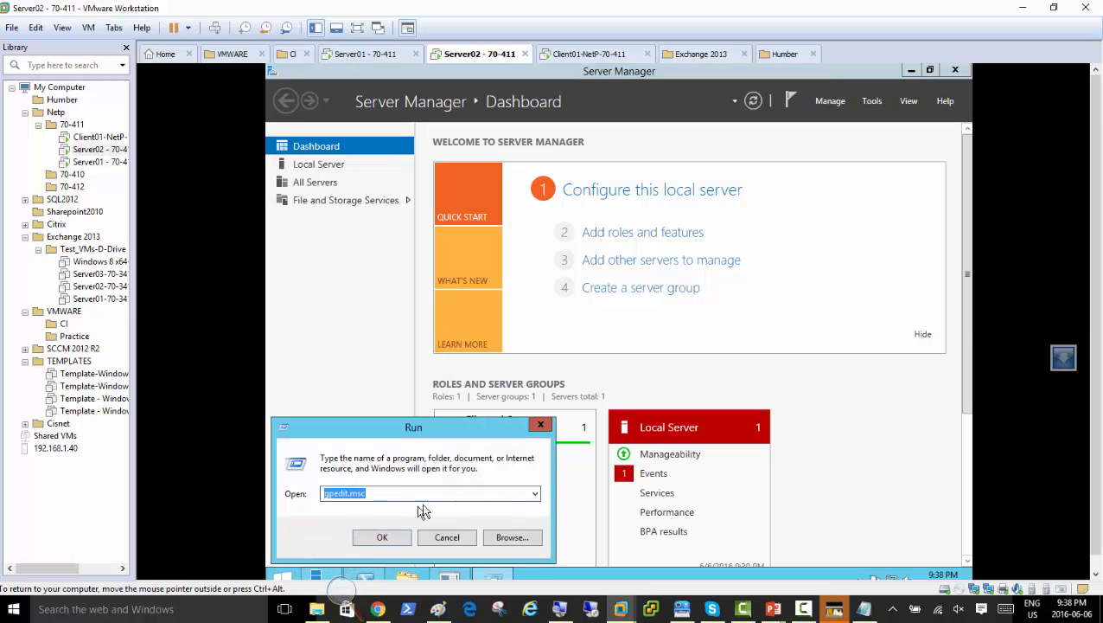
{"action": "key", "text": "super+plus"}
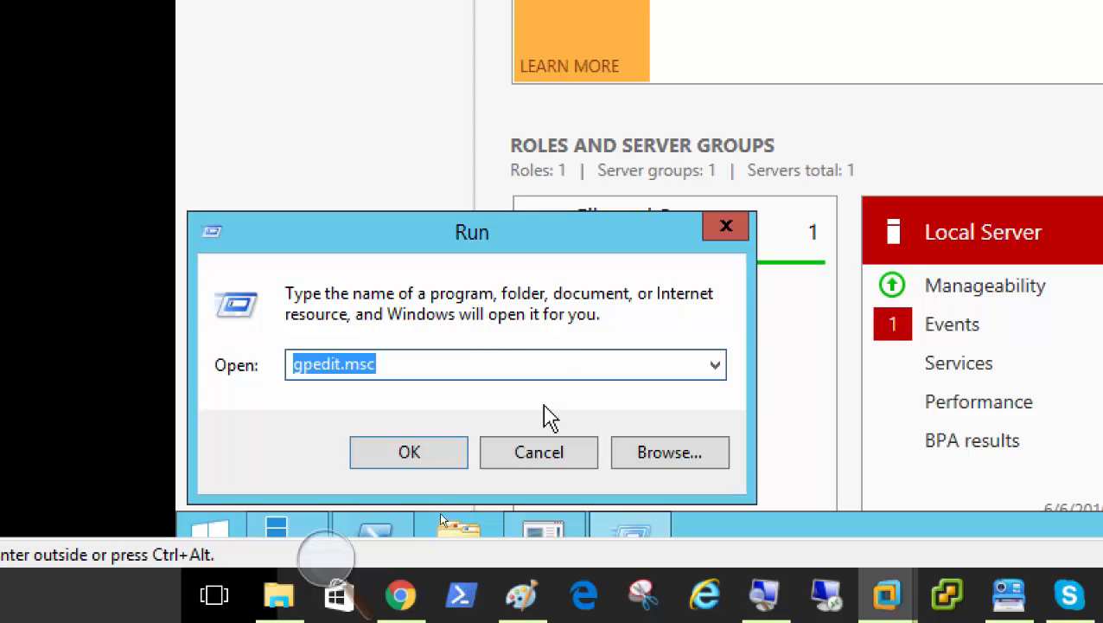
{"action": "left_click", "coordinate": [416, 463]}
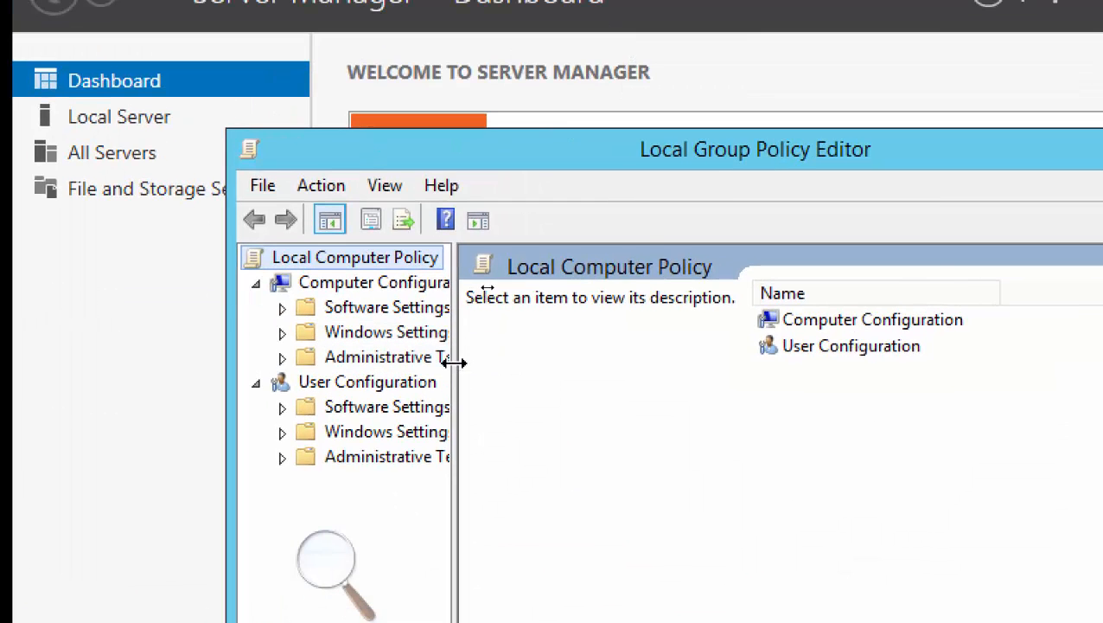
{"action": "left_click_drag", "start_coordinate": [452, 361], "coordinate": [648, 389]}
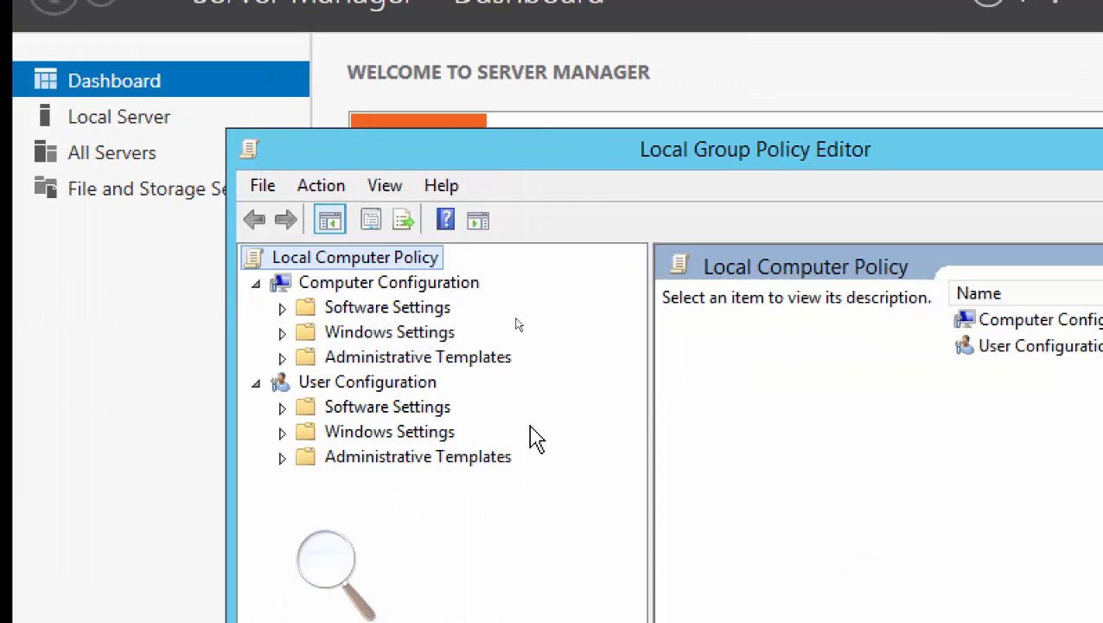
{"action": "left_click", "coordinate": [283, 308]}
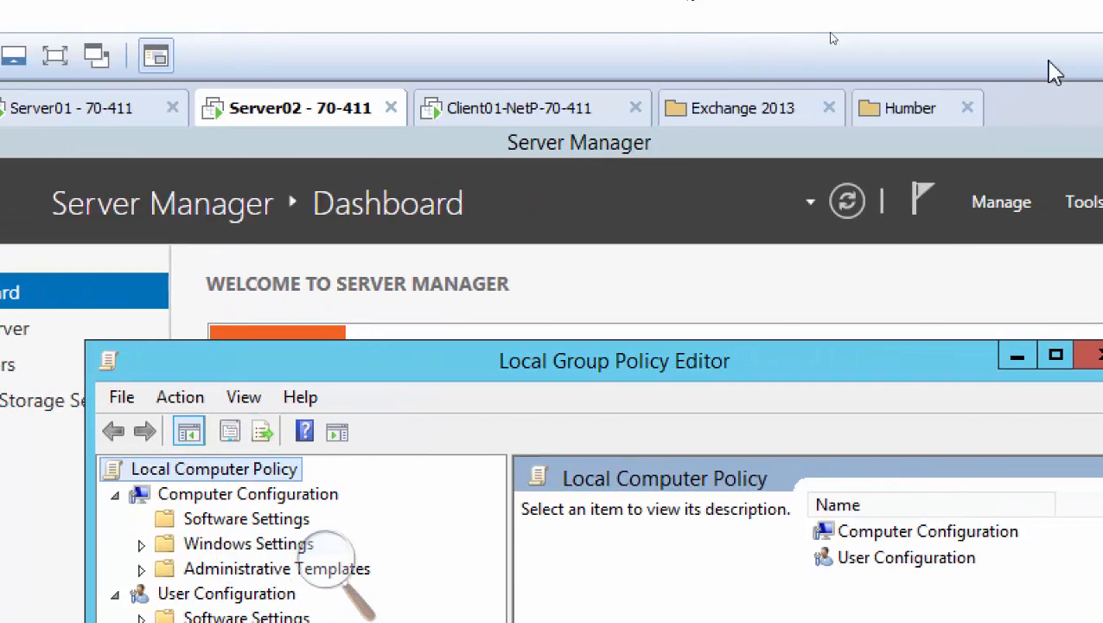
On Client01, run gpedit.msc from the Start menu's Run prompt and widen the tree pane.
{"action": "left_click", "coordinate": [584, 112]}
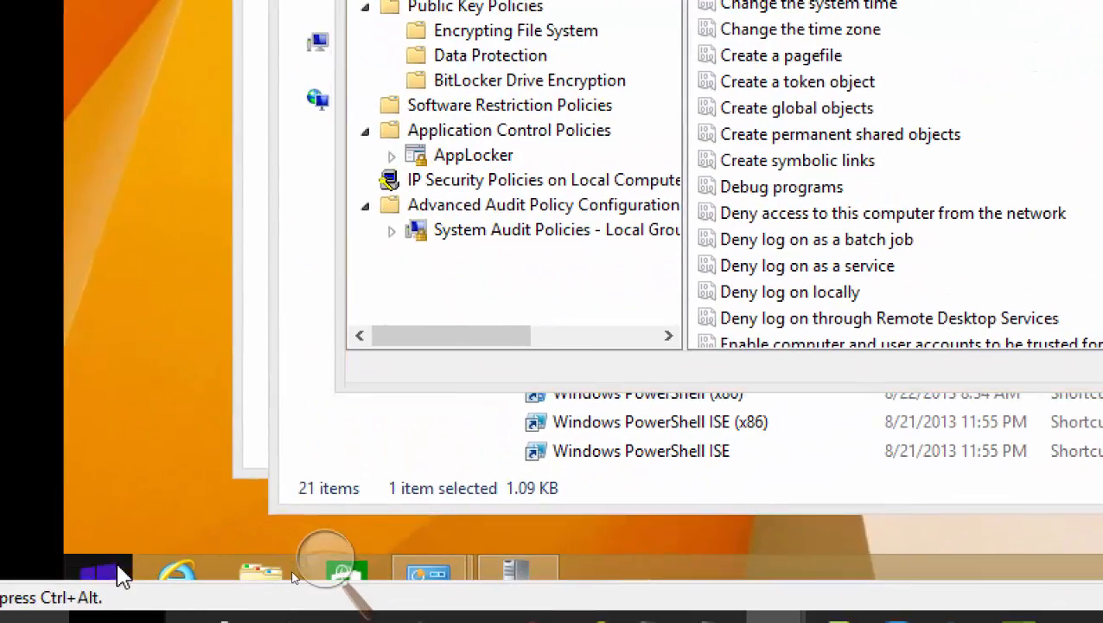
{"action": "right_click", "coordinate": [119, 570]}
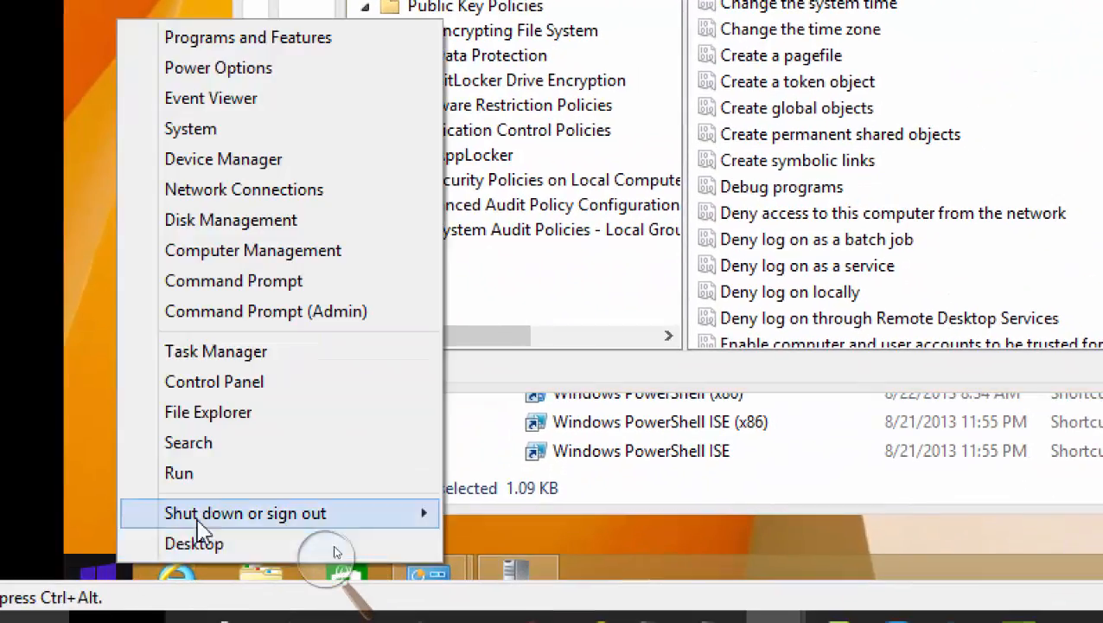
{"action": "left_click", "coordinate": [227, 472]}
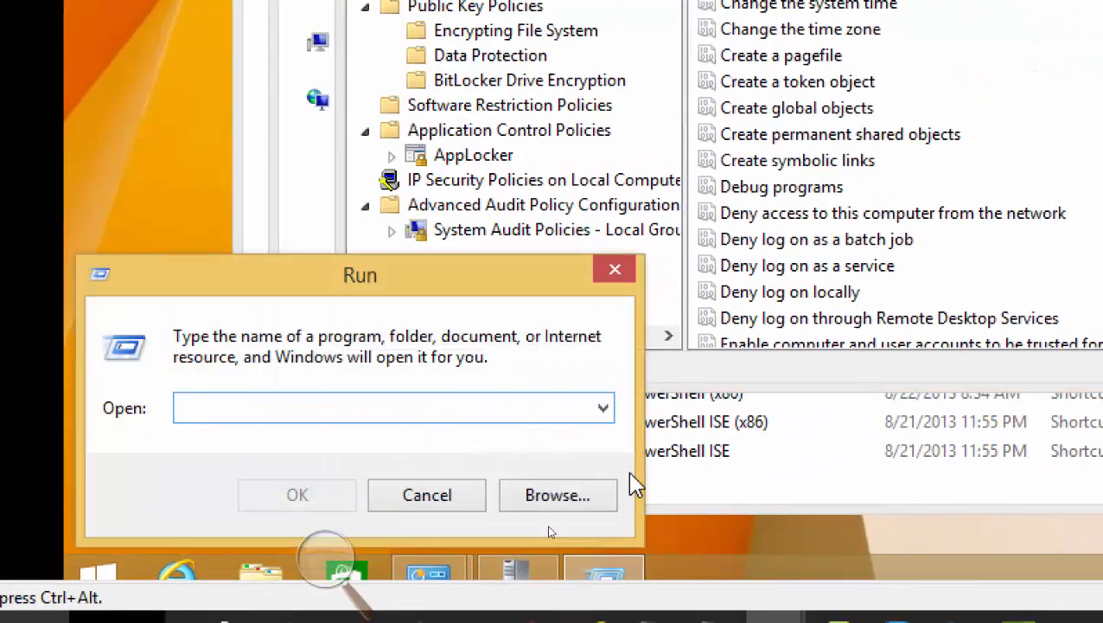
{"action": "type", "text": "gpedit.msc"}
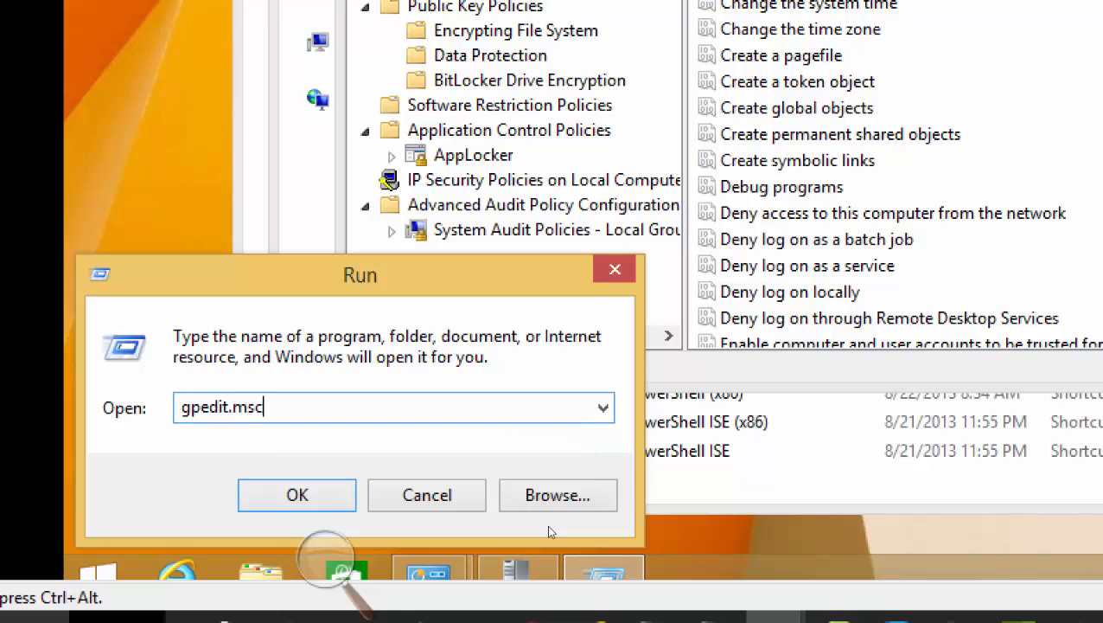
{"action": "key", "text": "Return"}
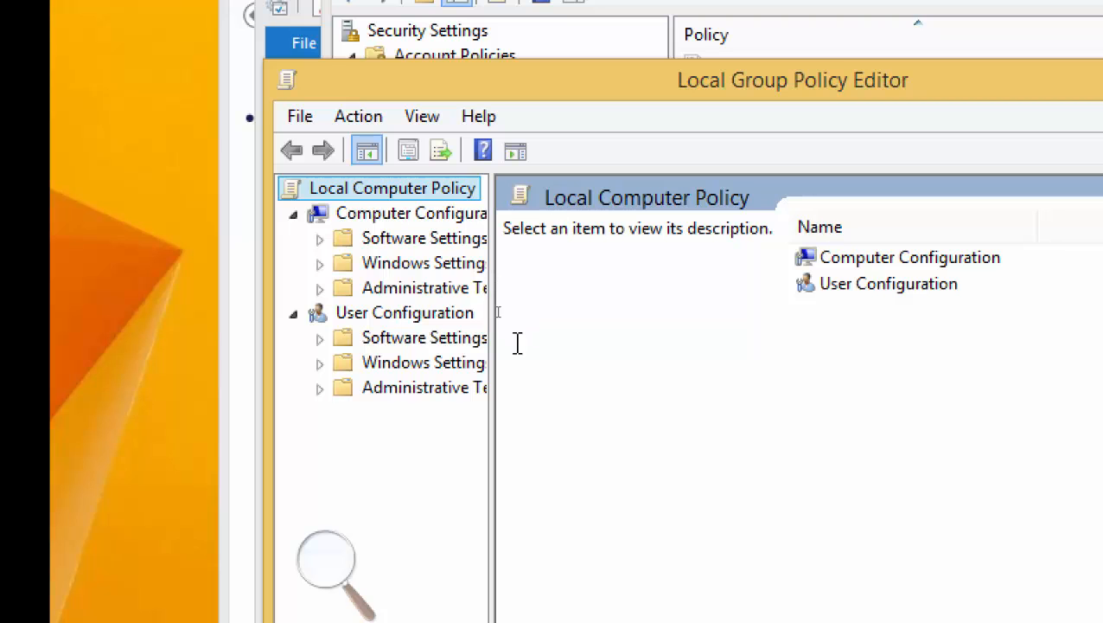
{"action": "left_click_drag", "start_coordinate": [493, 320], "coordinate": [647, 342]}
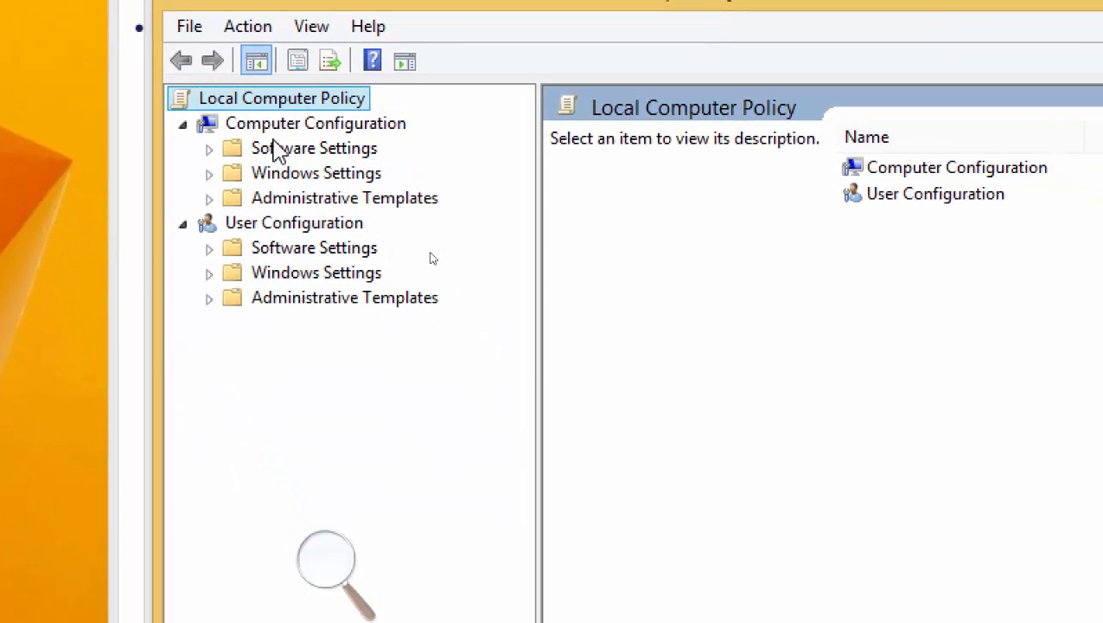
Browse computer Windows Settings (Scripts, Security Settings, QoS), then the user Control Panel templates.
{"action": "left_click", "coordinate": [266, 223]}
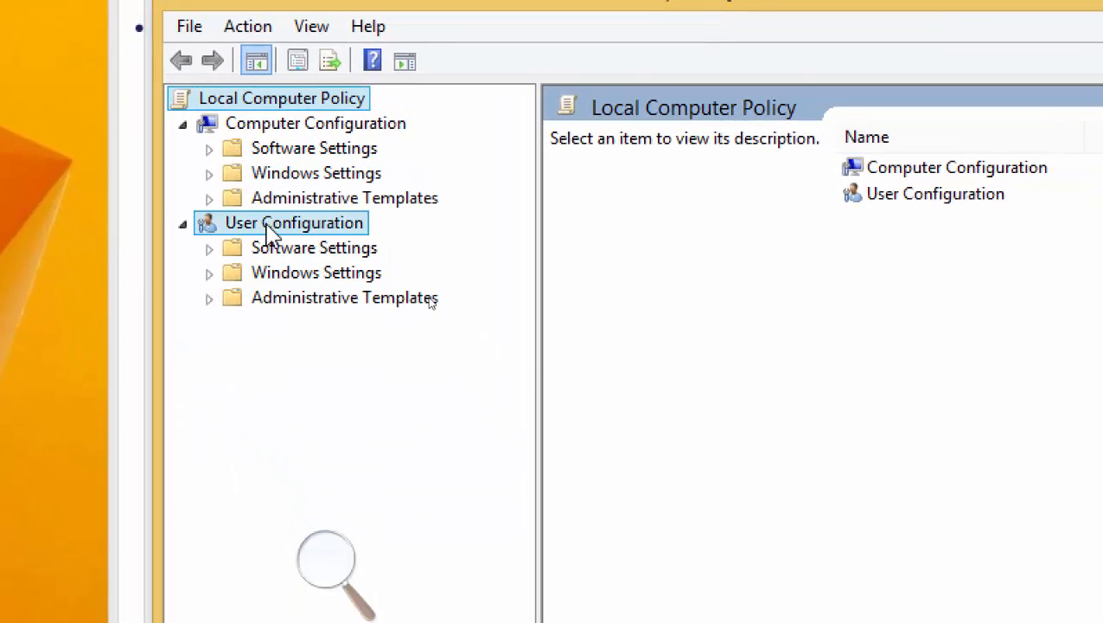
{"action": "left_click", "coordinate": [287, 154]}
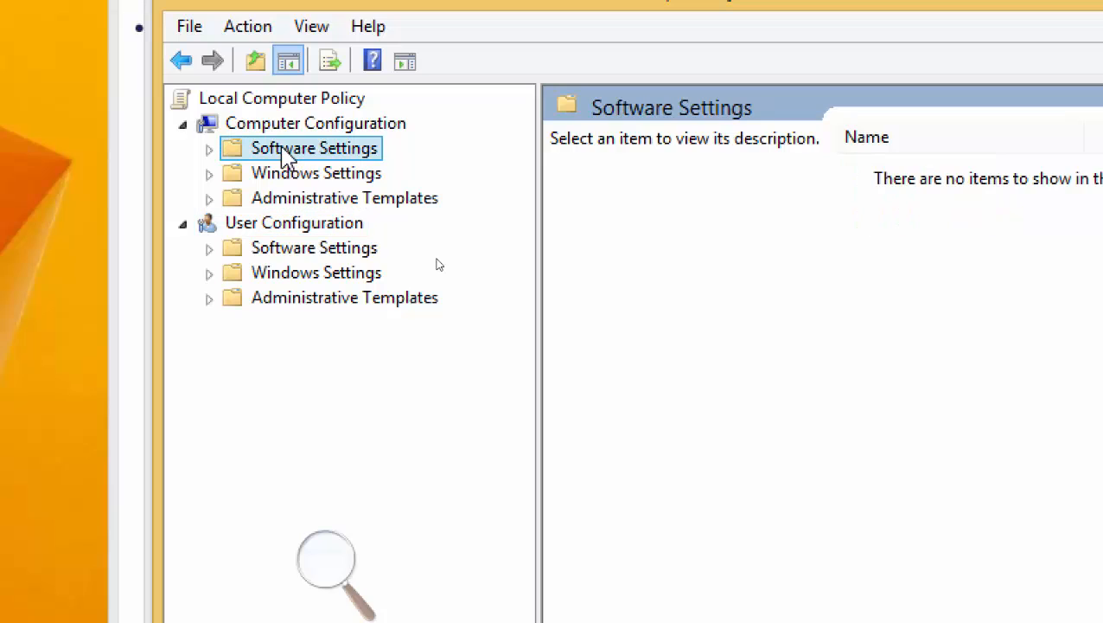
{"action": "left_click", "coordinate": [211, 176]}
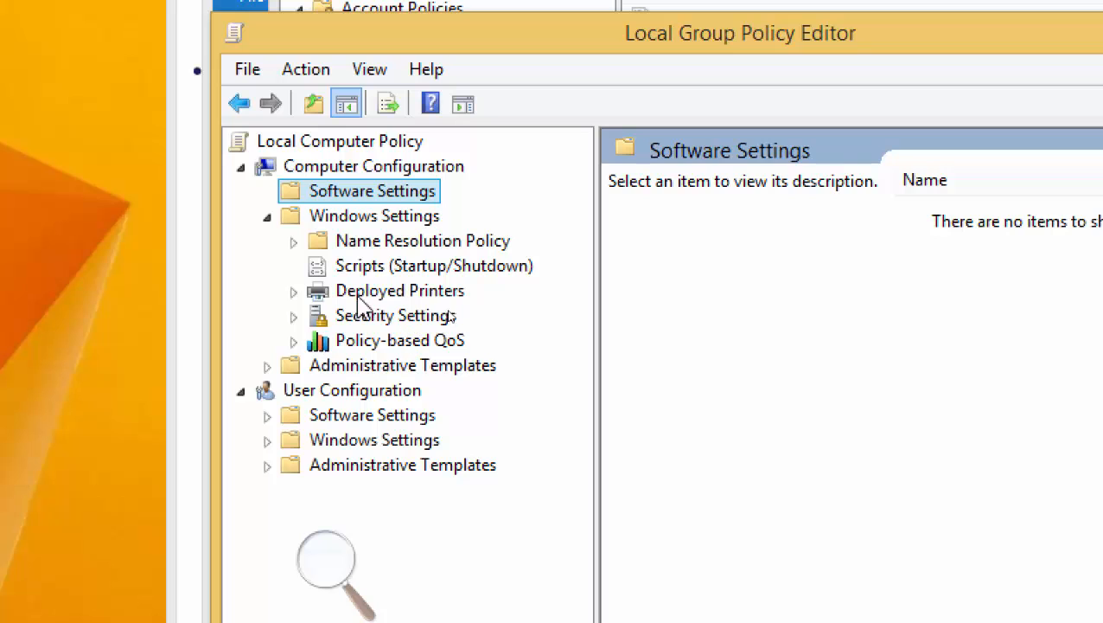
{"action": "left_click", "coordinate": [385, 267]}
{"action": "left_click", "coordinate": [383, 322]}
{"action": "left_click", "coordinate": [388, 342]}
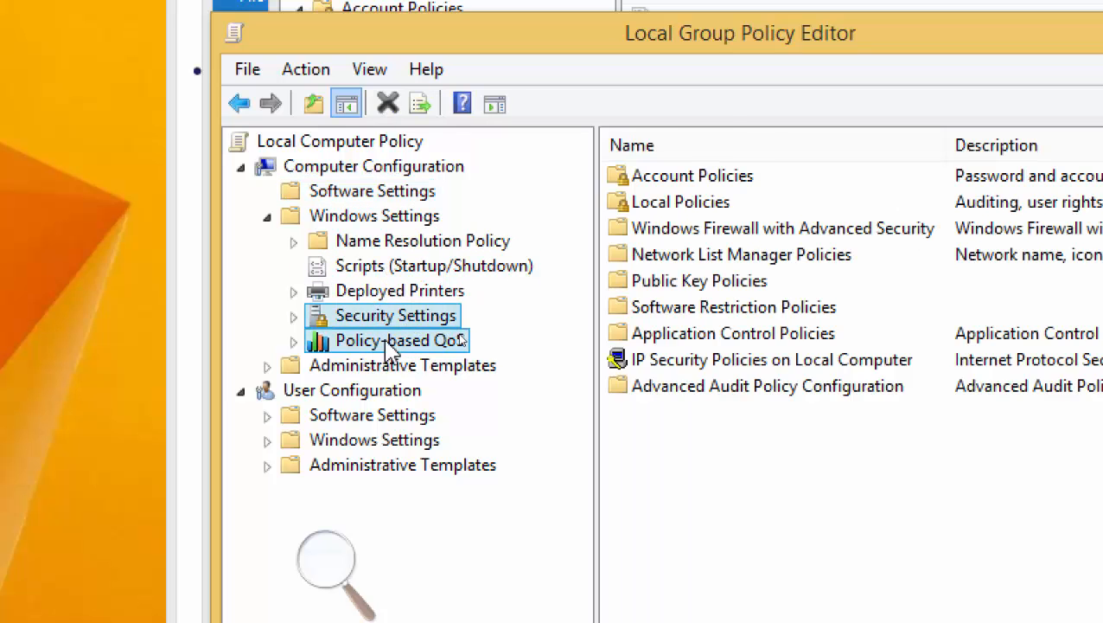
{"action": "left_click", "coordinate": [267, 441]}
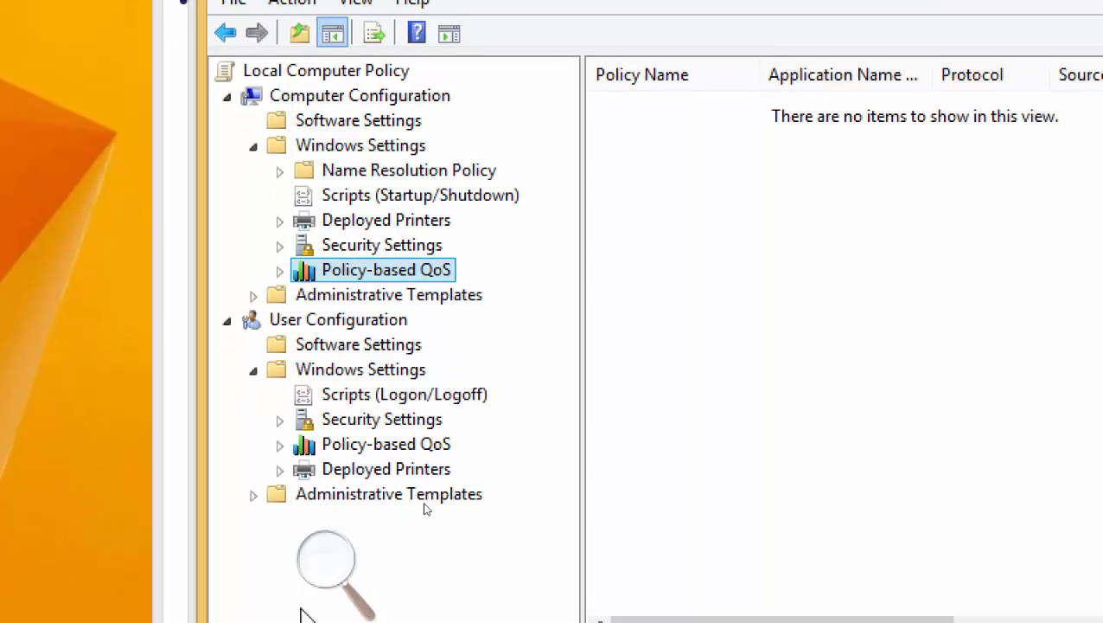
{"action": "left_click", "coordinate": [267, 564]}
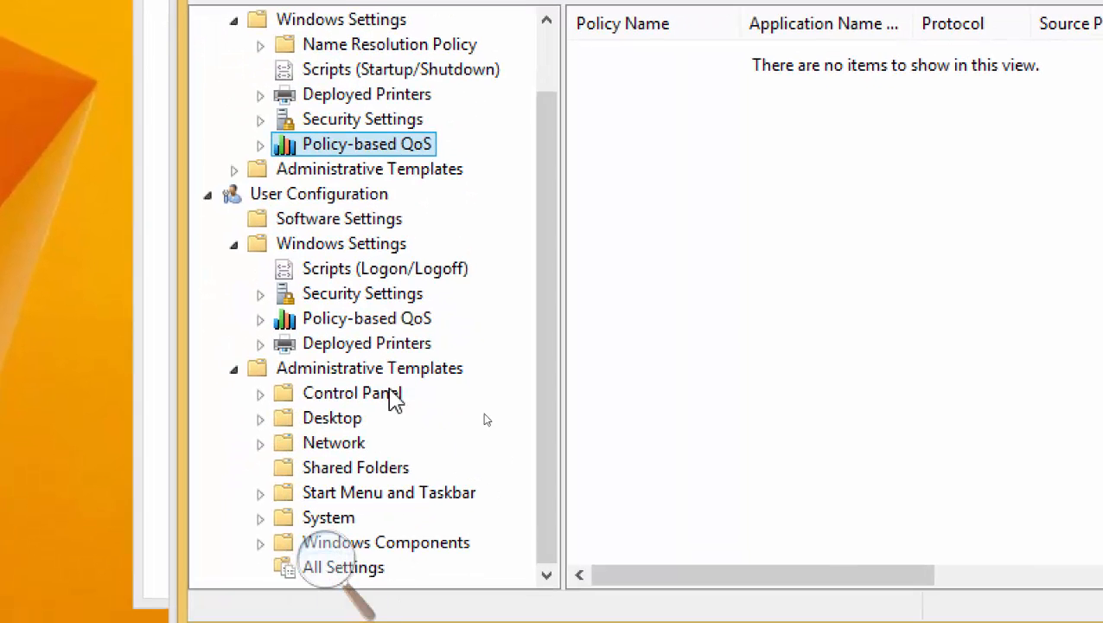
{"action": "left_click", "coordinate": [368, 391]}
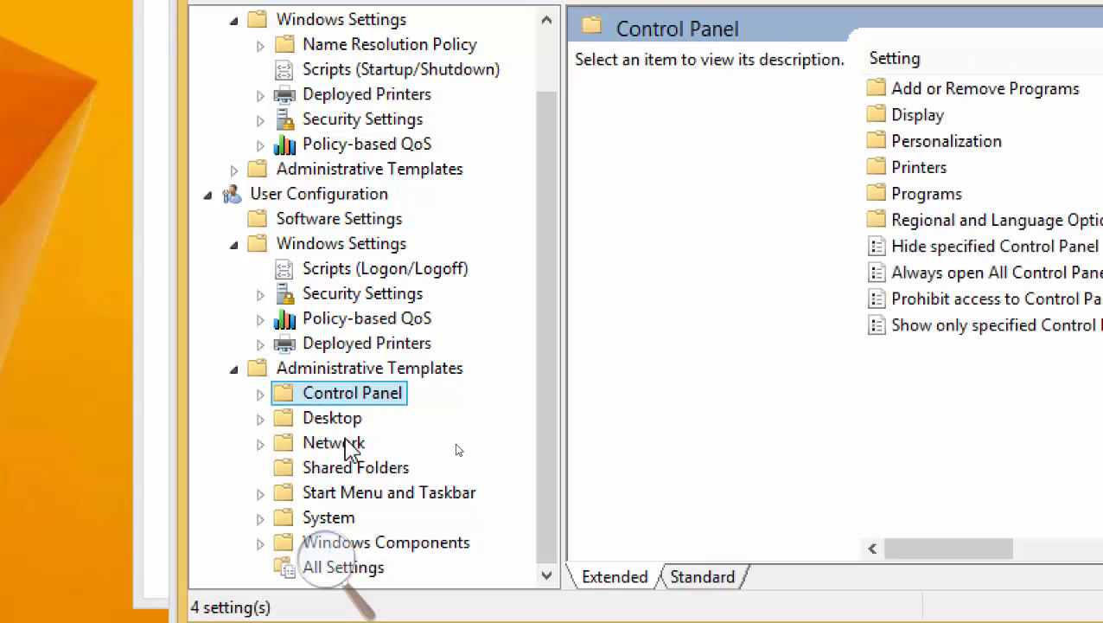
Browse the user Network, Shared Folders, System and Control Panel templates, ending on Shared Folders.
{"action": "left_click", "coordinate": [349, 443]}
{"action": "left_click", "coordinate": [369, 478]}
{"action": "left_click", "coordinate": [343, 518]}
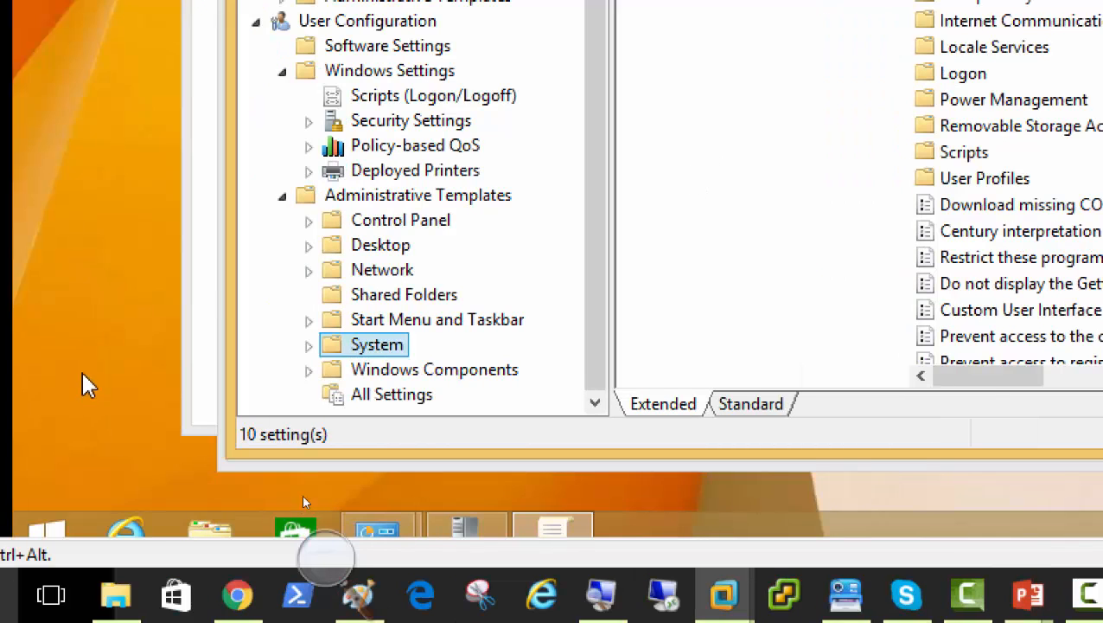
{"action": "left_click", "coordinate": [290, 222]}
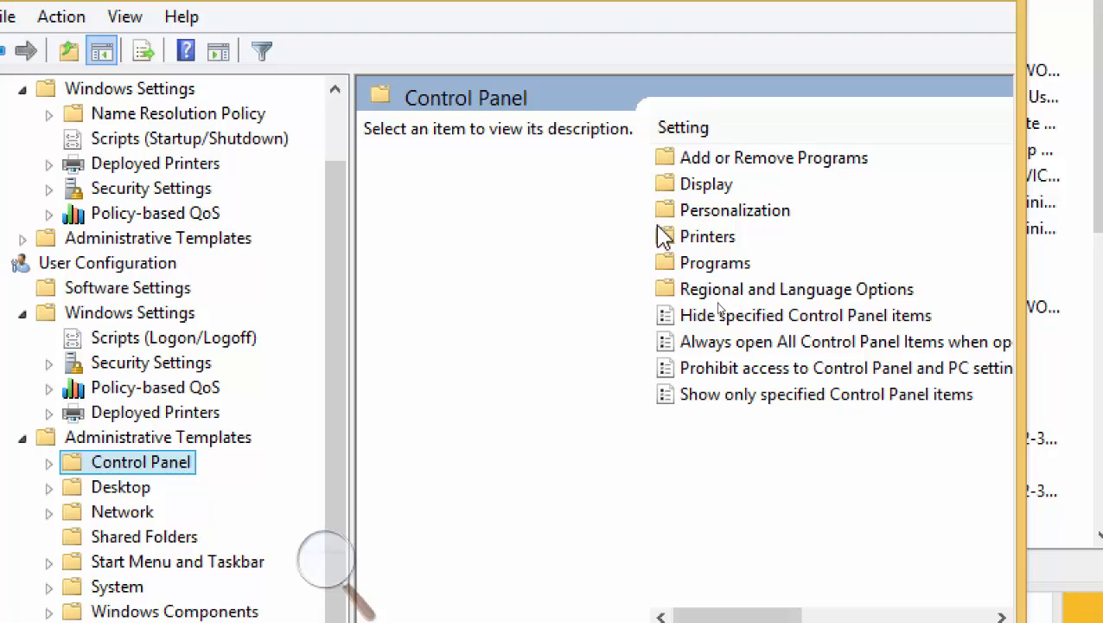
{"action": "left_click", "coordinate": [120, 517]}
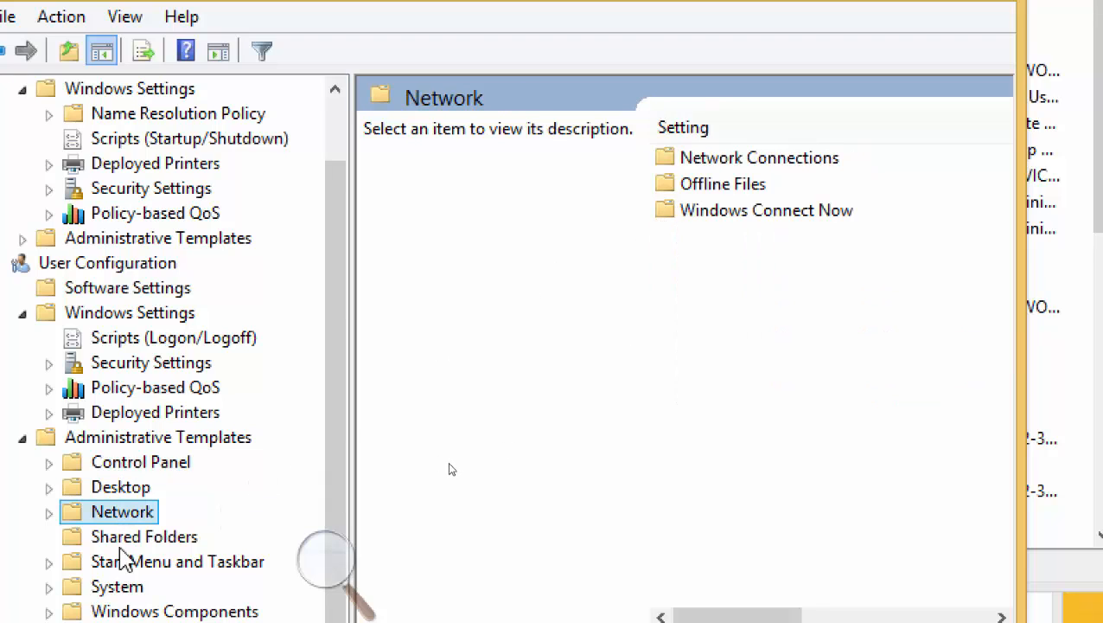
{"action": "left_click", "coordinate": [121, 540]}
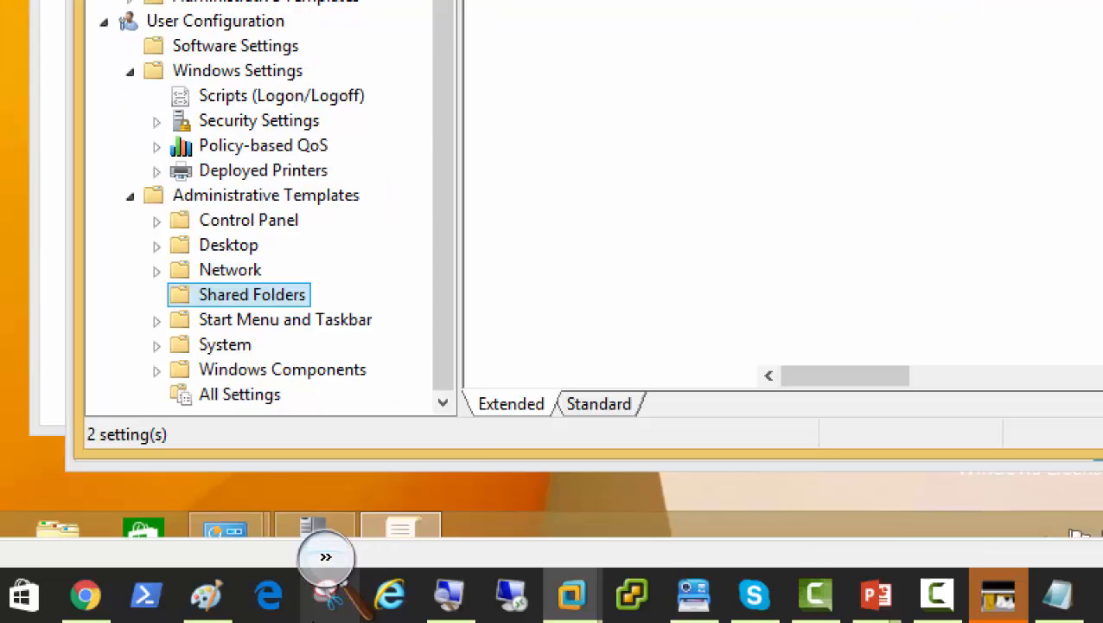
{"action": "mouse_move", "coordinate": [338, 611]}
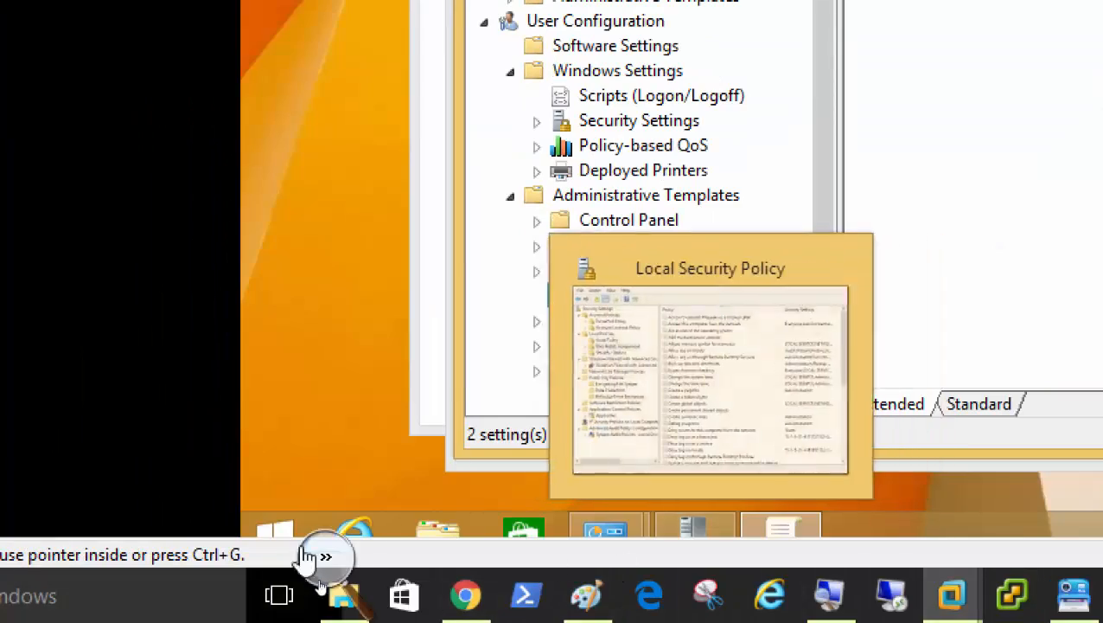
{"action": "left_click", "coordinate": [325, 558]}
{"action": "left_click", "coordinate": [315, 581]}
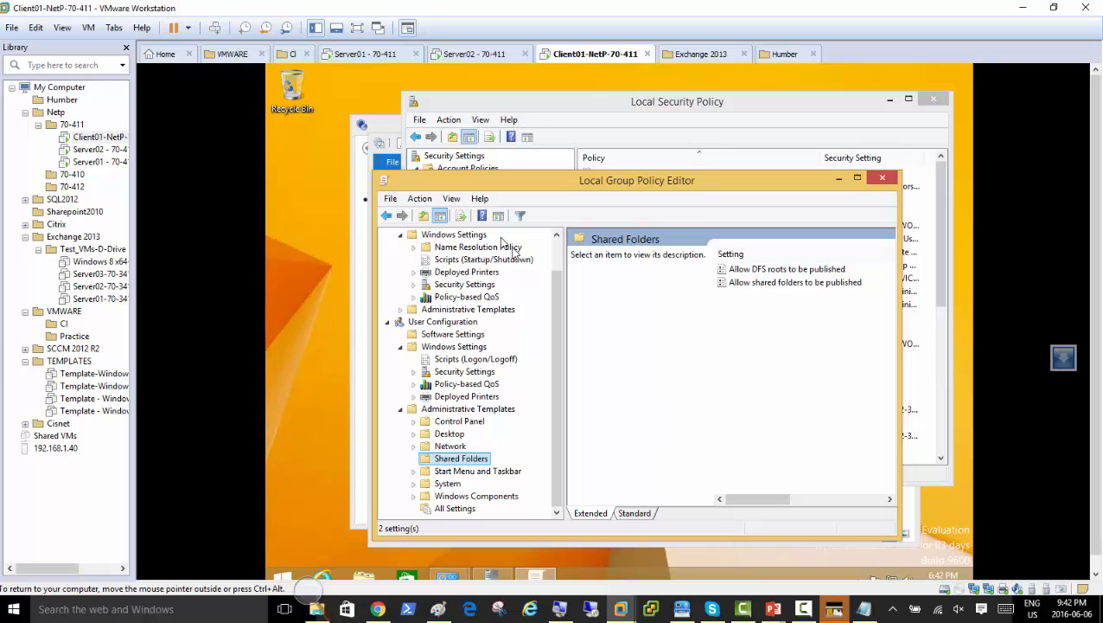
{"action": "left_click_drag", "start_coordinate": [557, 284], "coordinate": [563, 264]}
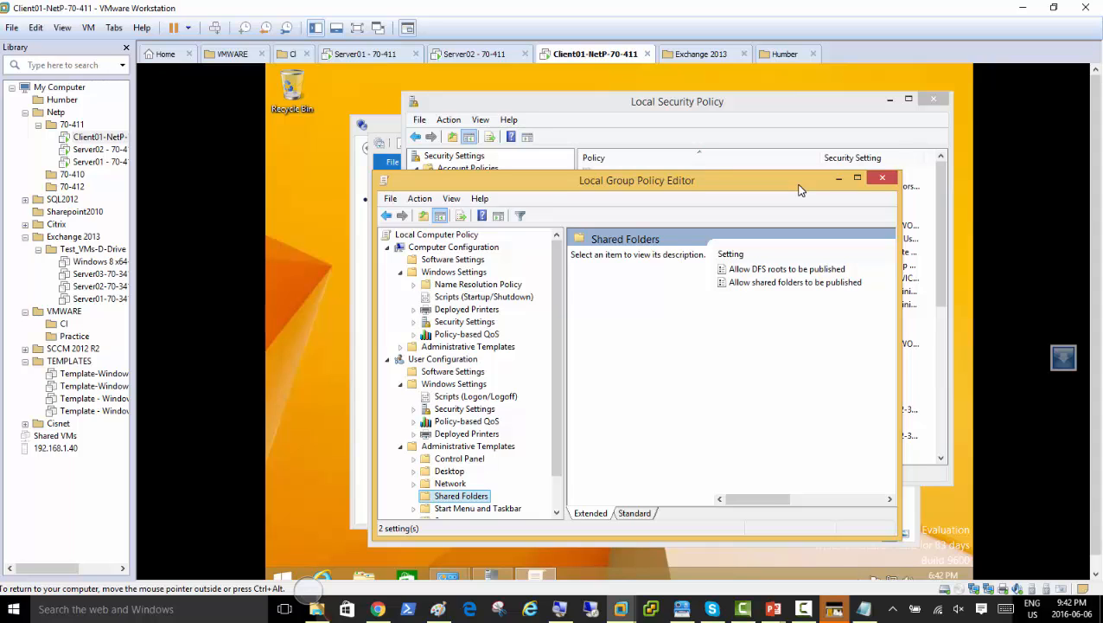
Cycle through the Server01 and Server02 VMs, then return to PowerPoint's slide 44, Import Settings.
{"action": "left_click", "coordinate": [353, 59]}
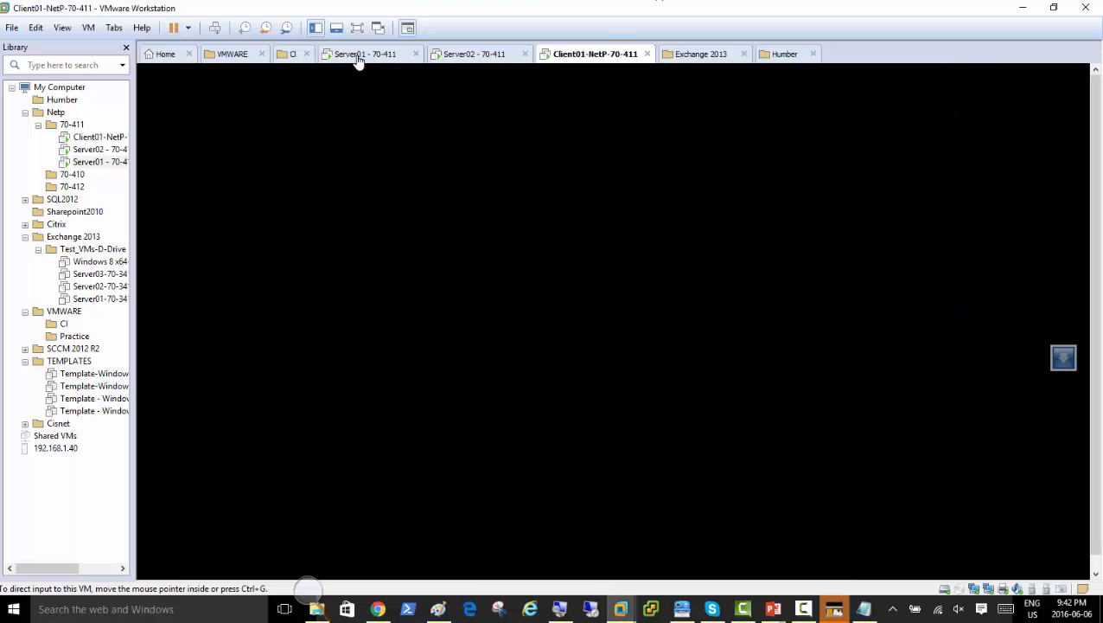
{"action": "left_click", "coordinate": [471, 57]}
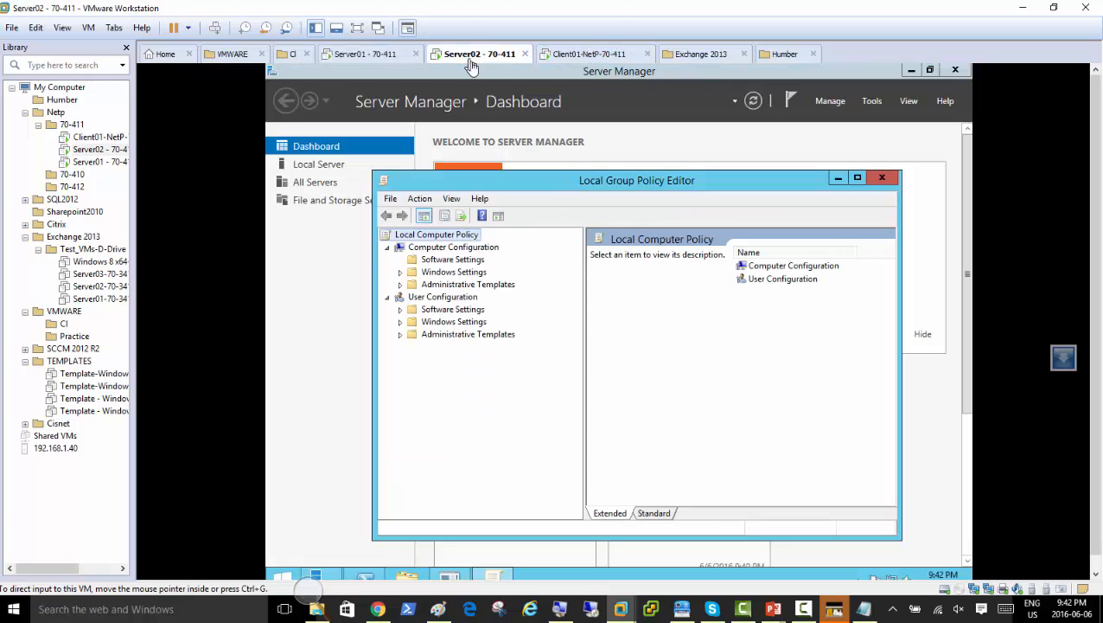
{"action": "left_click", "coordinate": [363, 57]}
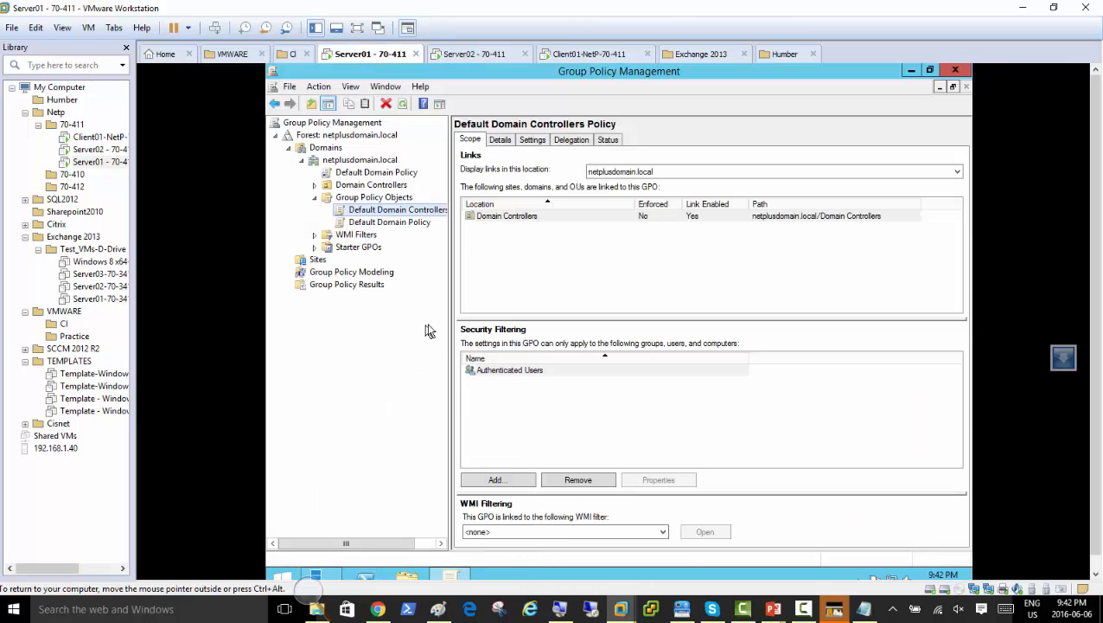
{"action": "mouse_move", "coordinate": [773, 609]}
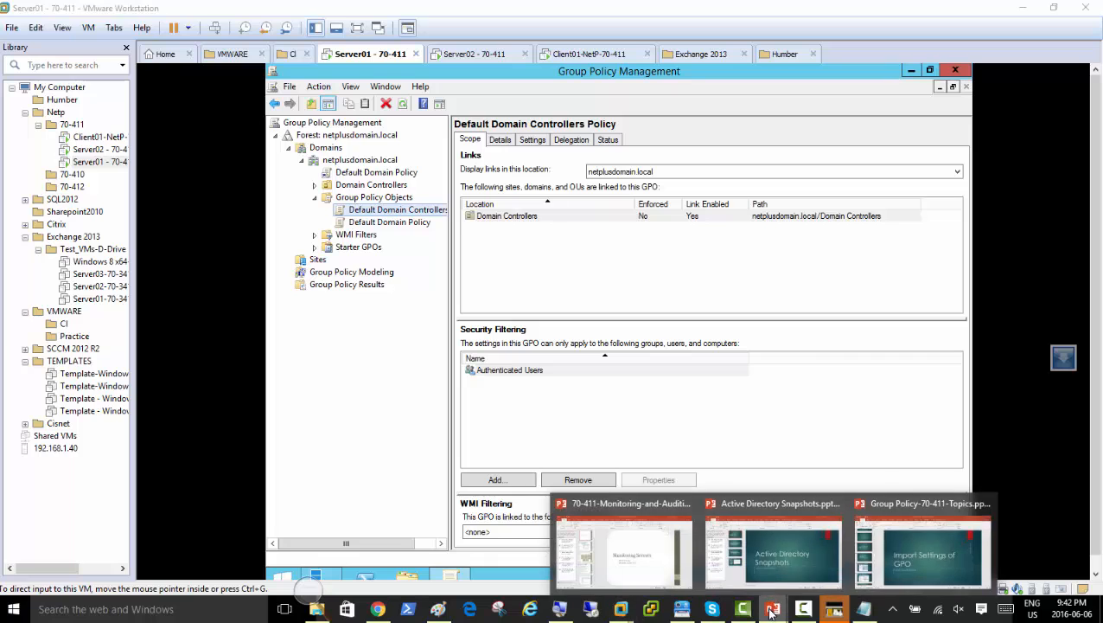
{"action": "left_click", "coordinate": [921, 554]}
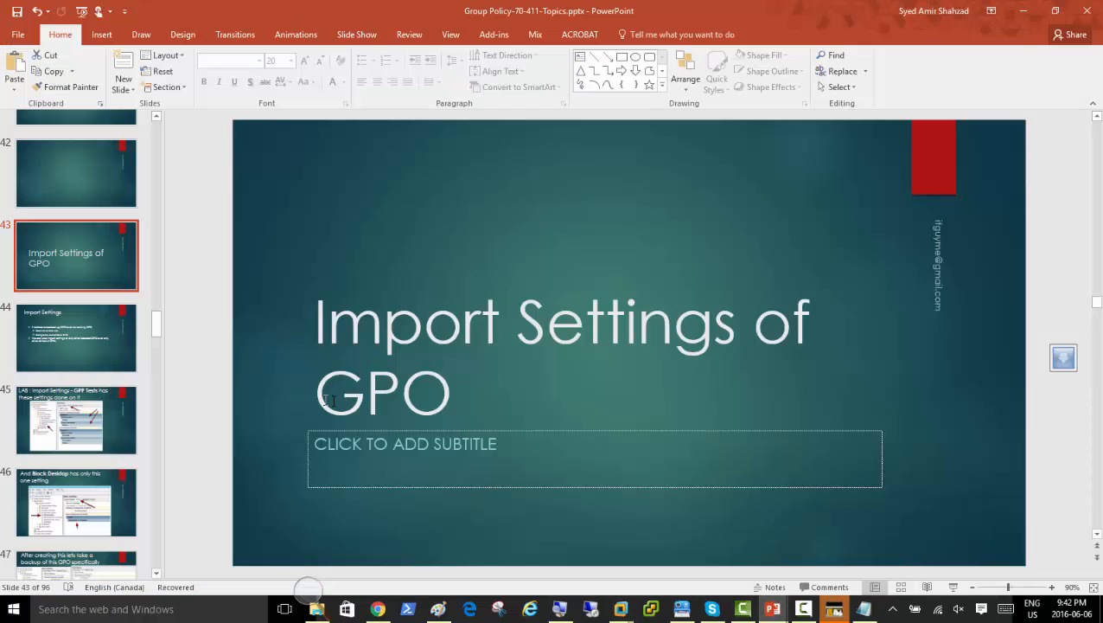
{"action": "left_click", "coordinate": [67, 346]}
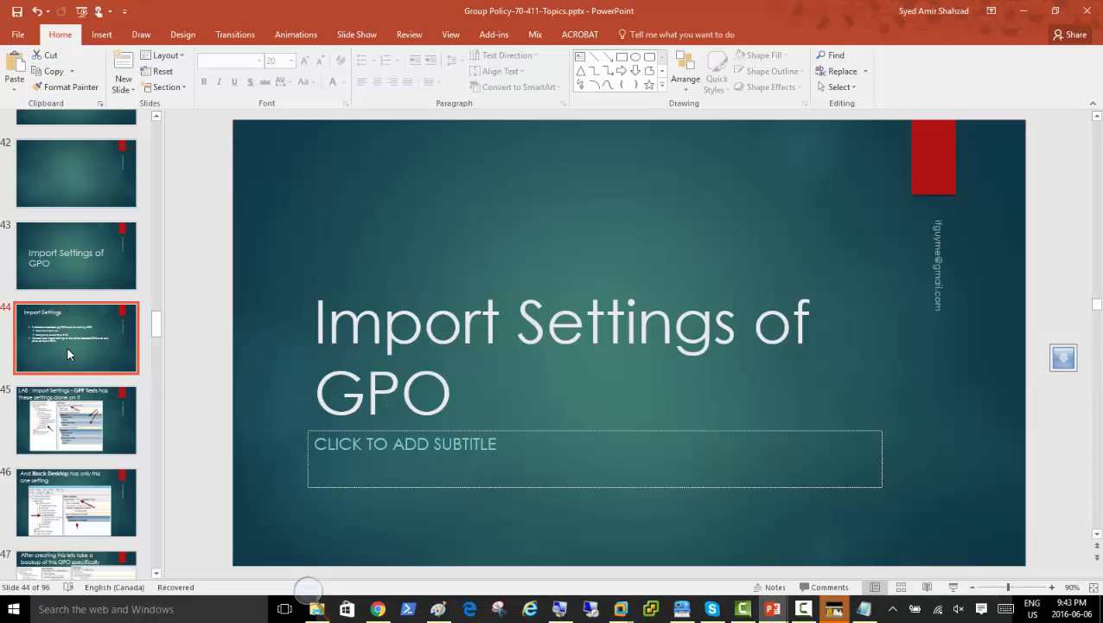
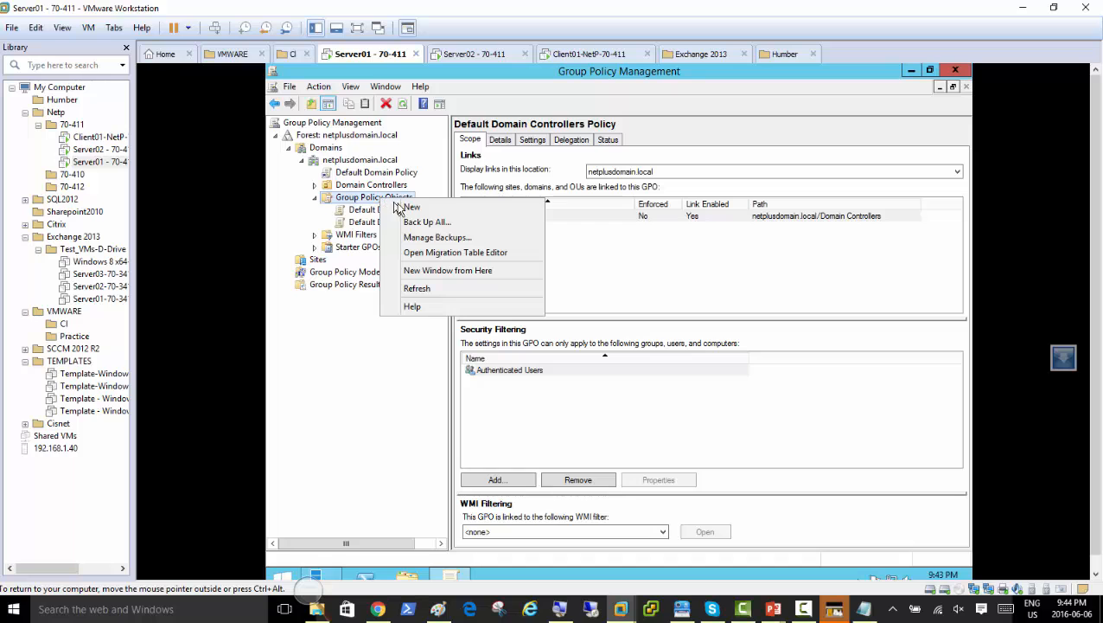
Create a new GPO named 'london' and select it to view its details.
{"action": "left_click", "coordinate": [411, 210]}
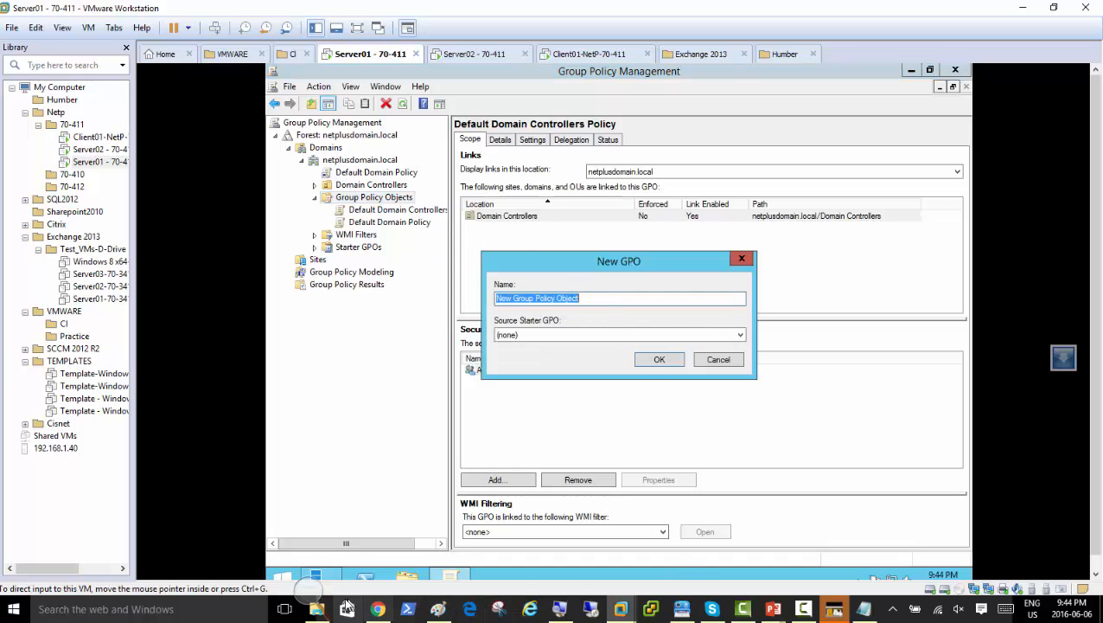
{"action": "left_click", "coordinate": [316, 601]}
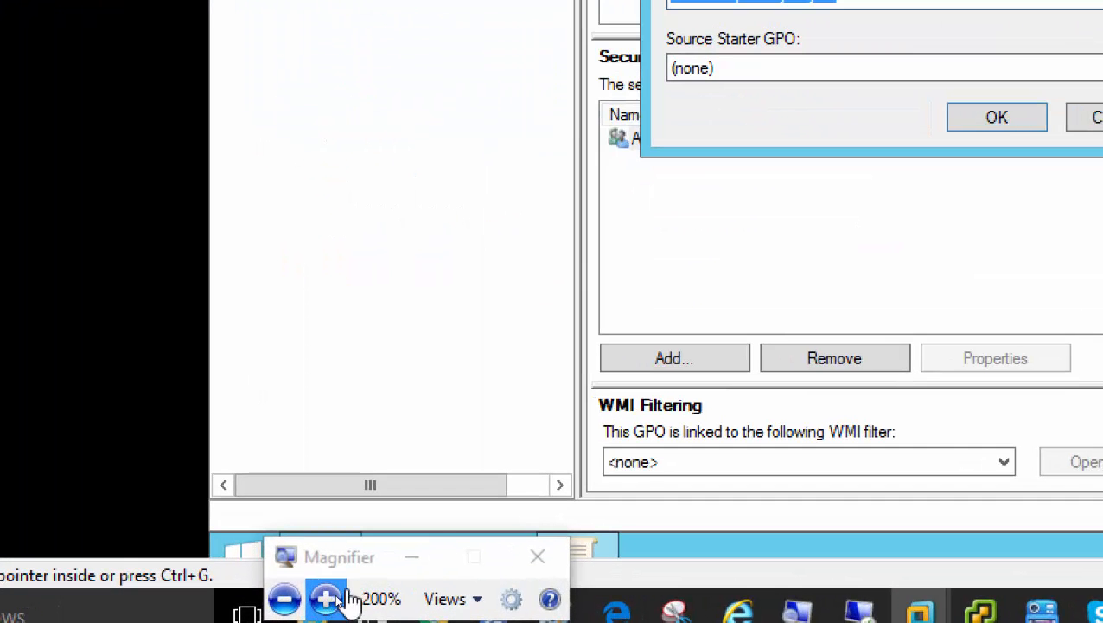
{"action": "left_click", "coordinate": [412, 557]}
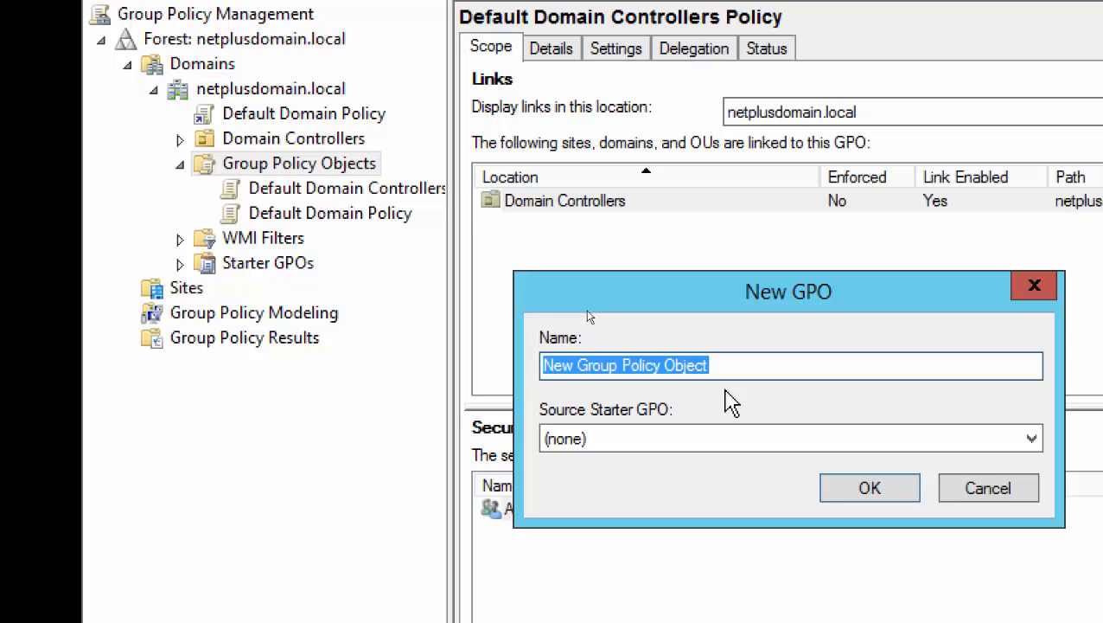
{"action": "type", "text": "lond"}
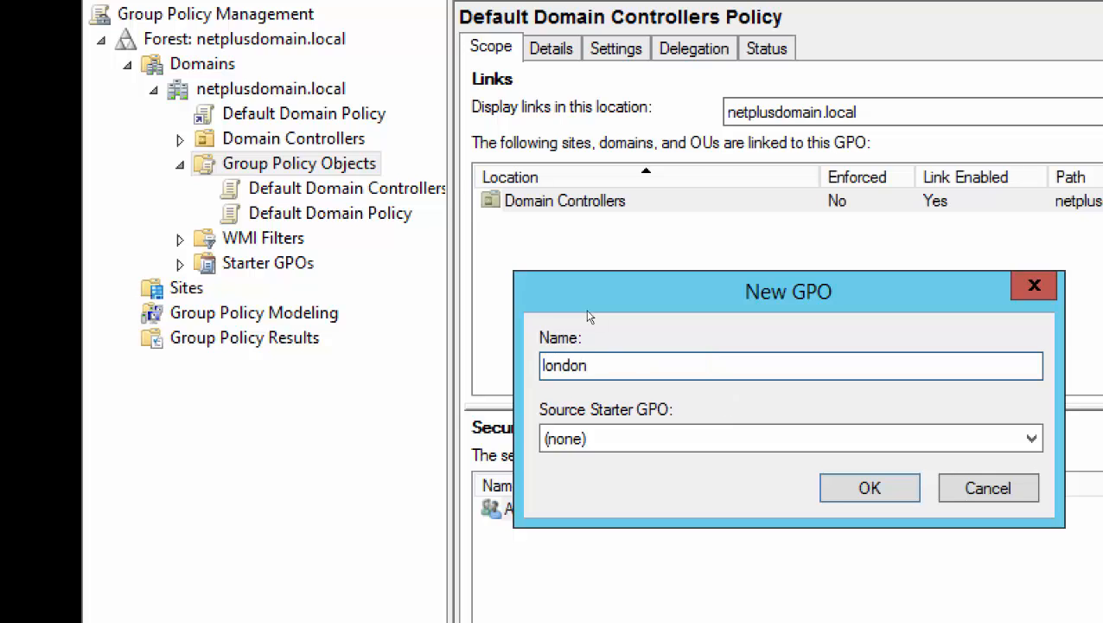
{"action": "type", "text": "on"}
{"action": "left_click", "coordinate": [856, 490]}
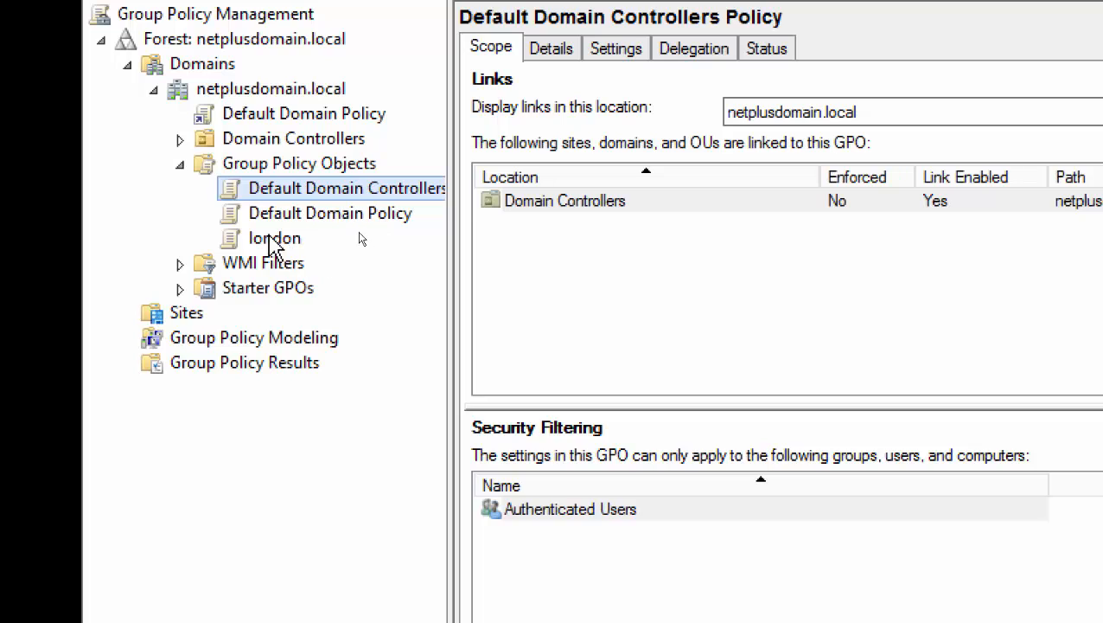
{"action": "left_click", "coordinate": [271, 239]}
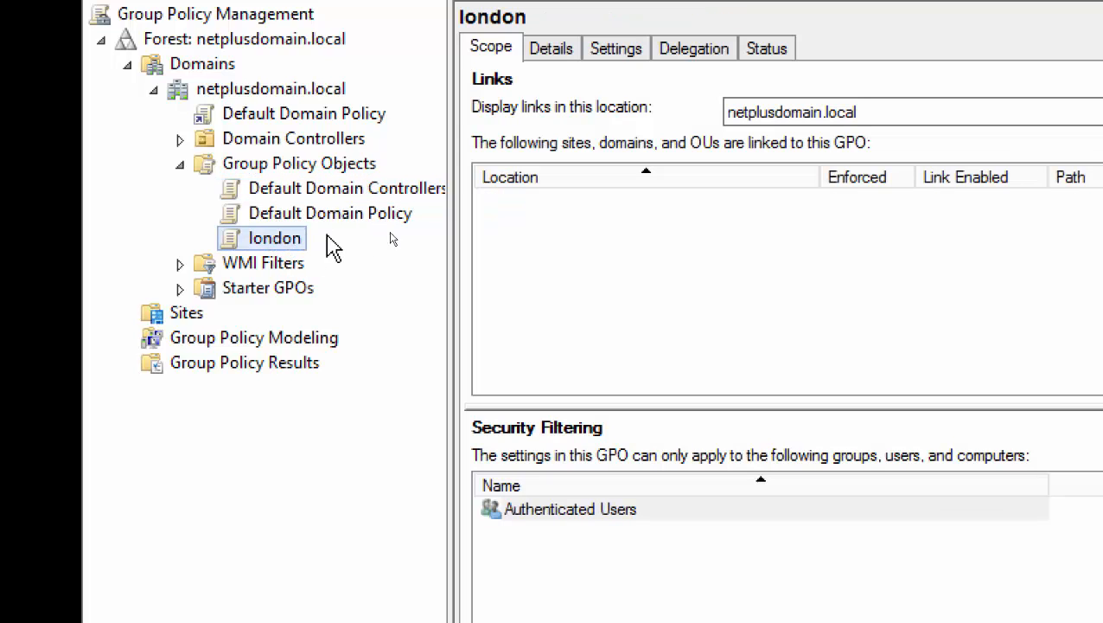
Start another new GPO from the Group Policy Objects container, then cancel it.
{"action": "right_click", "coordinate": [277, 164]}
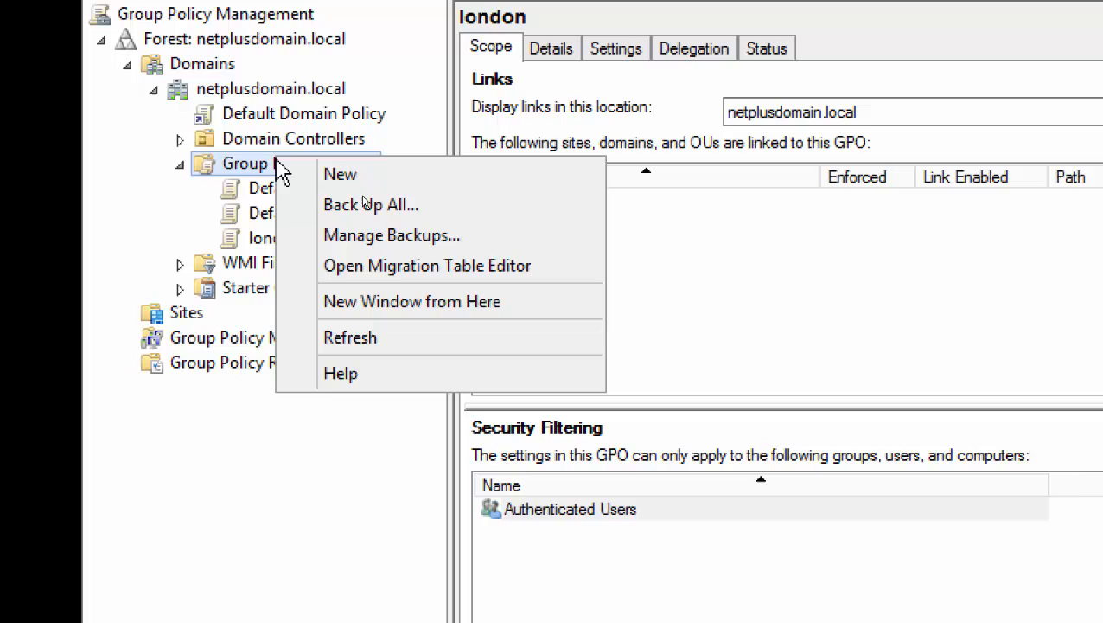
{"action": "left_click", "coordinate": [337, 177]}
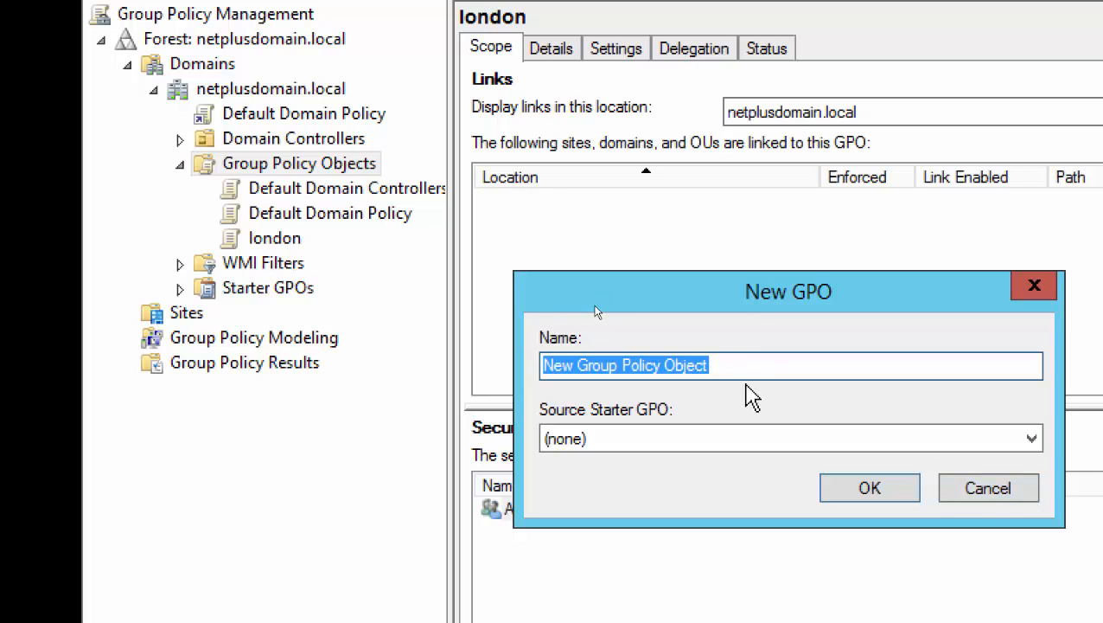
{"action": "left_click", "coordinate": [986, 489]}
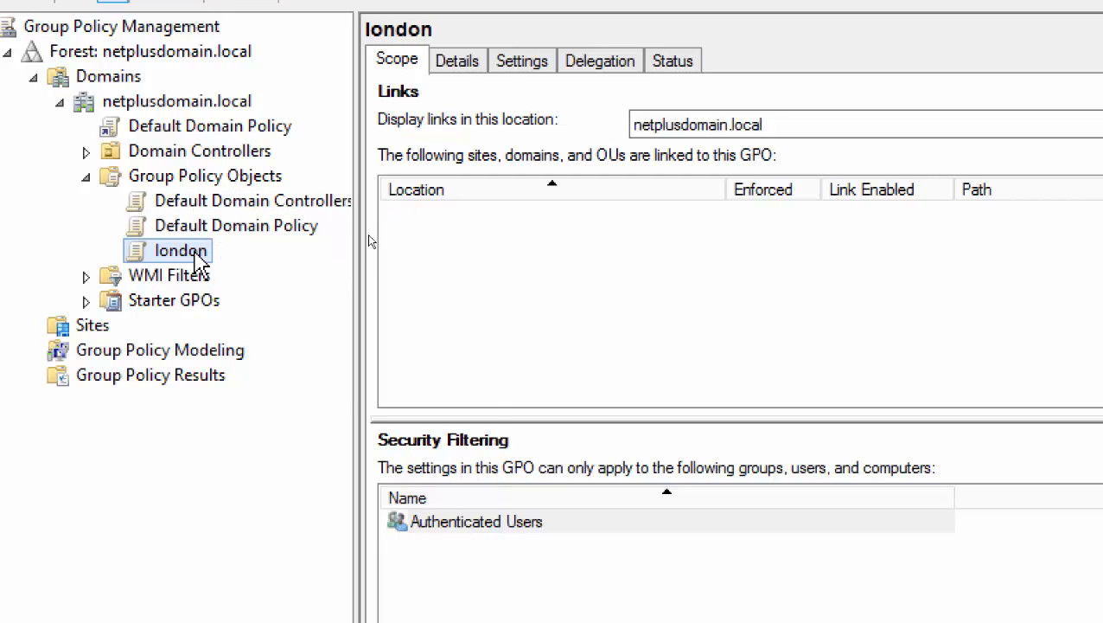
{"action": "right_click", "coordinate": [196, 254]}
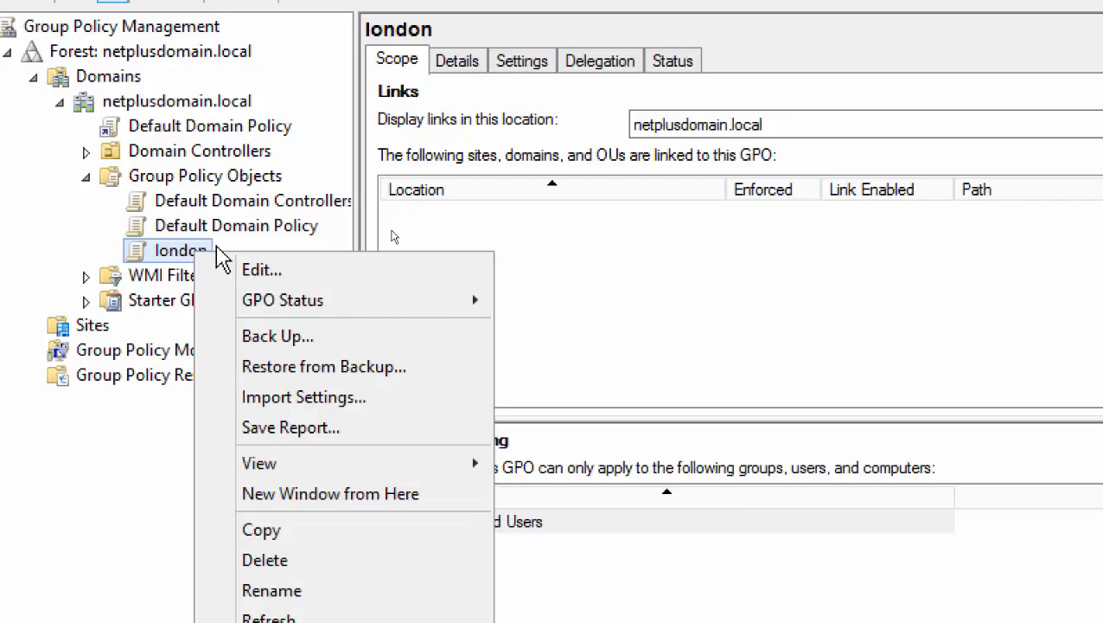
{"action": "mouse_move", "coordinate": [355, 296]}
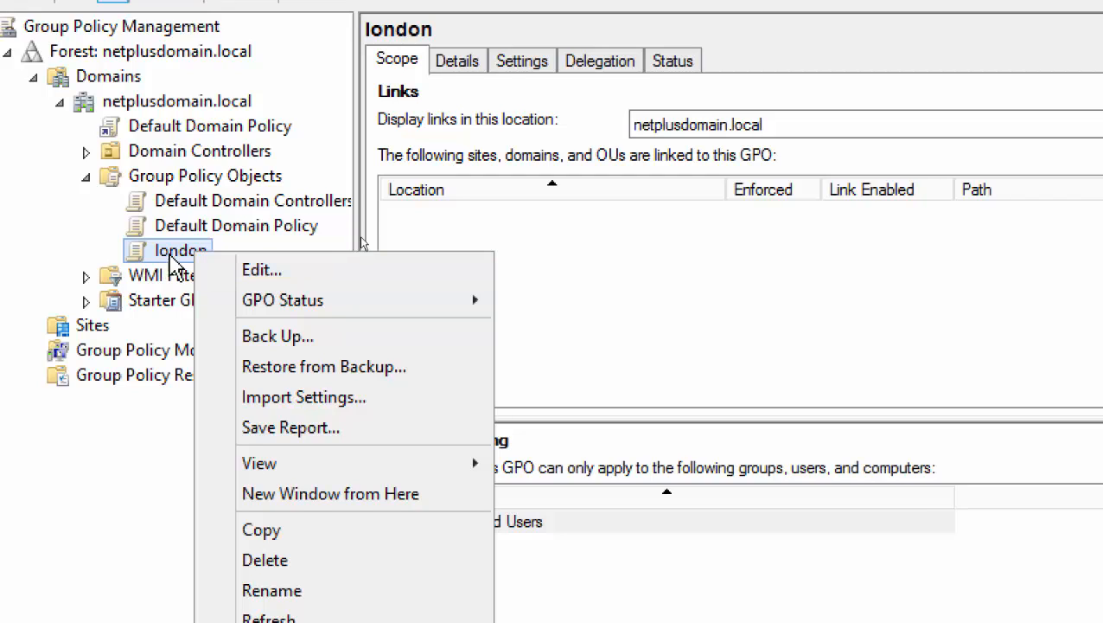
{"action": "right_click", "coordinate": [213, 183]}
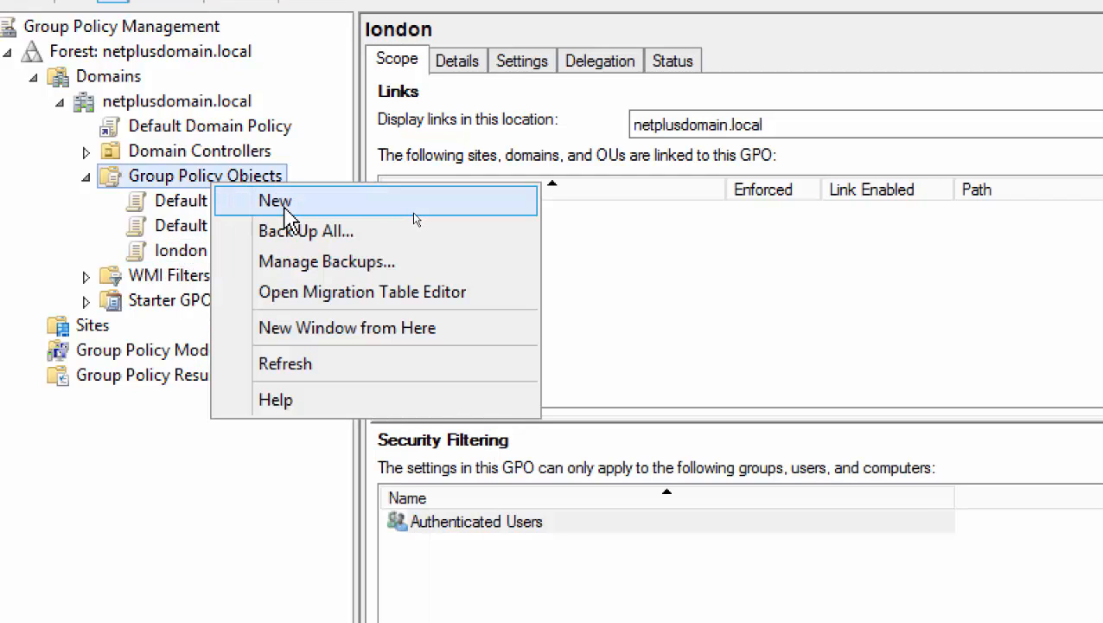
{"action": "left_click", "coordinate": [286, 208]}
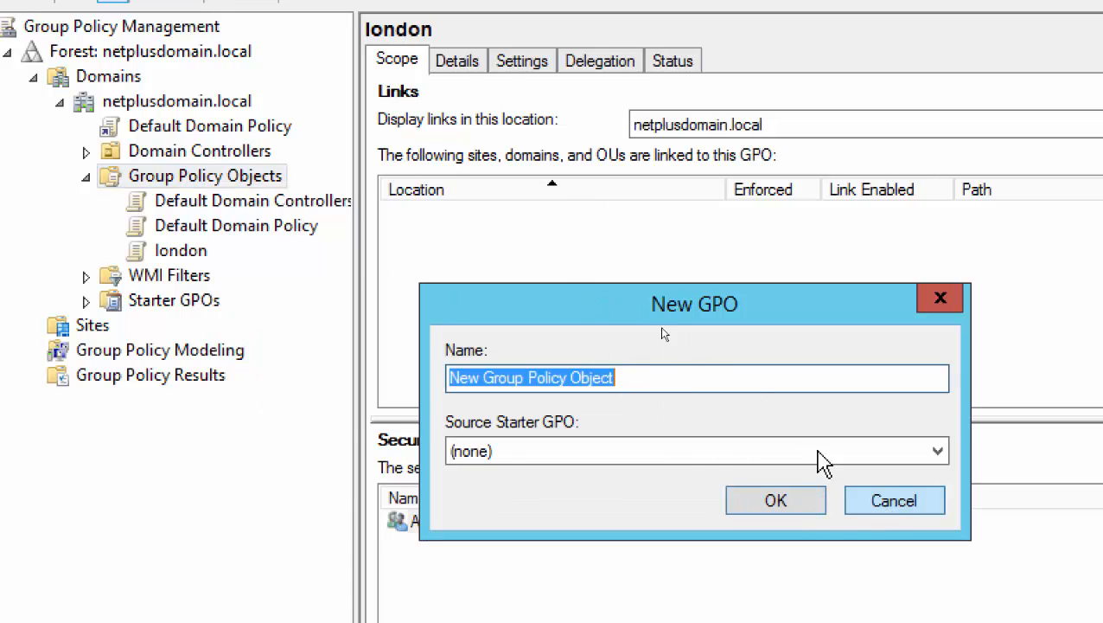
{"action": "left_click", "coordinate": [869, 501]}
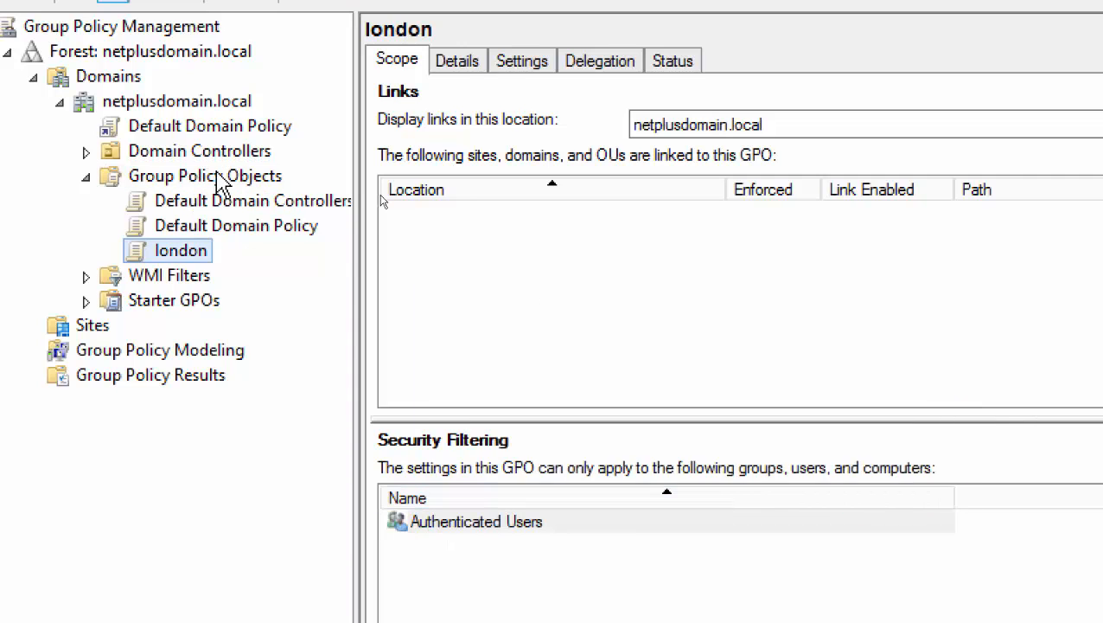
{"action": "left_click", "coordinate": [242, 179]}
{"action": "right_click", "coordinate": [258, 180]}
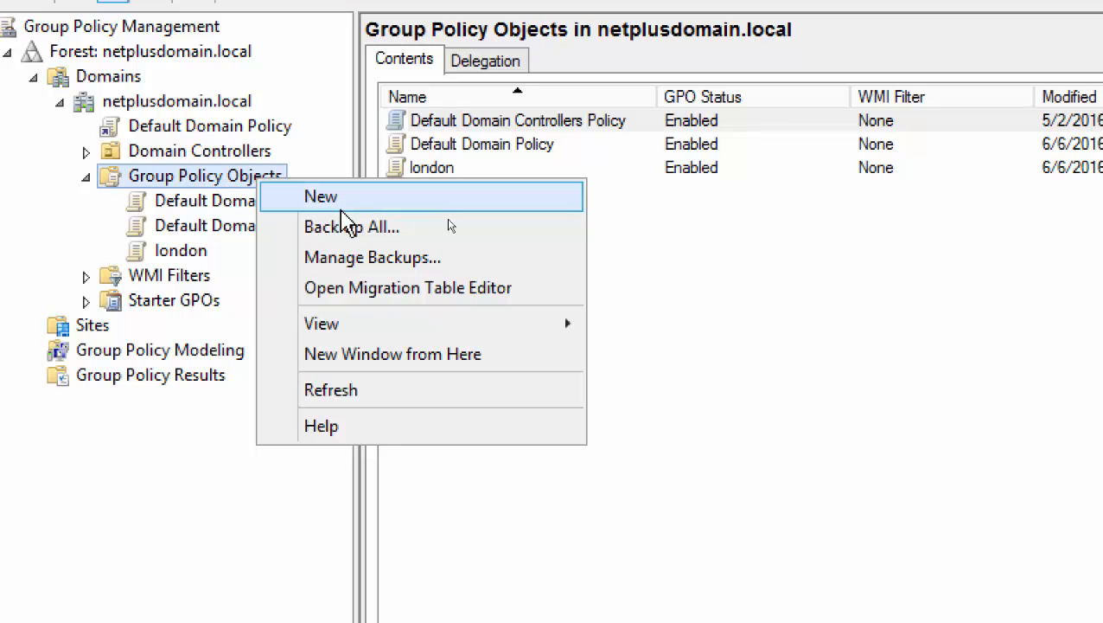
{"action": "left_click", "coordinate": [610, 558]}
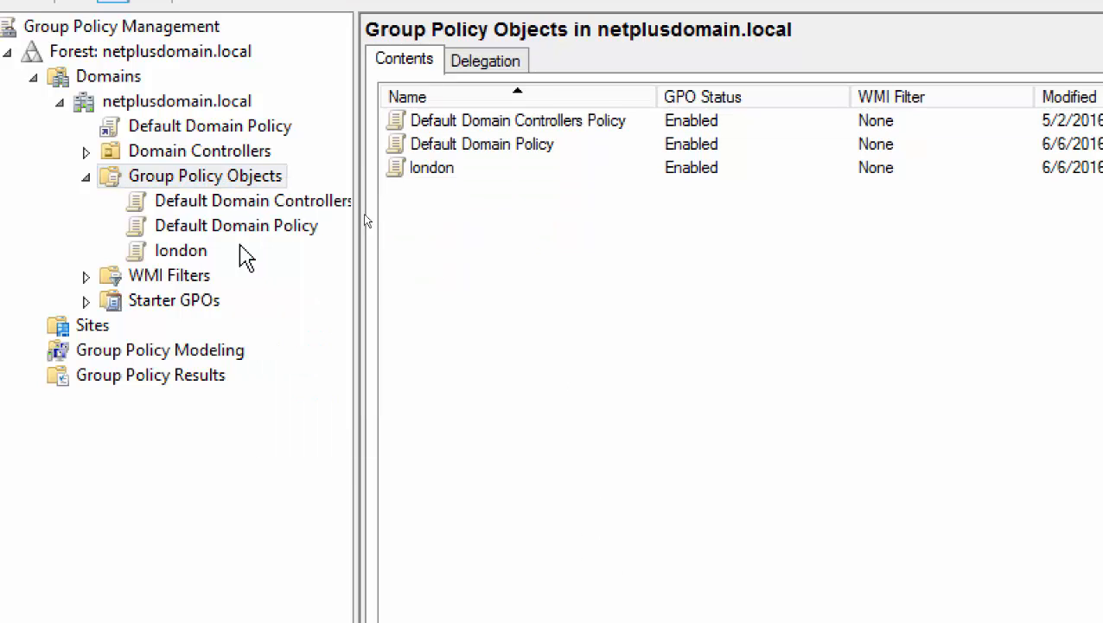
{"action": "left_click", "coordinate": [183, 249]}
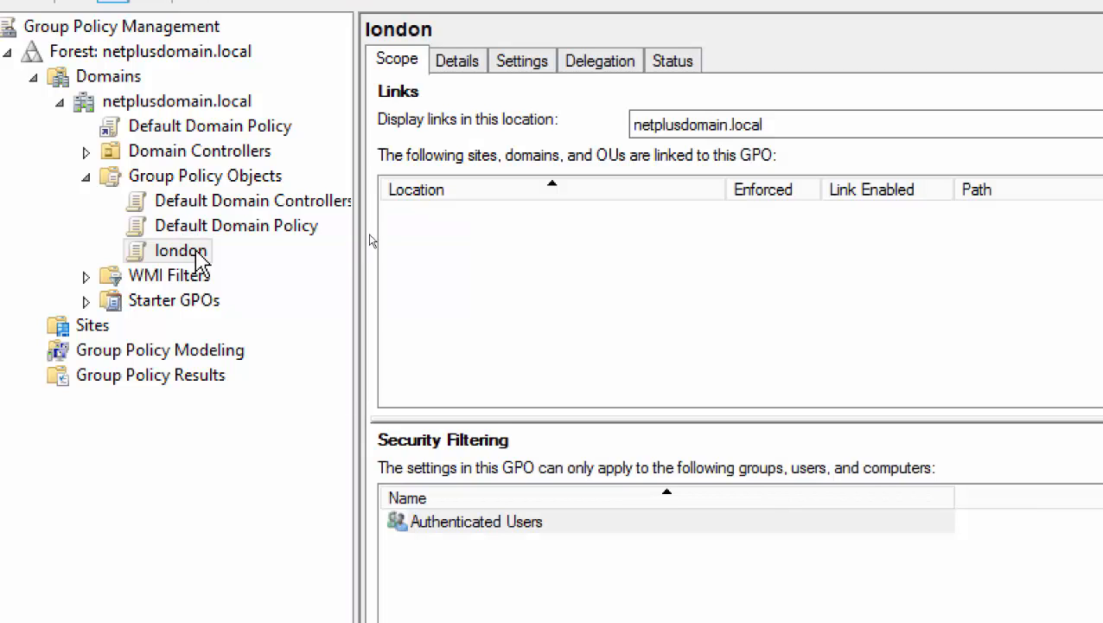
Back up the london GPO to C:\Software, then begin a second backup of it.
{"action": "right_click", "coordinate": [199, 260]}
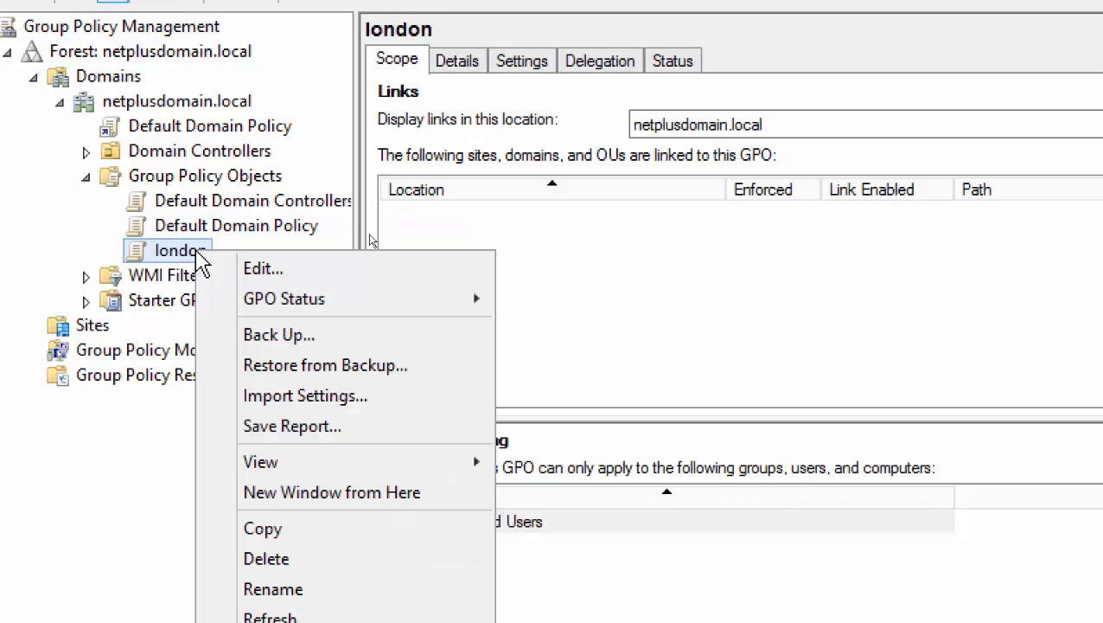
{"action": "left_click", "coordinate": [310, 347]}
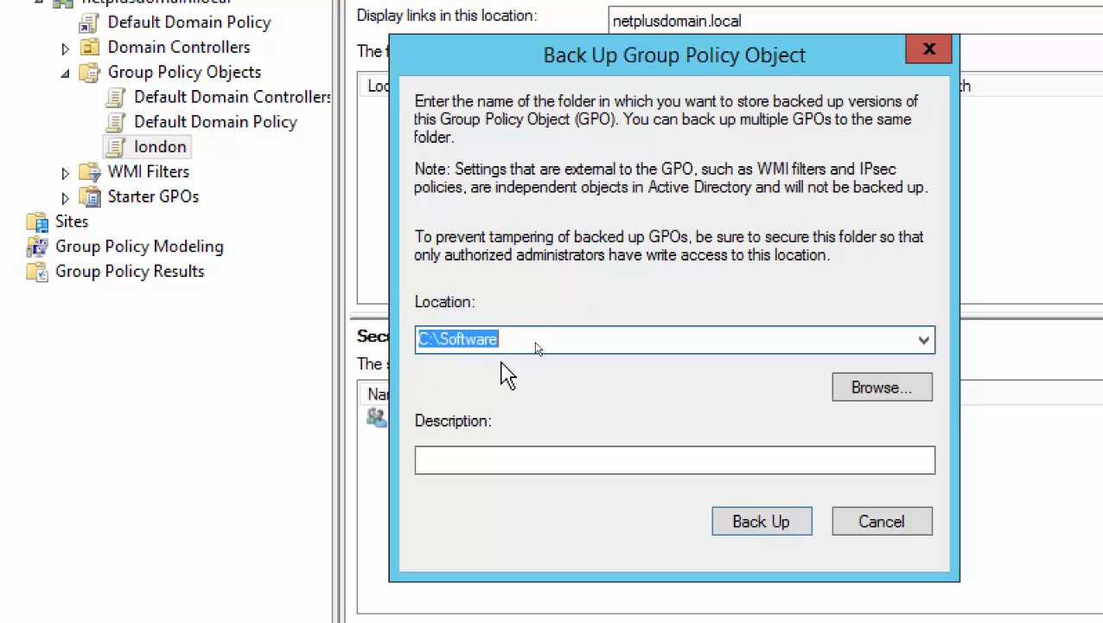
{"action": "left_click", "coordinate": [758, 524]}
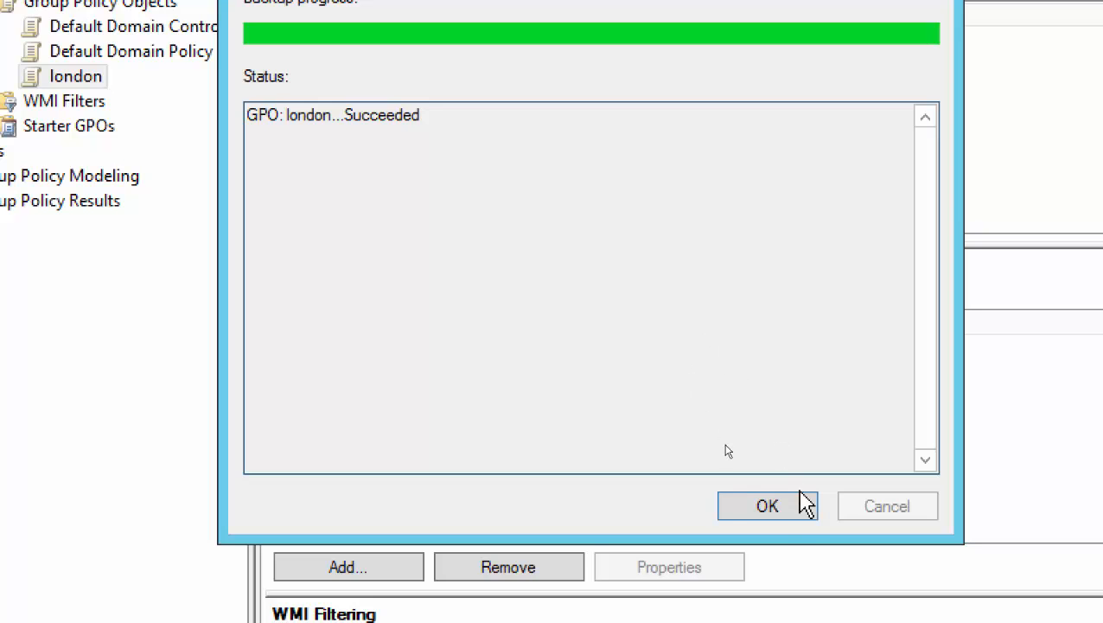
{"action": "left_click", "coordinate": [772, 520]}
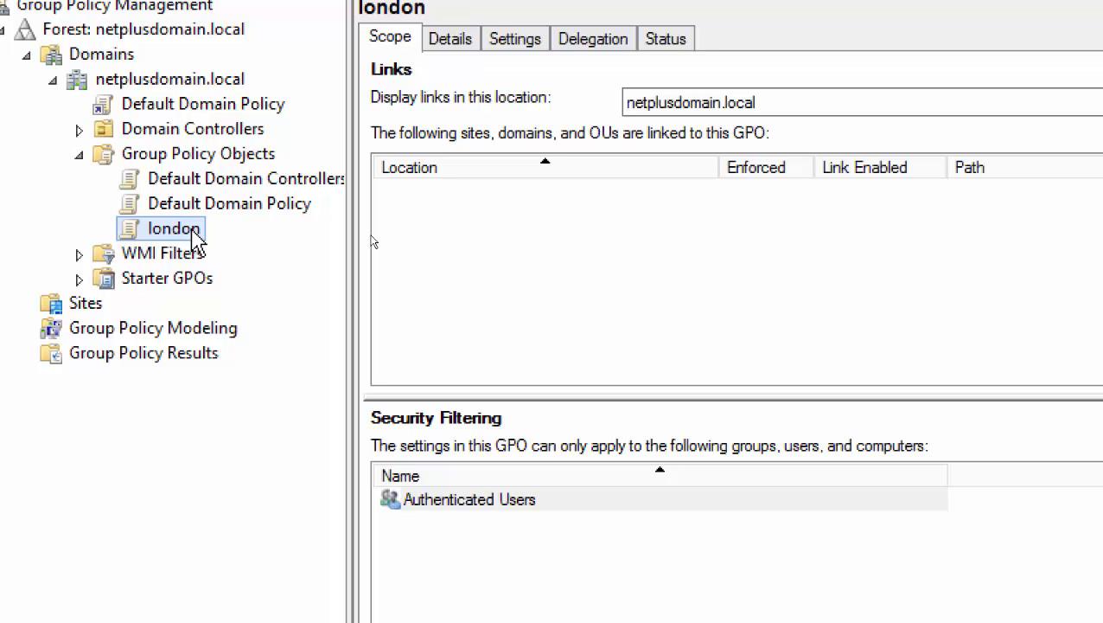
{"action": "right_click", "coordinate": [194, 232]}
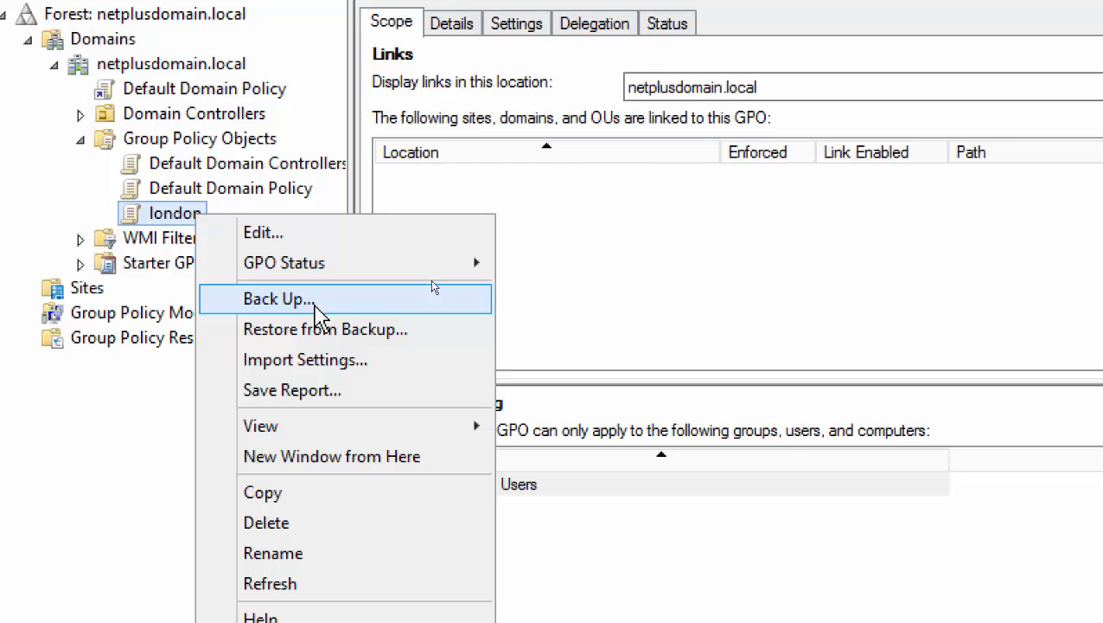
{"action": "left_click", "coordinate": [352, 312]}
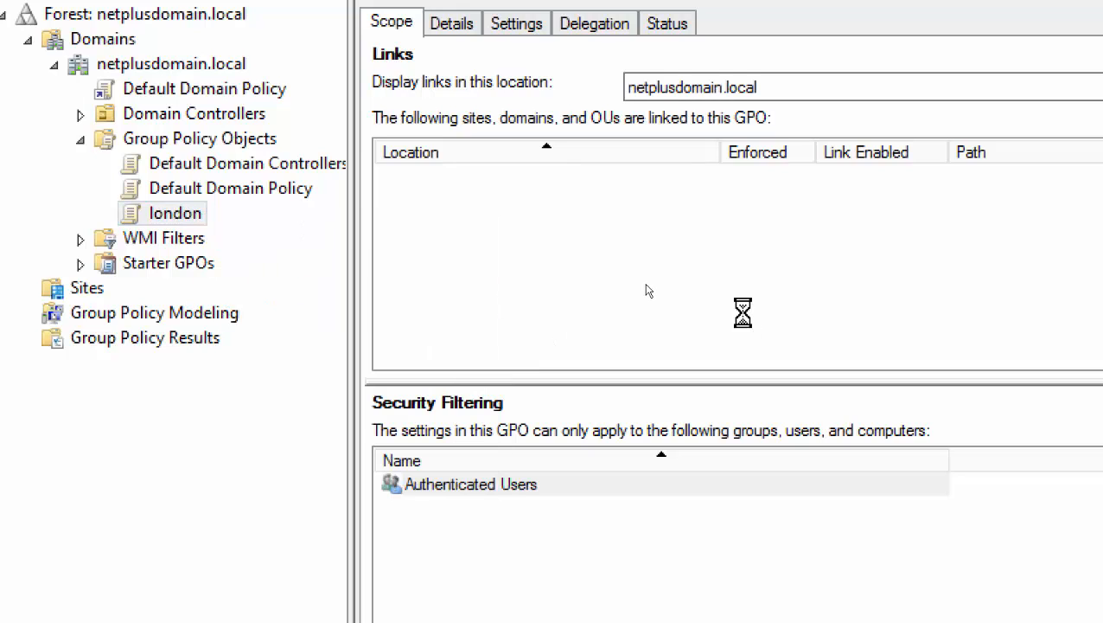
Edit london and enable the user policy 'Hide and disable all items on the desktop'.
{"action": "right_click", "coordinate": [190, 224]}
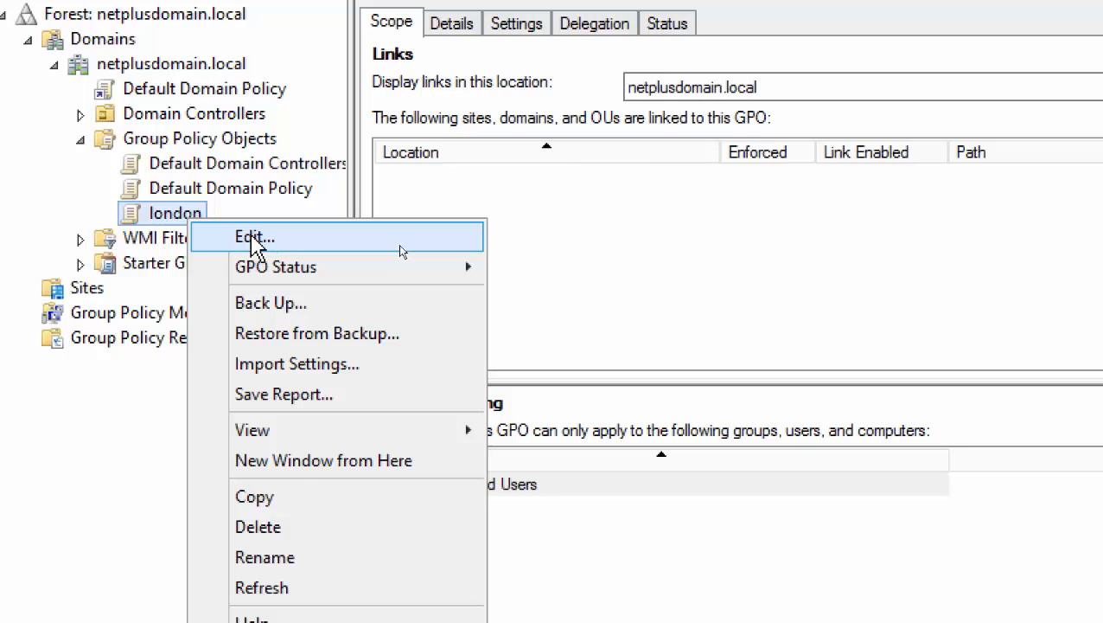
{"action": "left_click", "coordinate": [400, 245]}
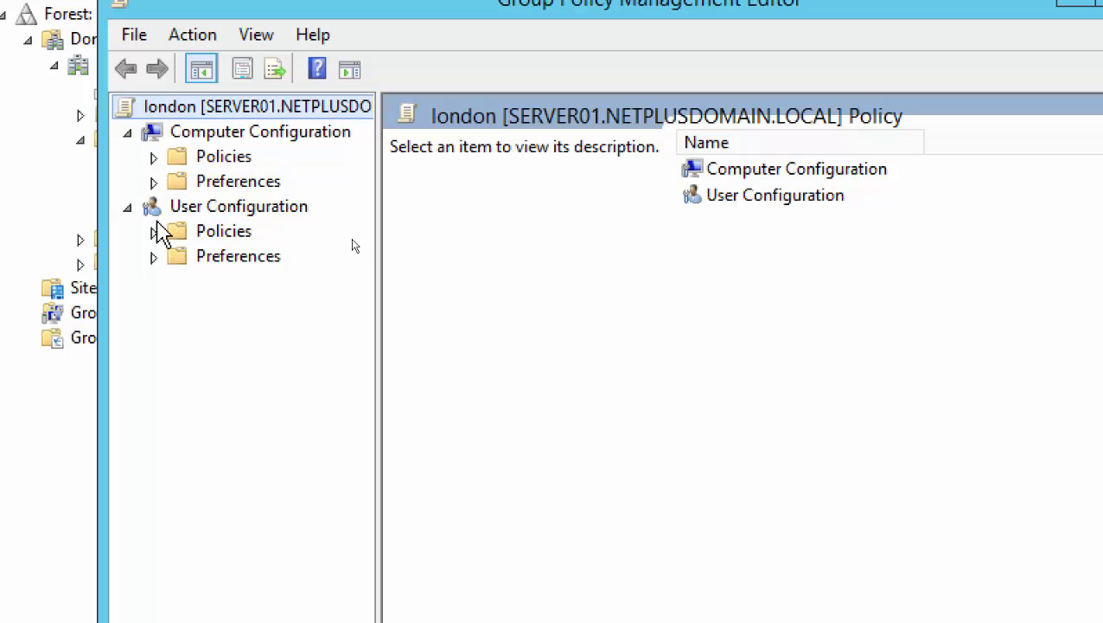
{"action": "left_click", "coordinate": [153, 230]}
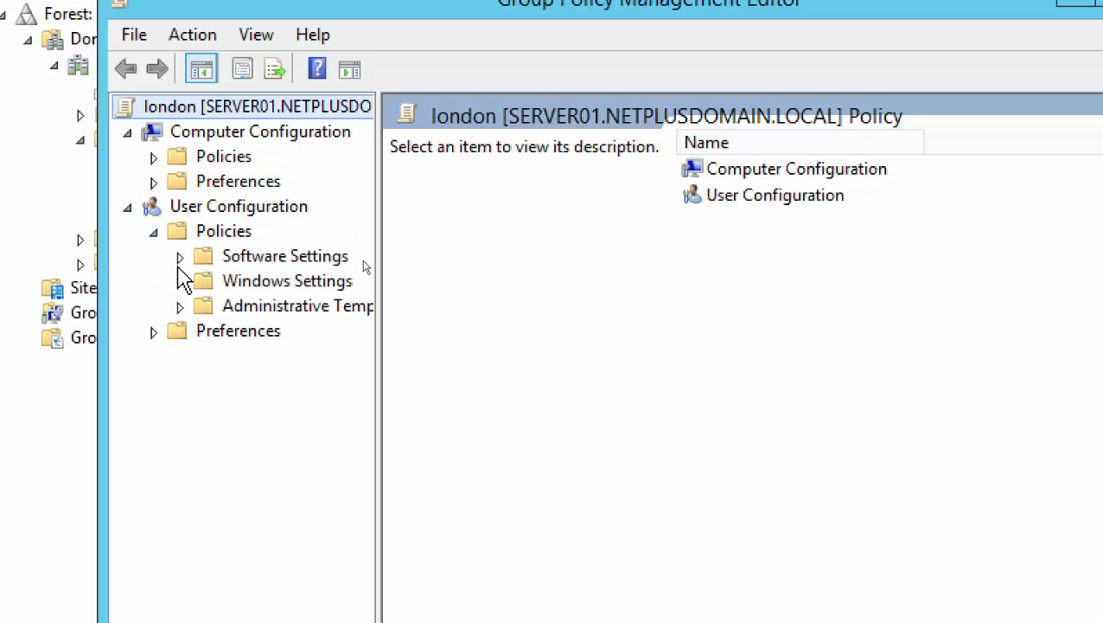
{"action": "left_click", "coordinate": [180, 307]}
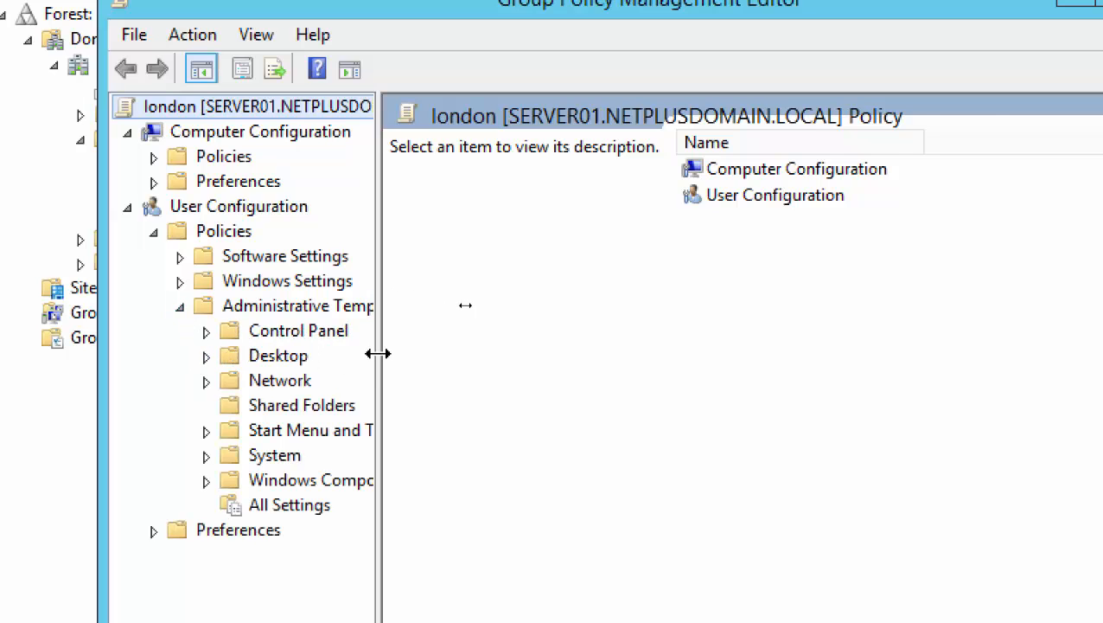
{"action": "left_click_drag", "start_coordinate": [378, 353], "coordinate": [473, 363]}
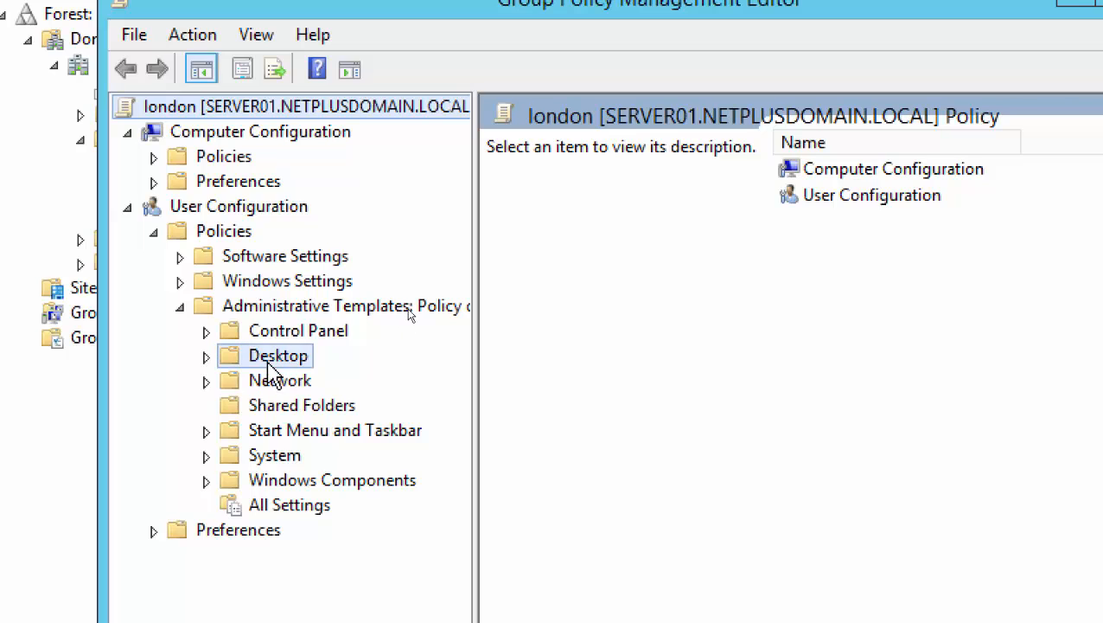
{"action": "left_click", "coordinate": [275, 357]}
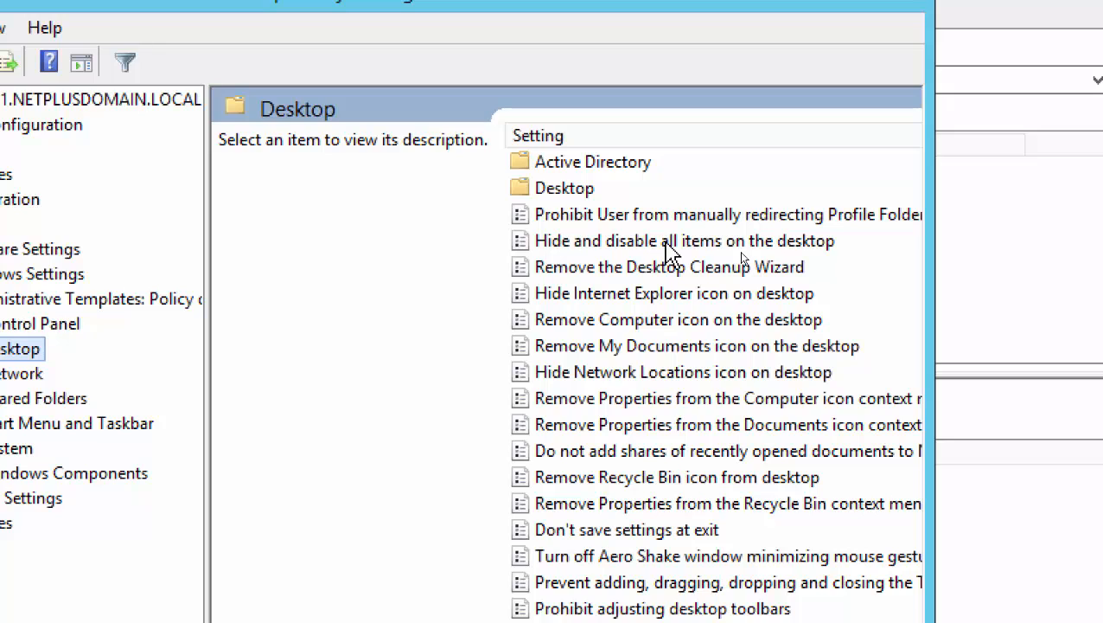
{"action": "double_click", "coordinate": [668, 246]}
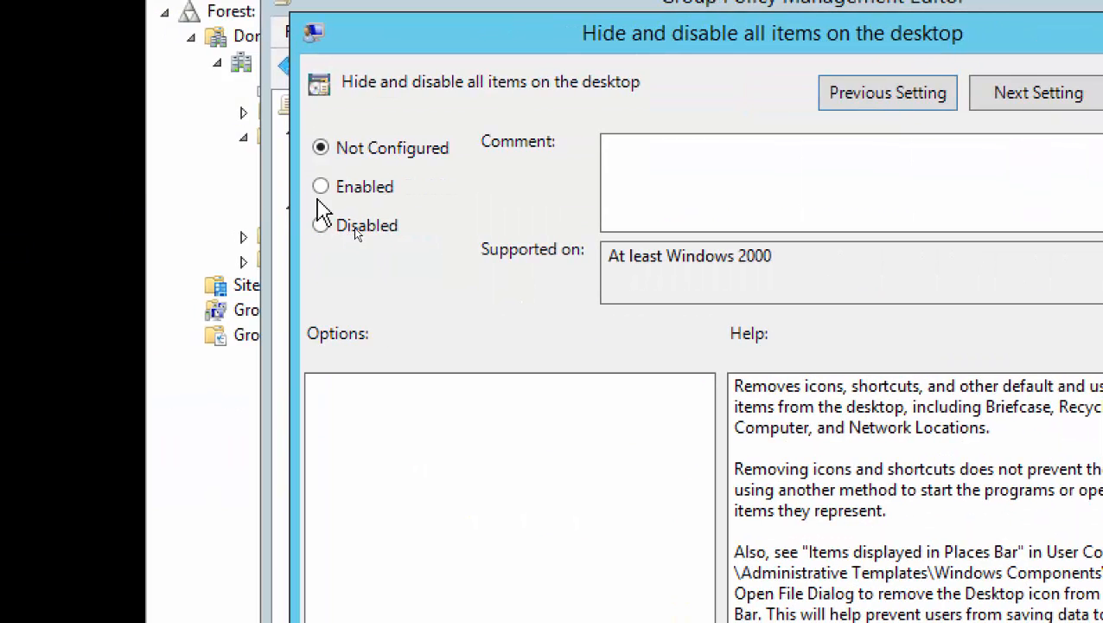
{"action": "left_click", "coordinate": [320, 187]}
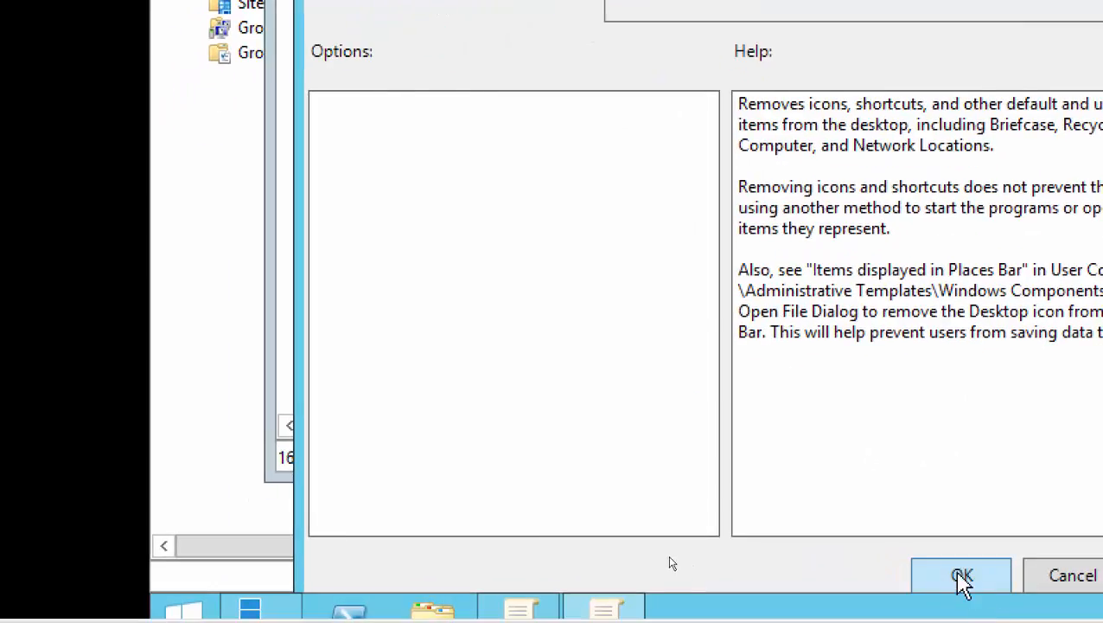
{"action": "left_click", "coordinate": [963, 577]}
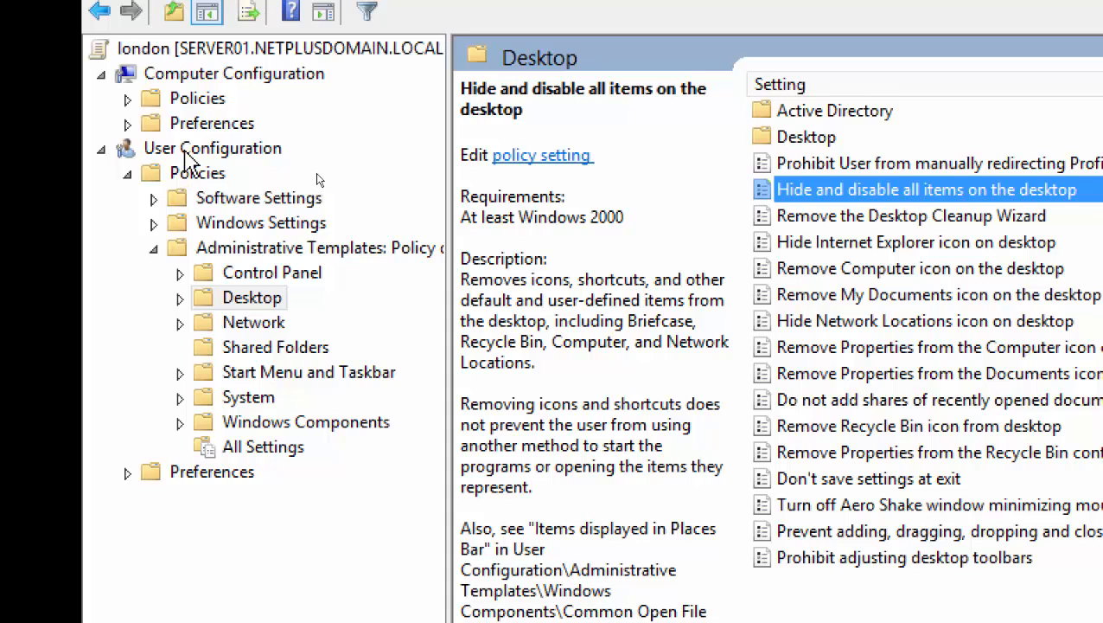
Navigate User Configuration > Policies > Administrative Templates > Desktop and select that policy again.
{"action": "left_click", "coordinate": [185, 154]}
{"action": "left_click", "coordinate": [186, 173]}
{"action": "left_click", "coordinate": [232, 258]}
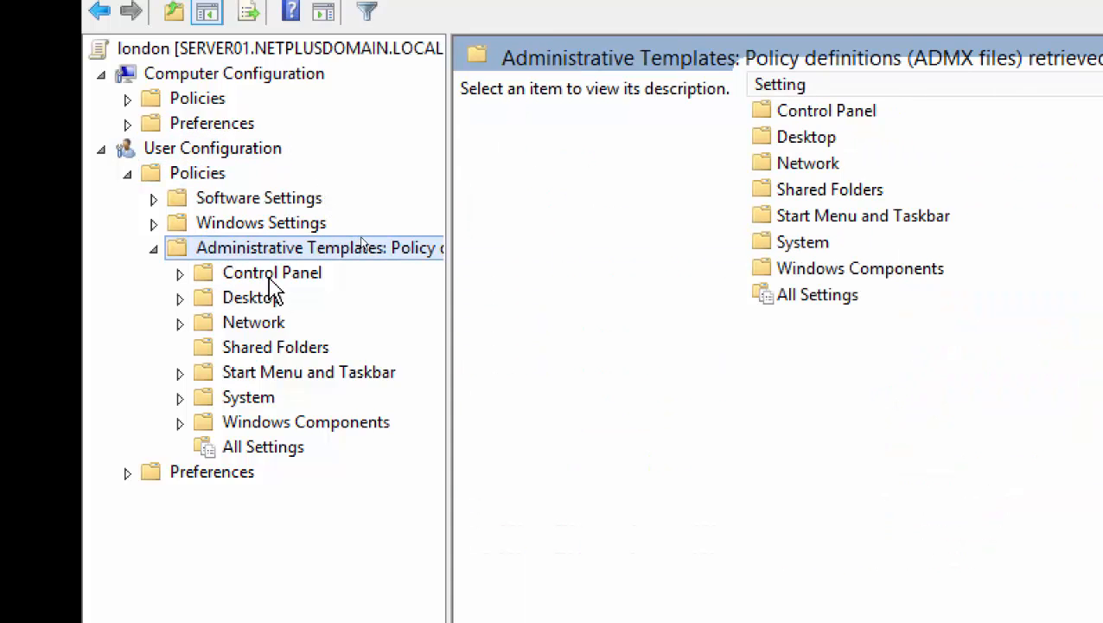
{"action": "left_click", "coordinate": [270, 275]}
{"action": "left_click", "coordinate": [271, 301]}
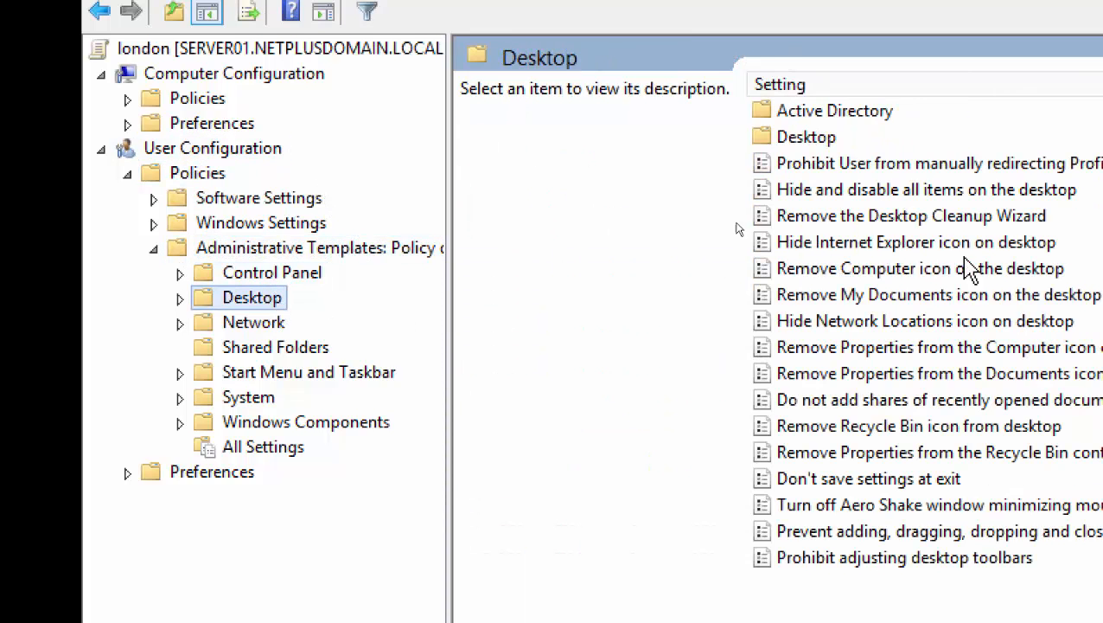
{"action": "left_click", "coordinate": [859, 167]}
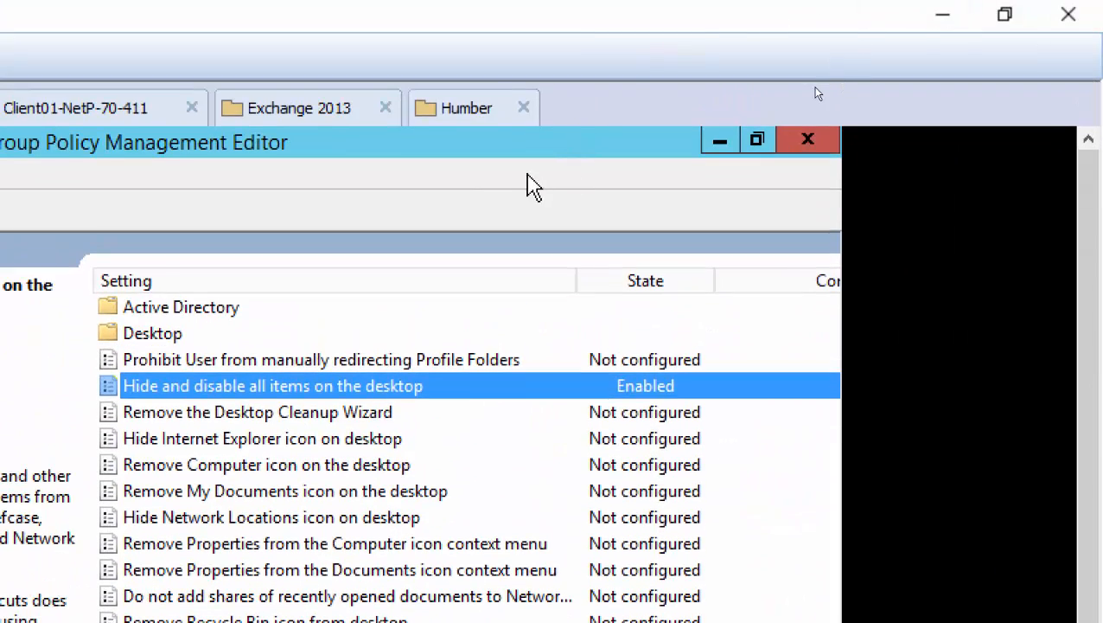
Close the policy editor and display the london GPO's Settings report.
{"action": "left_click", "coordinate": [809, 142]}
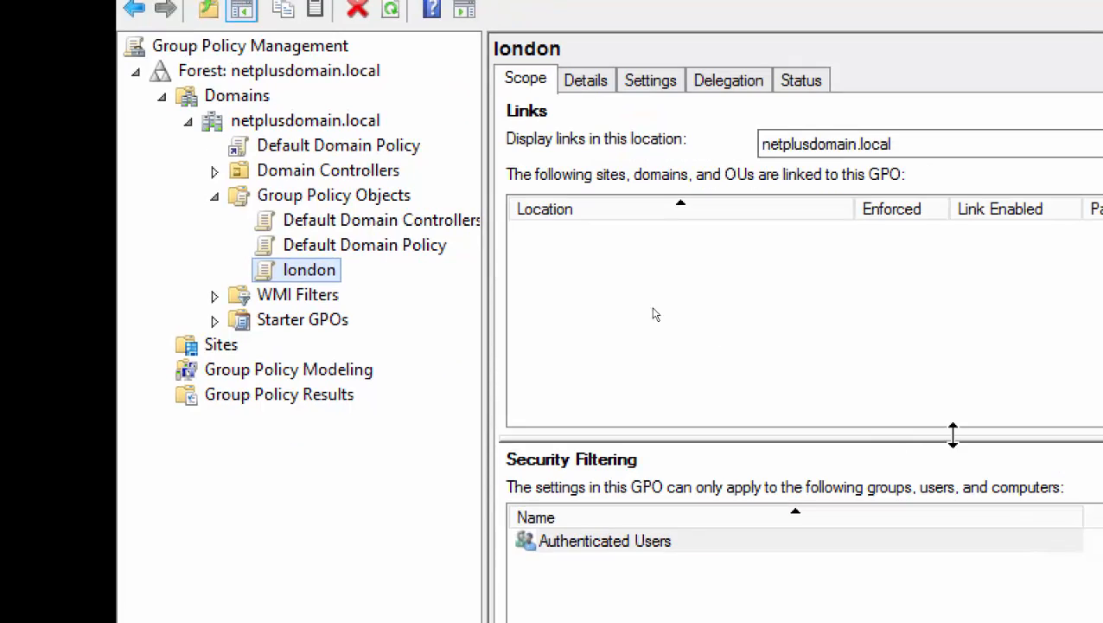
{"action": "right_click", "coordinate": [325, 283]}
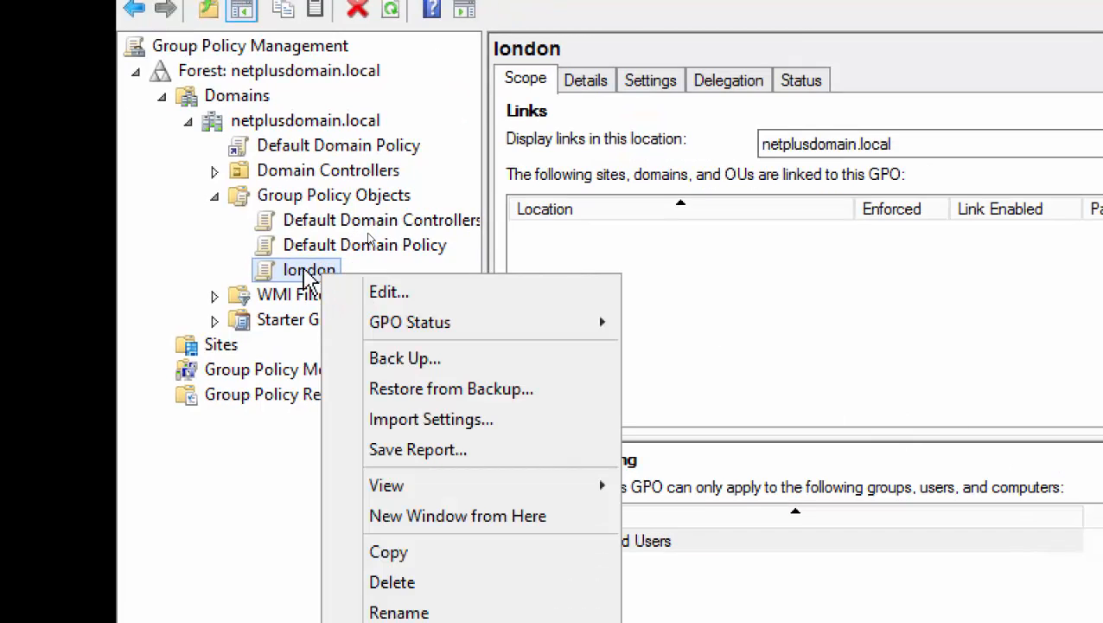
{"action": "left_click", "coordinate": [648, 85]}
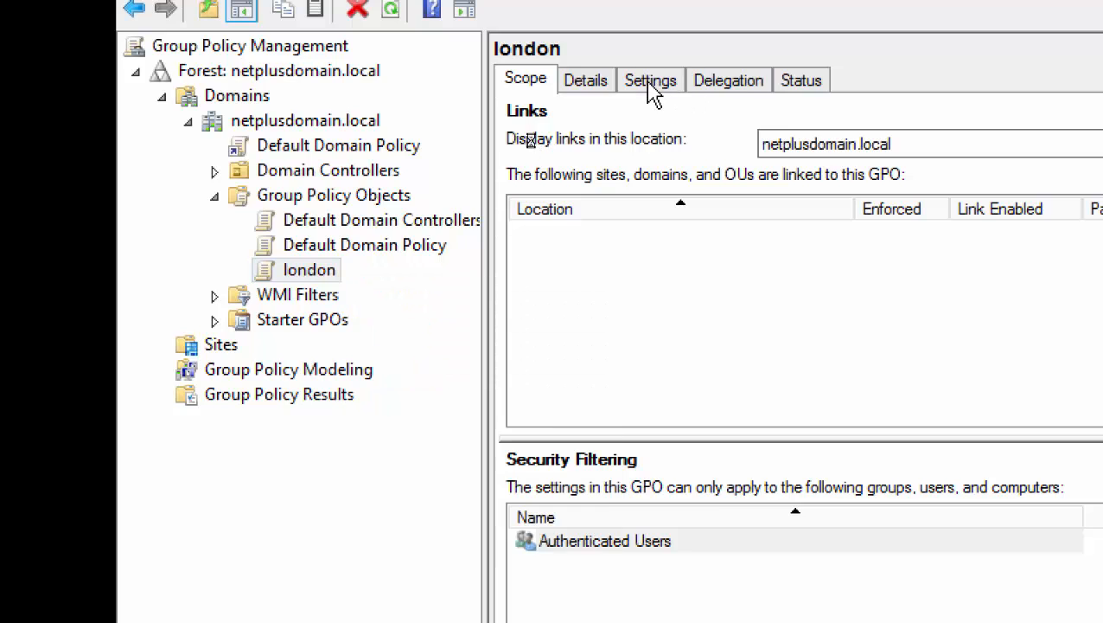
{"action": "left_click", "coordinate": [650, 84]}
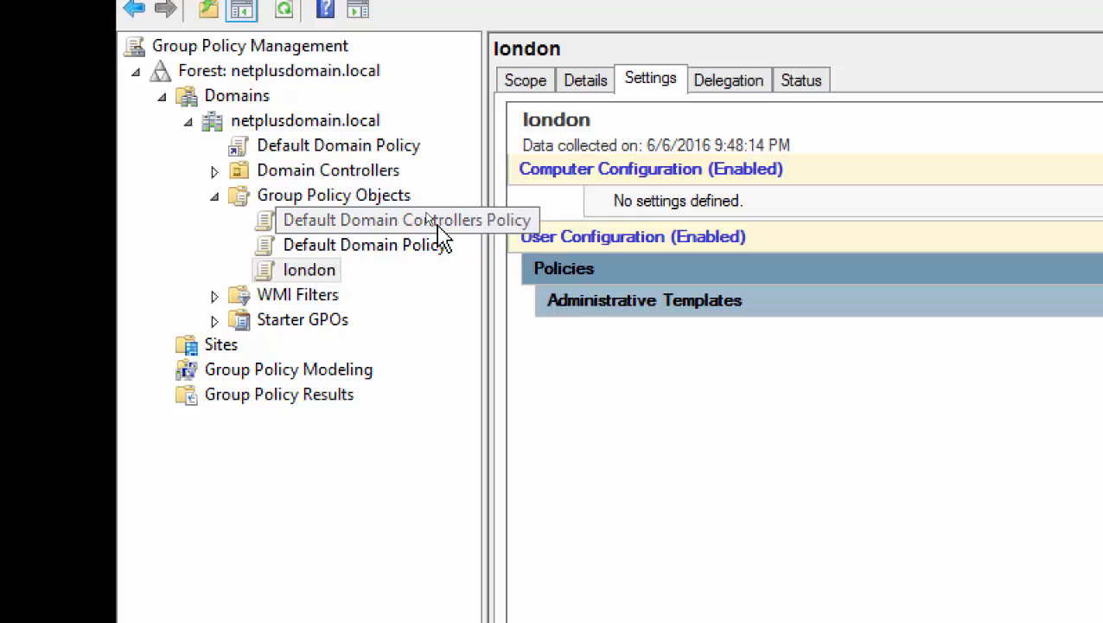
{"action": "right_click", "coordinate": [310, 273]}
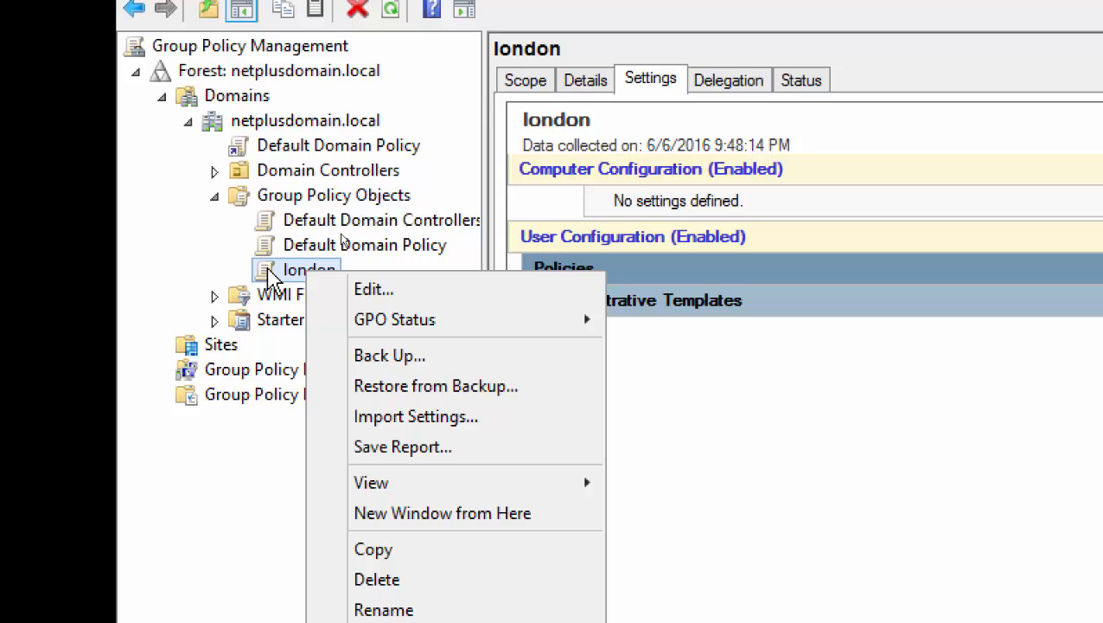
{"action": "left_click", "coordinate": [190, 279]}
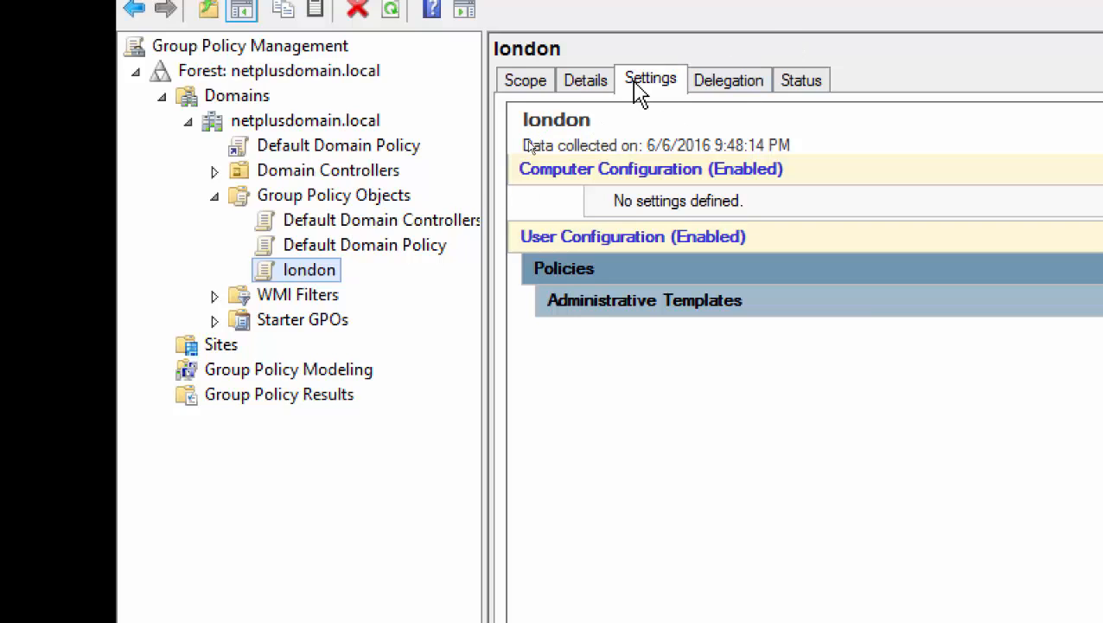
Expand Administrative Templates and Desktop in the report to show the desktop-hiding policy as Enabled.
{"action": "left_click", "coordinate": [628, 299]}
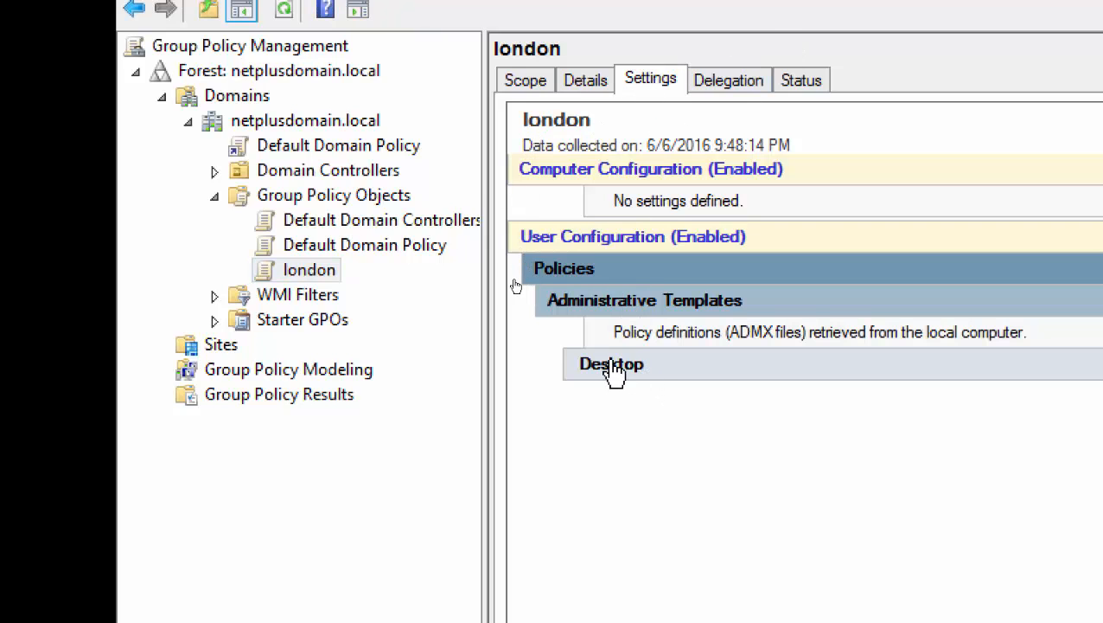
{"action": "left_click", "coordinate": [614, 368]}
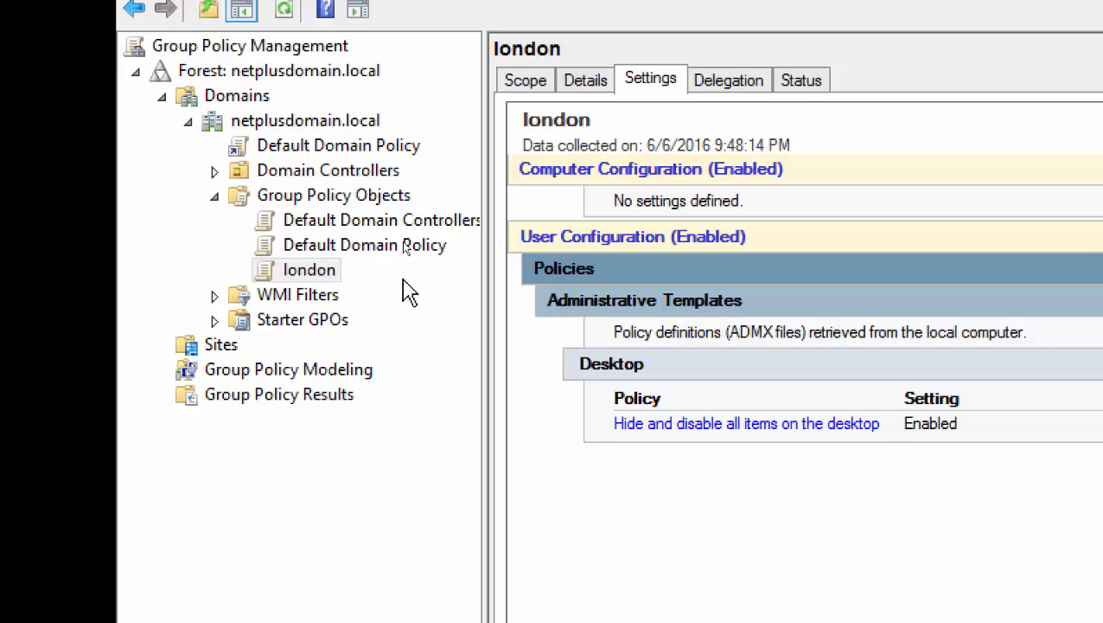
{"action": "right_click", "coordinate": [332, 283]}
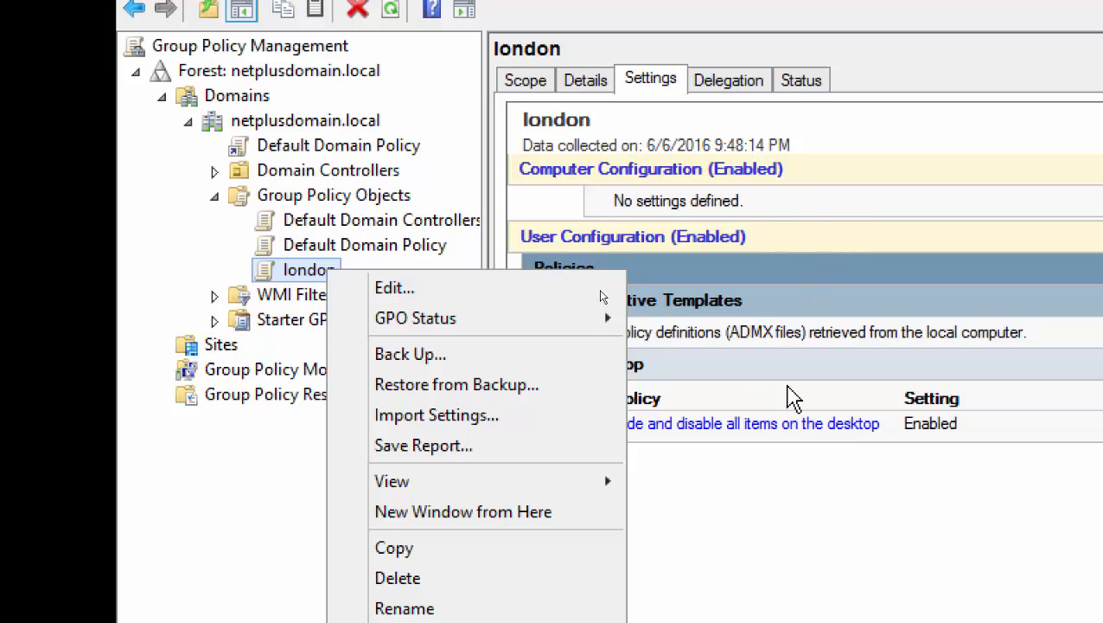
{"action": "left_click", "coordinate": [743, 560]}
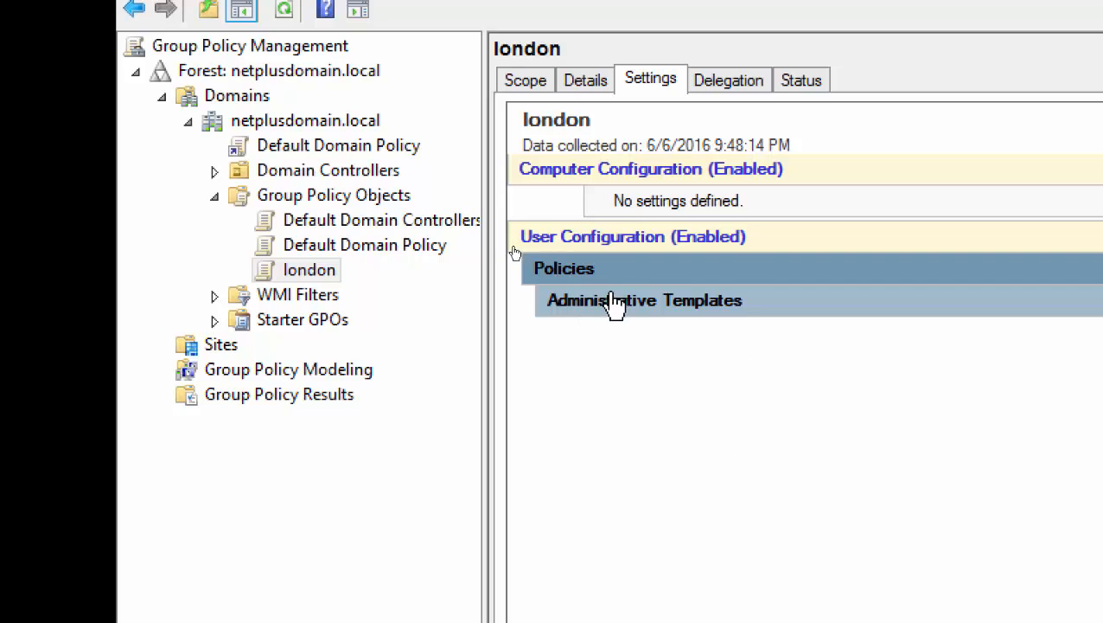
{"action": "left_click", "coordinate": [614, 300]}
{"action": "left_click", "coordinate": [613, 367]}
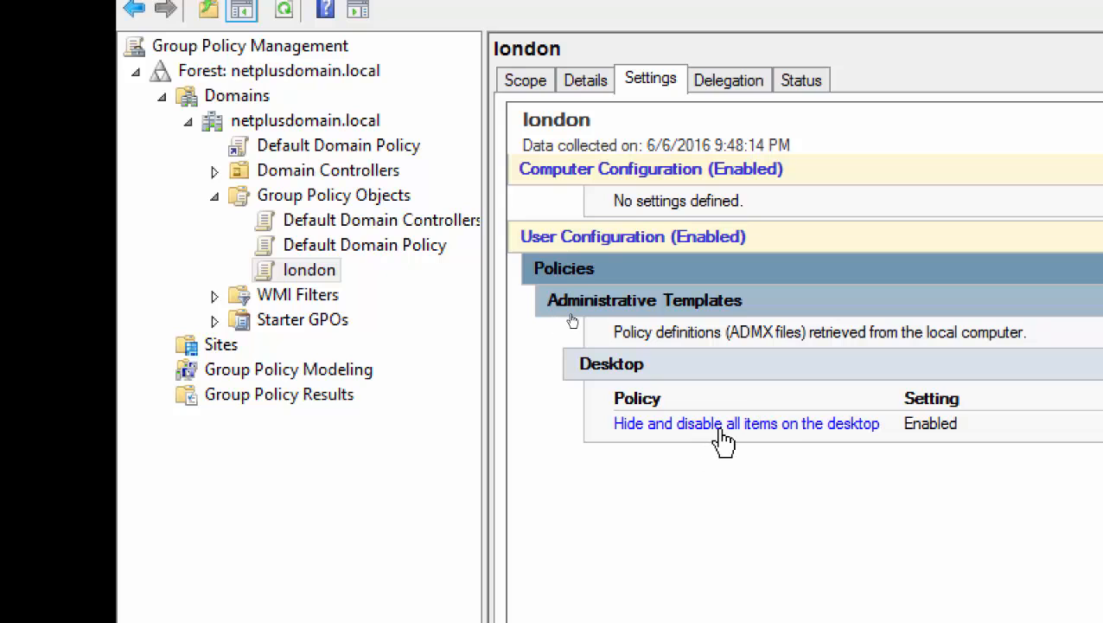
{"action": "right_click", "coordinate": [323, 271]}
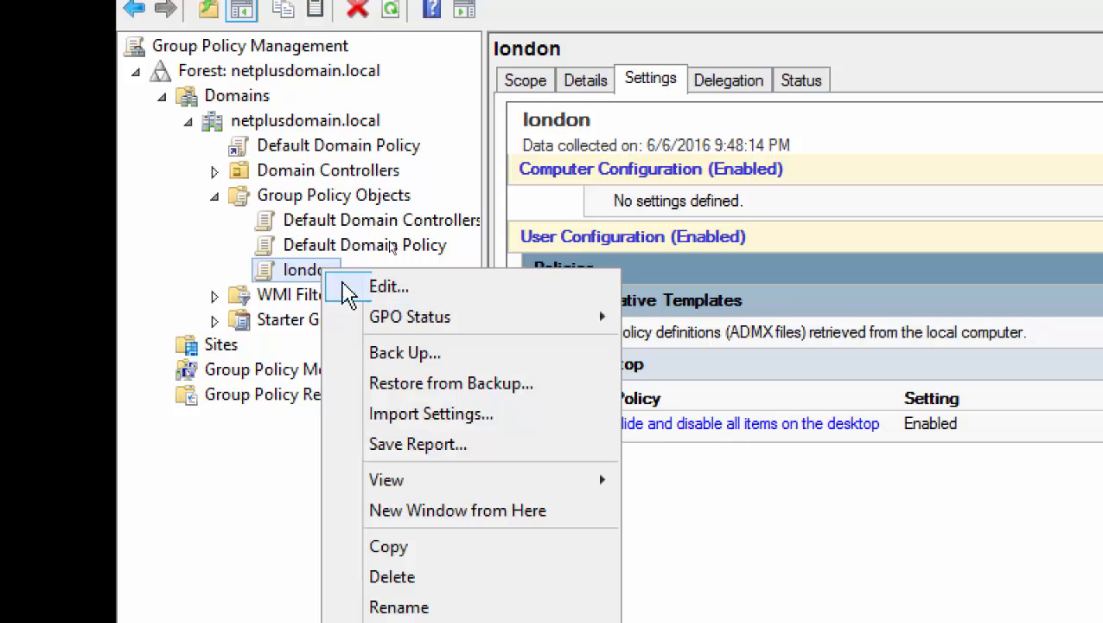
Run the Import Settings wizard on london using the 9:46:12 PM london backup in C:\Software.
{"action": "left_click", "coordinate": [464, 420]}
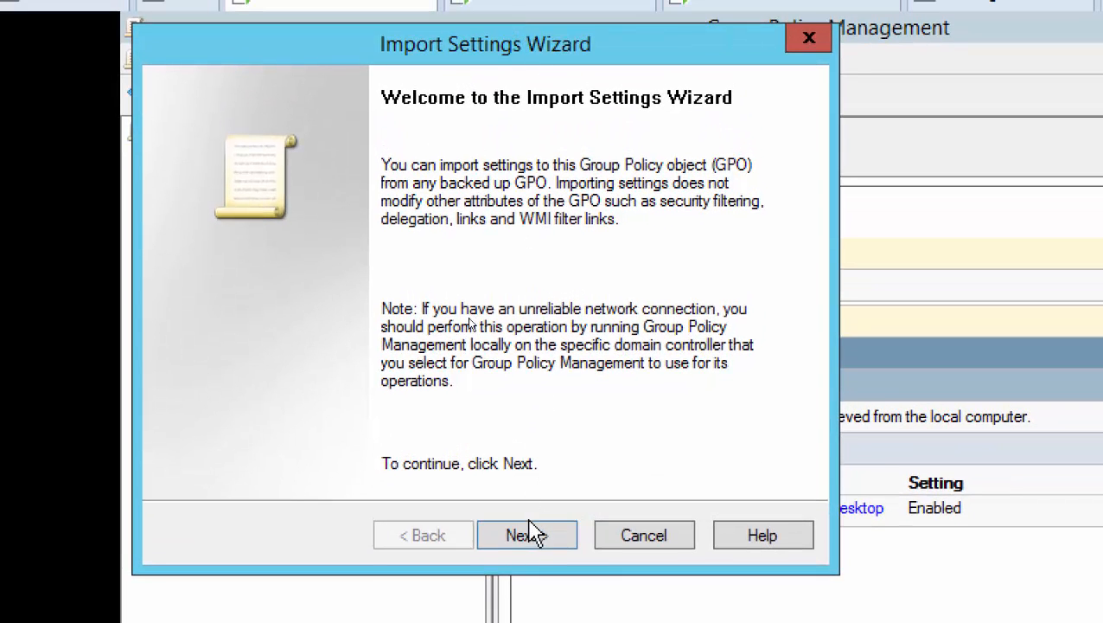
{"action": "left_click_drag", "start_coordinate": [545, 52], "coordinate": [812, 140]}
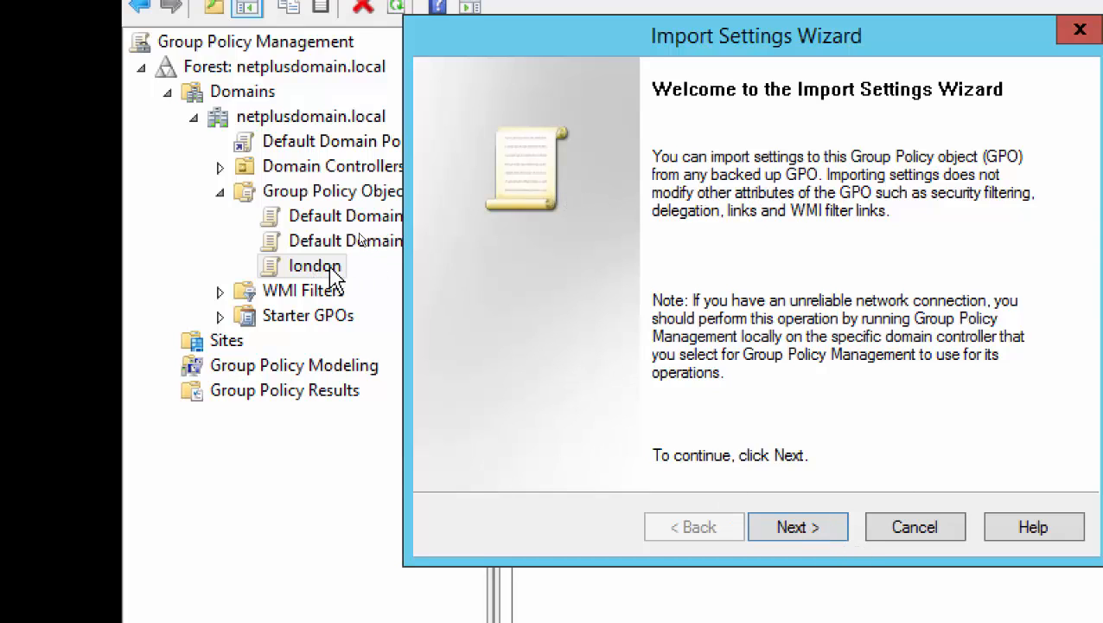
{"action": "left_click", "coordinate": [826, 532]}
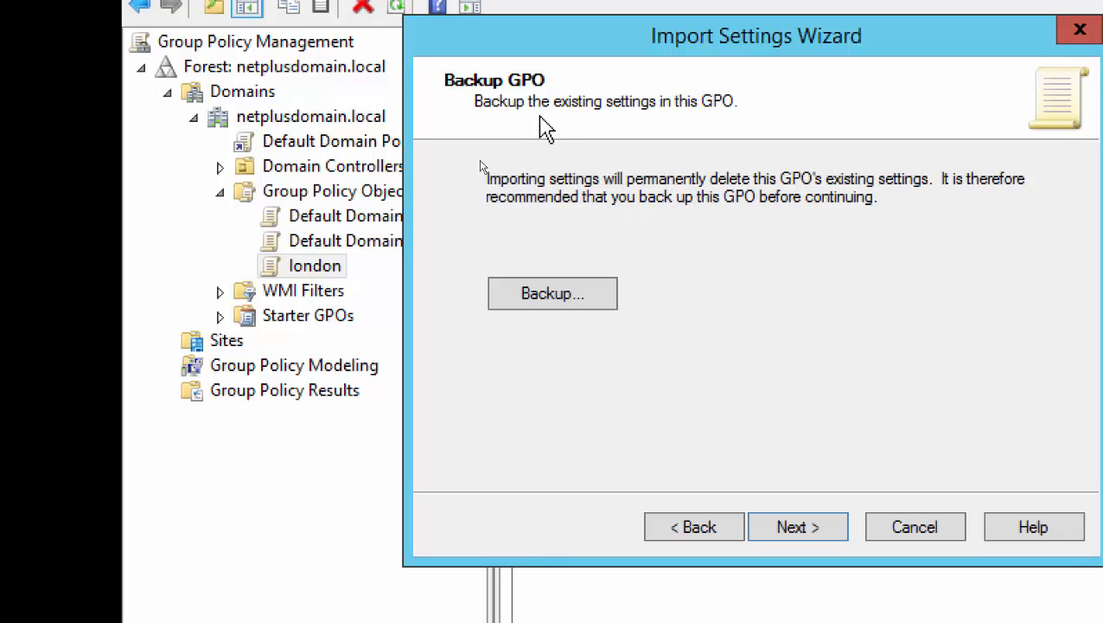
{"action": "left_click", "coordinate": [808, 529]}
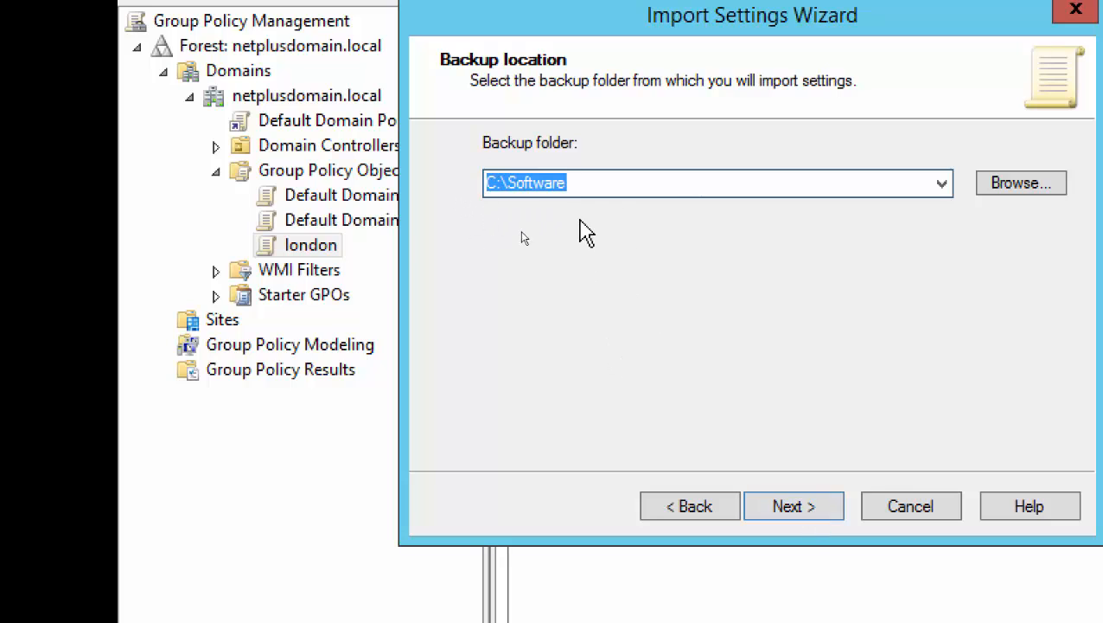
{"action": "left_click", "coordinate": [806, 517]}
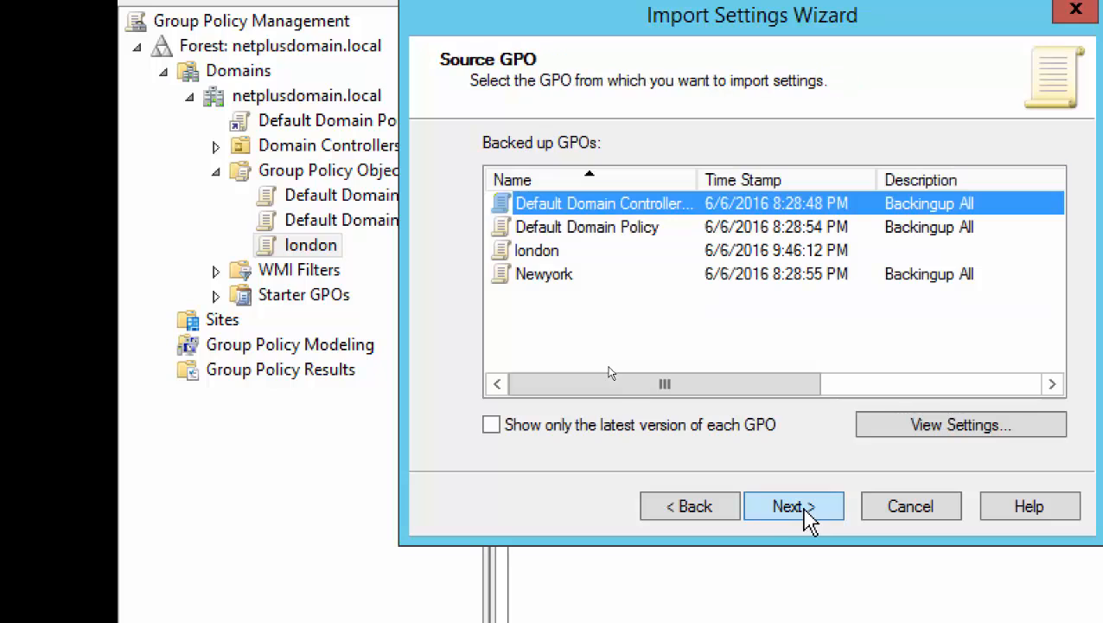
{"action": "left_click", "coordinate": [552, 253]}
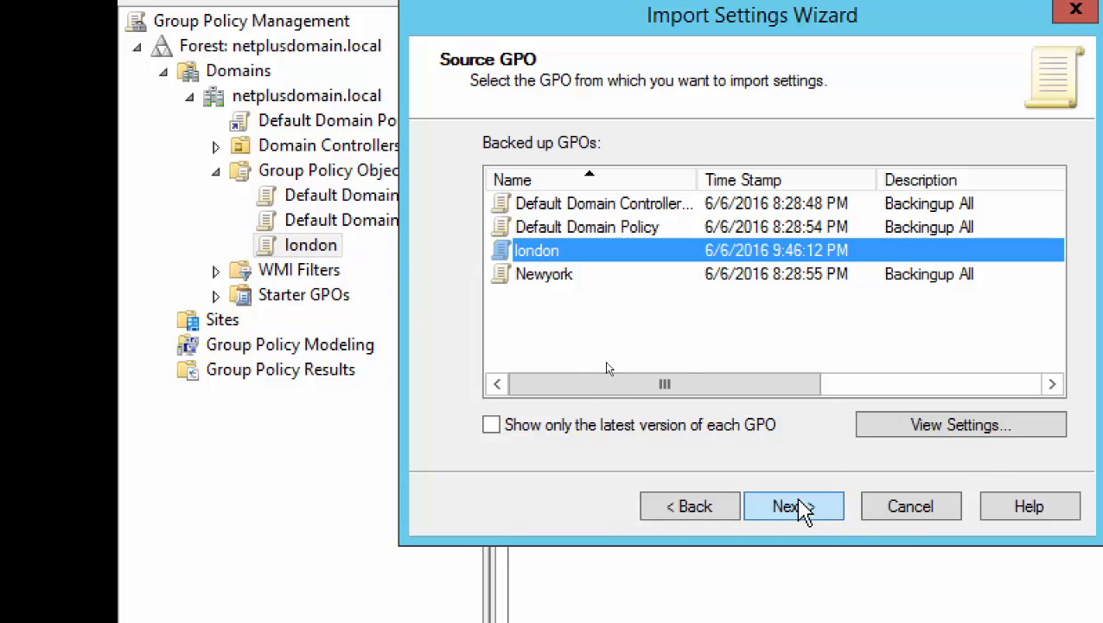
{"action": "left_click", "coordinate": [803, 509]}
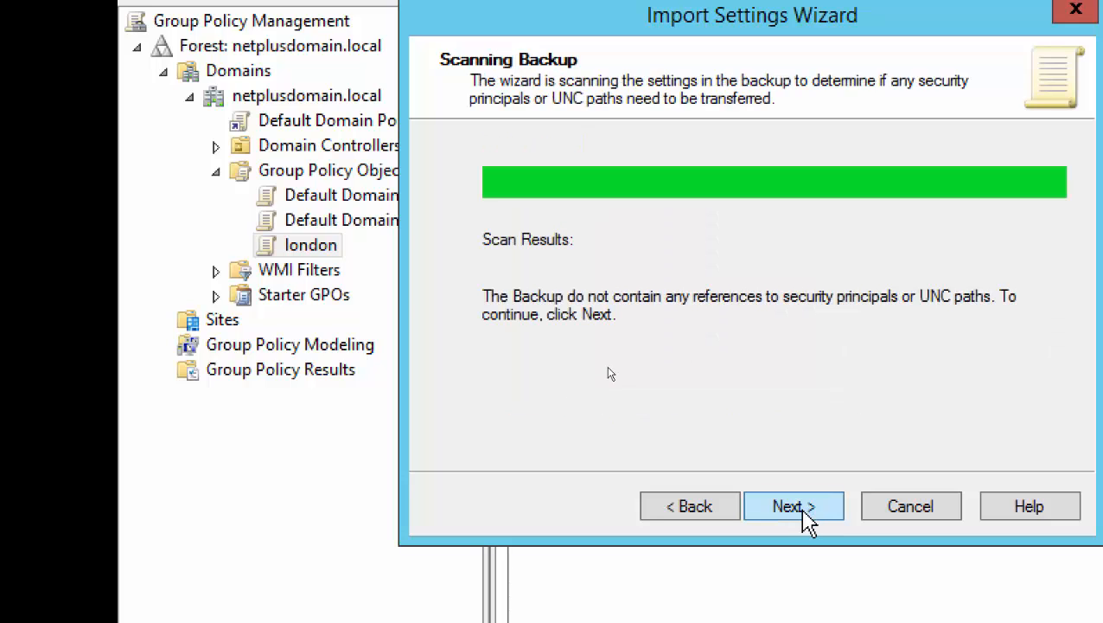
{"action": "left_click", "coordinate": [805, 517]}
Run the import and close its progress window, leaving london with no settings defined.
{"action": "left_click", "coordinate": [803, 510]}
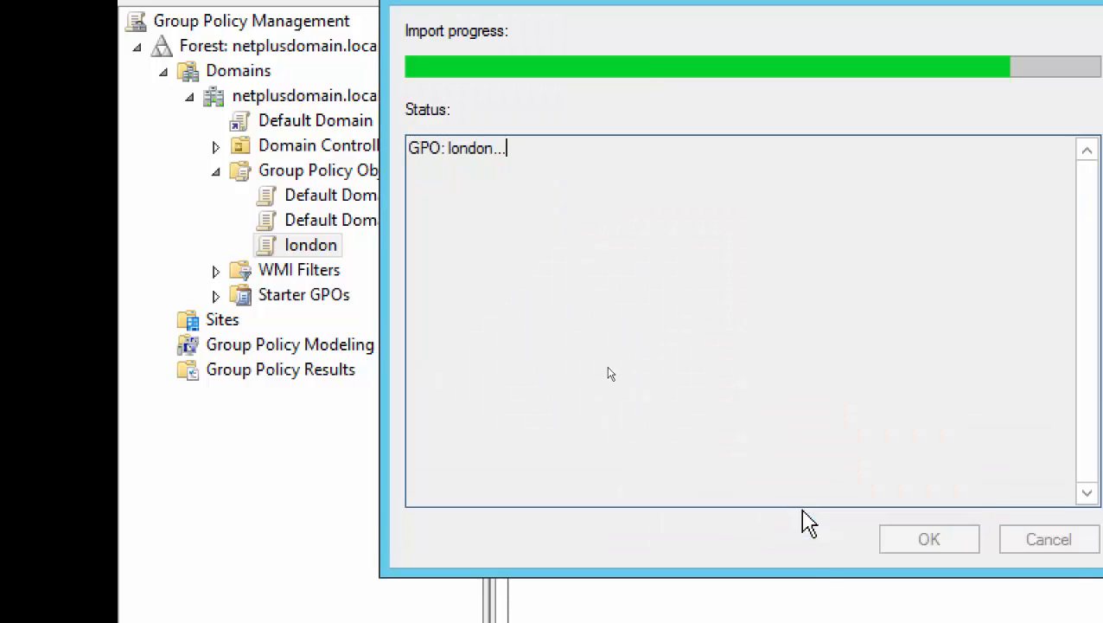
{"action": "left_click", "coordinate": [906, 543]}
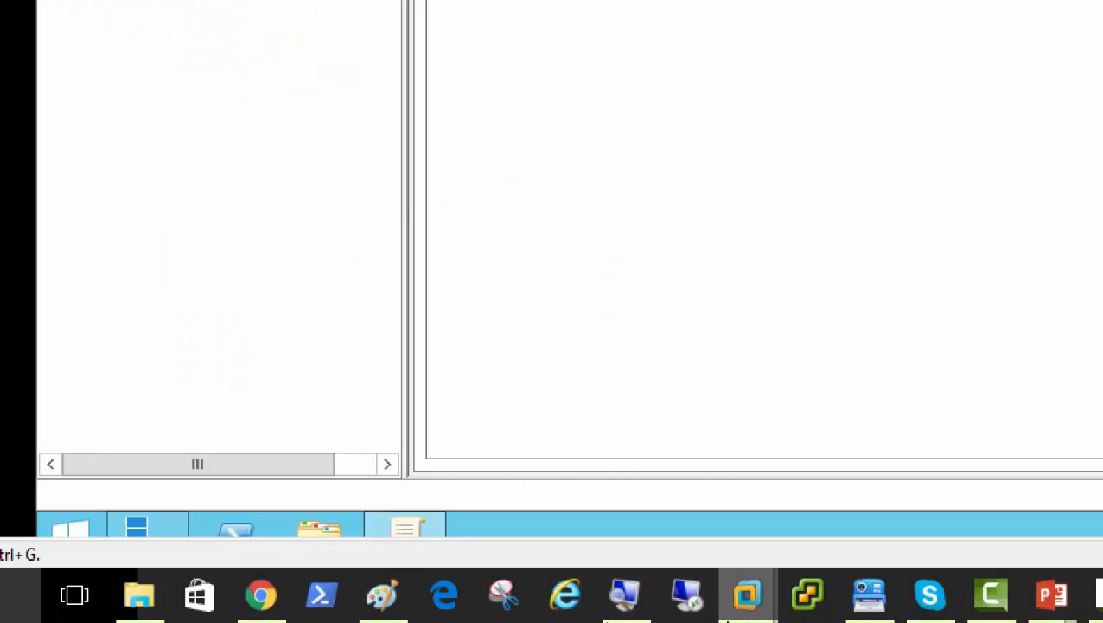
{"action": "left_click", "coordinate": [617, 596]}
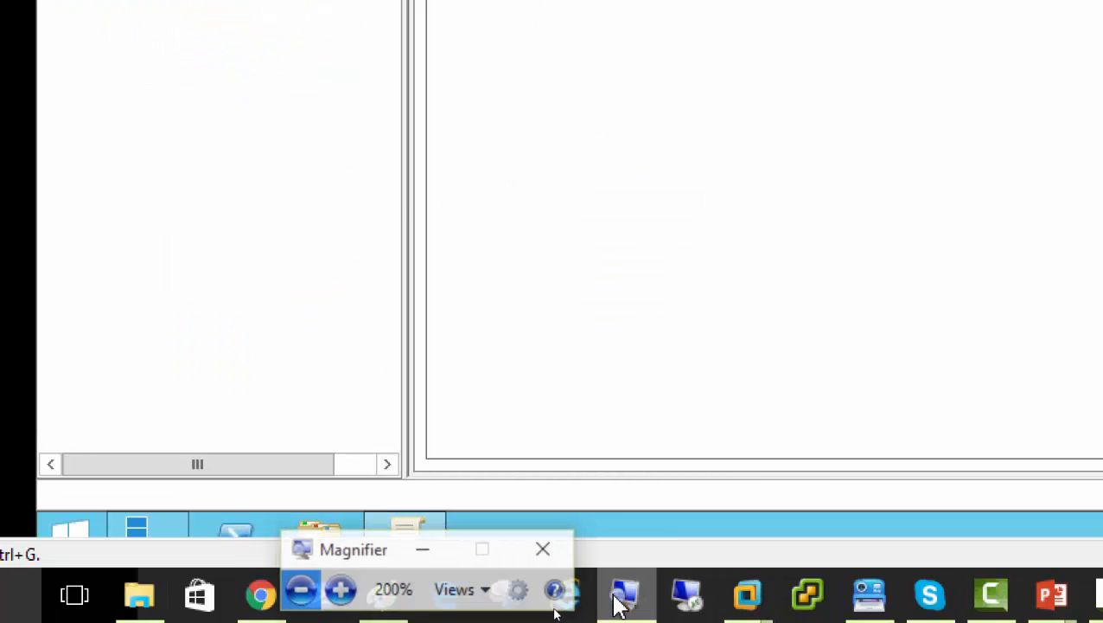
{"action": "left_click", "coordinate": [285, 595]}
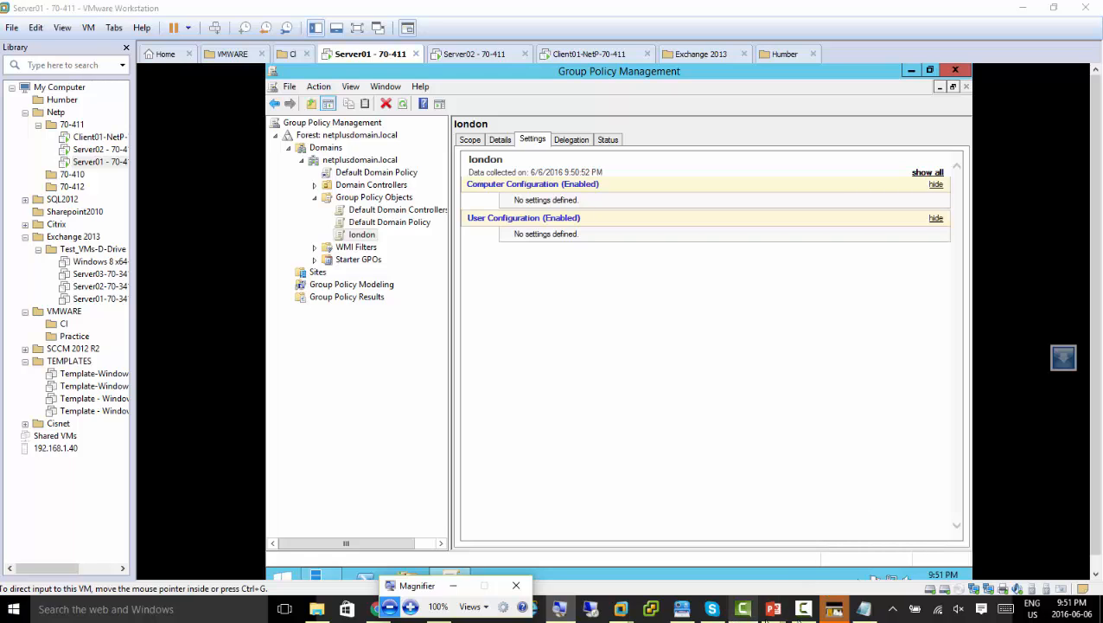
{"action": "left_click", "coordinate": [804, 610]}
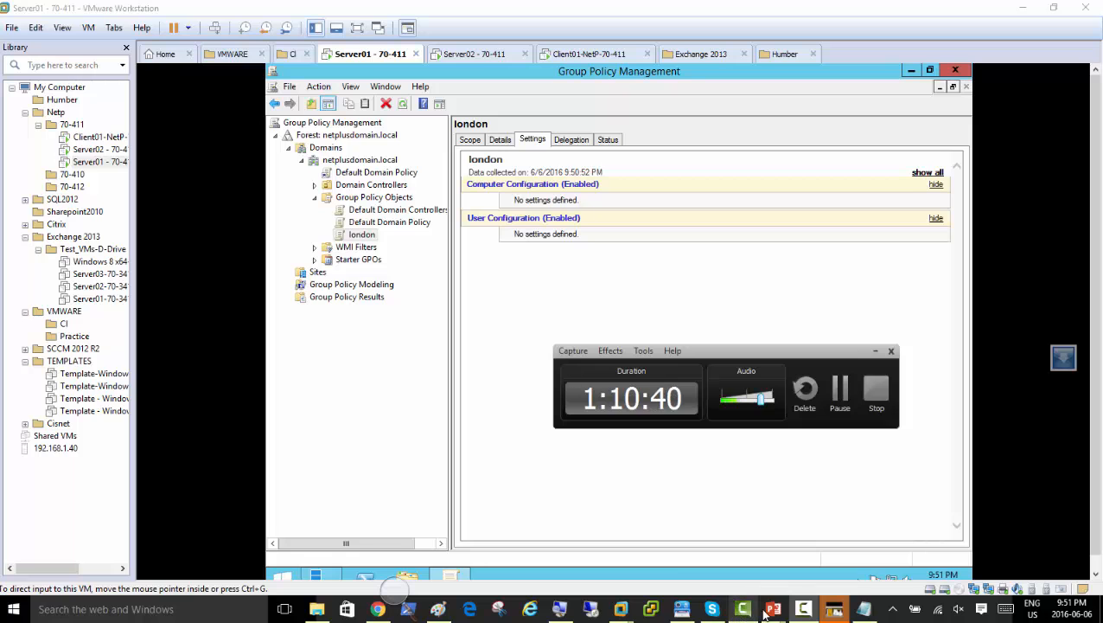
{"action": "mouse_move", "coordinate": [769, 608]}
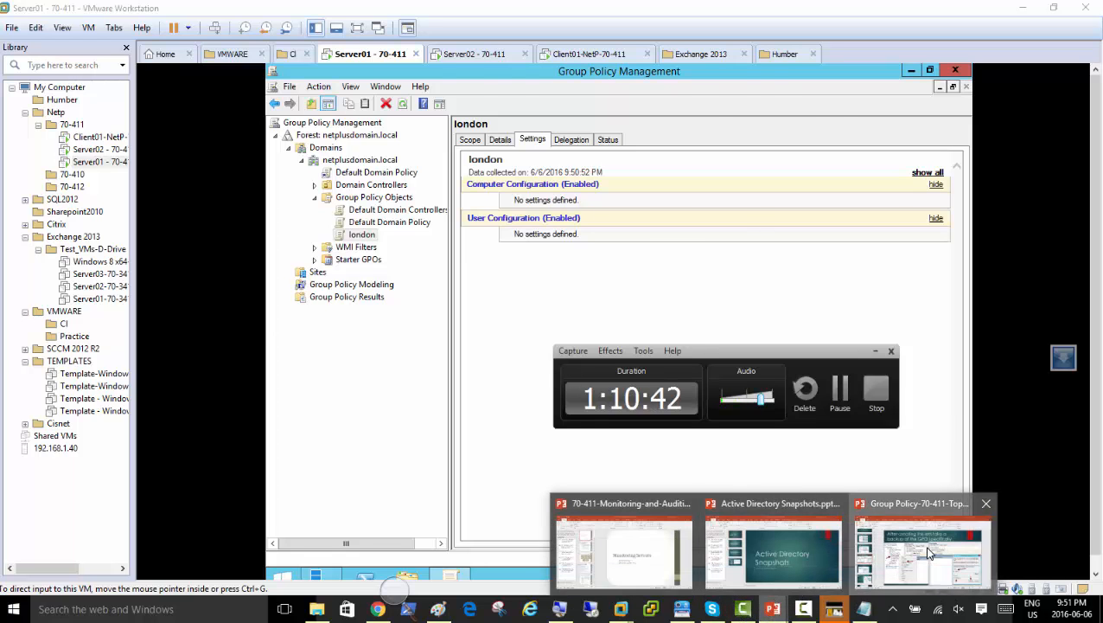